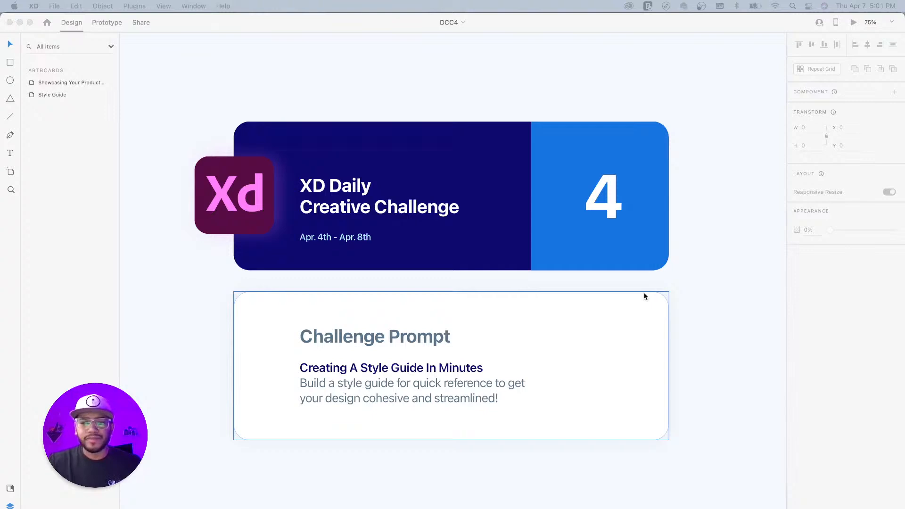
- Zoom out to 33% and pan over the reference Style Guide artboard's sections
click(709, 264)
drag(668, 244, 421, 238)
drag(623, 227, 478, 240)
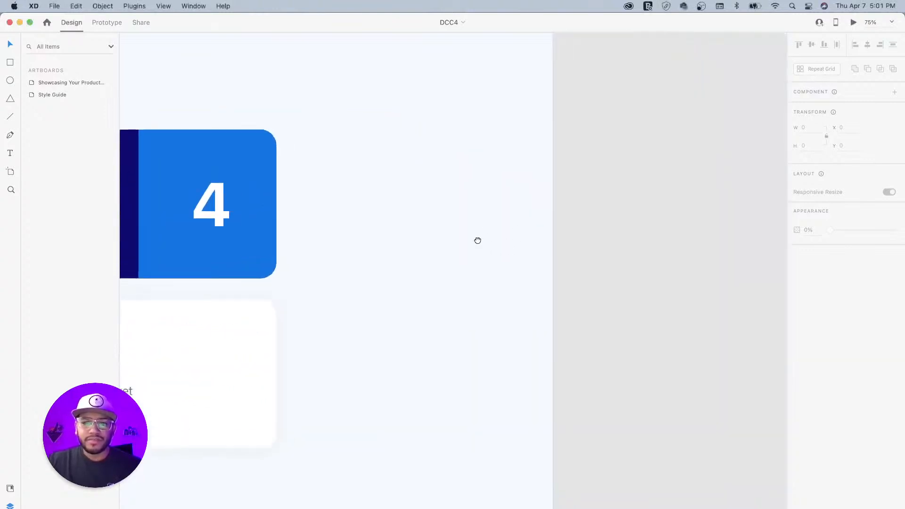
key(super+minus)
key(super+minus)
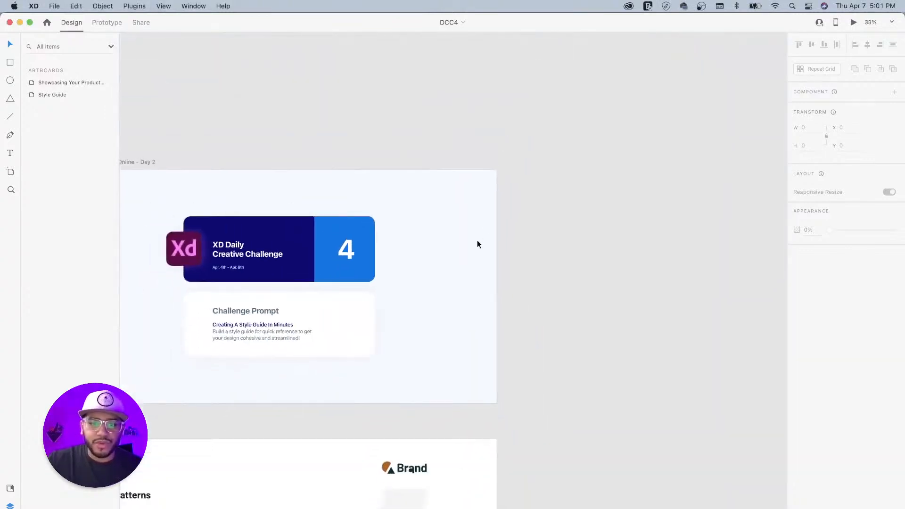
drag(394, 403, 476, 251)
drag(440, 301, 436, 154)
drag(355, 260, 418, 157)
drag(408, 267, 396, 249)
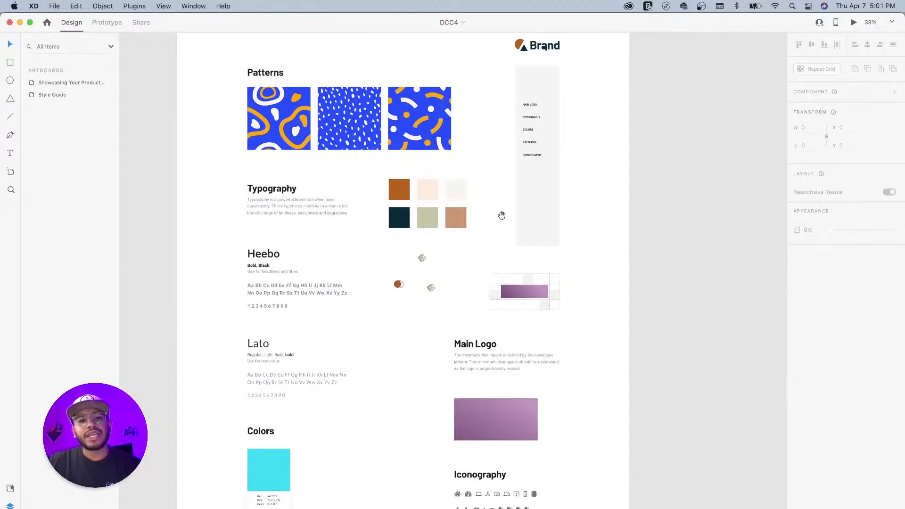
drag(502, 215, 486, 263)
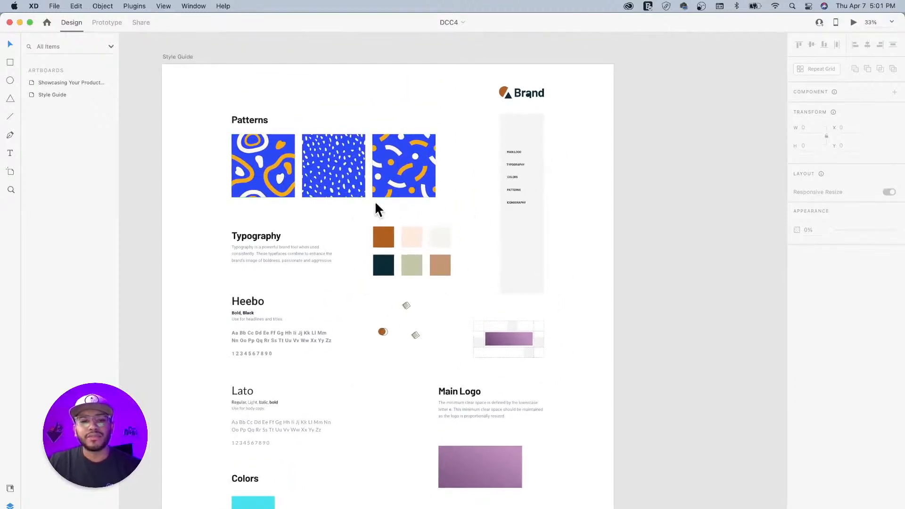
- Select the Style Guide artboard to list its layers, then pan to empty canvas
click(395, 217)
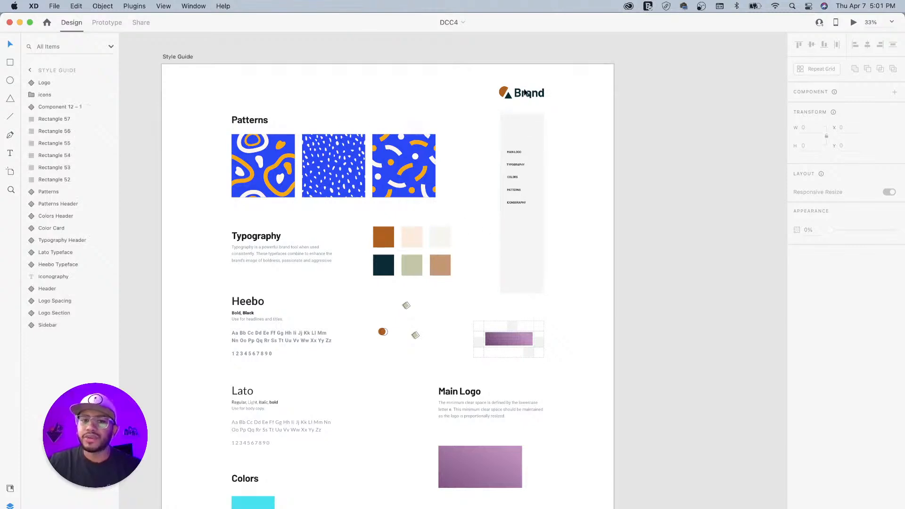
drag(455, 296, 476, 221)
drag(493, 354, 509, 317)
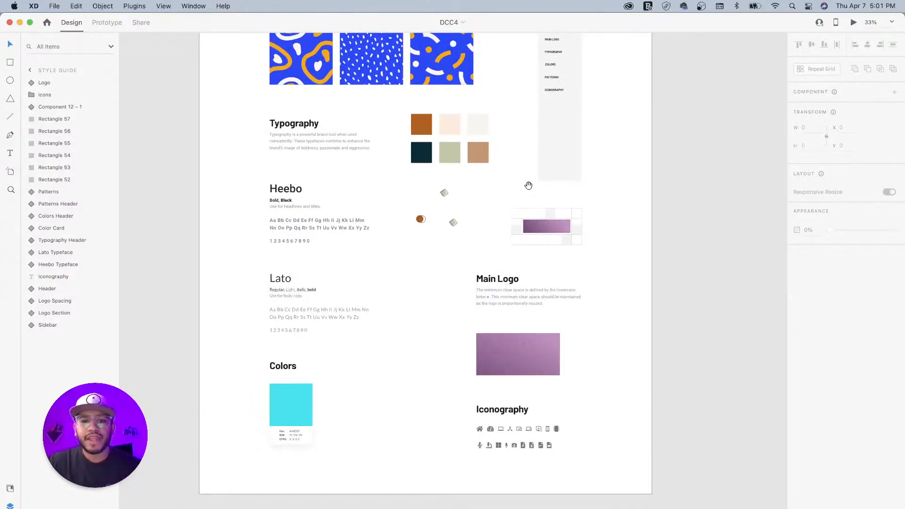
drag(529, 186, 382, 287)
drag(501, 211, 454, 290)
drag(546, 260, 380, 228)
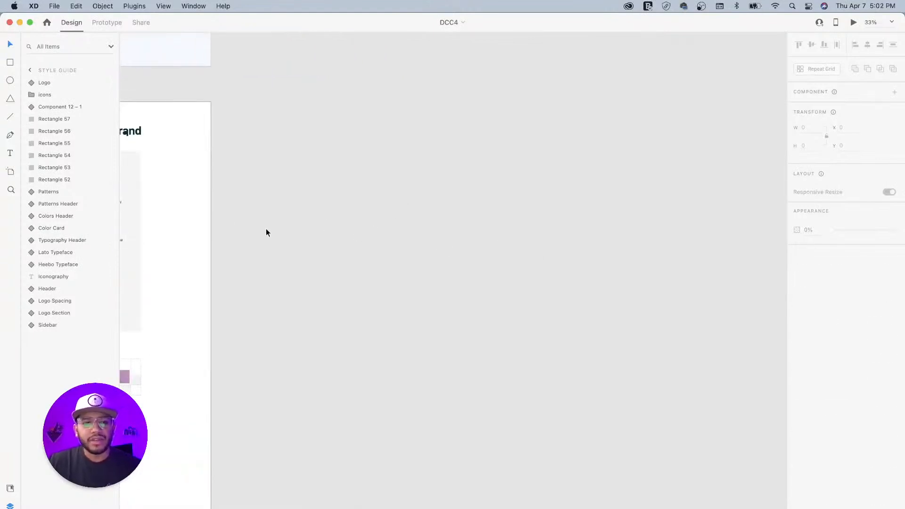
- Create a new Web 1920 artboard with the Artboard tool
key(a)
scroll(829, 322, down, 2)
scroll(830, 322, down, 5)
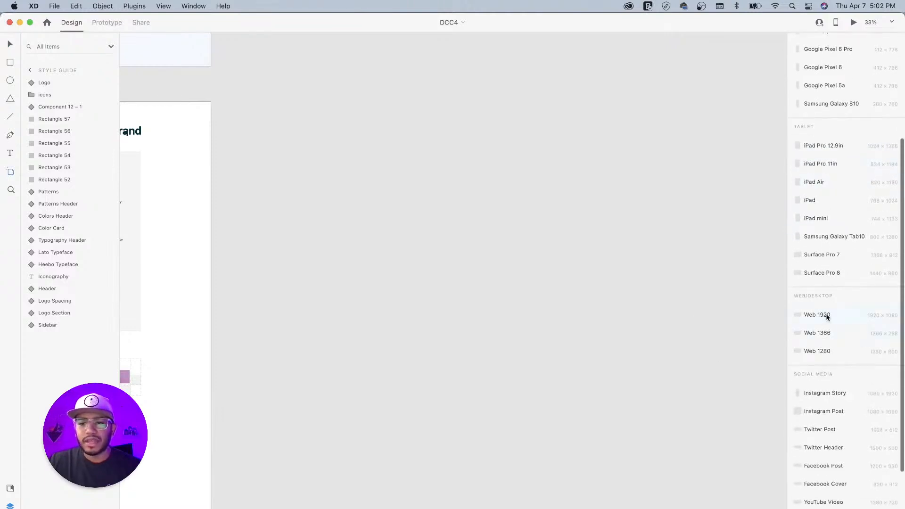
click(826, 317)
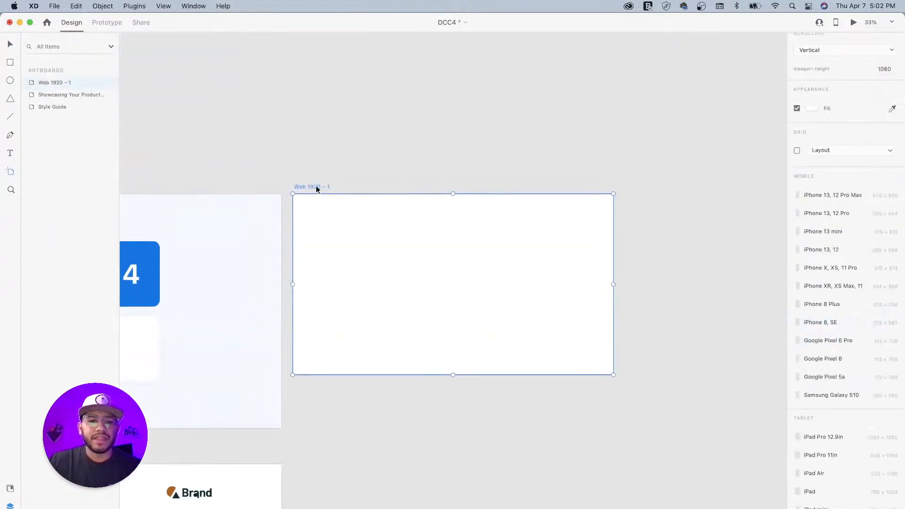
- Rename the new artboard 'Style Guide' and view it beside the reference
double_click(316, 186)
text(Style Guide)
key(Return)
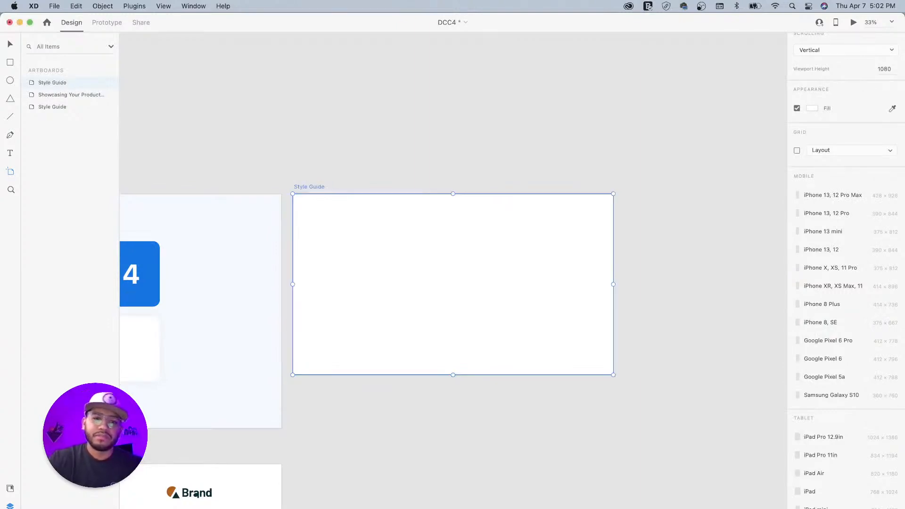
click(11, 46)
click(267, 150)
drag(258, 180, 476, 148)
drag(392, 305, 463, 242)
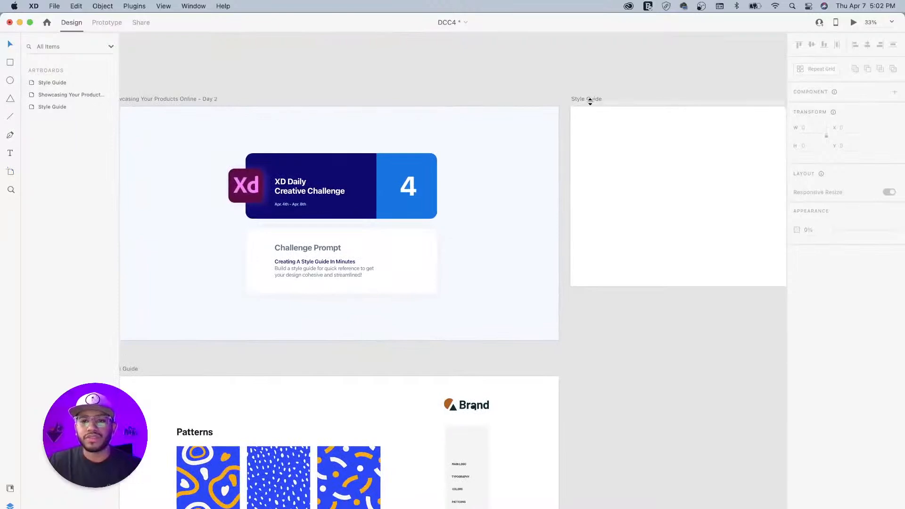
- Move the new Style Guide artboard beside the reference at X 2824, Y 0
drag(587, 97, 594, 369)
drag(524, 343, 486, 108)
drag(530, 268, 373, 210)
drag(222, 265, 346, 207)
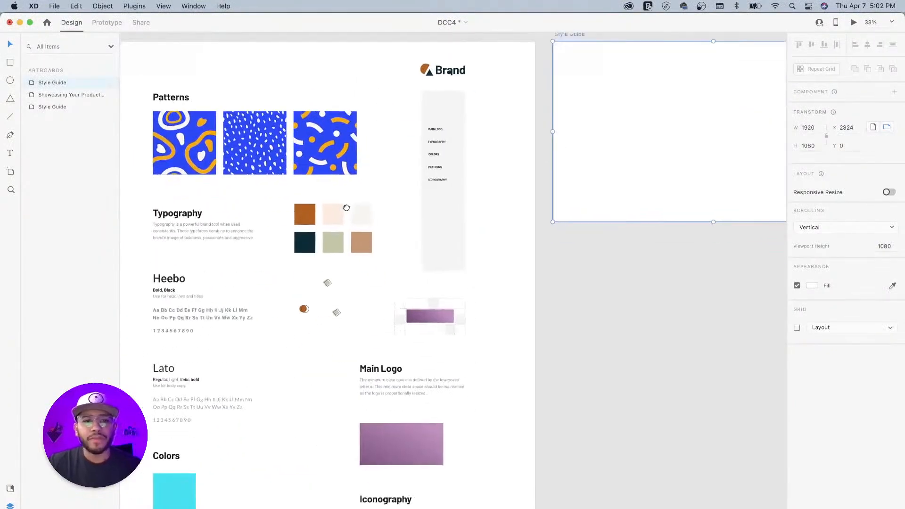
drag(456, 234, 366, 285)
- Copy the 262 × 1080 Sidebar component into the new Style Guide artboard
click(395, 214)
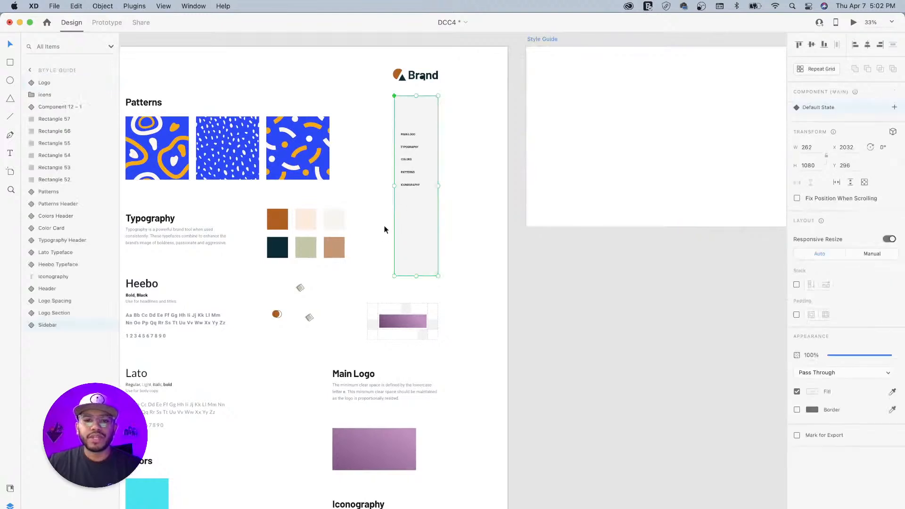
scroll(367, 215, right, 4)
scroll(368, 214, up, 3)
drag(333, 211, 467, 155)
drag(507, 403, 521, 250)
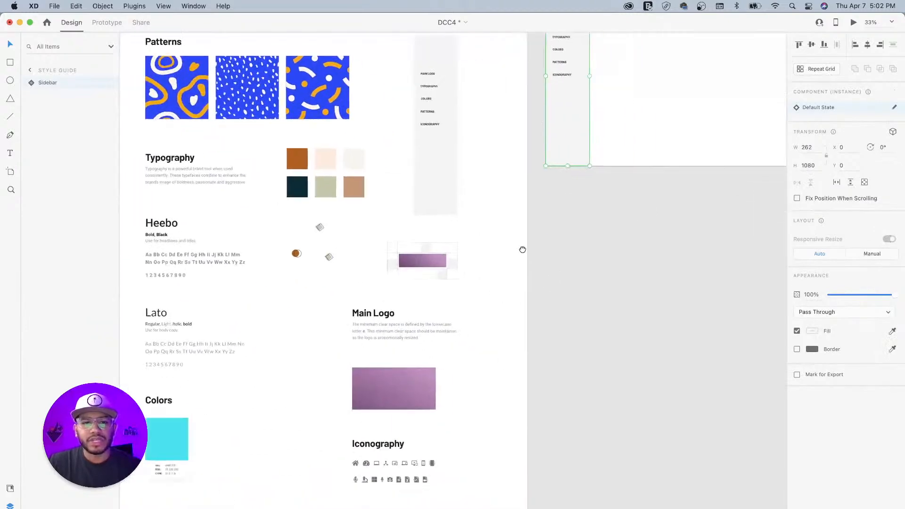
drag(410, 353, 468, 349)
drag(495, 297, 497, 365)
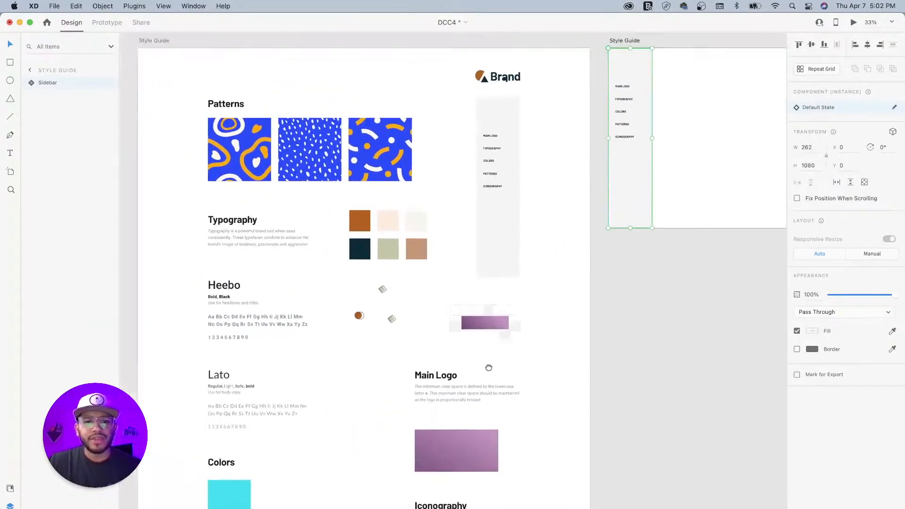
- Add the six swatch colours #C49875 through #AE601F to the Document Assets colors
click(11, 489)
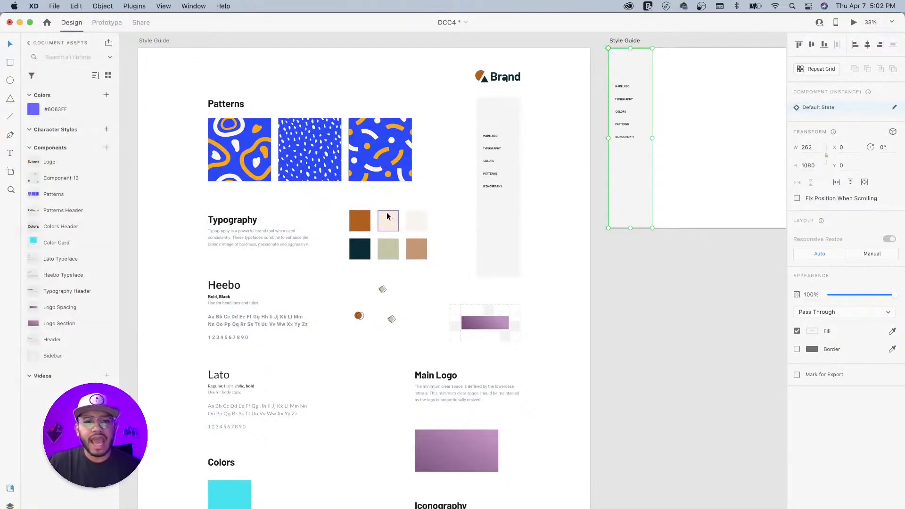
drag(338, 197, 445, 265)
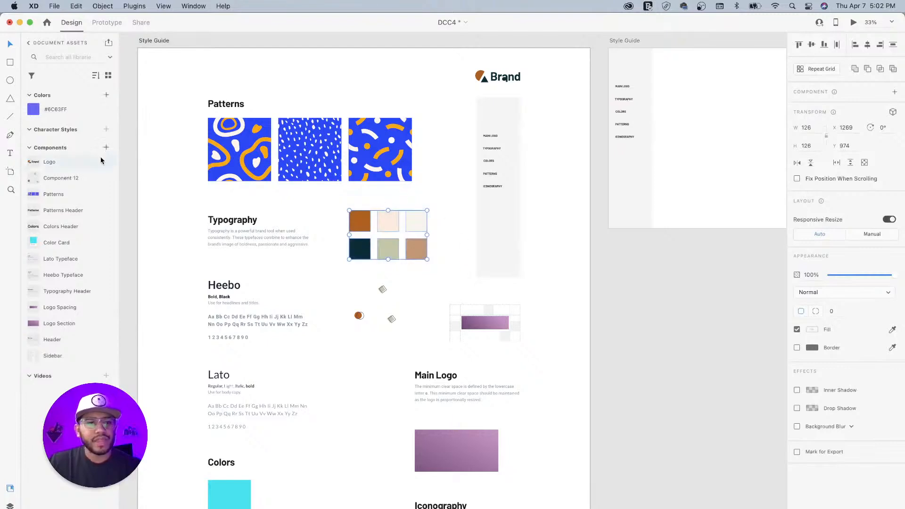
click(106, 96)
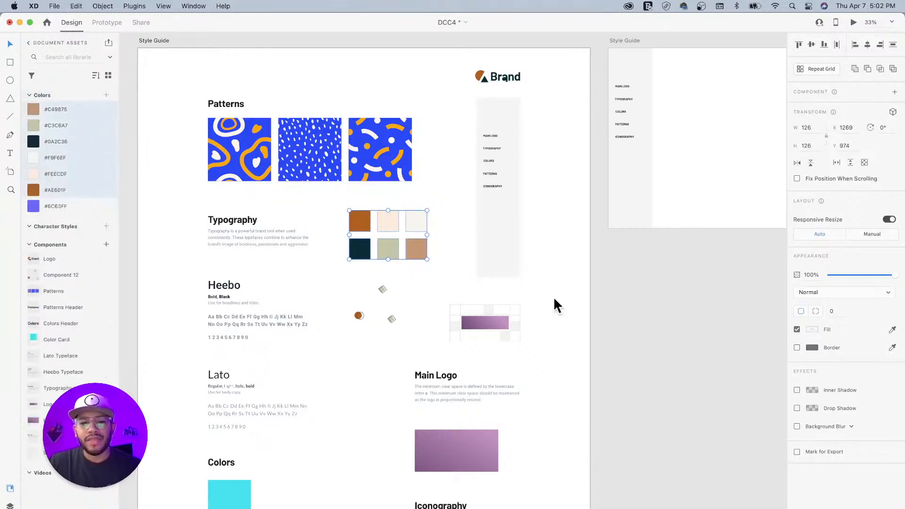
scroll(613, 307, right, 5)
scroll(518, 297, up, 3)
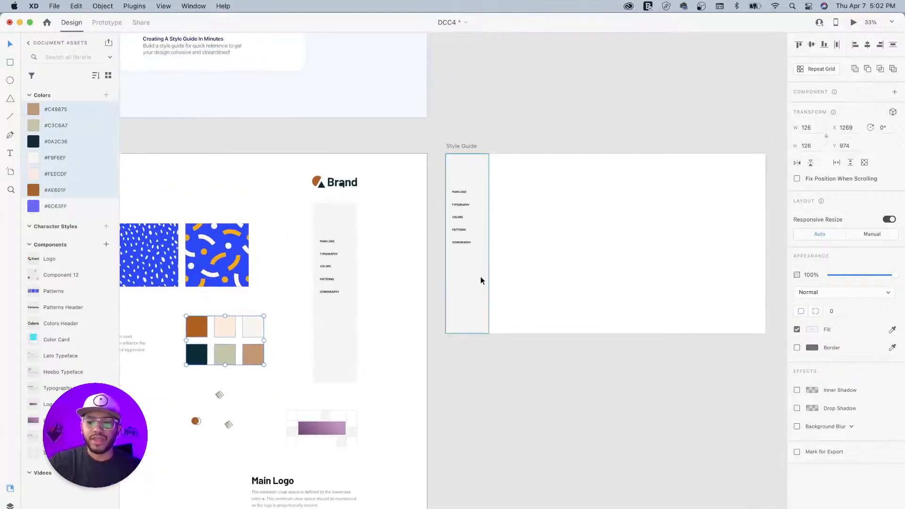
scroll(480, 276, up, 6)
scroll(479, 276, down, 6)
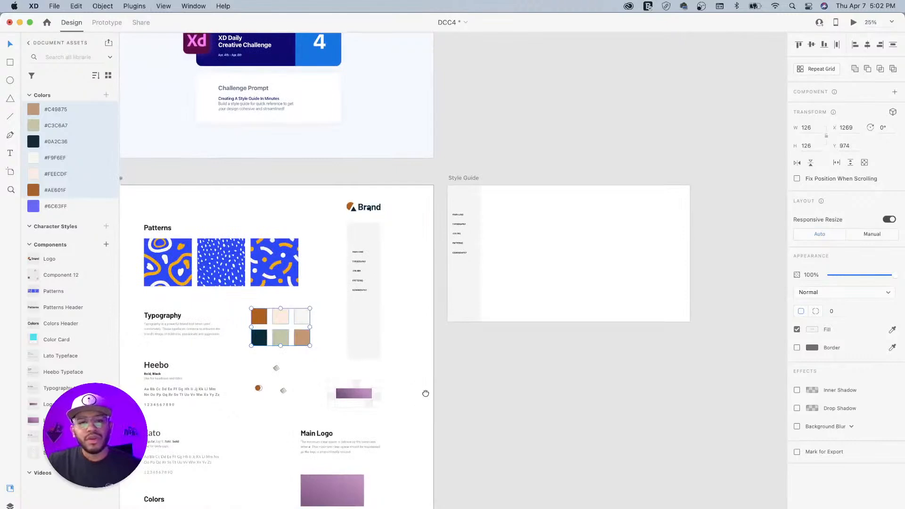
- Paste the Main Logo group, gradient bar and purple block into the new Style Guide artboard
drag(426, 393, 480, 281)
drag(525, 301, 458, 322)
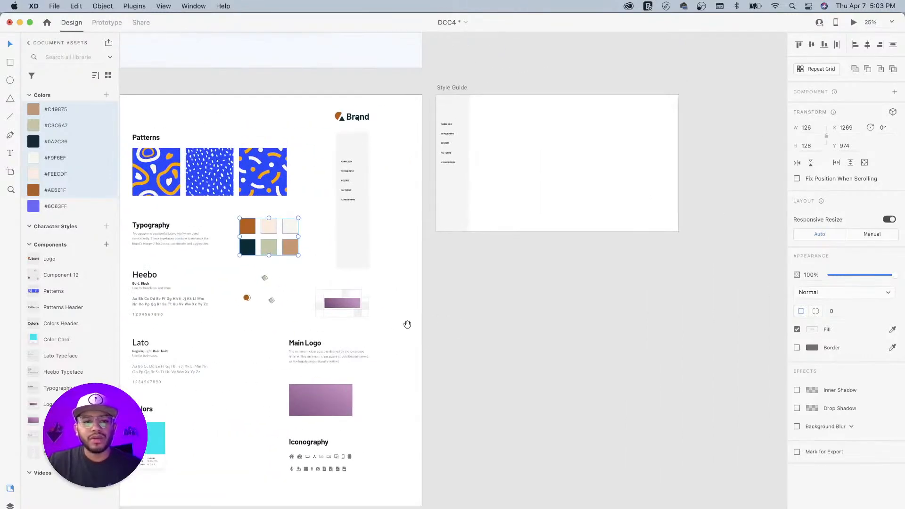
click(324, 353)
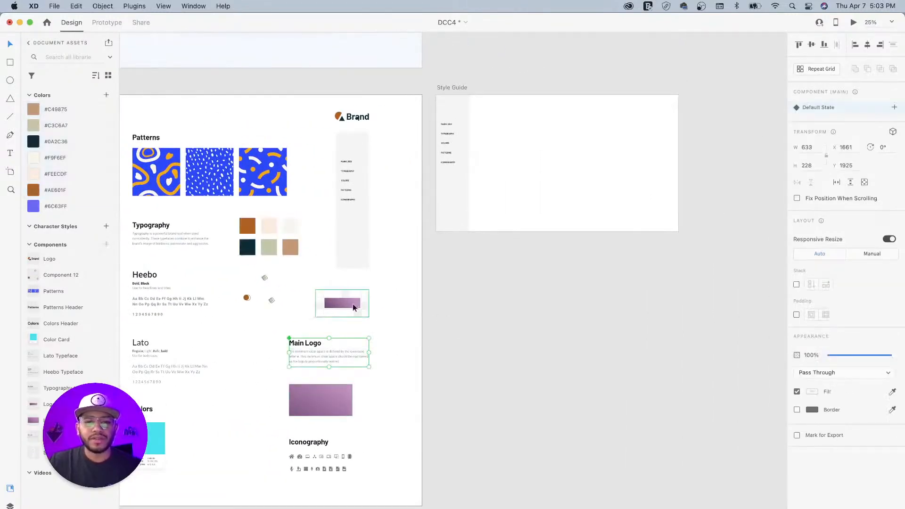
click(352, 302)
shift+click(343, 353)
shift+click(326, 400)
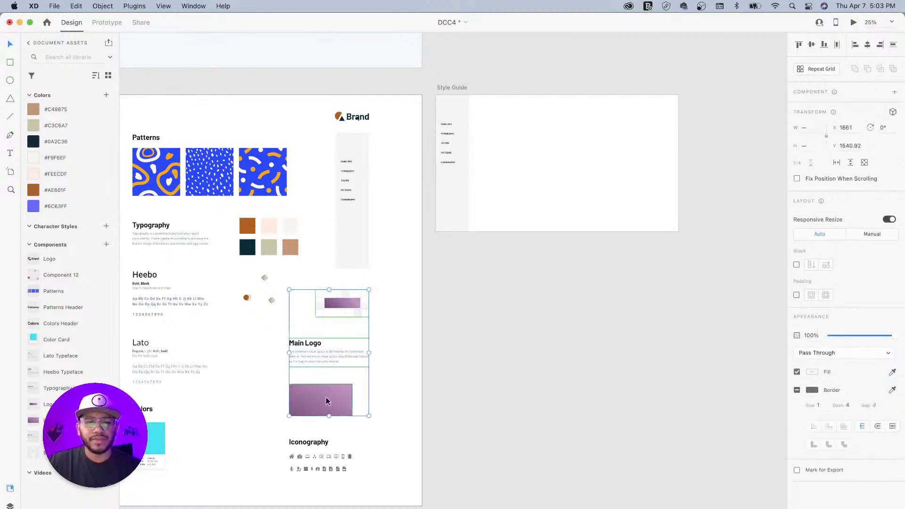
click(456, 88)
key(super+v)
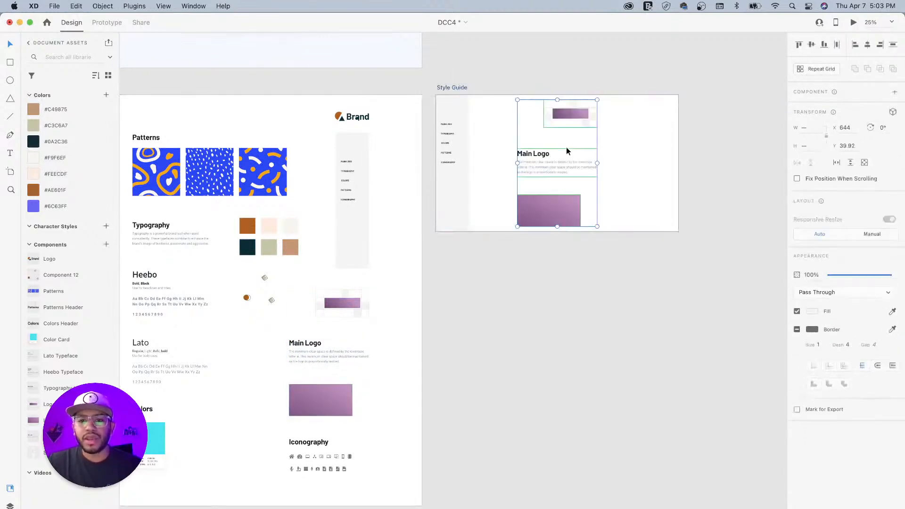
scroll(565, 151, up, 5)
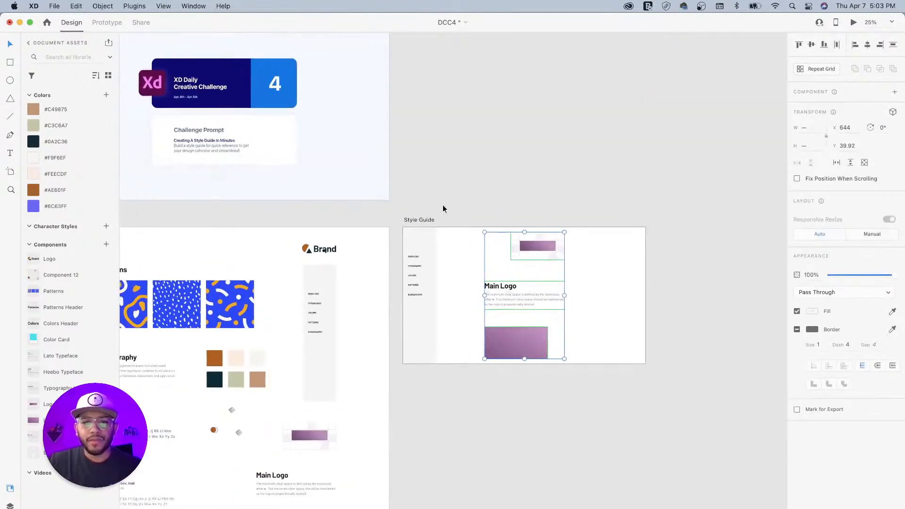
click(422, 215)
click(420, 219)
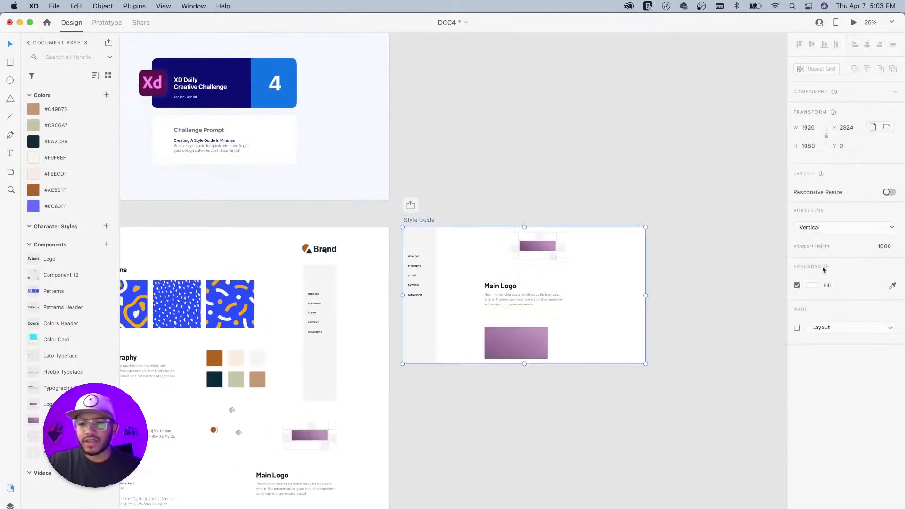
- Place a vertical guide at x 400 on the Style Guide artboard, then switch the layout grid off
click(796, 328)
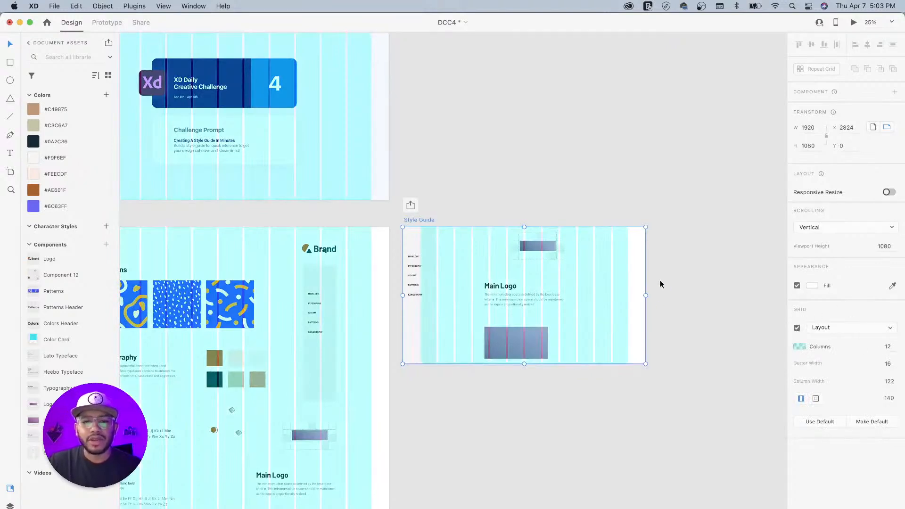
scroll(418, 283, up, 5)
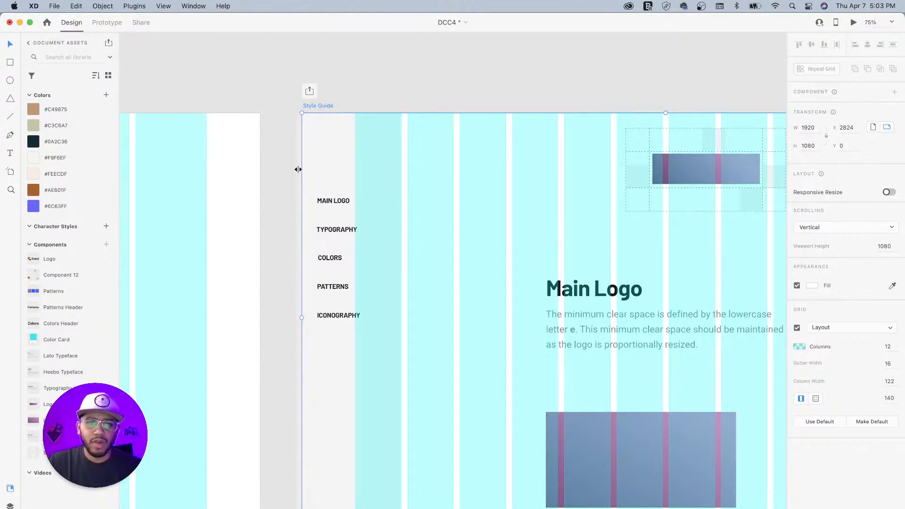
drag(298, 169, 408, 187)
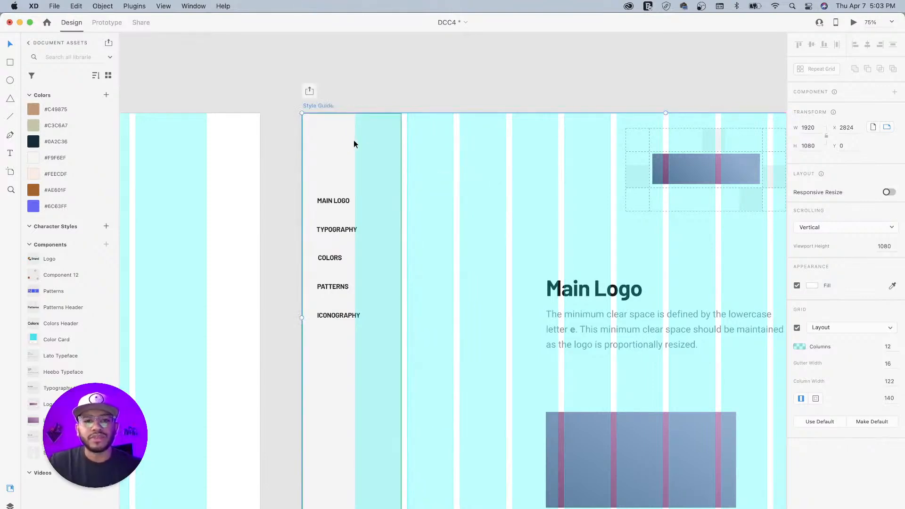
click(797, 328)
click(797, 328)
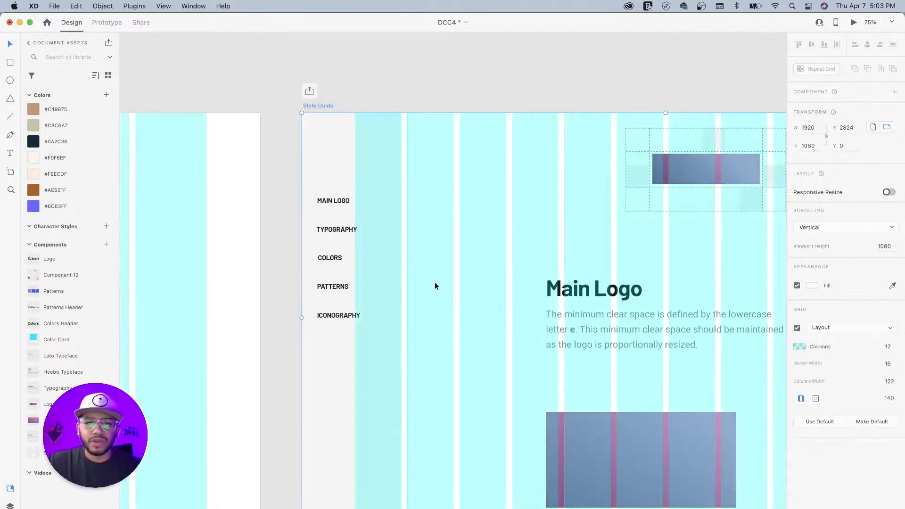
drag(407, 260, 453, 257)
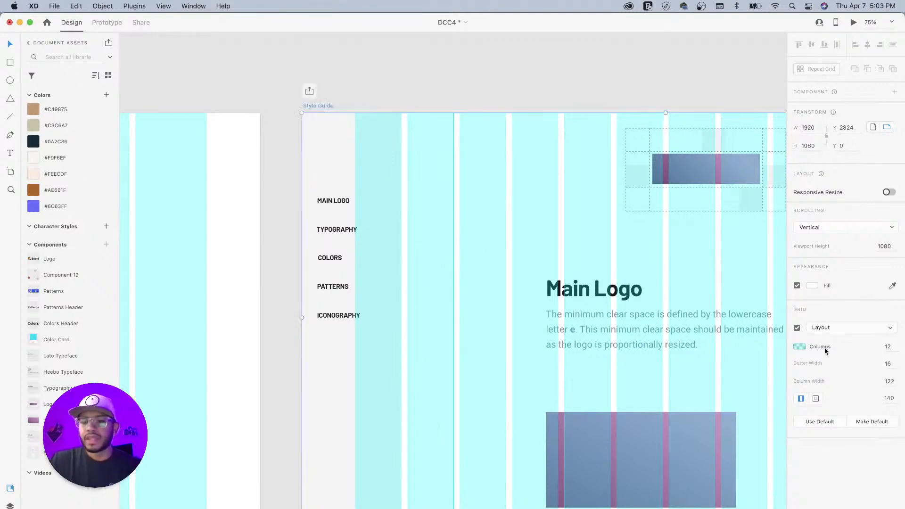
click(796, 328)
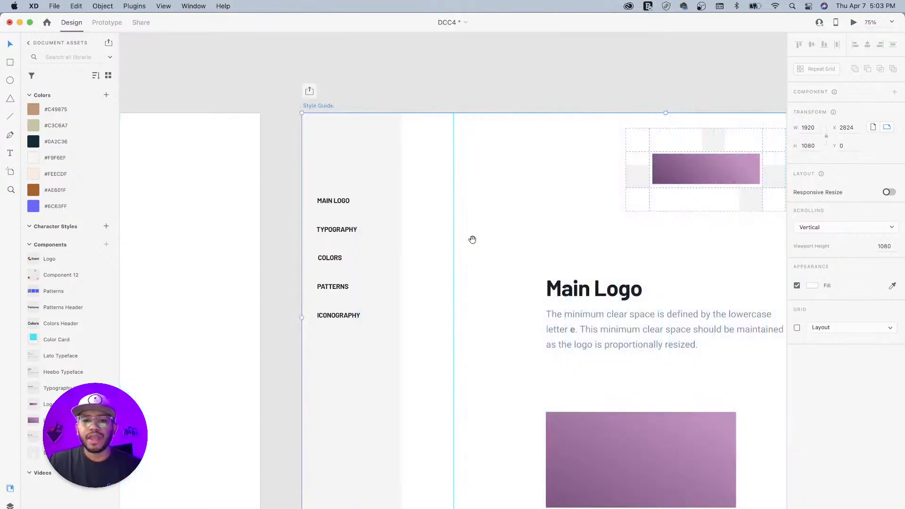
- Snap the Main Logo text, purple rectangle and clear-space graphic to X 401 at the guide
drag(404, 243, 377, 194)
click(412, 263)
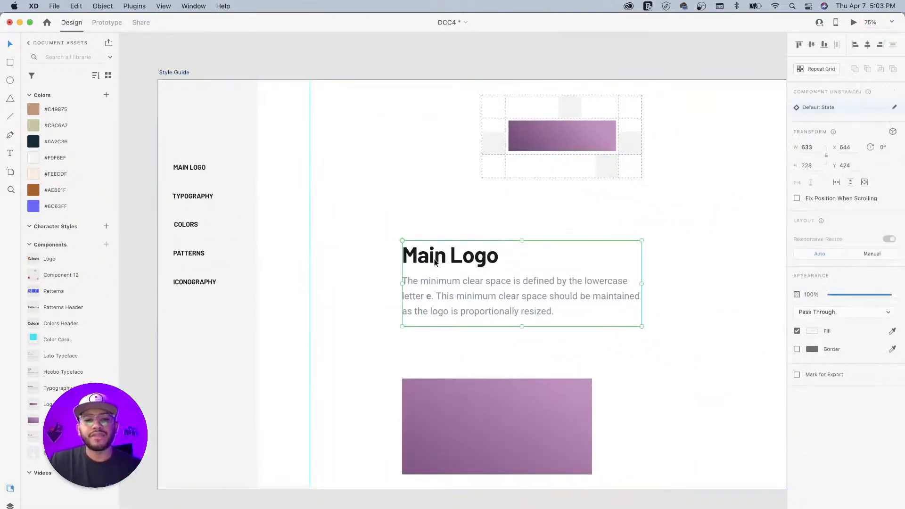
drag(412, 263, 320, 157)
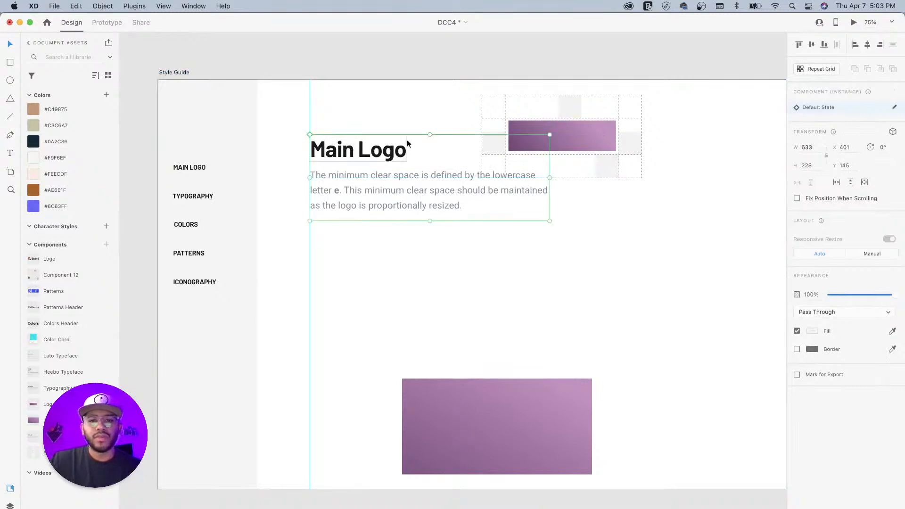
drag(455, 423, 346, 272)
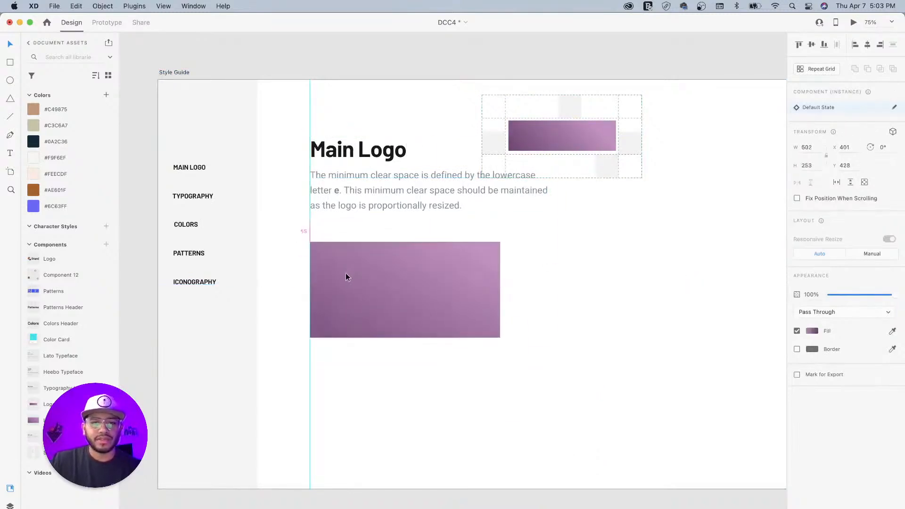
drag(544, 135, 373, 407)
drag(358, 246, 474, 316)
key(super+minus)
key(super+minus)
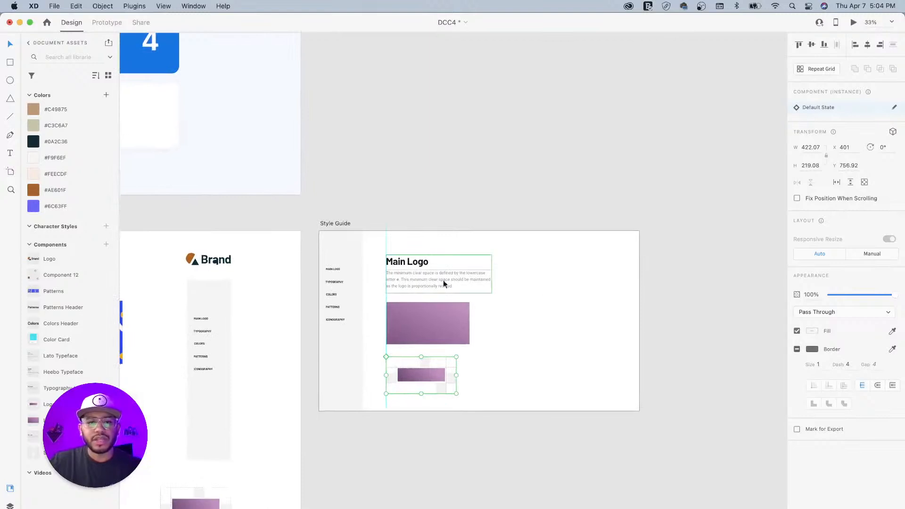
scroll(403, 274, left, 6)
scroll(349, 281, right, 1)
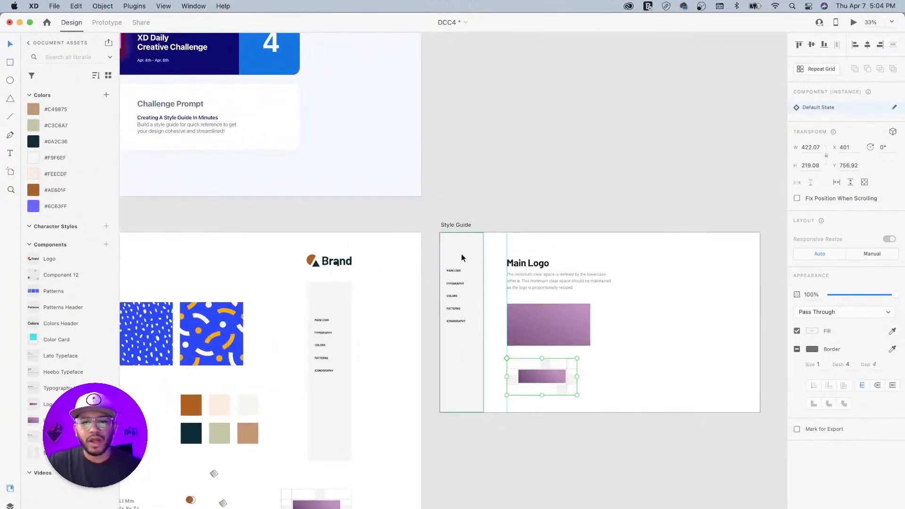
click(470, 242)
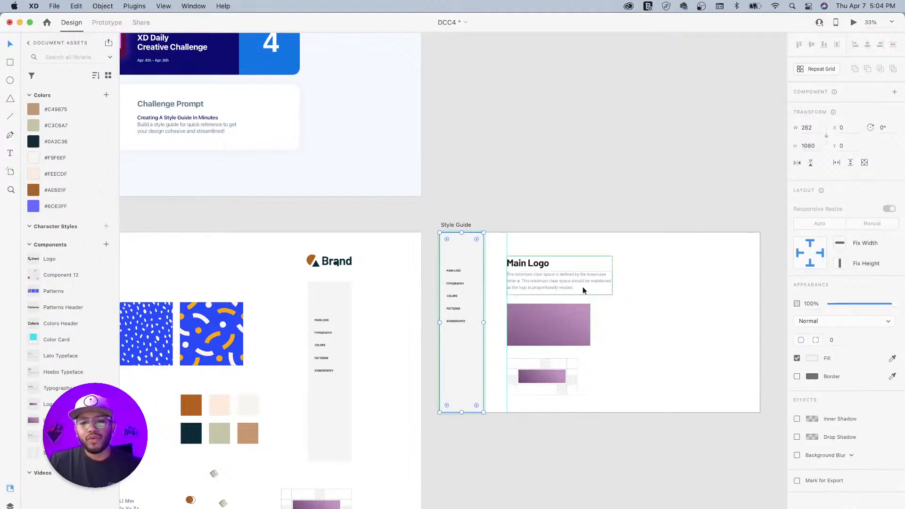
- Fill the sidebar navy #0A2C36 and turn the five navigation labels white #FFFFFF
click(34, 142)
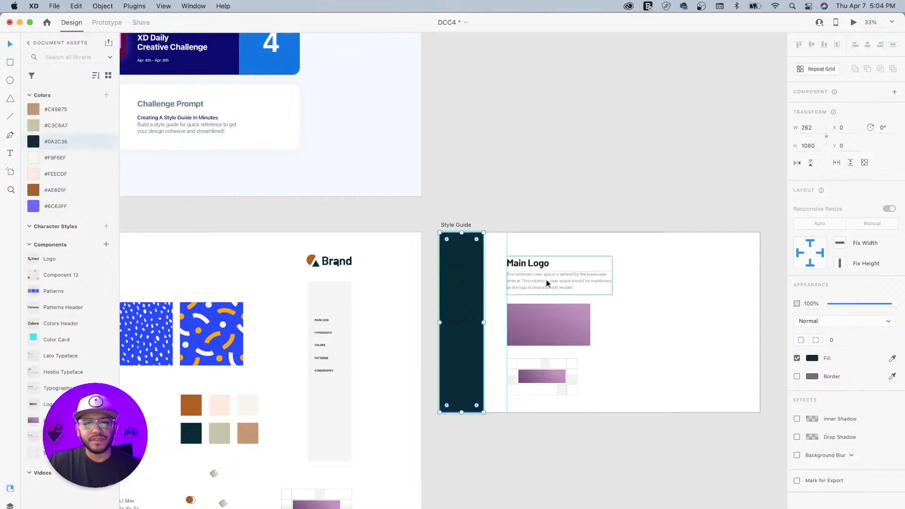
click(456, 322)
shift+click(454, 310)
shift+click(454, 297)
shift+click(455, 284)
shift+click(451, 269)
click(809, 471)
drag(739, 421, 601, 360)
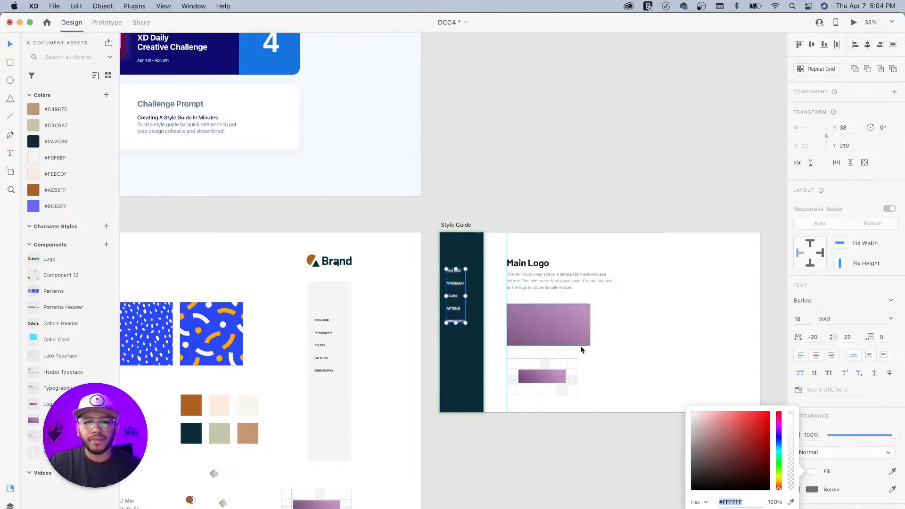
click(482, 173)
- Eyedrop the off-white swatch into the Style Guide artboard's background fill
drag(541, 228, 494, 169)
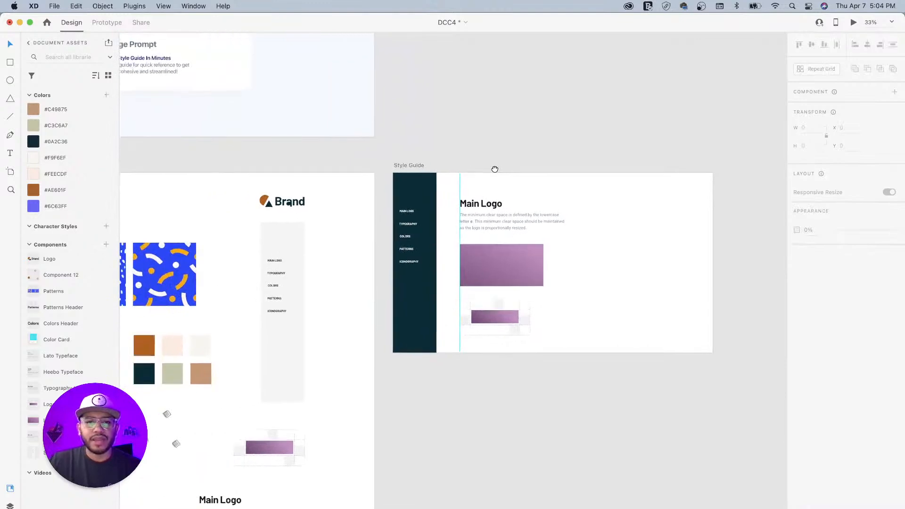
click(413, 166)
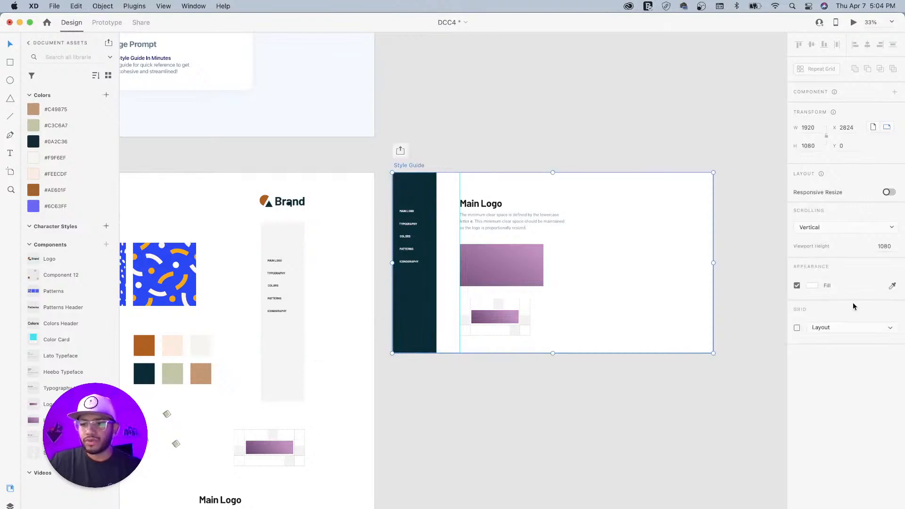
click(892, 286)
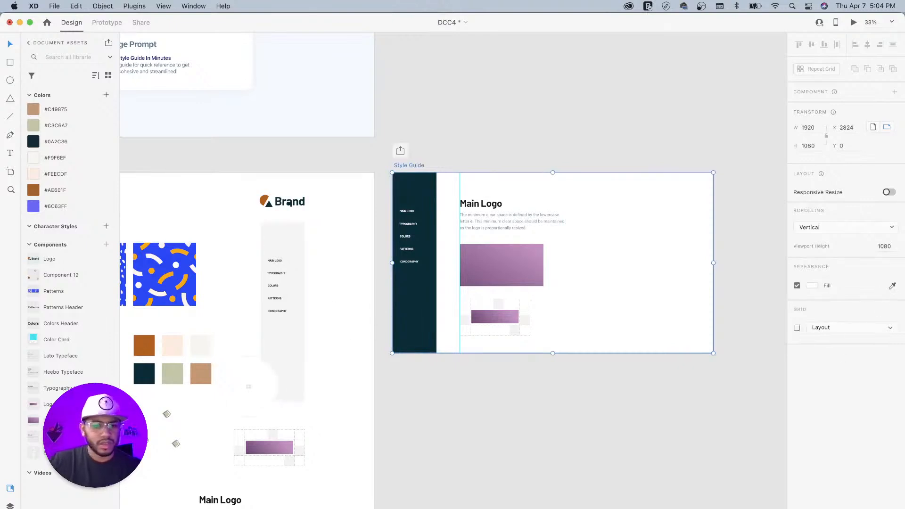
click(202, 347)
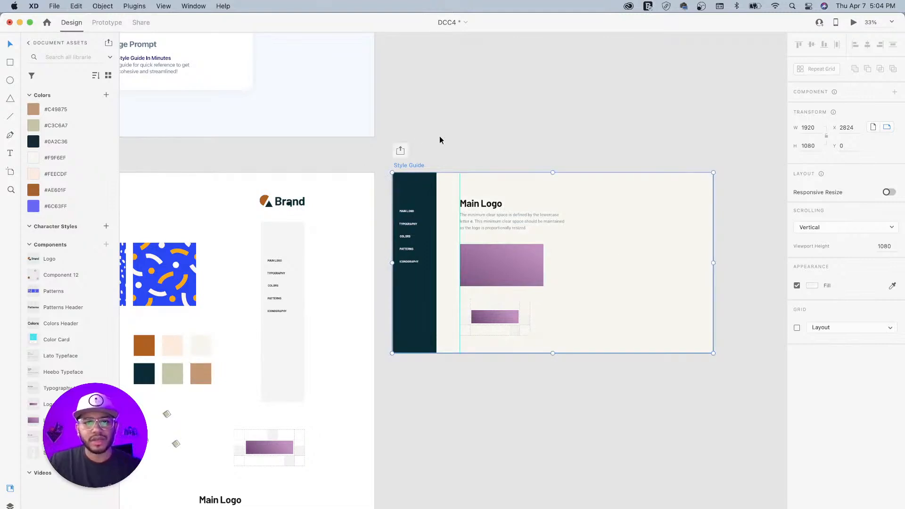
click(435, 152)
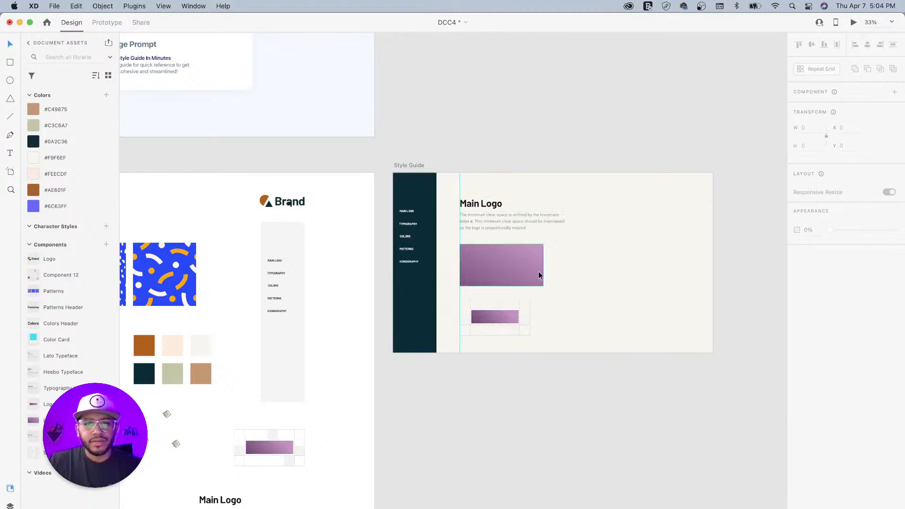
click(287, 204)
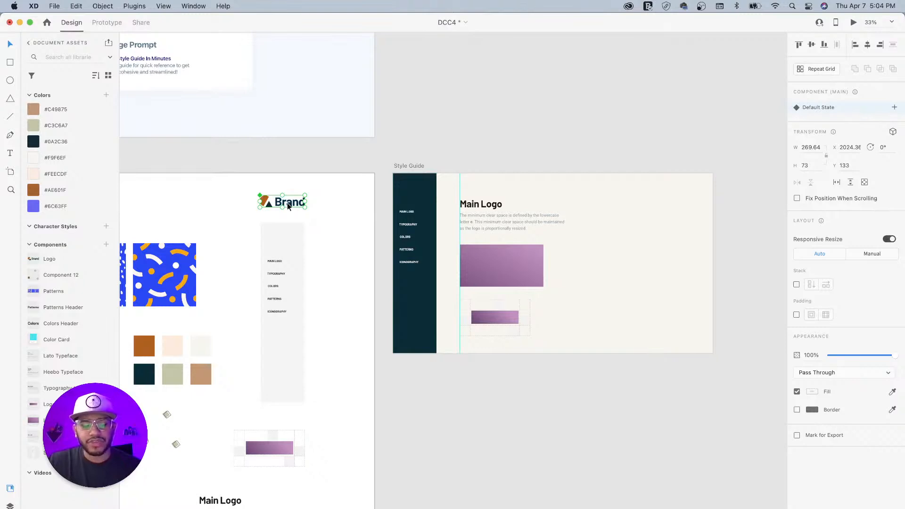
- Place a copy of the Brand logo on the Style Guide artboard
drag(287, 203, 496, 187)
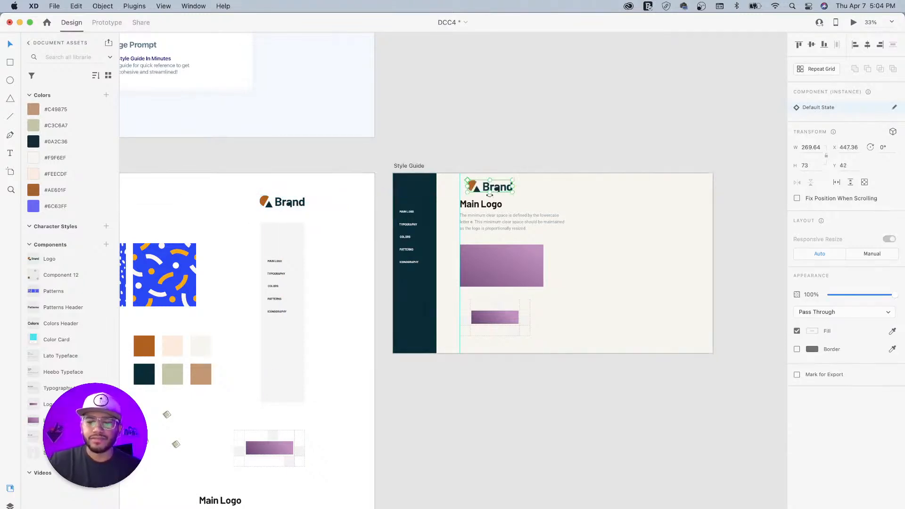
key(super+equal)
key(super+equal)
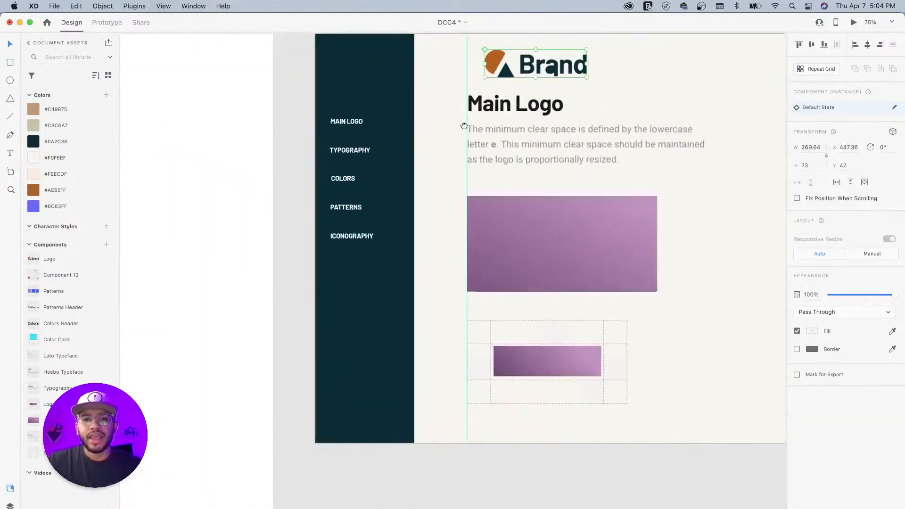
drag(466, 119, 461, 289)
scroll(430, 292, left, 3)
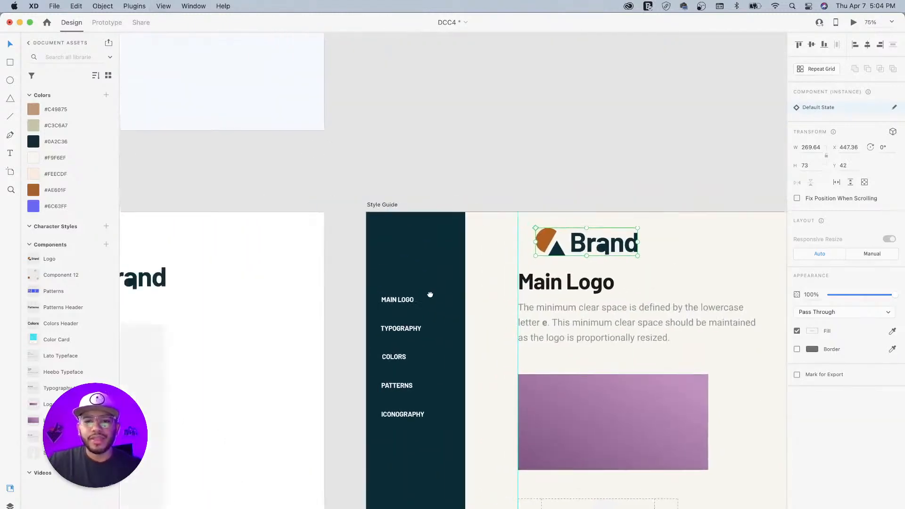
- Recolour the logo's triangle and Brand wordmark light cream, then move it onto the sidebar
double_click(564, 252)
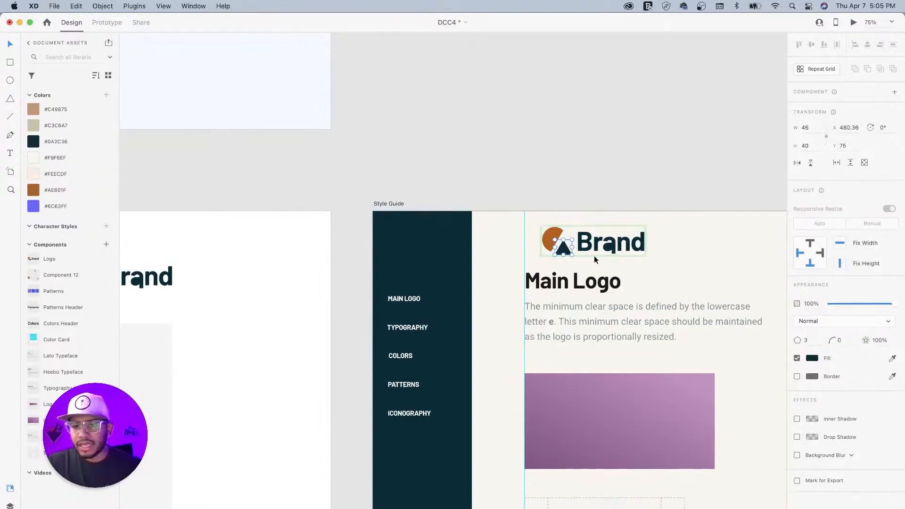
click(892, 361)
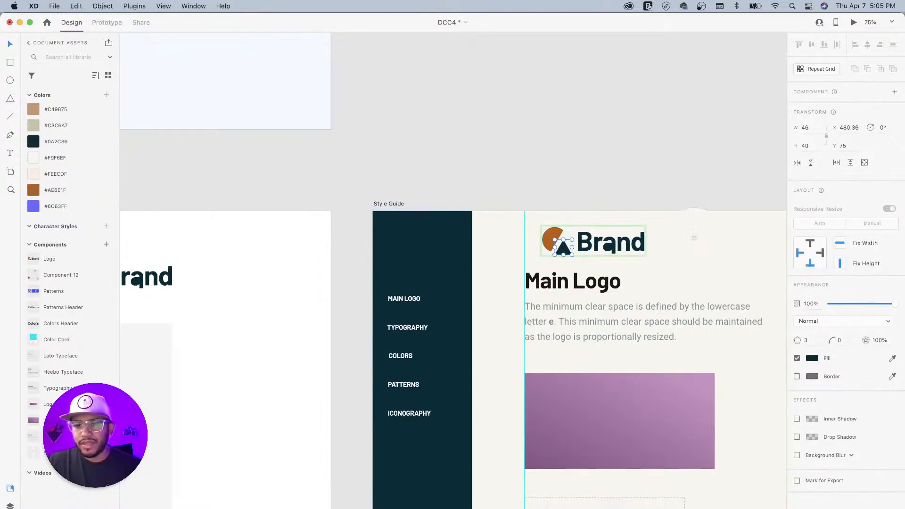
click(662, 226)
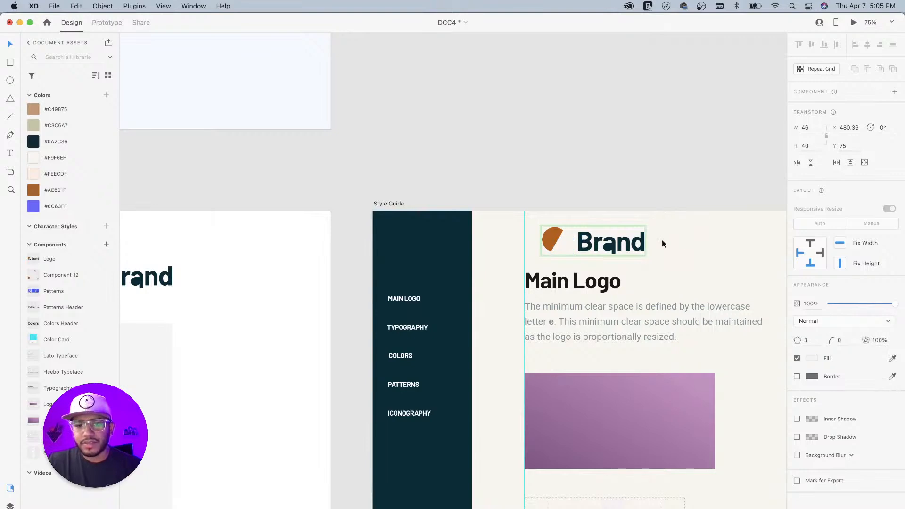
click(589, 247)
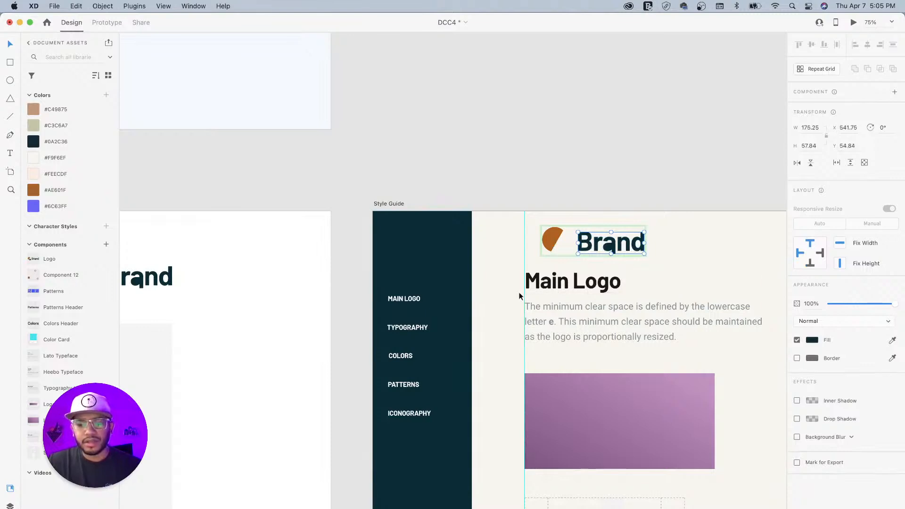
key(i)
click(690, 243)
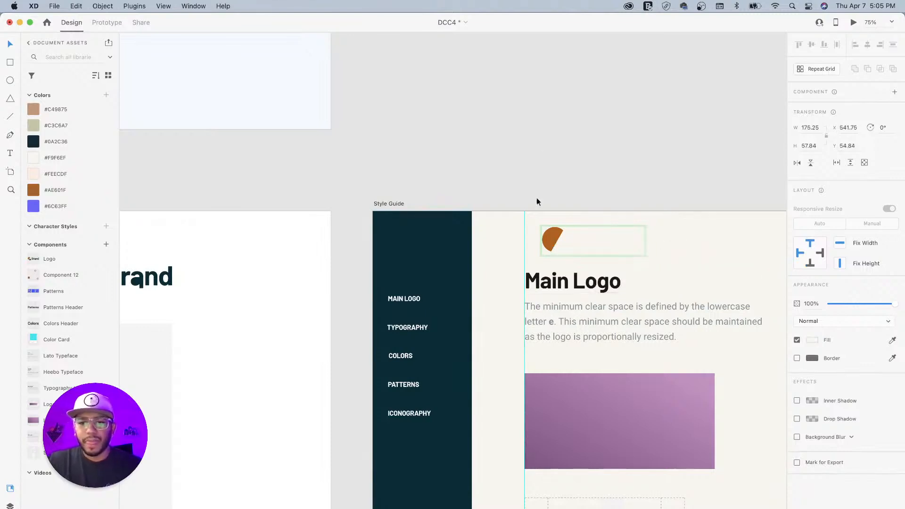
click(544, 207)
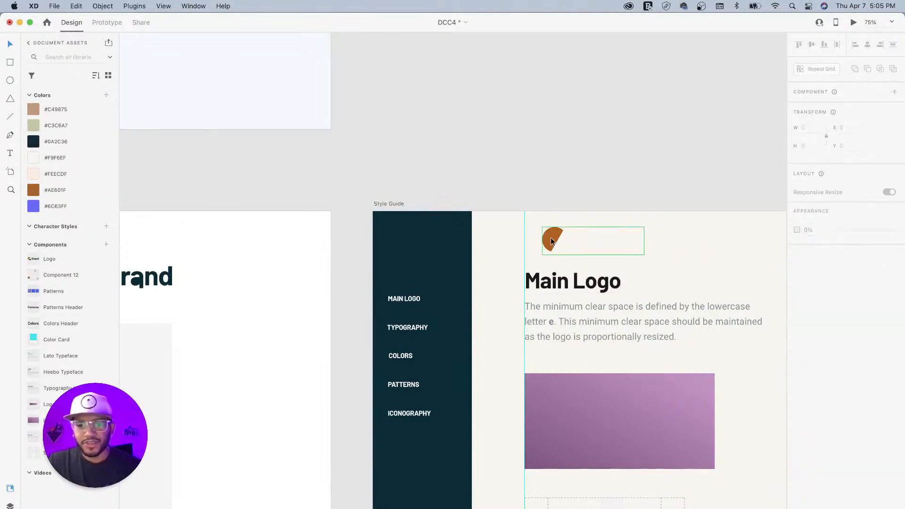
drag(554, 241, 397, 243)
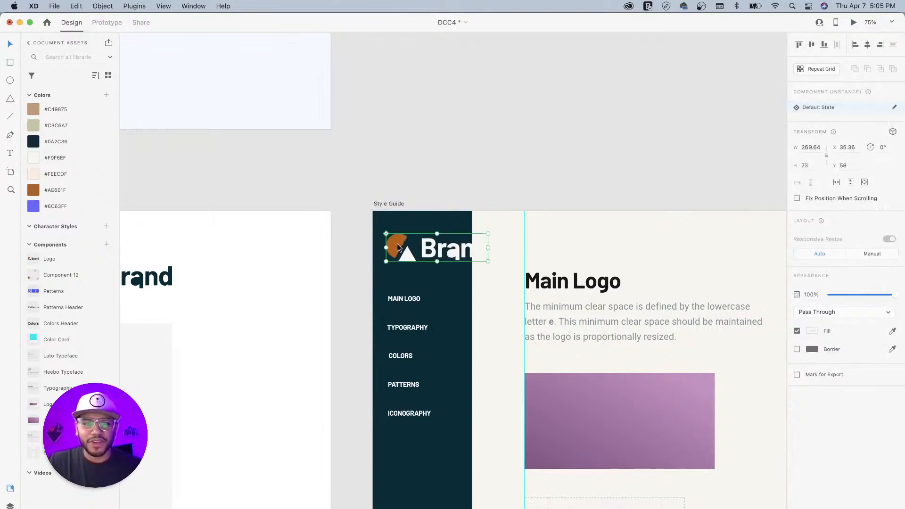
- Ungroup the Brand logo from its component
drag(487, 235, 474, 237)
key(super+z)
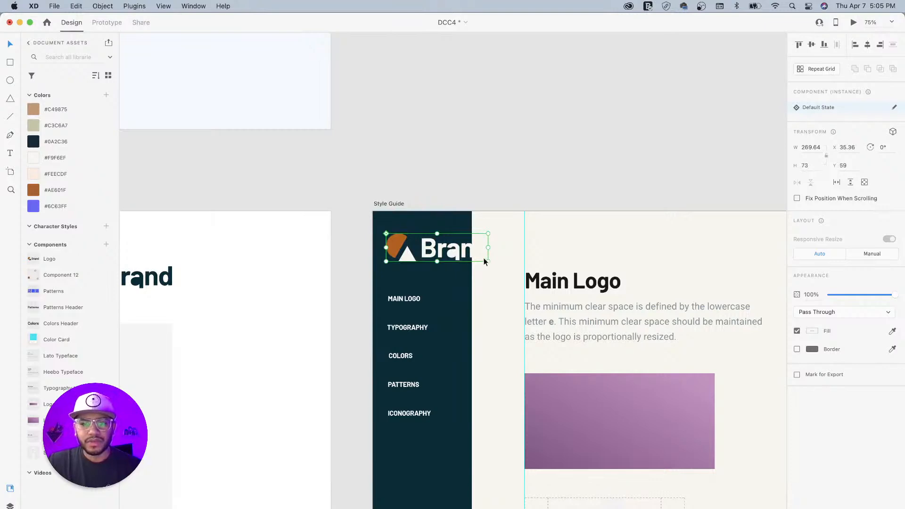
scroll(398, 252, up, 1)
right_click(397, 243)
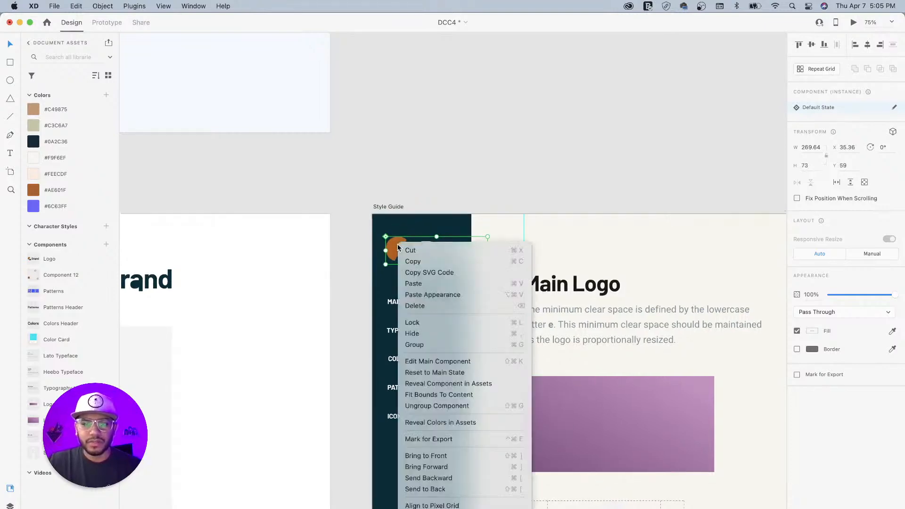
click(489, 177)
drag(488, 265, 483, 263)
key(super+z)
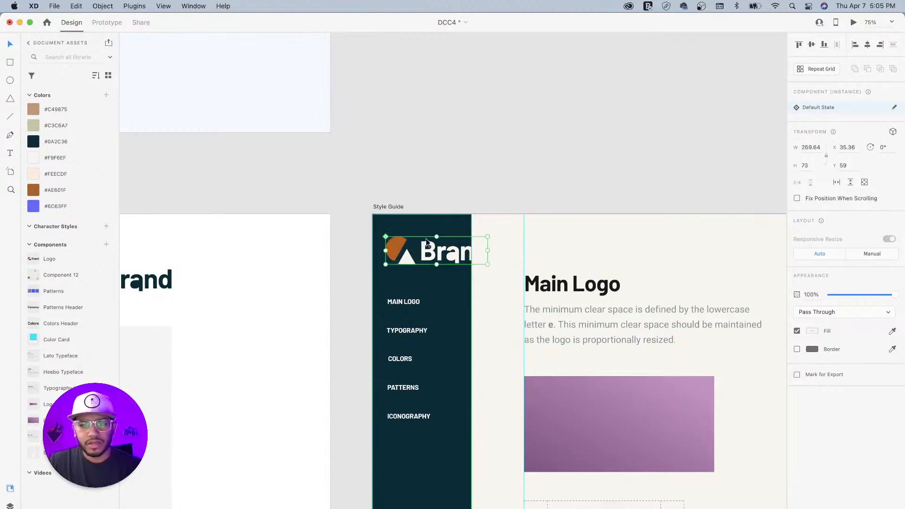
right_click(397, 243)
click(437, 408)
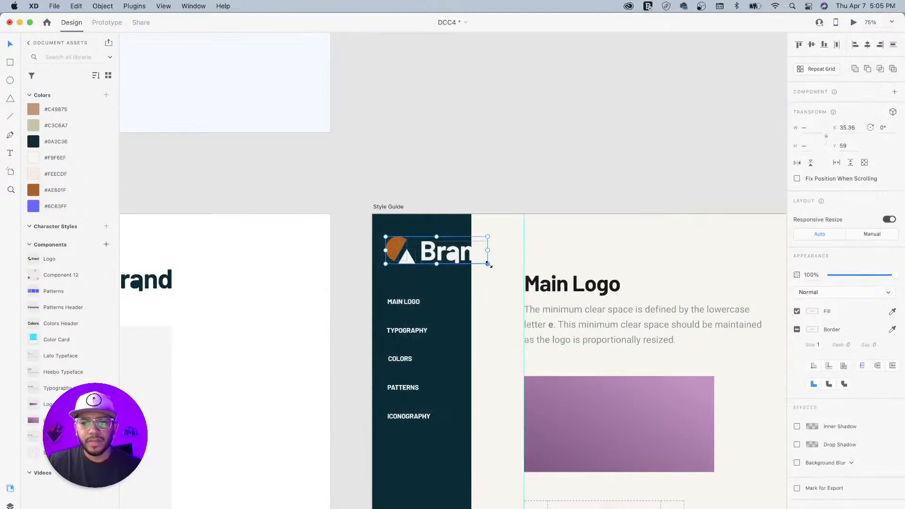
- Scale the logo down proportionally and nudge it lower at the top of the sidebar
drag(487, 264, 457, 253)
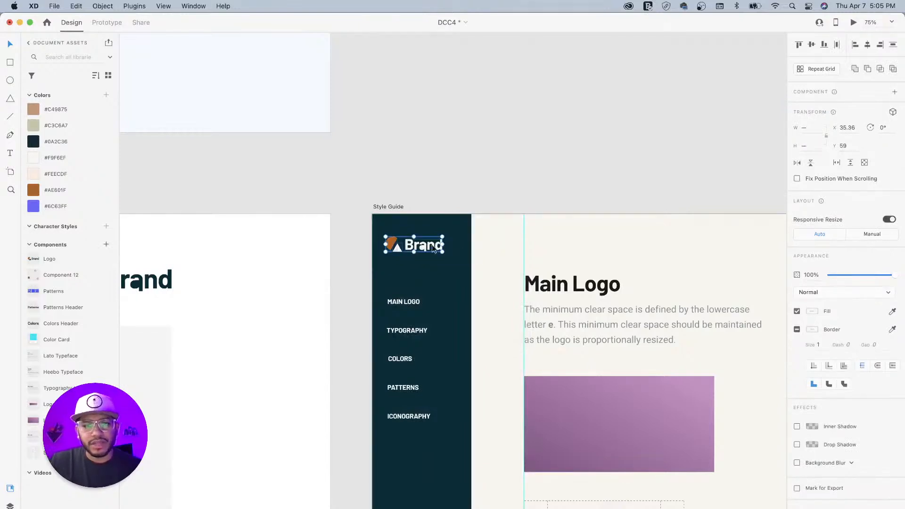
drag(390, 249, 389, 265)
click(494, 146)
scroll(495, 146, down, 5)
scroll(494, 146, right, 5)
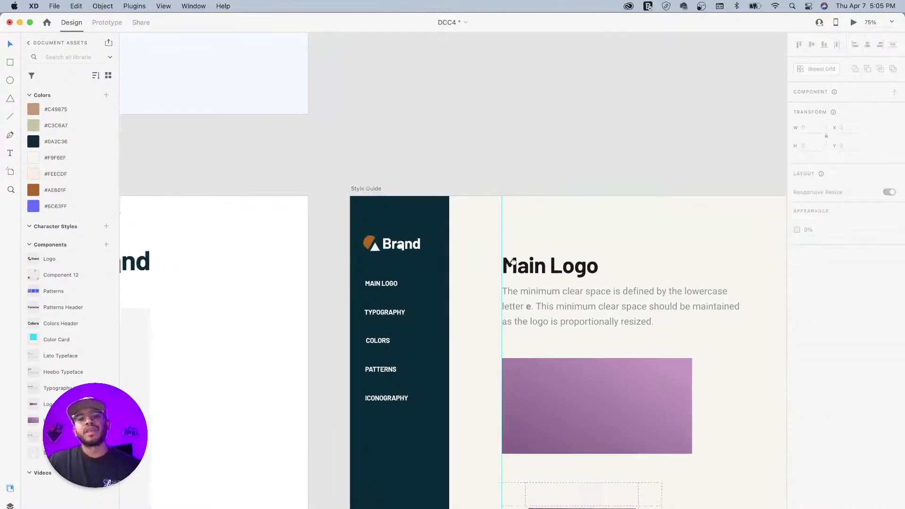
key(super+minus)
key(super+minus)
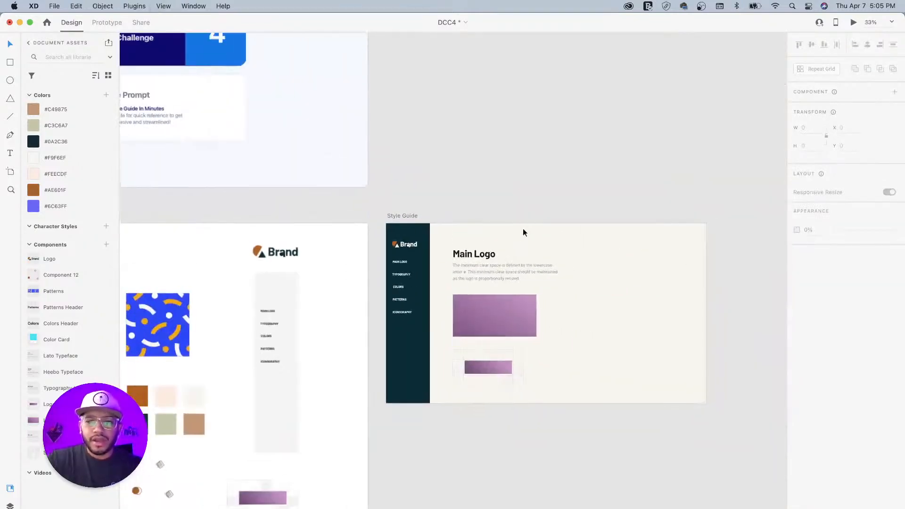
- Fill the large and small purple Main Logo rectangles with the brown #AE601F
drag(475, 287, 526, 190)
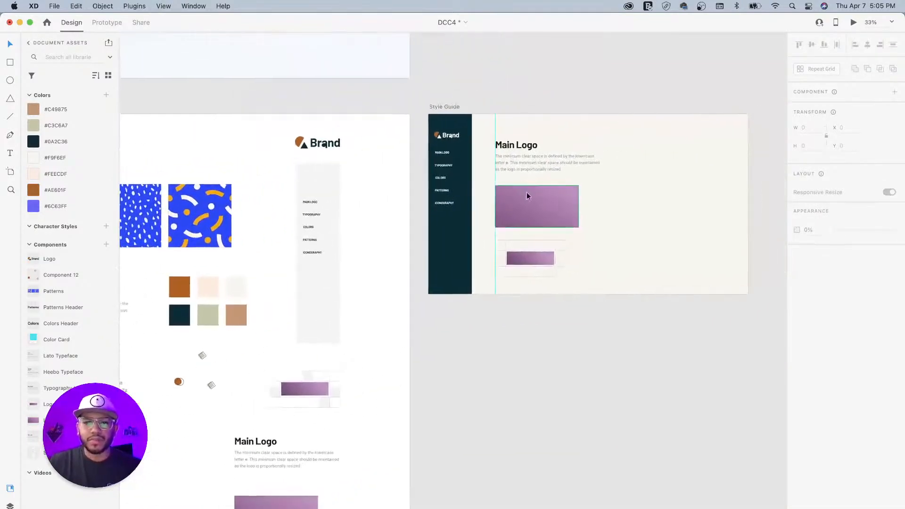
click(541, 204)
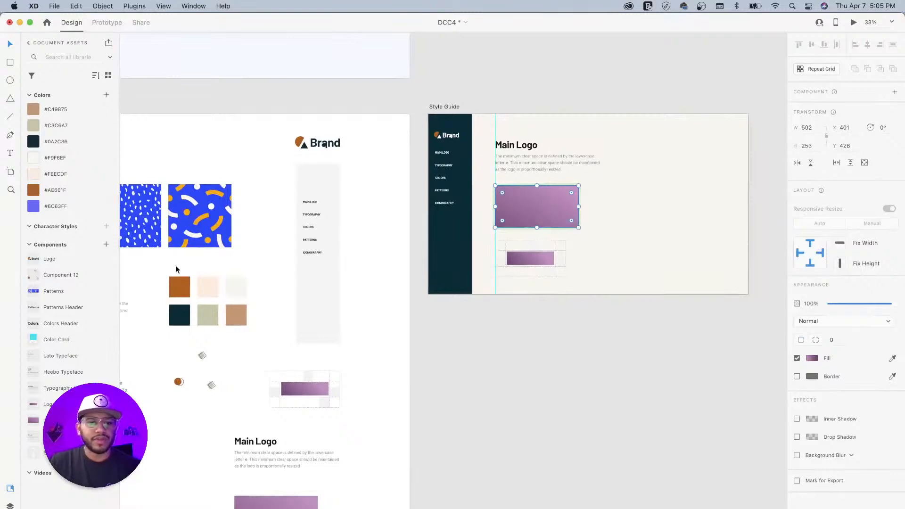
drag(181, 293, 537, 206)
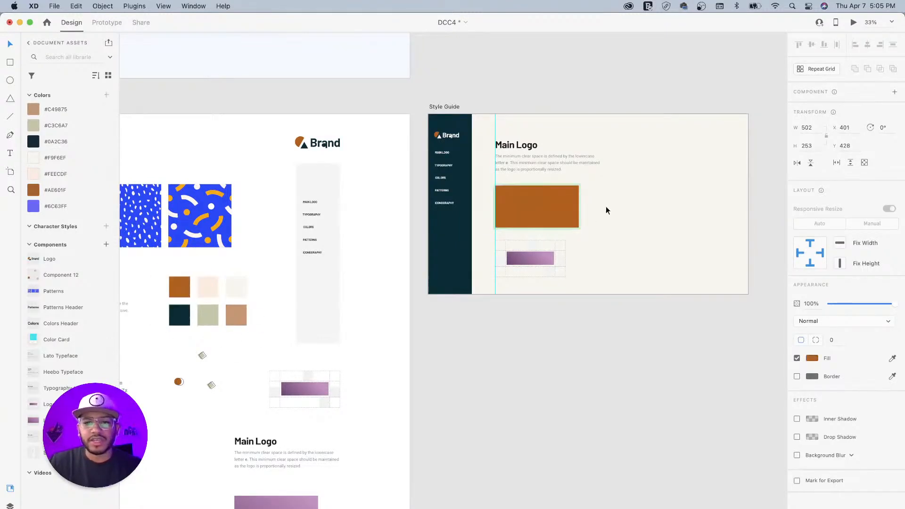
double_click(530, 260)
key(i)
click(186, 285)
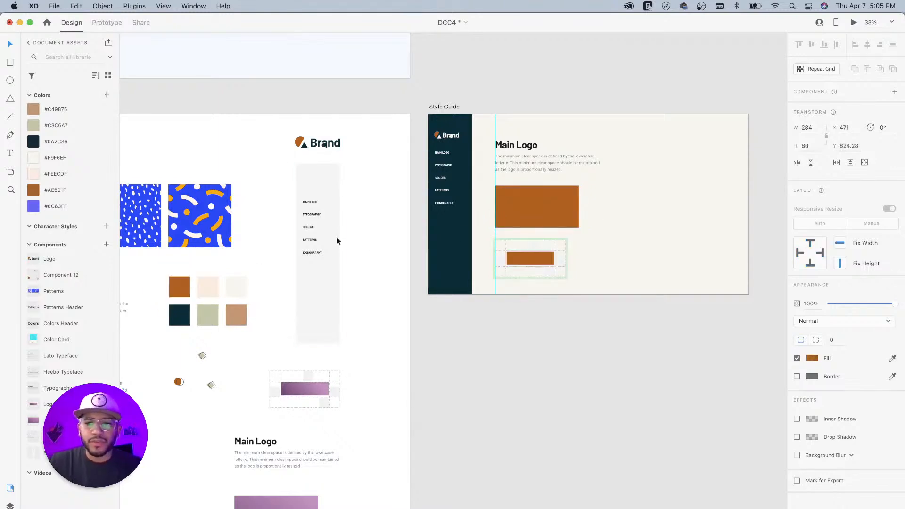
- Colour the two clear-space squares sage #C3C6A7 after trying other palette colours
click(537, 253)
shift+click(501, 266)
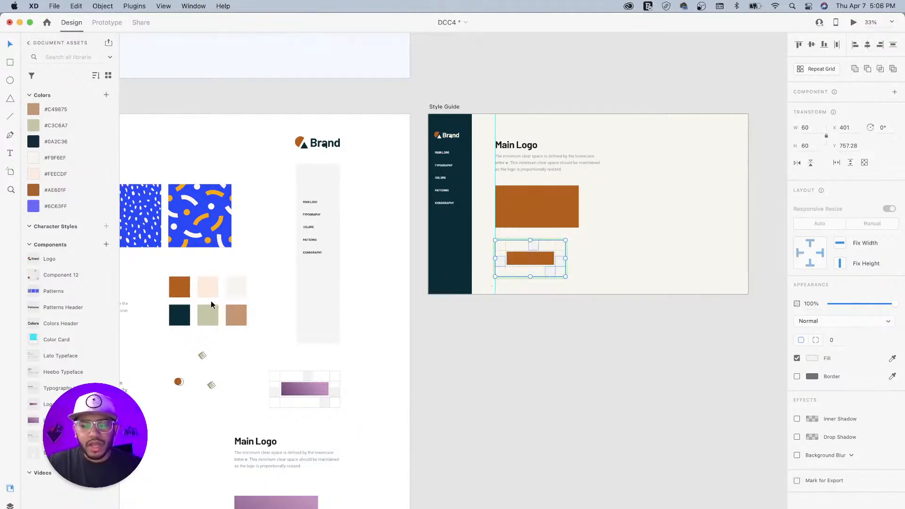
key(i)
click(209, 316)
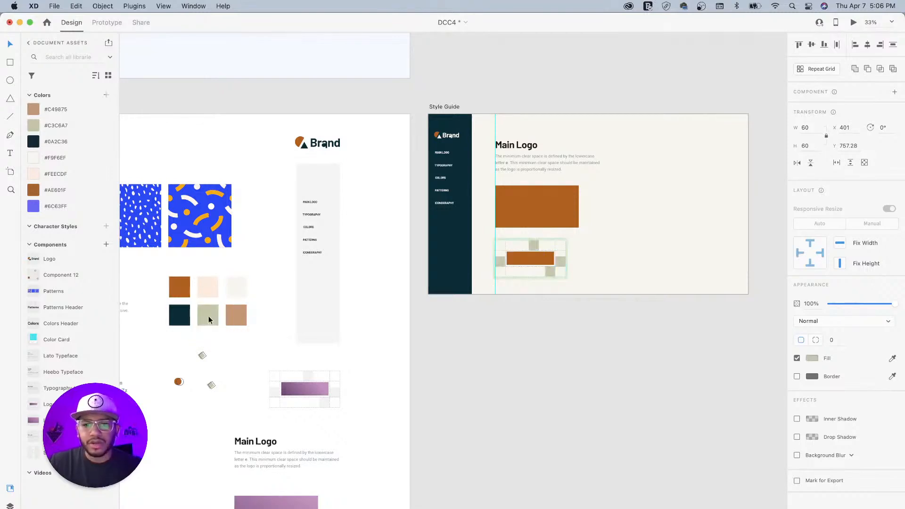
key(i)
click(233, 289)
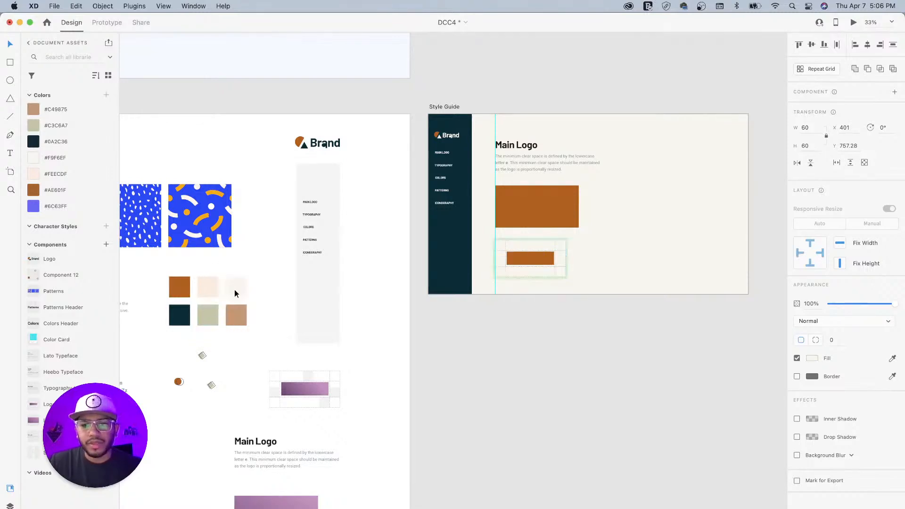
key(i)
click(179, 311)
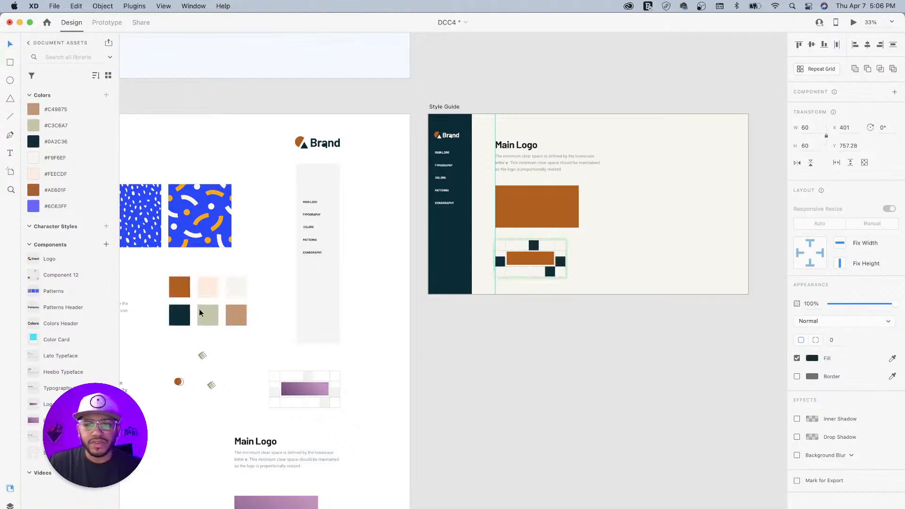
key(i)
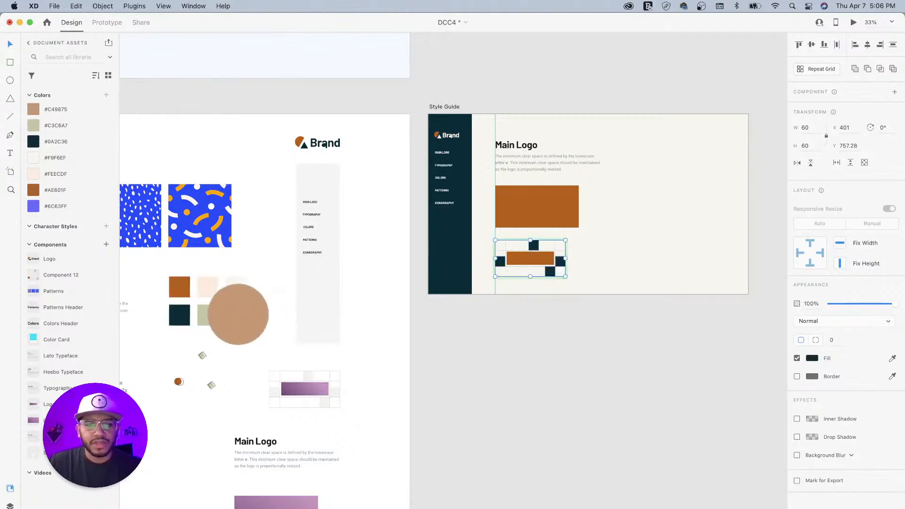
click(238, 315)
key(i)
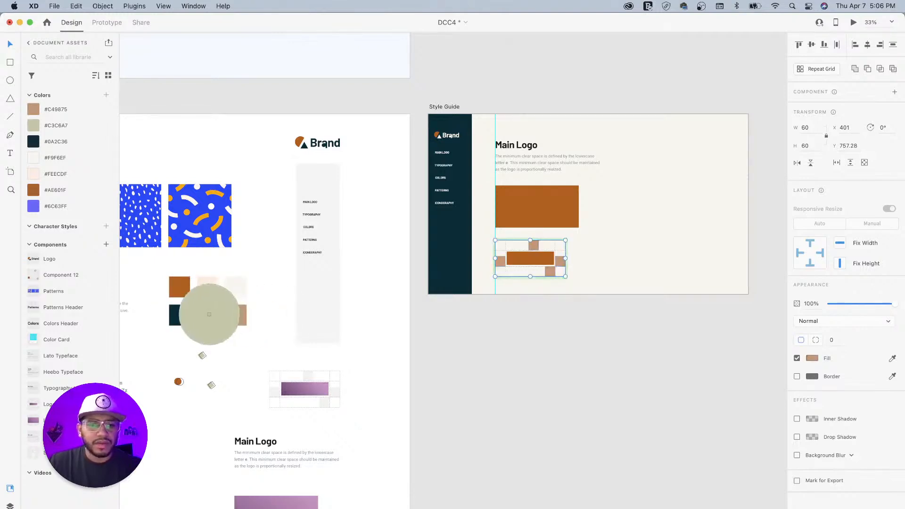
click(209, 315)
click(546, 339)
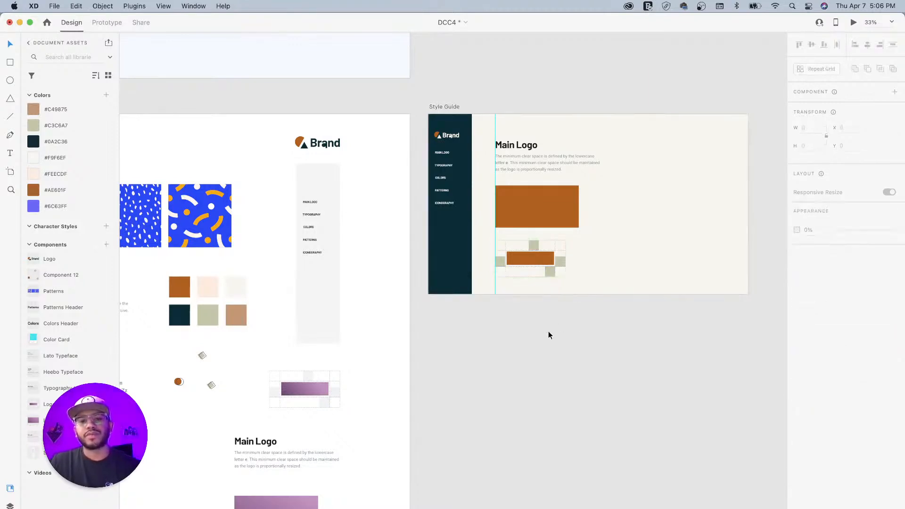
scroll(377, 351, left, 3)
- Make the circle-and-diamonds group a component and paste an ungrouped copy on the Style Guide's right
click(258, 334)
key(super+k)
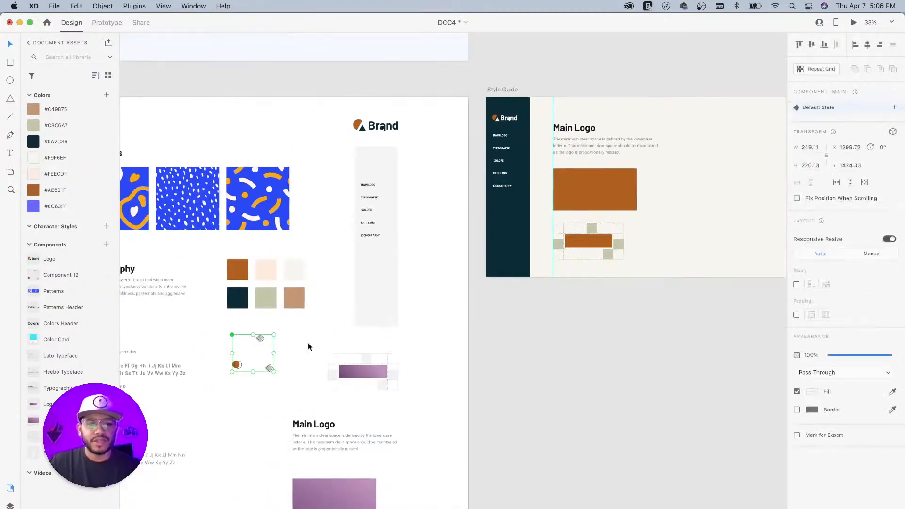
scroll(425, 281, right, 5)
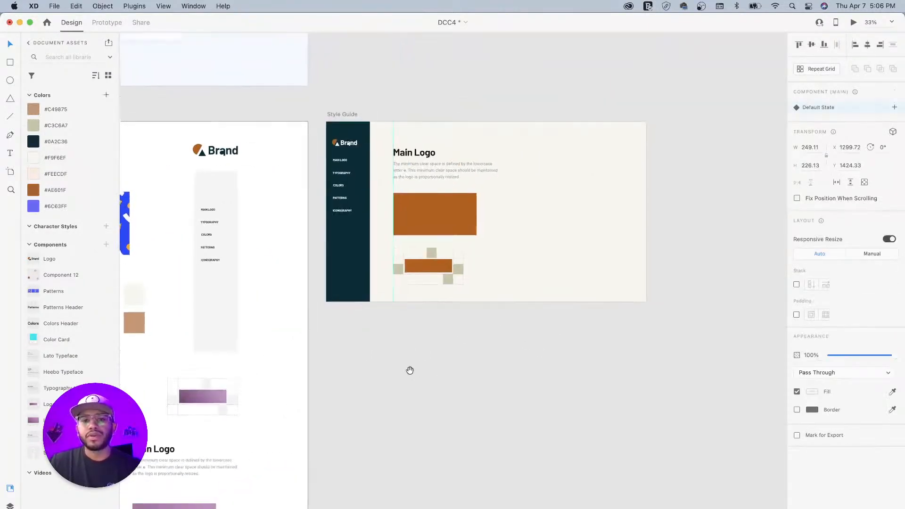
click(352, 113)
key(super+v)
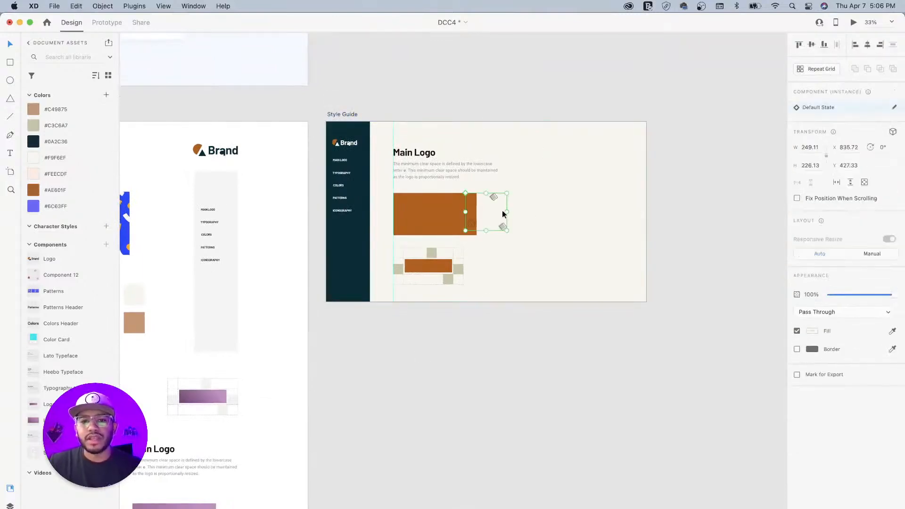
drag(493, 196, 580, 212)
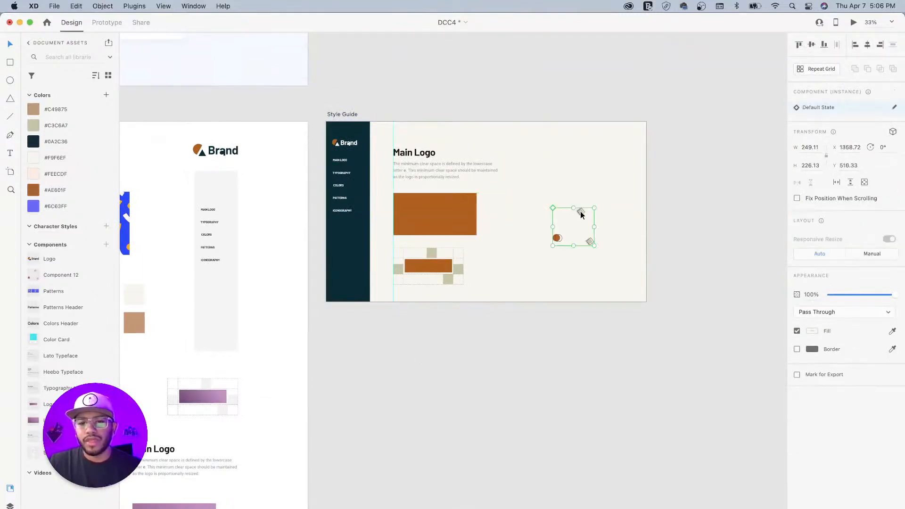
right_click(580, 211)
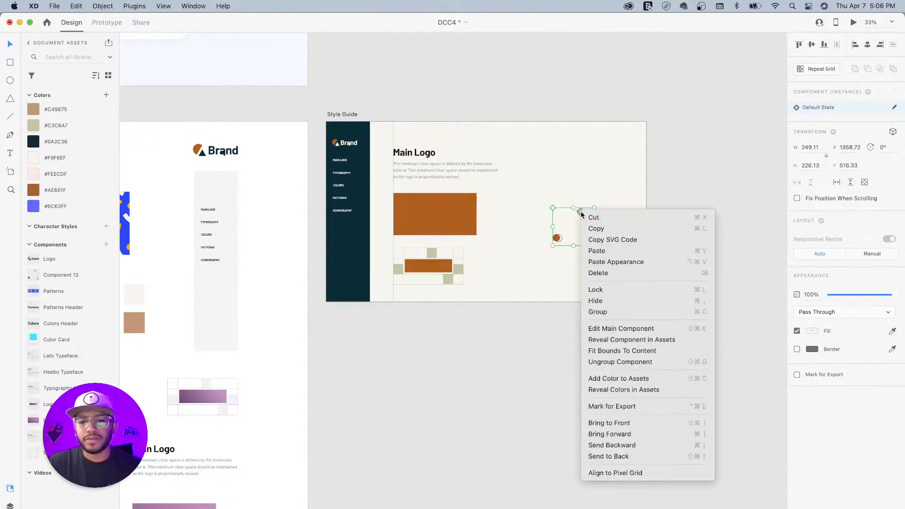
click(608, 362)
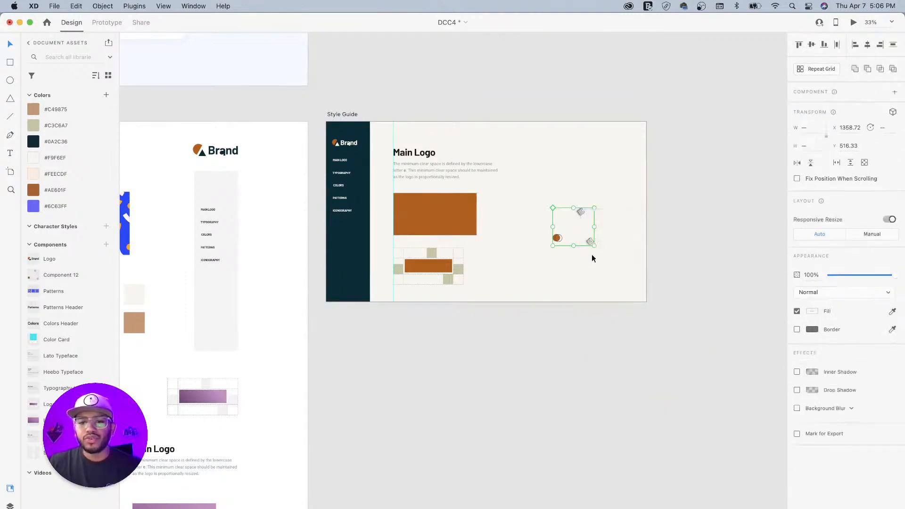
- Enlarge the pasted shapes, fade them to 10% opacity, and reselect the Style Guide artboard
drag(593, 245, 679, 323)
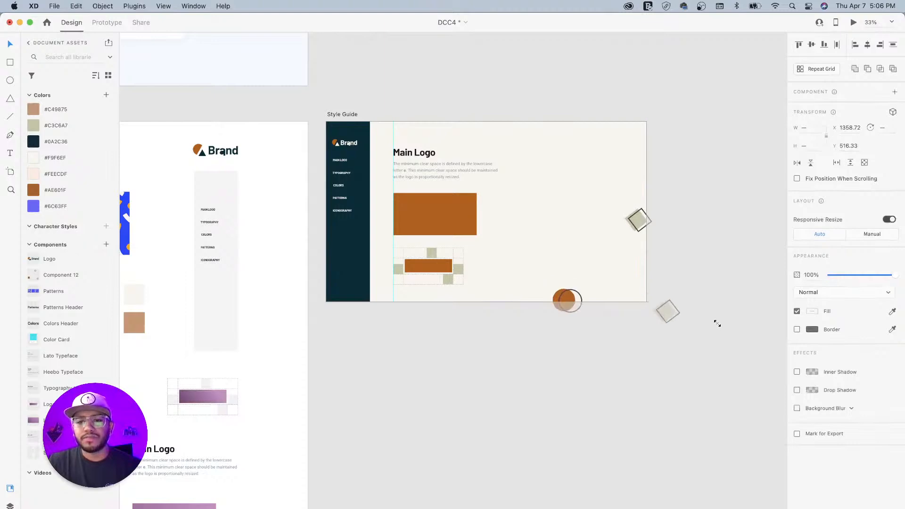
drag(636, 222, 610, 206)
drag(886, 277, 841, 283)
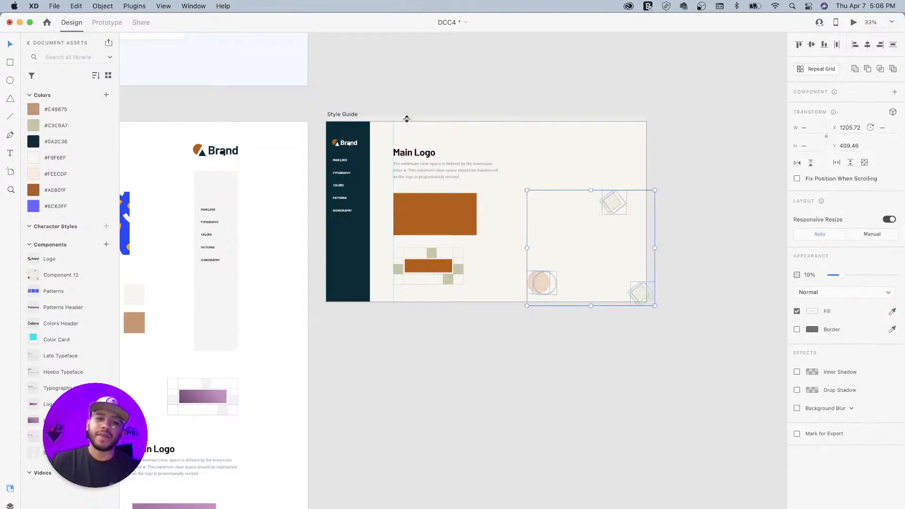
click(466, 97)
drag(404, 97, 454, 99)
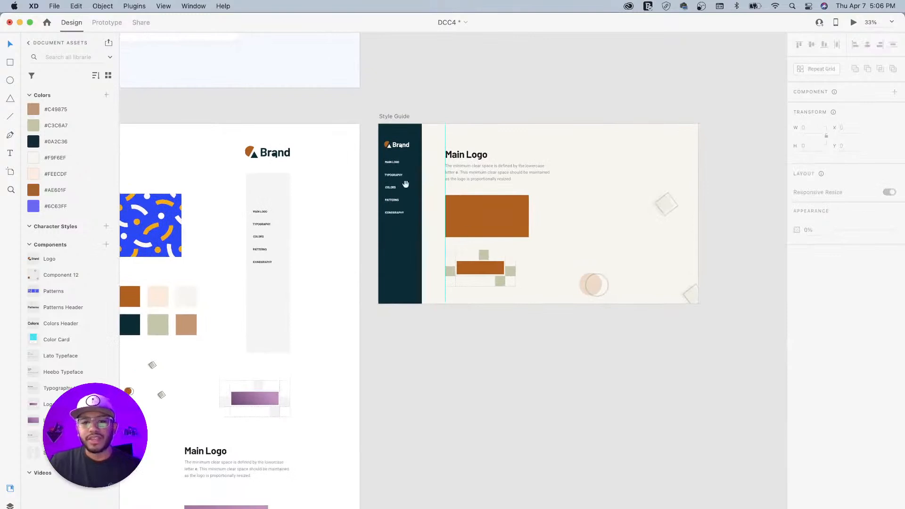
click(401, 115)
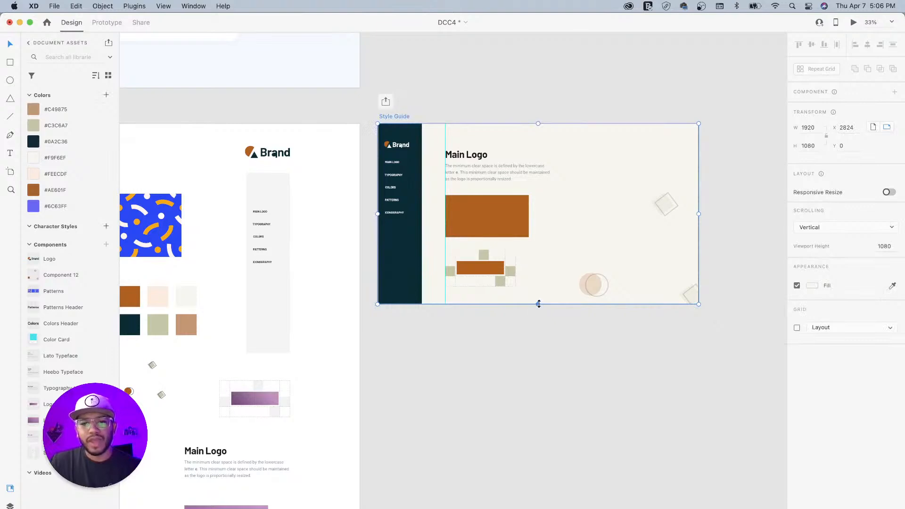
drag(580, 256, 502, 201)
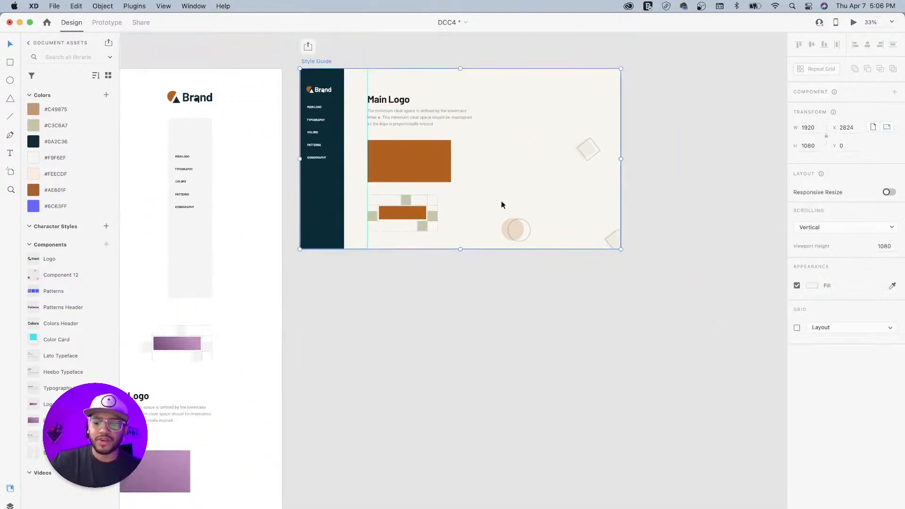
scroll(501, 203, down, 6)
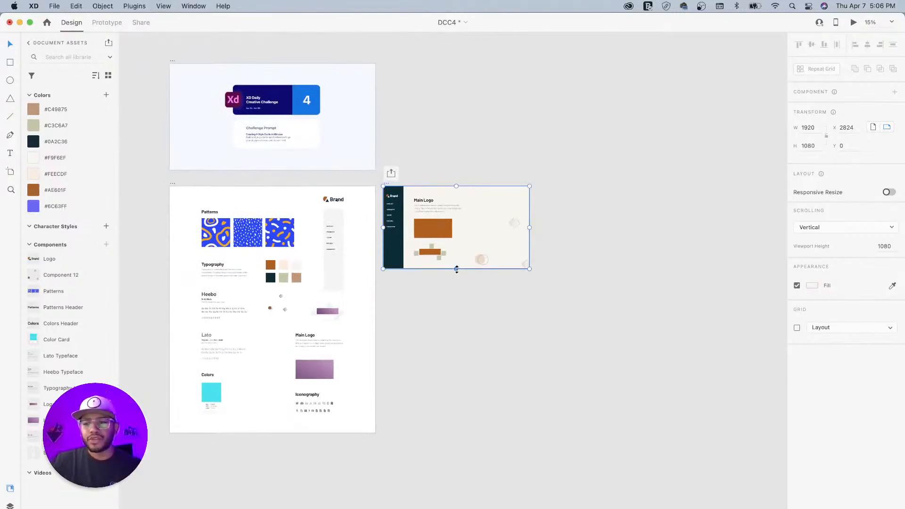
drag(456, 269, 490, 470)
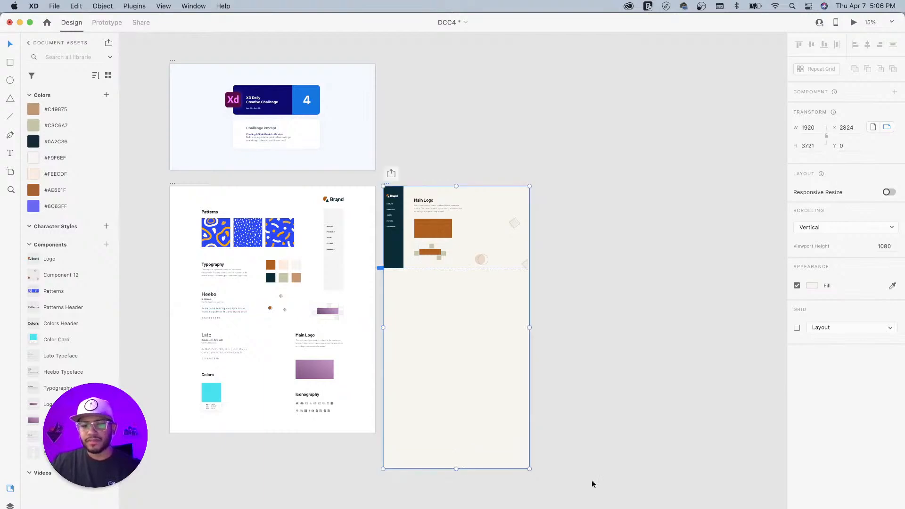
key(super+Tab)
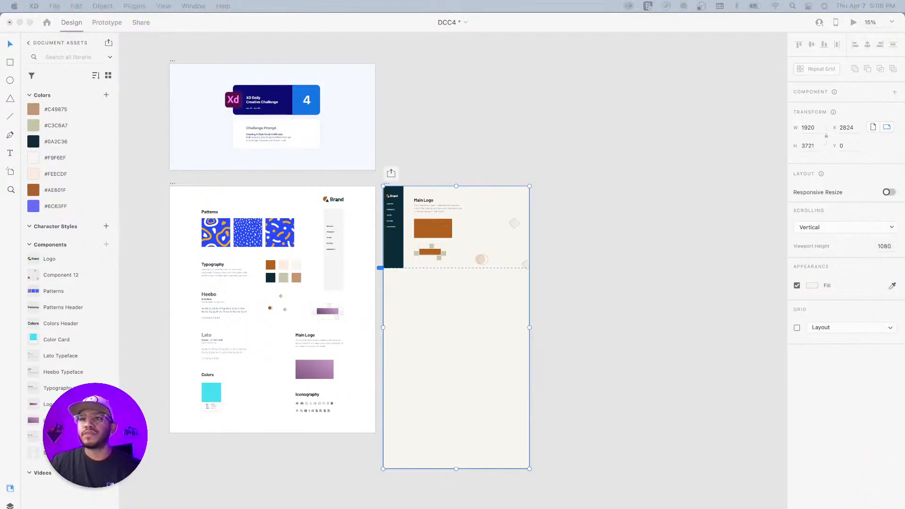
click(586, 262)
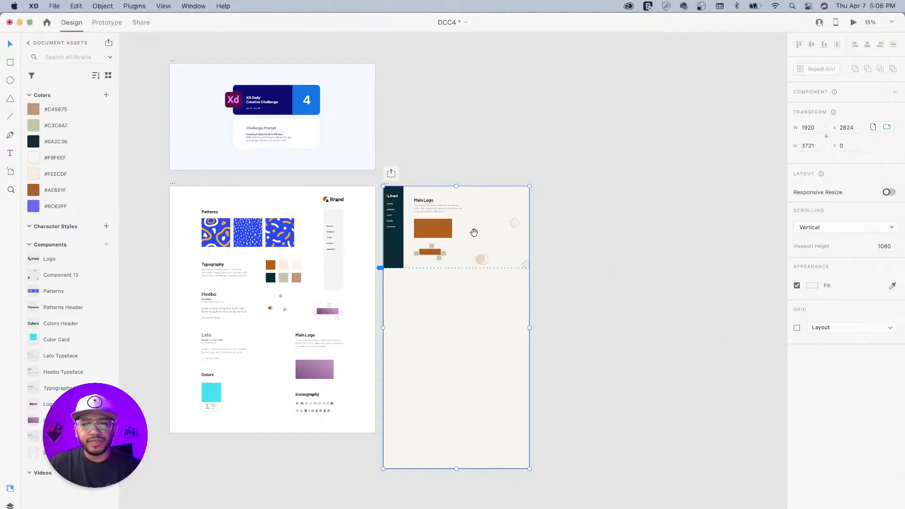
drag(474, 232, 590, 235)
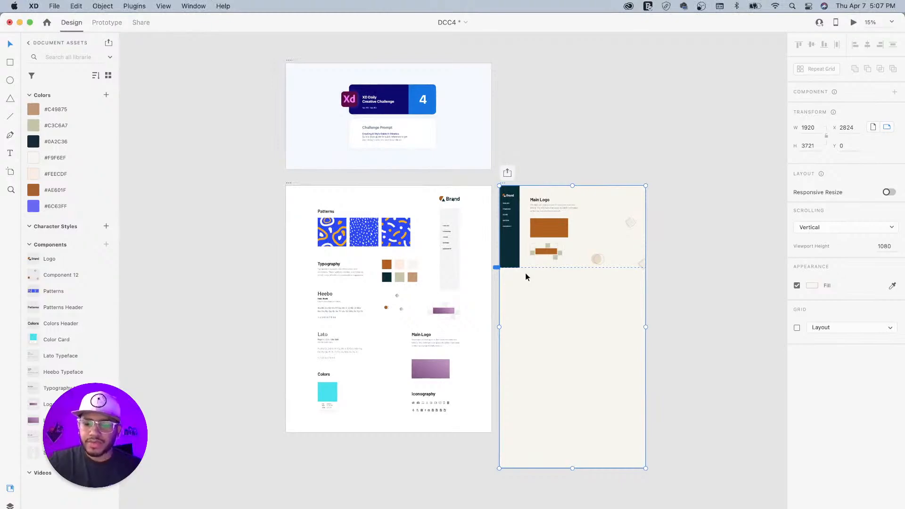
scroll(526, 277, up, 5)
- Copy the Typography, Heebo and Lato blocks into the Style Guide artboard, placed lower down
drag(612, 193, 555, 125)
drag(417, 177, 420, 262)
drag(366, 272, 397, 212)
click(194, 213)
shift+click(185, 314)
shift+click(171, 359)
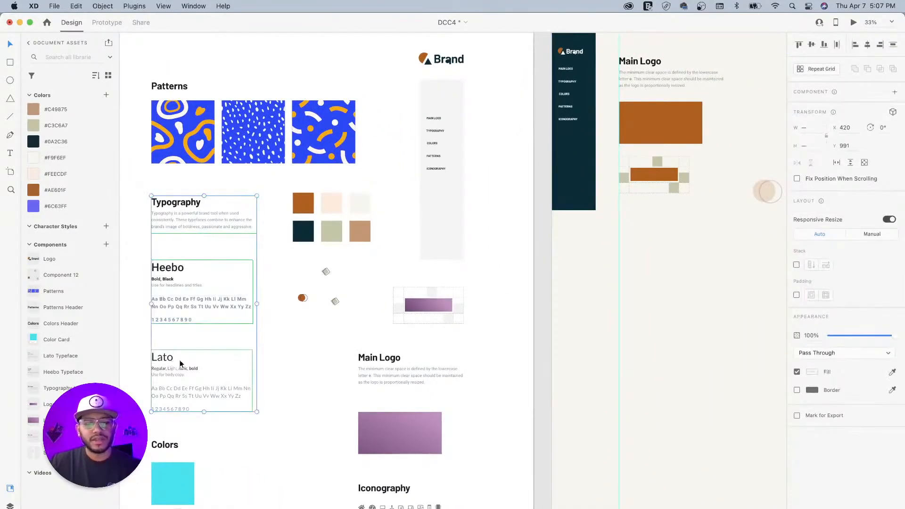
scroll(340, 325, right, 5)
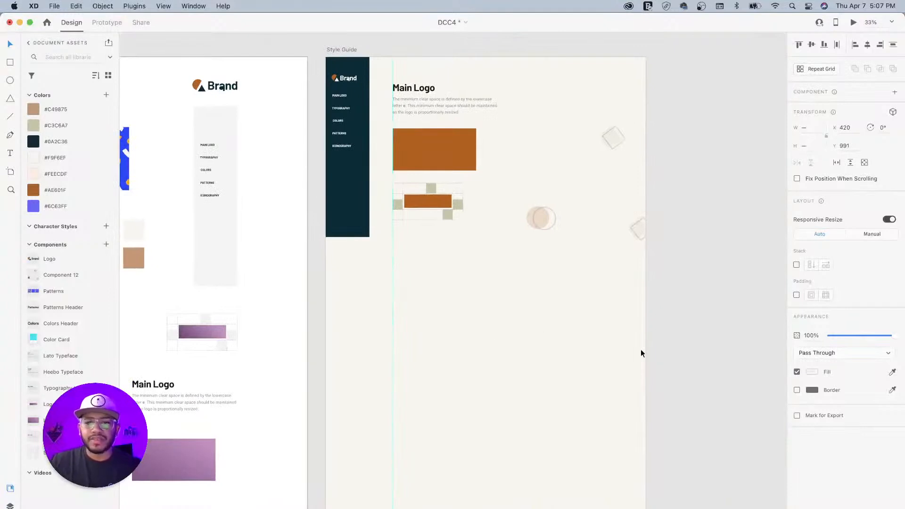
click(625, 330)
key(super+v)
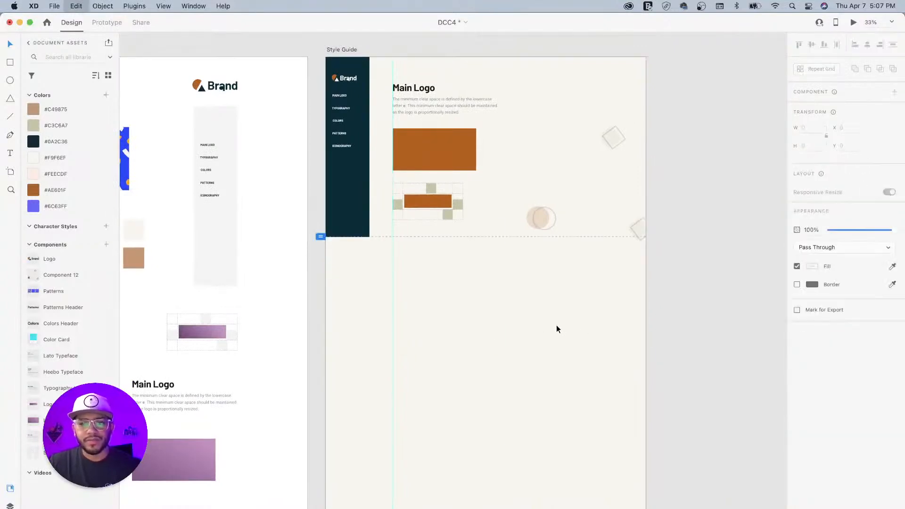
drag(420, 244, 419, 293)
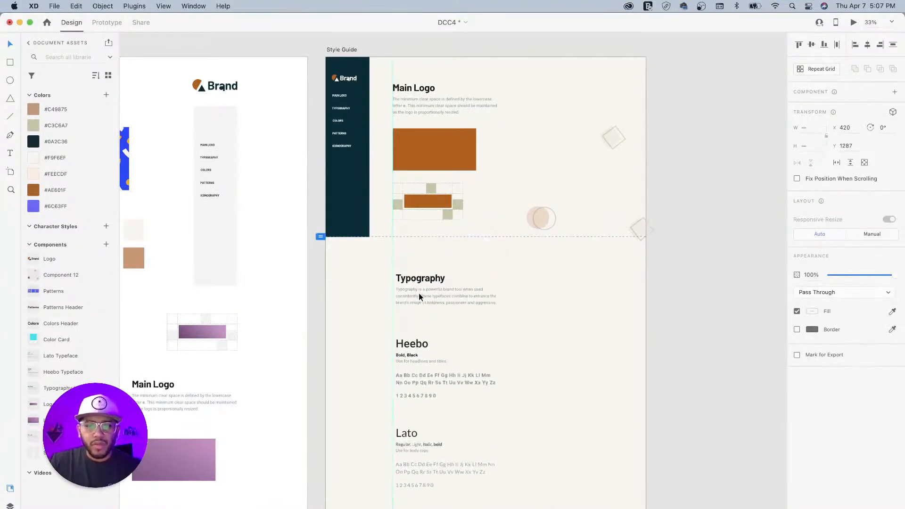
- Draw a large white rectangle spanning the typography section, 1920 × 1340 at Y 1080
click(700, 283)
scroll(501, 276, down, 3)
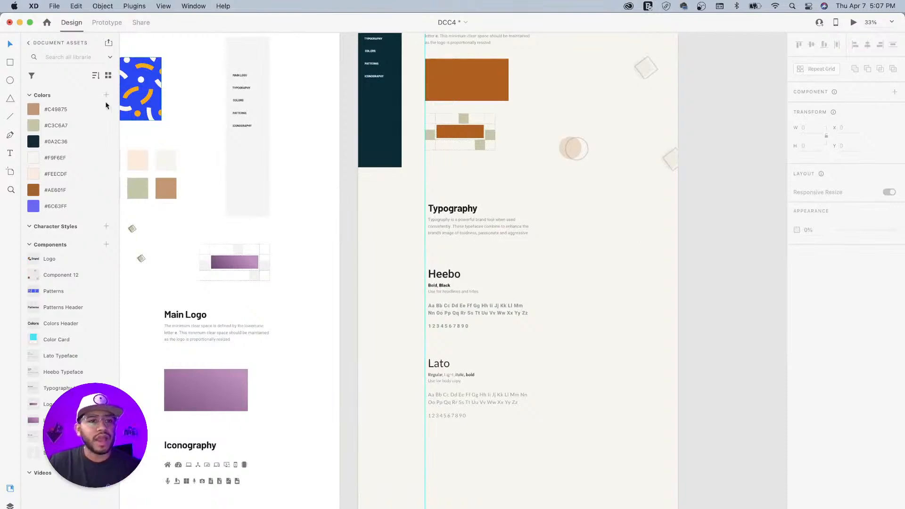
click(11, 63)
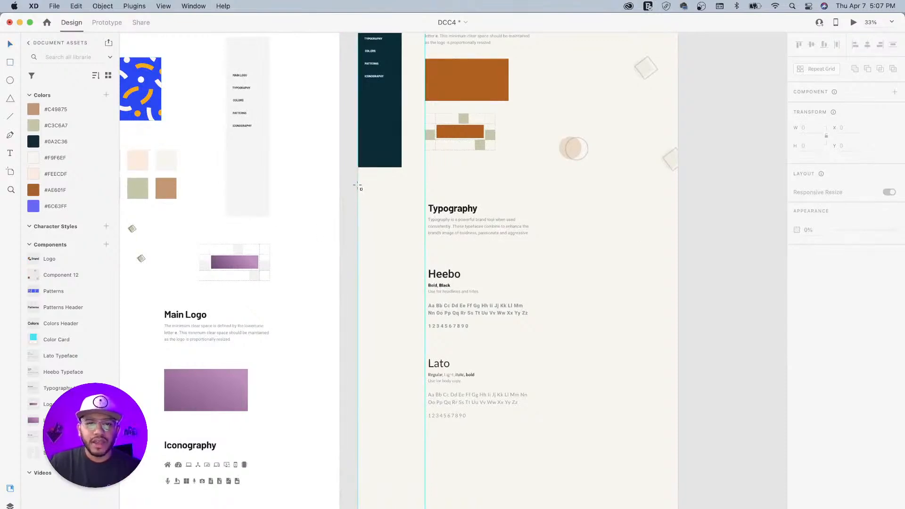
drag(357, 167, 678, 391)
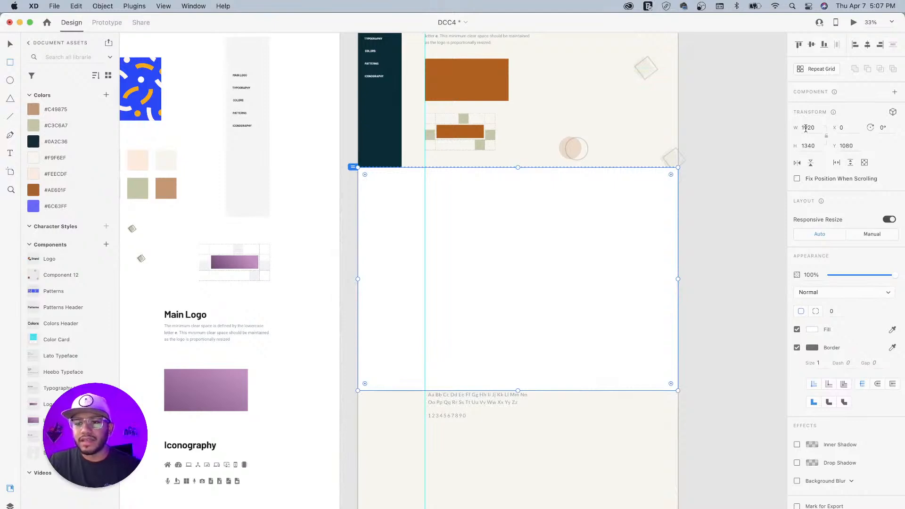
- Set the rectangle's height to 1080, remove its border, and send it behind the typography text
click(808, 146)
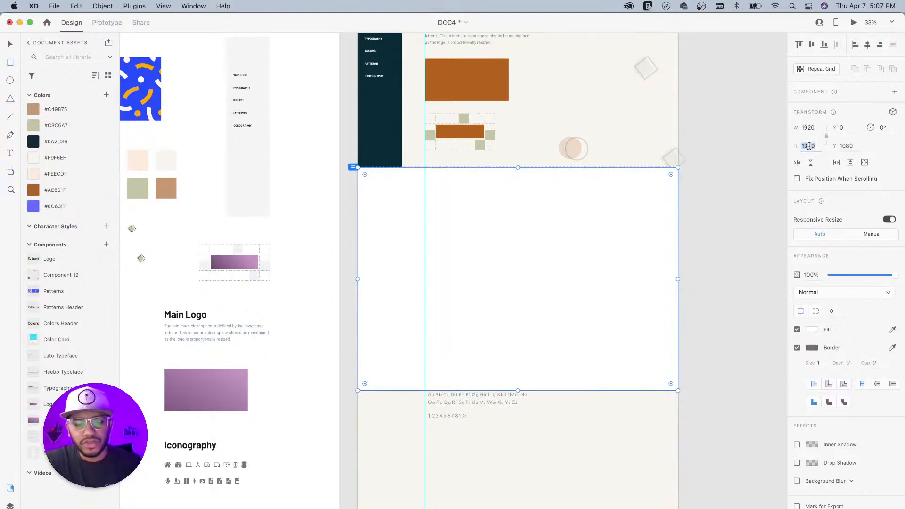
text(1080)
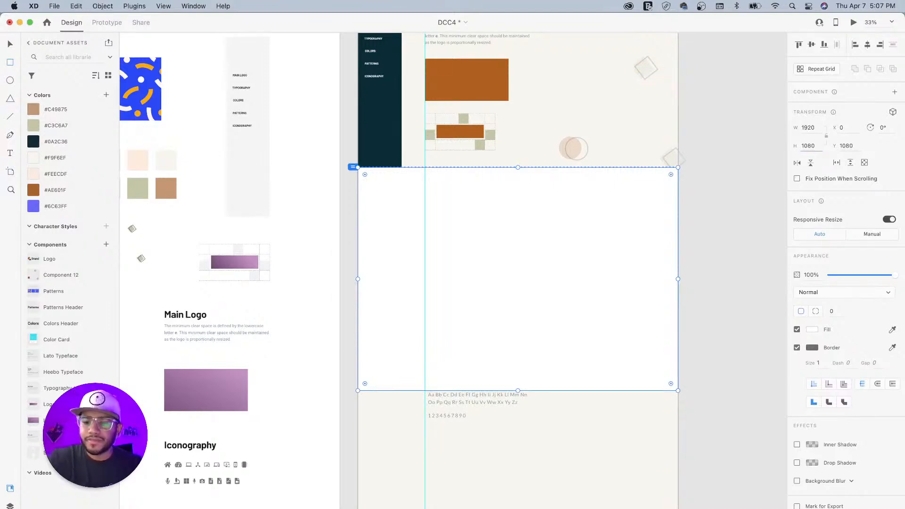
key(Return)
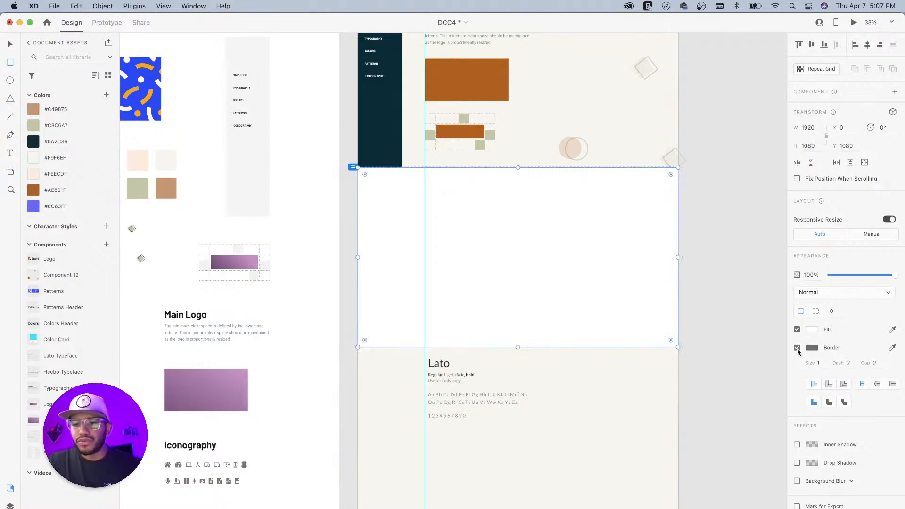
click(797, 348)
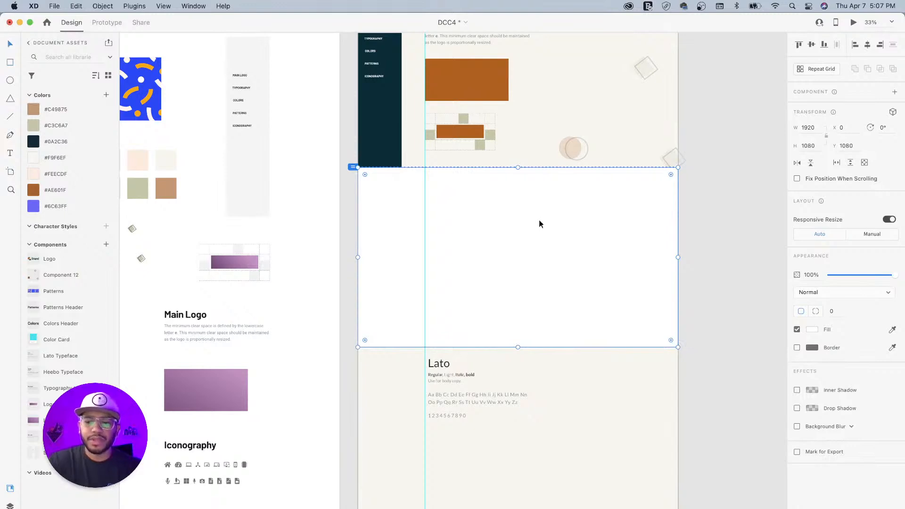
key(super+bracketleft)
key(super+bracketleft)
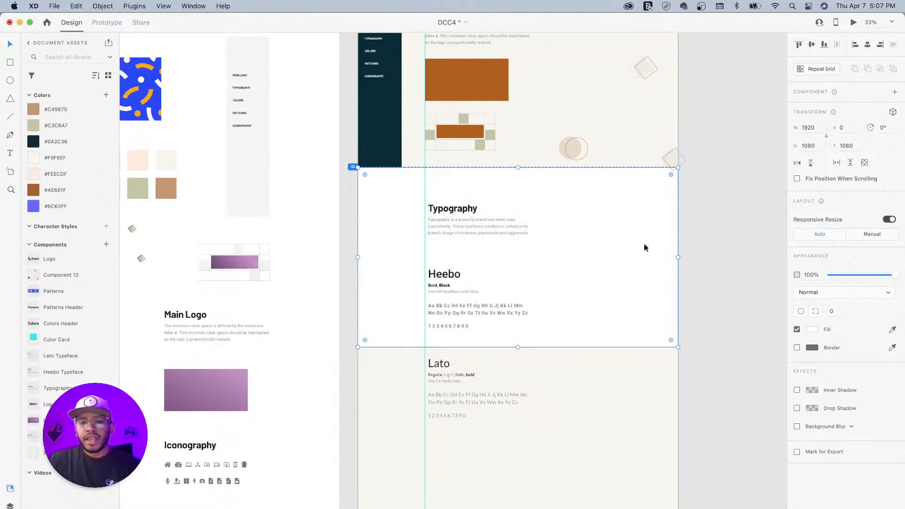
- Move the Typography heading and Heebo block up, and place the Lato block beside Heebo
drag(452, 219, 439, 209)
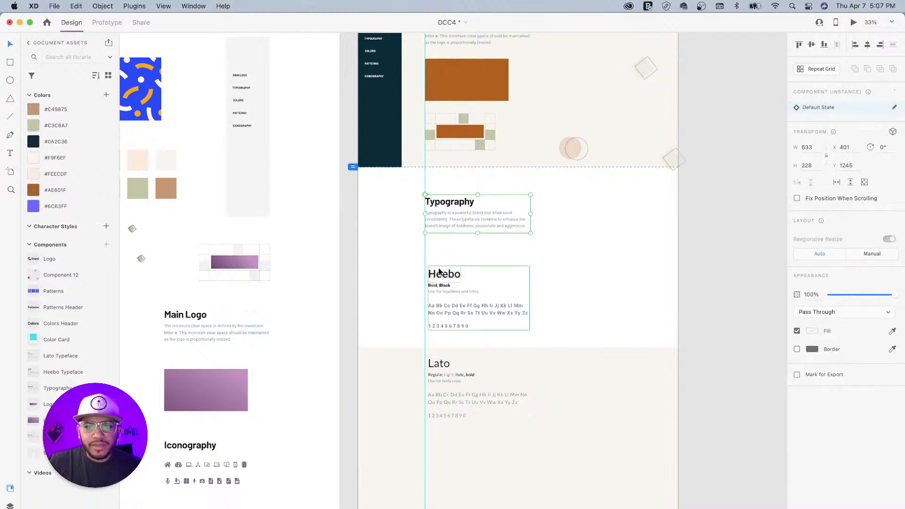
drag(444, 279, 440, 258)
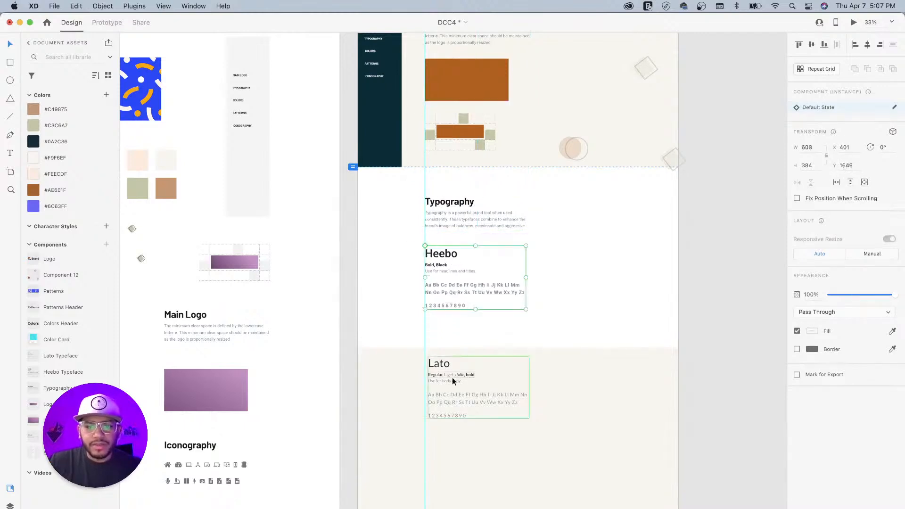
drag(439, 364, 557, 254)
- Select the Main Logo heading text at the top of the Style Guide
drag(496, 220, 522, 376)
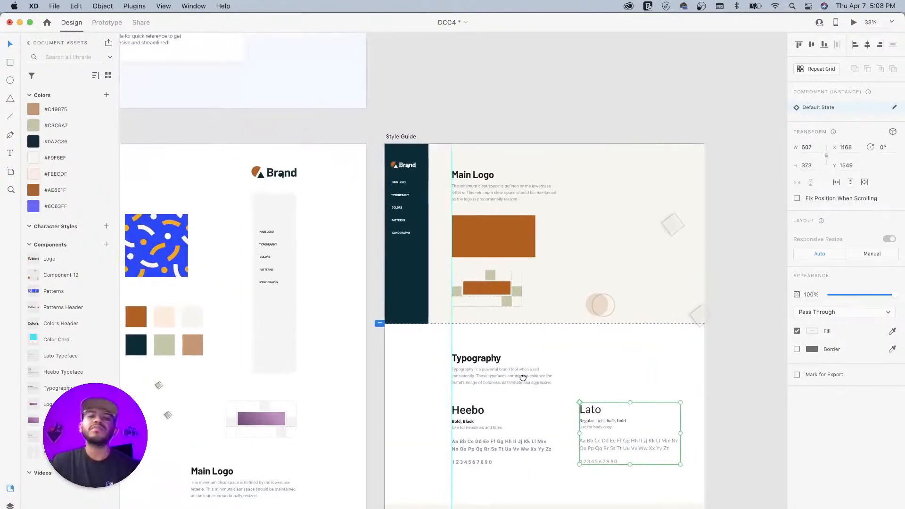
drag(506, 340, 539, 354)
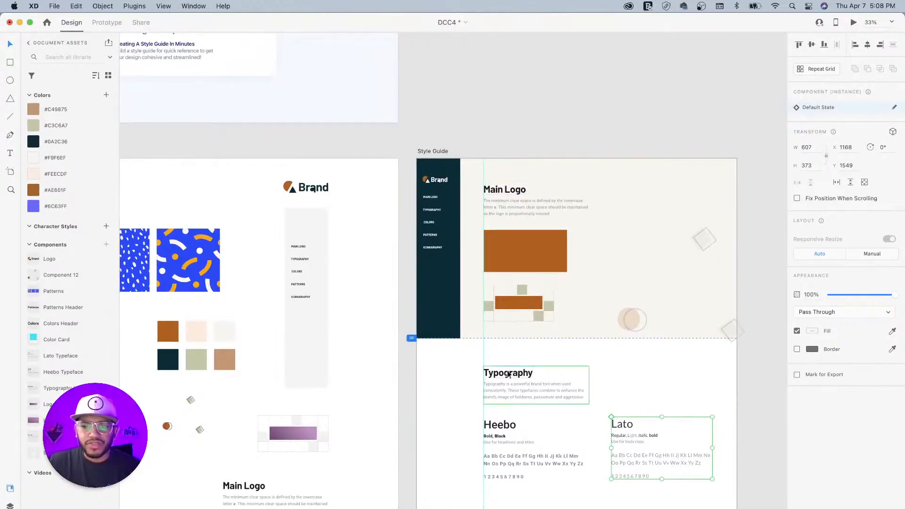
key(super+equal)
key(super+equal)
drag(480, 216, 402, 228)
key(super+minus)
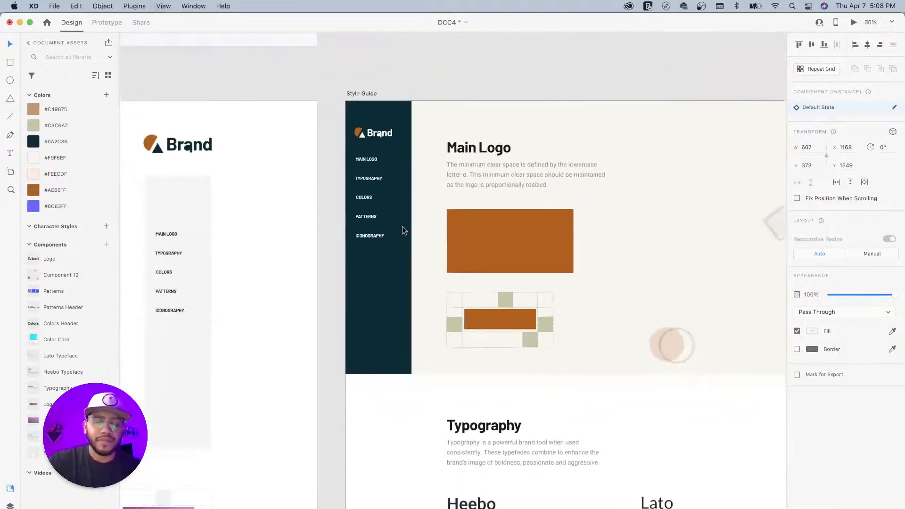
double_click(473, 152)
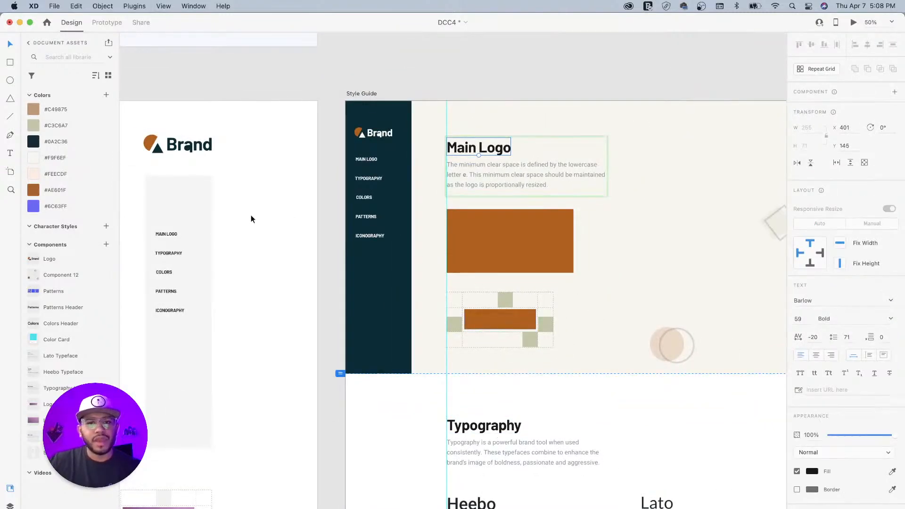
- Save the Main Logo heading as a Barlow 59pt character style coloured dark teal #0A2C36
click(106, 226)
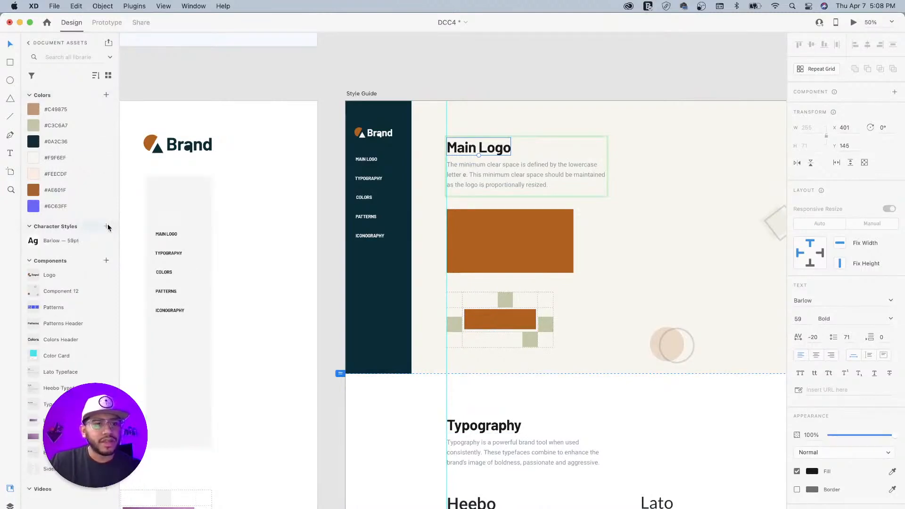
right_click(91, 242)
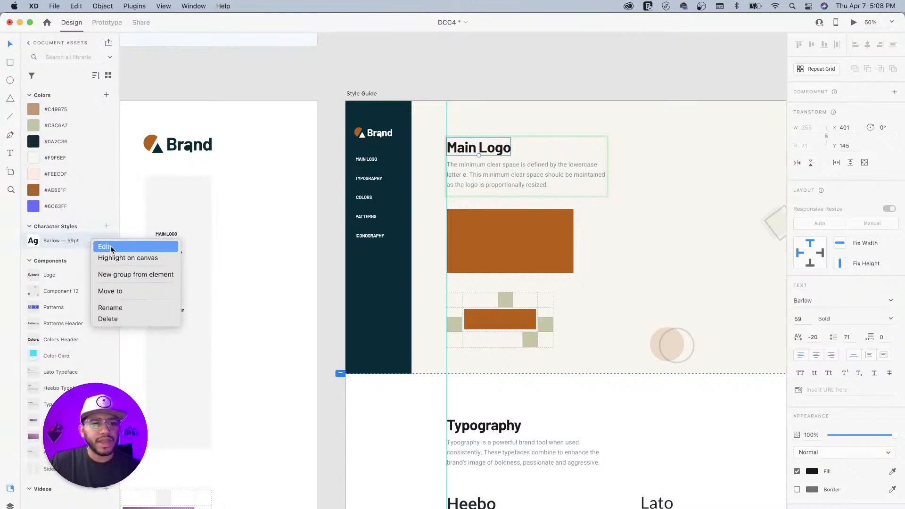
click(111, 246)
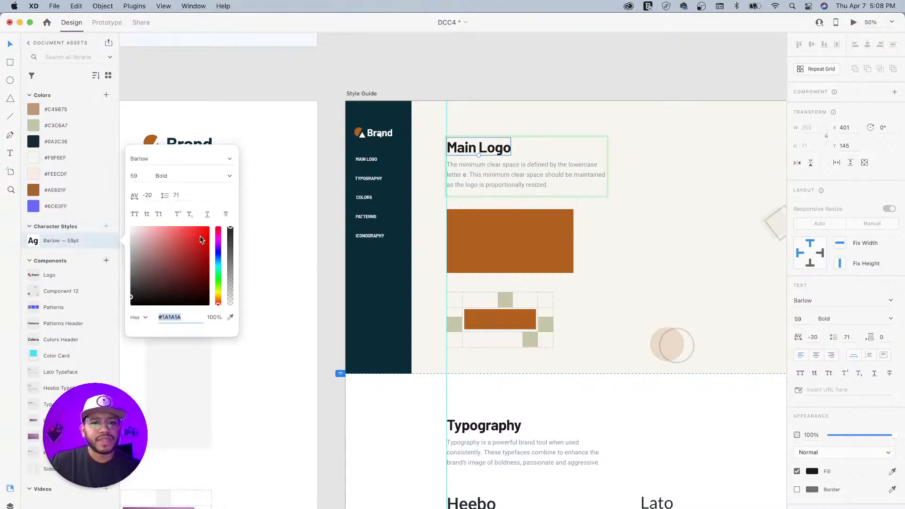
click(230, 317)
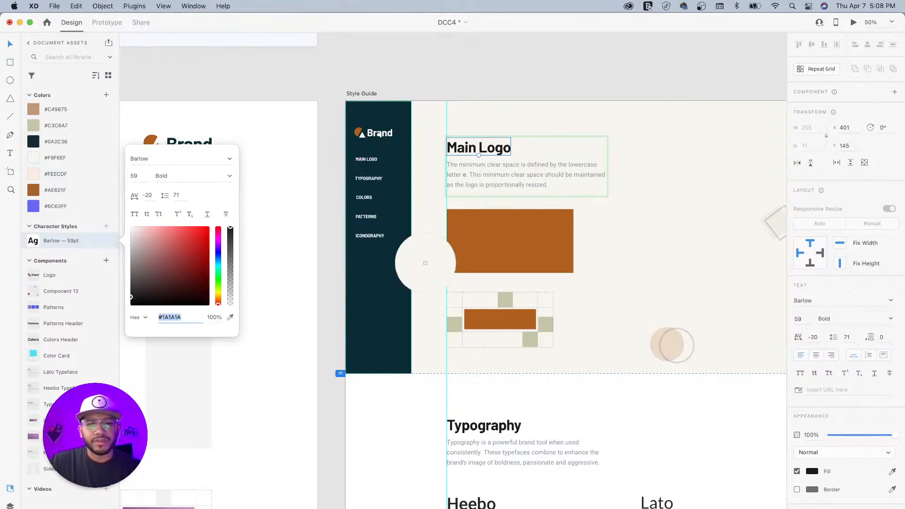
click(386, 266)
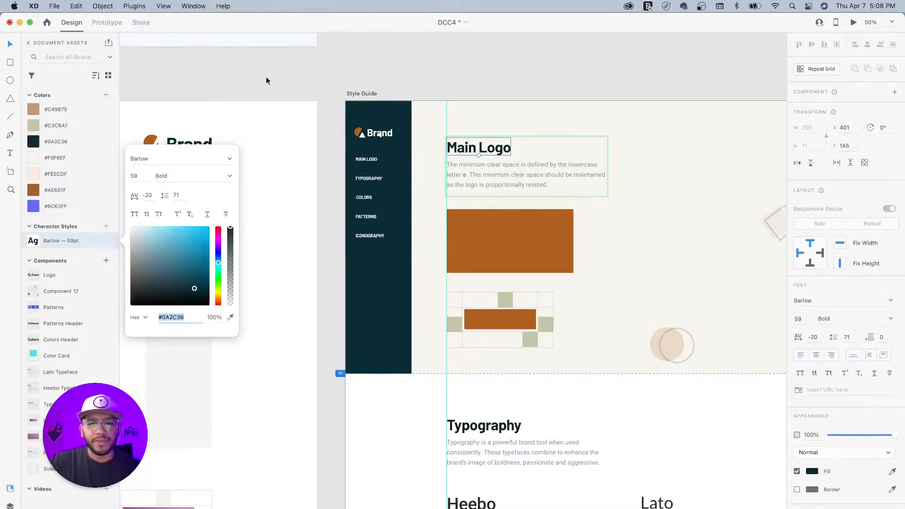
click(266, 78)
- Apply the Barlow 59pt character style to the Typography heading
click(490, 425)
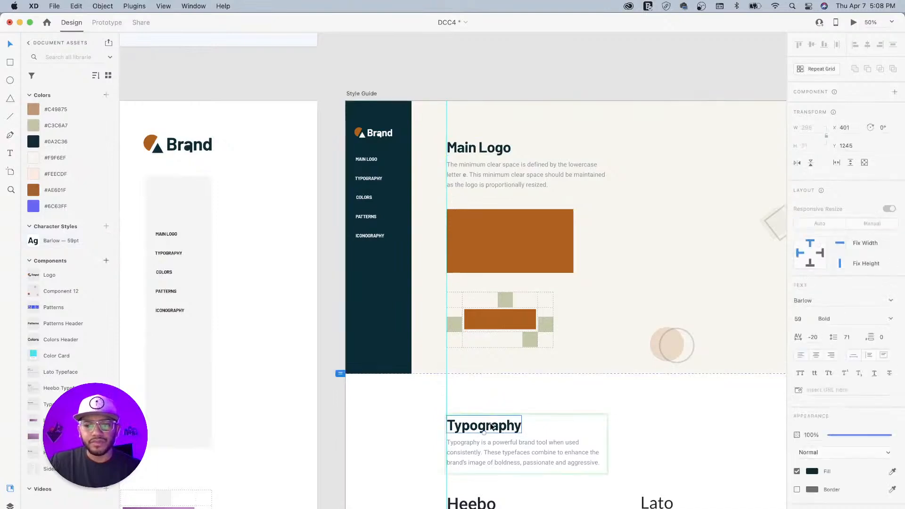
click(59, 239)
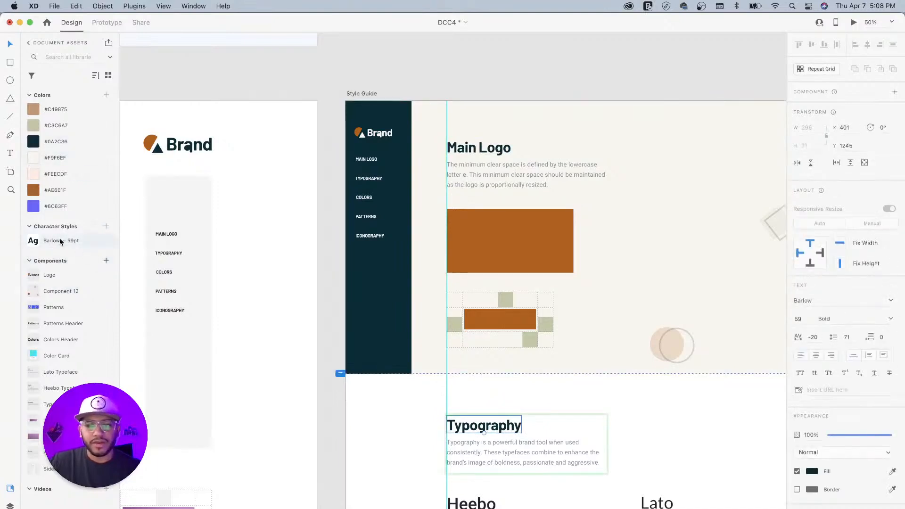
scroll(556, 416, down, 5)
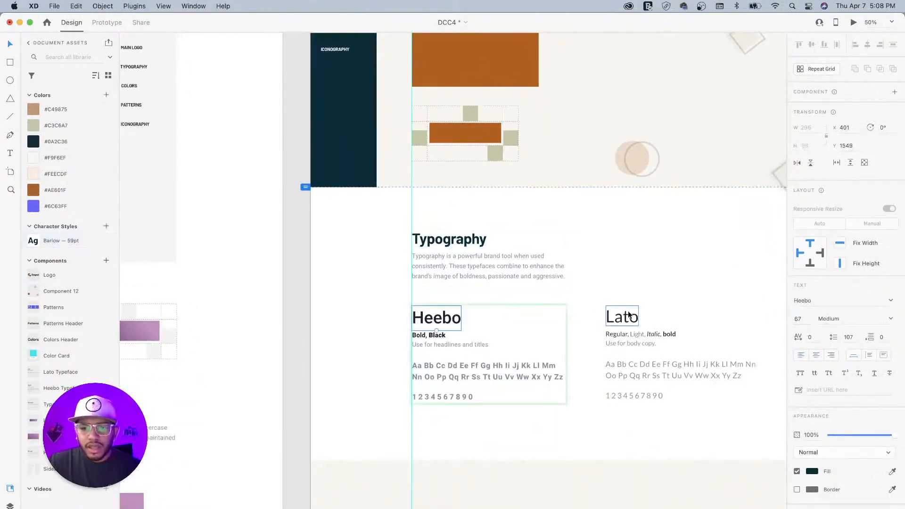
click(625, 316)
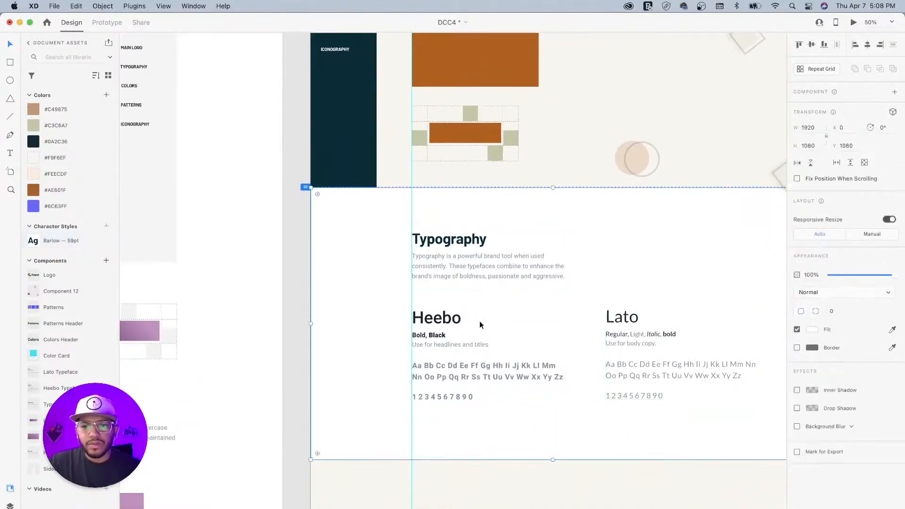
double_click(445, 319)
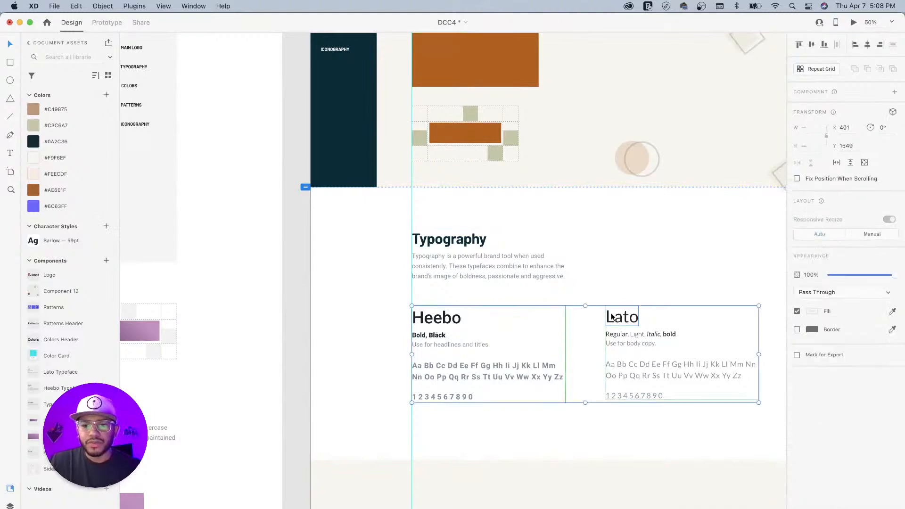
scroll(507, 297, up, 5)
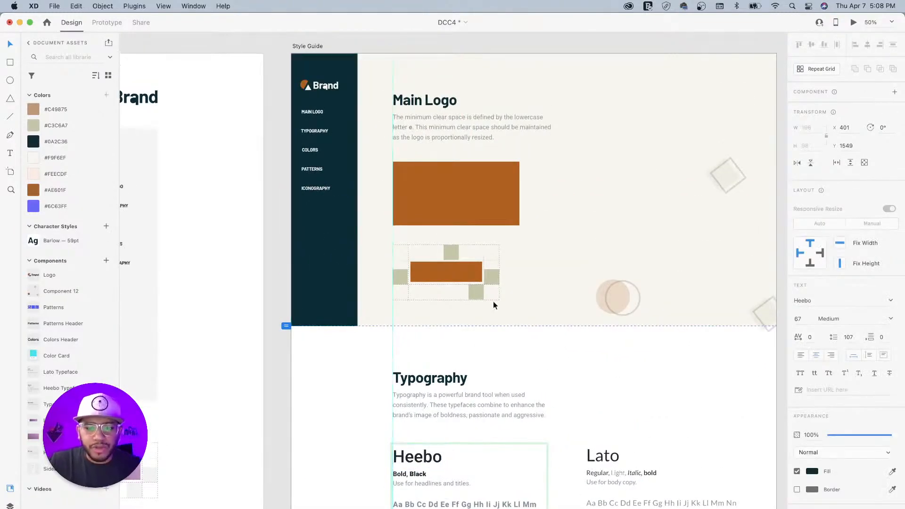
click(602, 459)
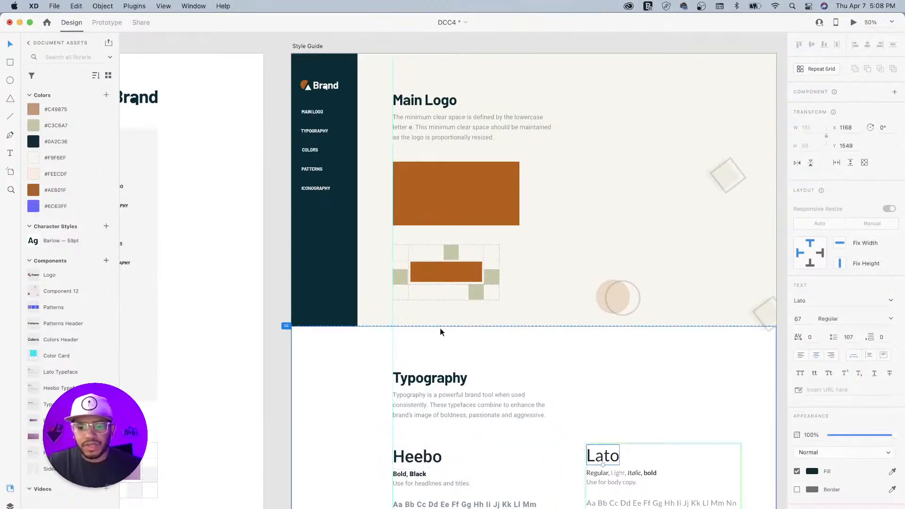
click(561, 364)
scroll(606, 402, down, 5)
drag(630, 356, 626, 336)
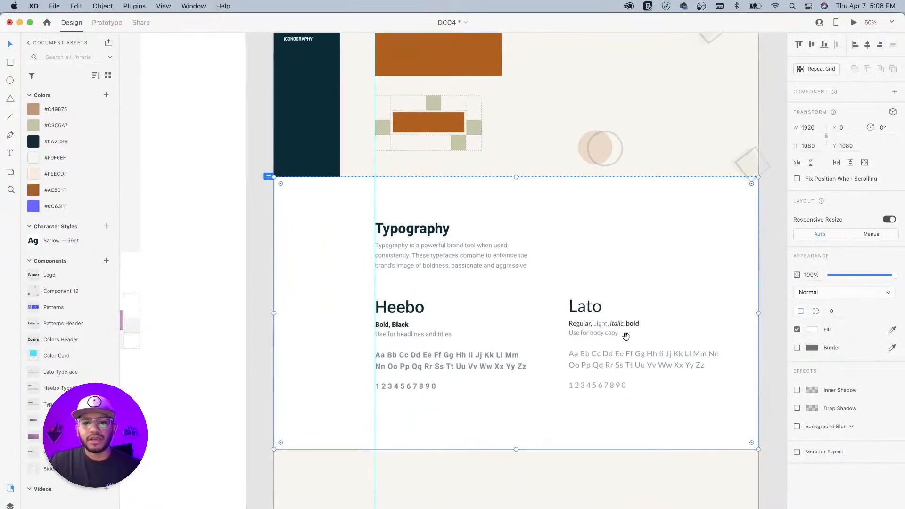
- Group all the Typography section's objects, including the white background, heading and columns
key(super+minus)
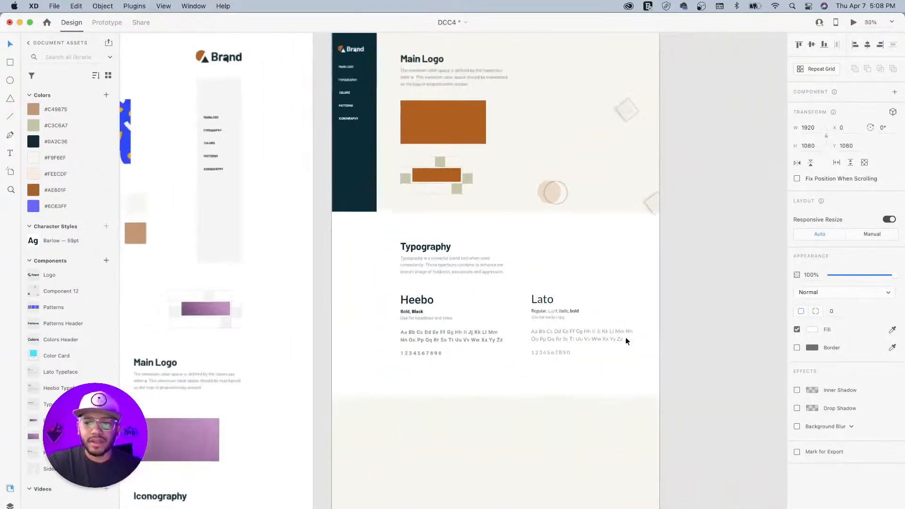
key(super+minus)
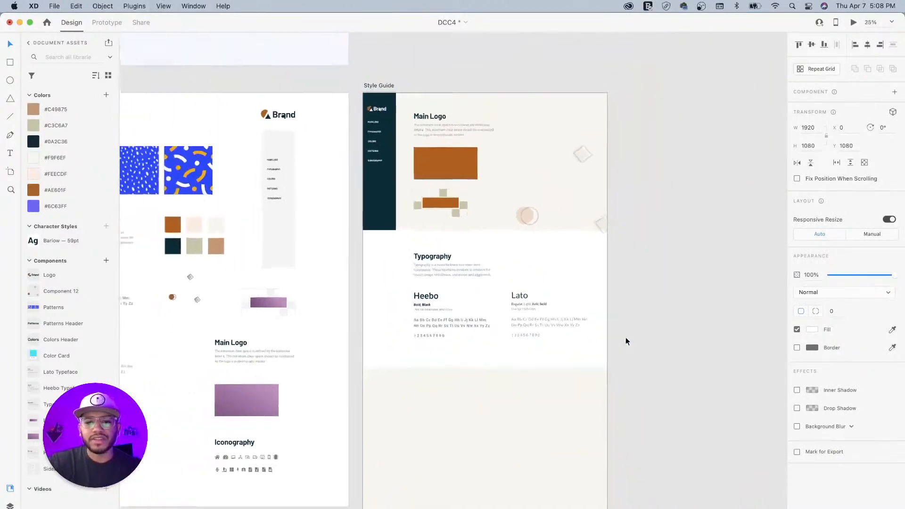
key(super+plus)
key(super+plus)
click(626, 338)
scroll(642, 412, up, 5)
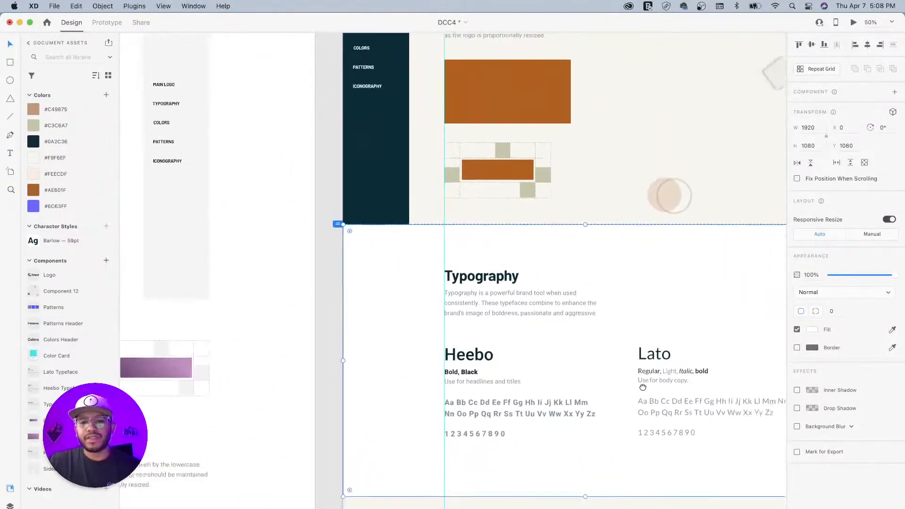
drag(642, 388, 527, 284)
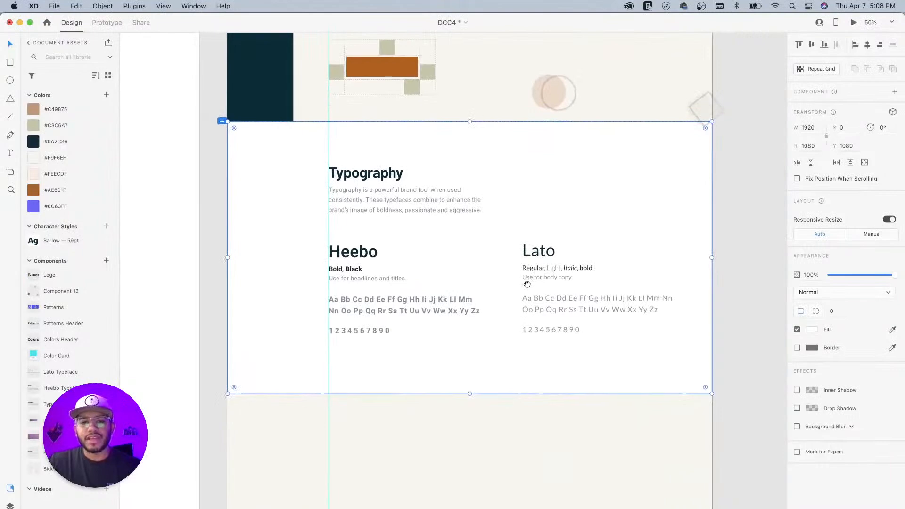
drag(462, 275, 551, 293)
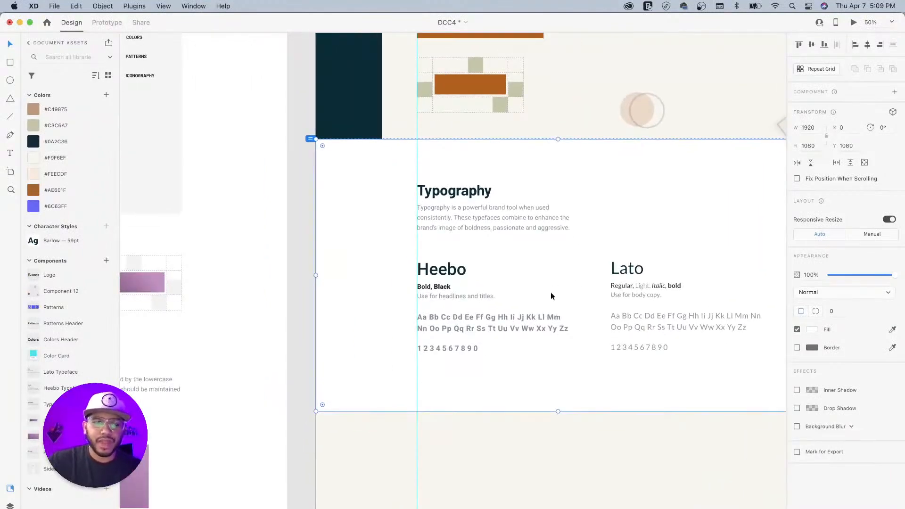
drag(300, 188, 657, 333)
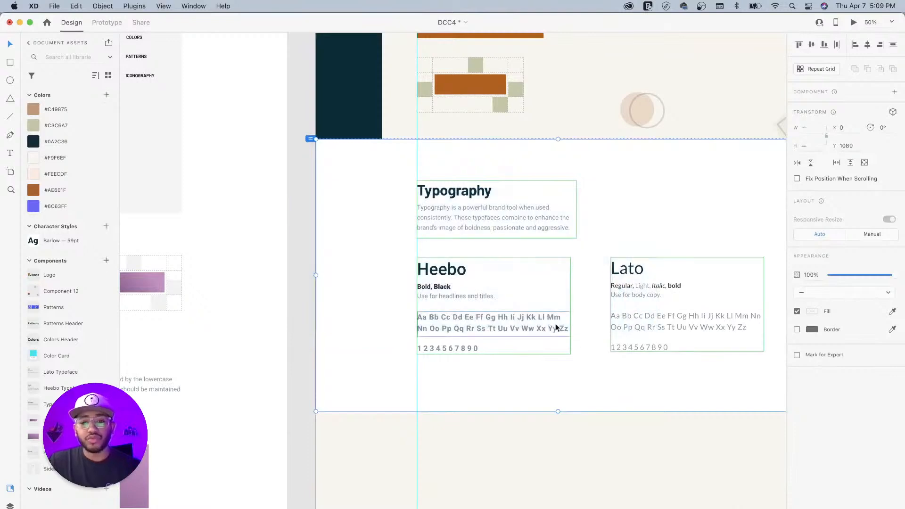
key(super+g)
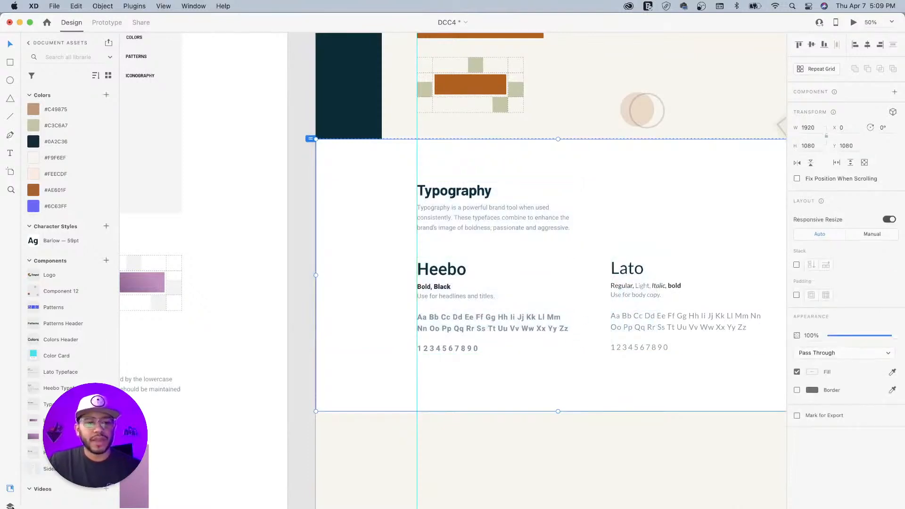
- Rename the new group layer to 'Typography'
click(11, 506)
double_click(49, 83)
text(Typography)
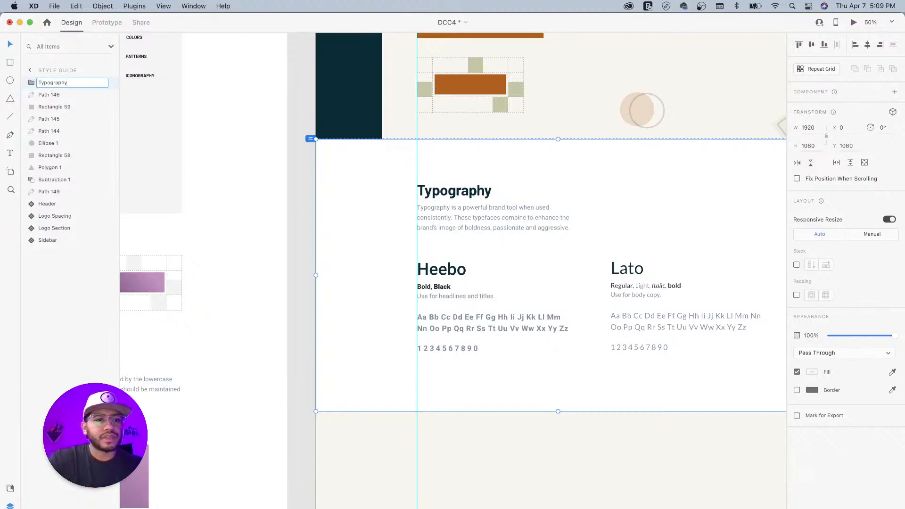
key(Return)
- Select all the objects in the Main Logo area
key(super+minus)
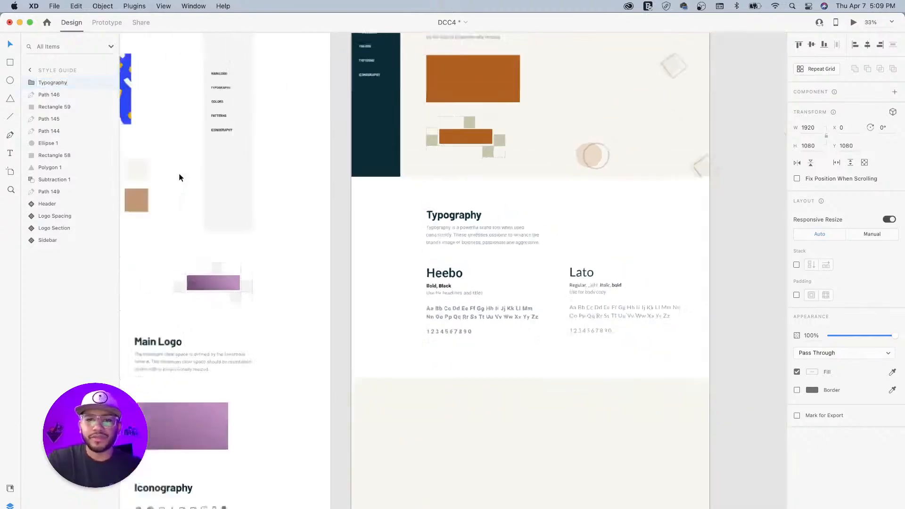
drag(389, 213, 373, 313)
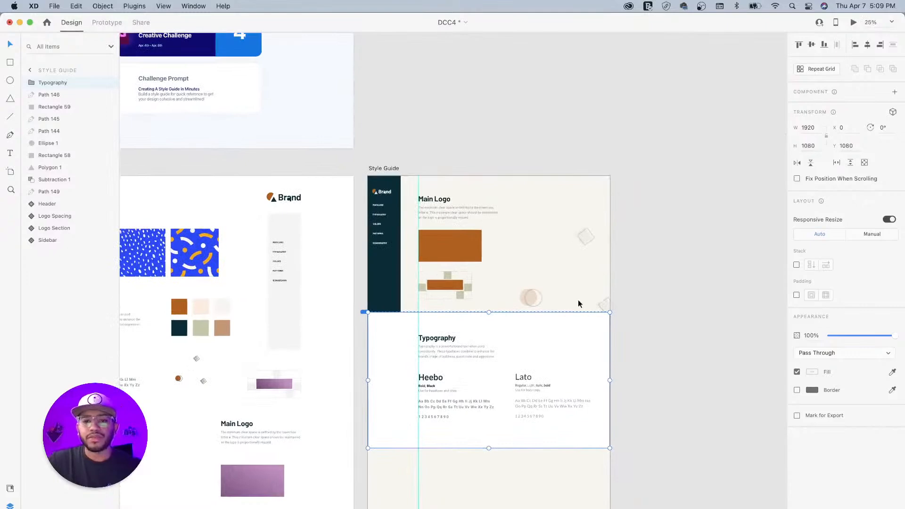
drag(636, 180, 428, 301)
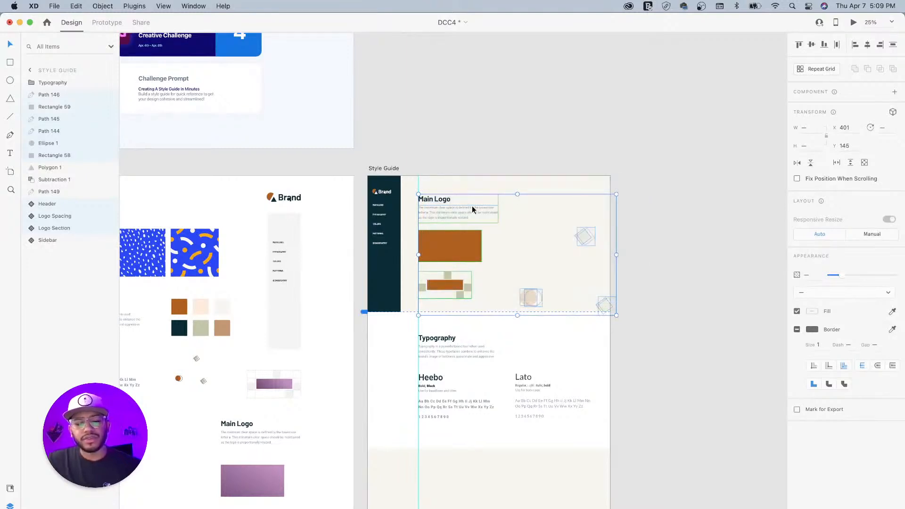
- Group the selected Main Logo objects and name the group layer 'Main Logo'
key(super+g)
double_click(45, 95)
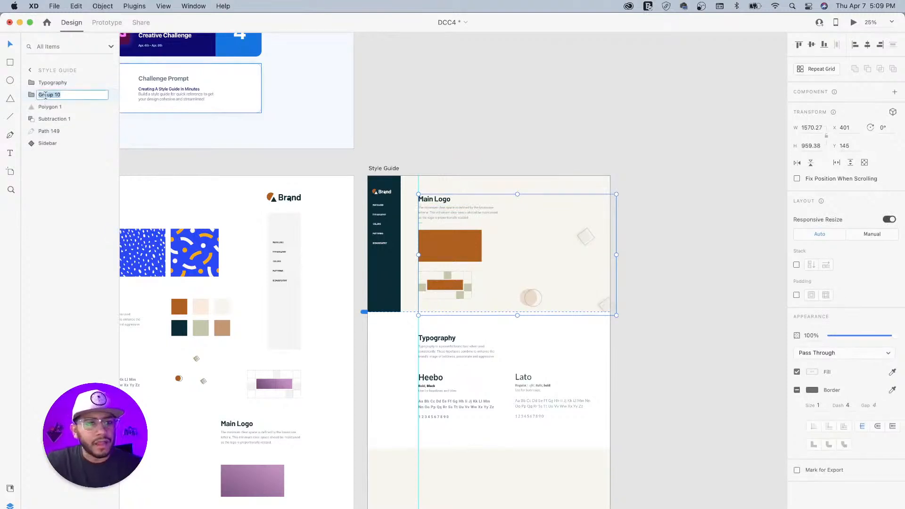
text(Main Logo)
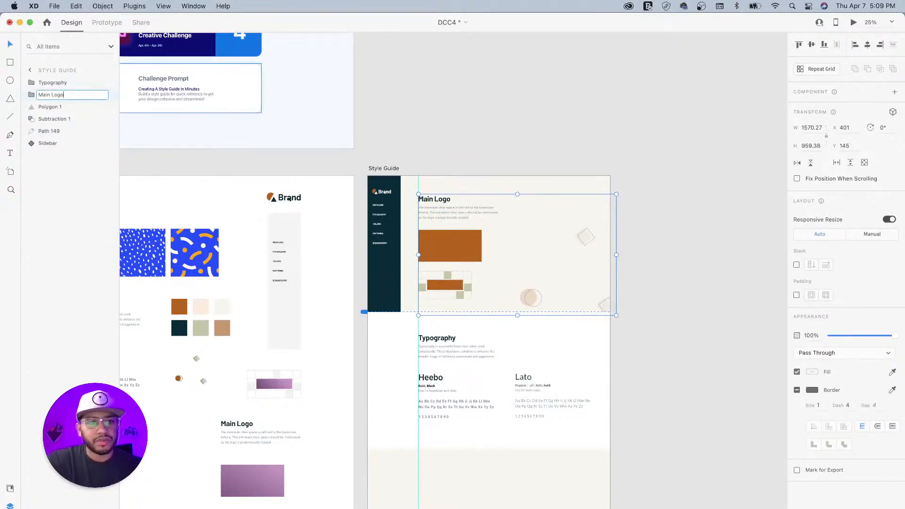
key(Return)
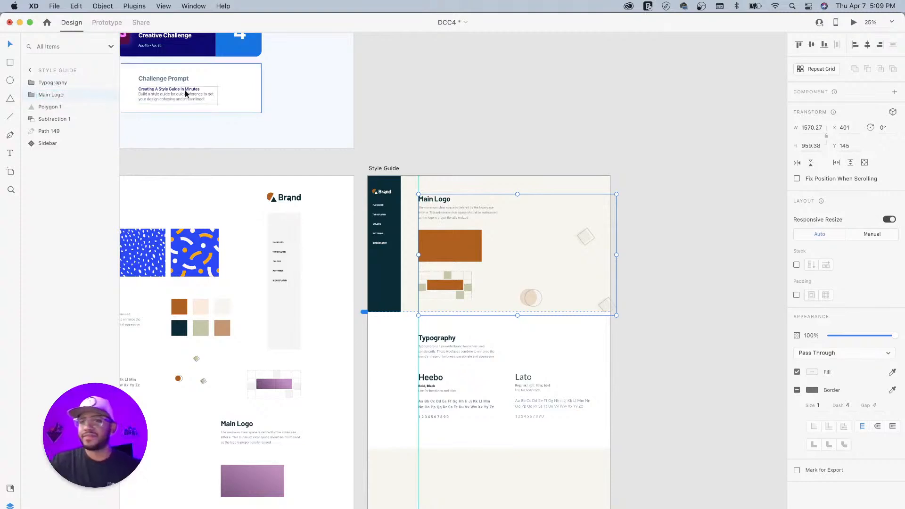
click(487, 151)
drag(617, 338, 638, 278)
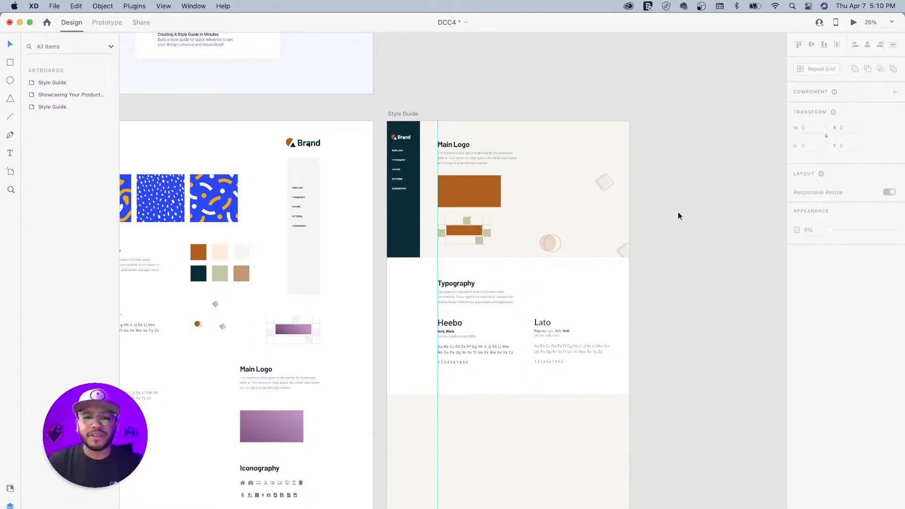
- Option-drag a copy of the Typography group straight down to Y 2160
scroll(505, 227, up, 3)
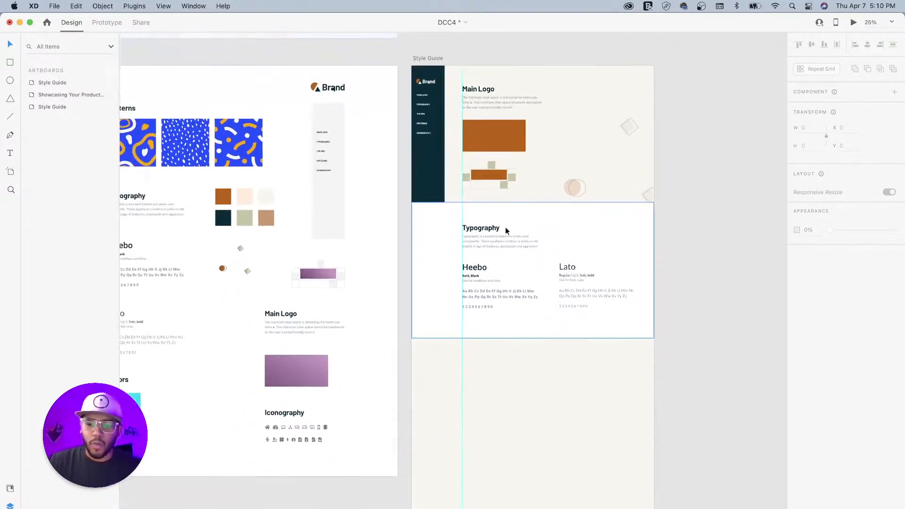
key(super+equal)
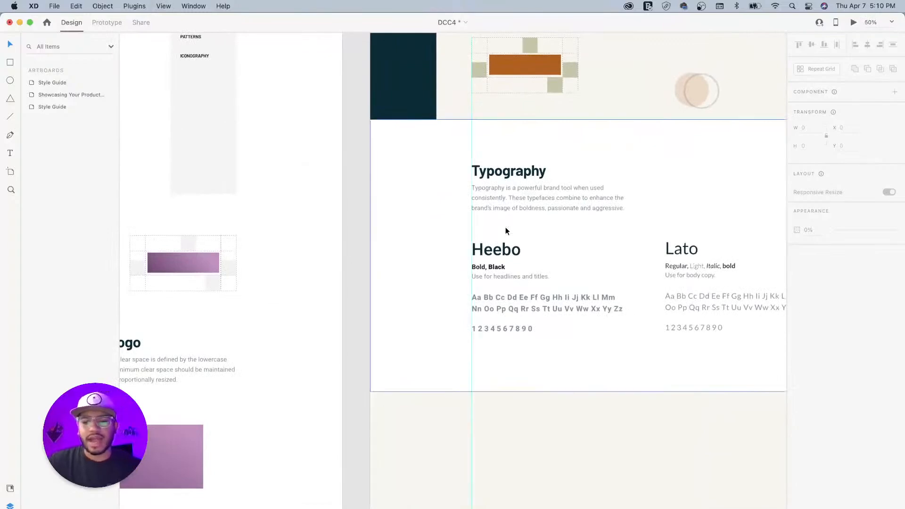
key(super+minus)
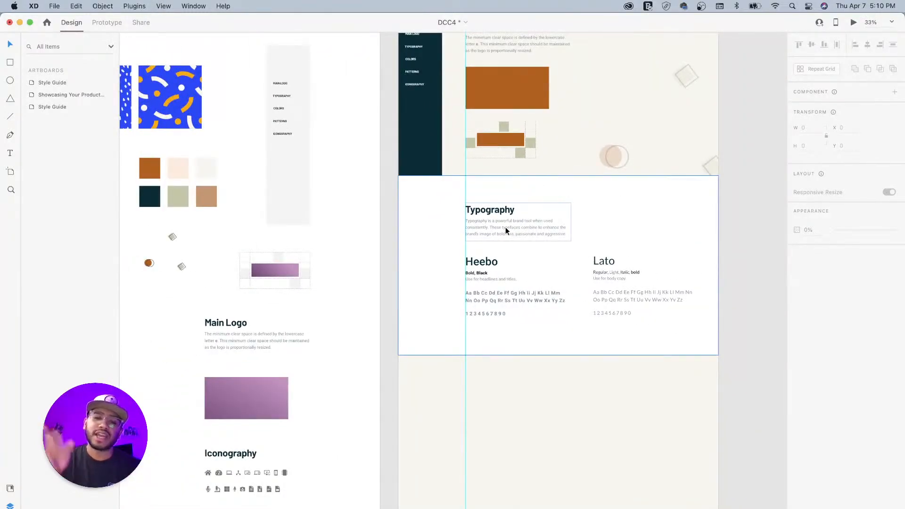
key(space)
drag(438, 307, 495, 273)
drag(600, 212, 589, 184)
click(588, 121)
key(alt)
drag(582, 121, 584, 287)
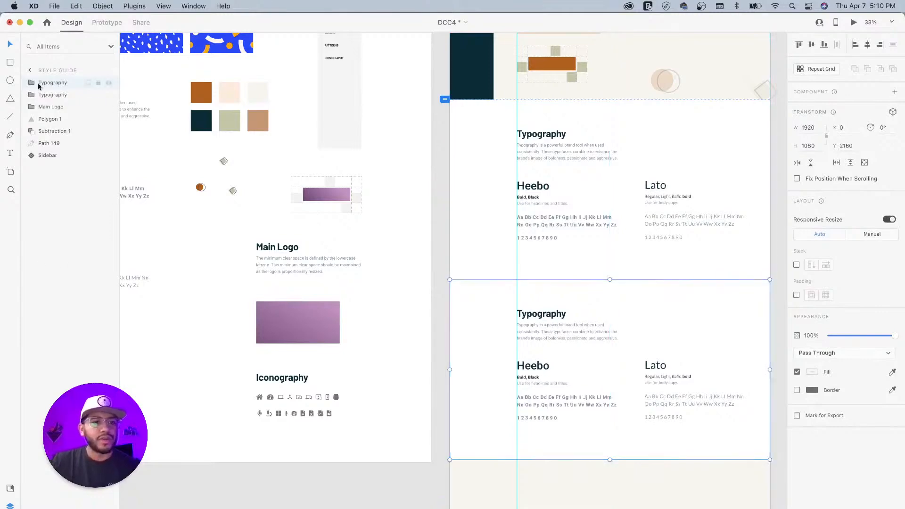
scroll(500, 217, up, 5)
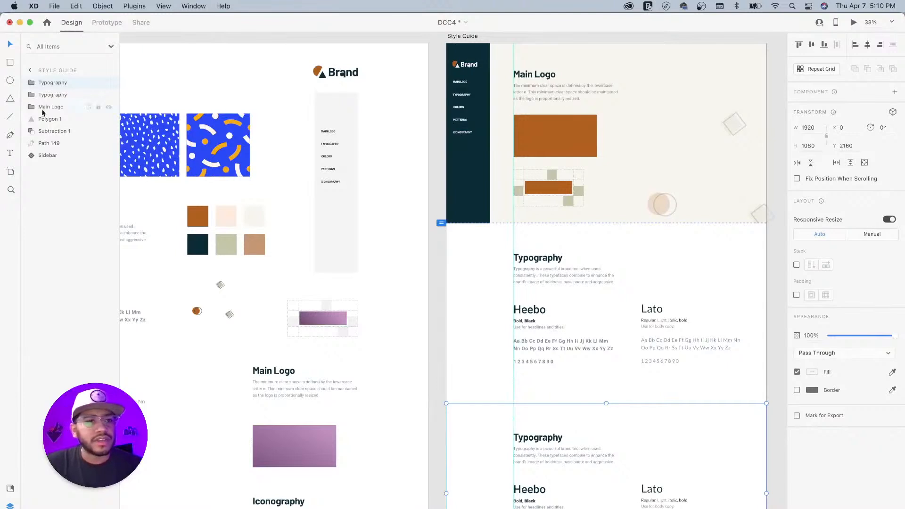
- Rename the top Typography layer to 'Colors'
double_click(56, 83)
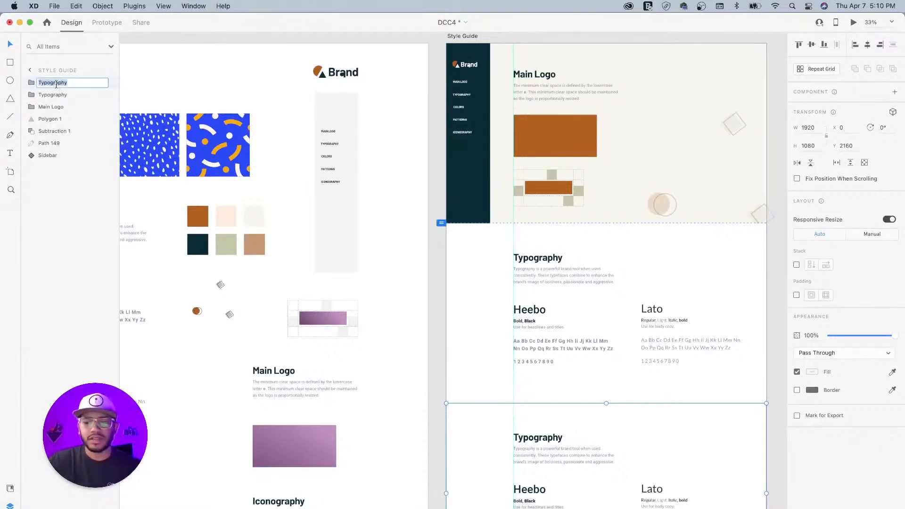
text(Colors)
key(Return)
- Fill the duplicated section's background rectangle with the peach palette swatch
drag(459, 359, 618, 327)
drag(520, 370, 505, 334)
drag(621, 326, 544, 357)
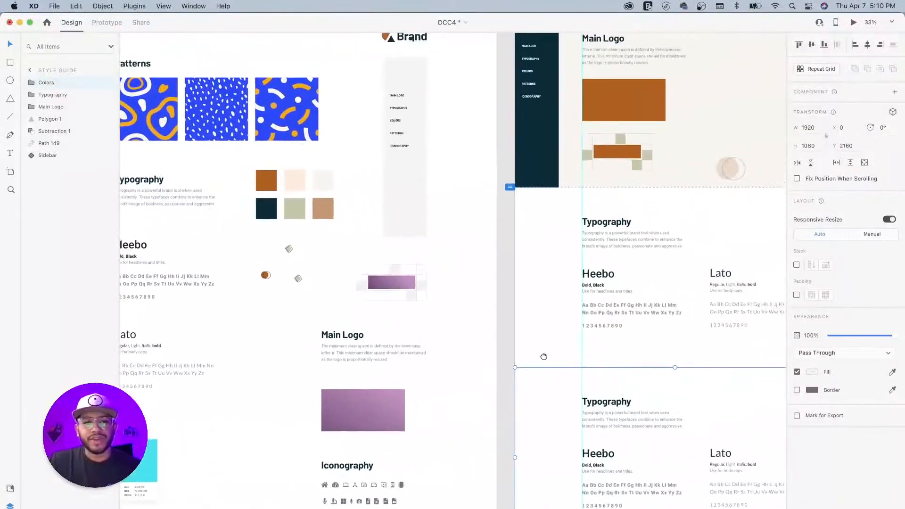
drag(614, 368, 499, 299)
double_click(622, 311)
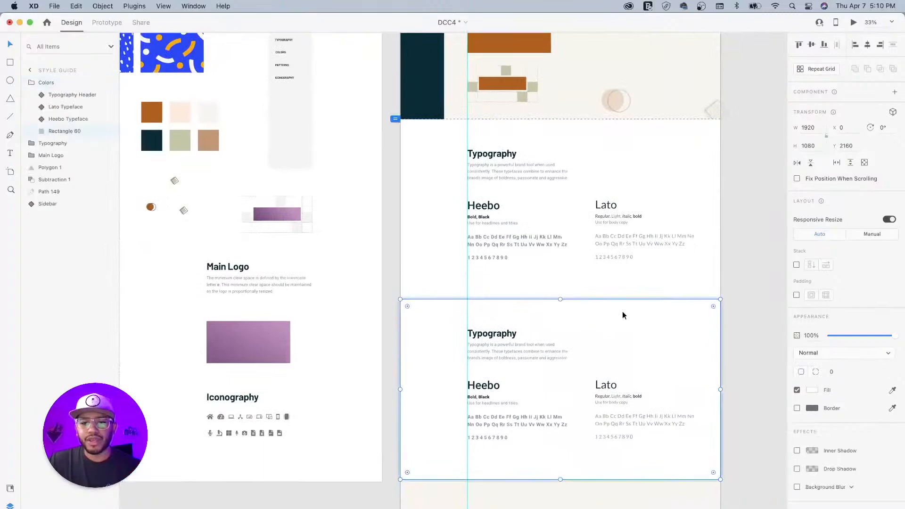
key(i)
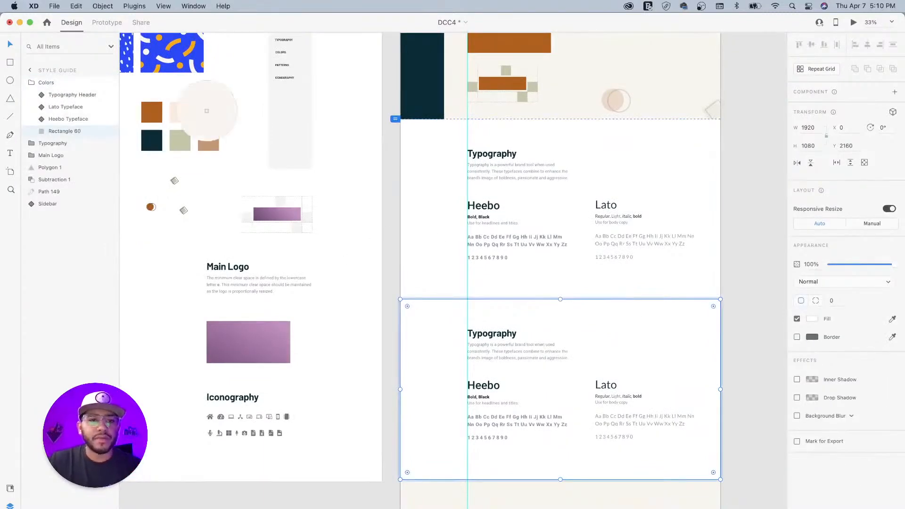
click(206, 111)
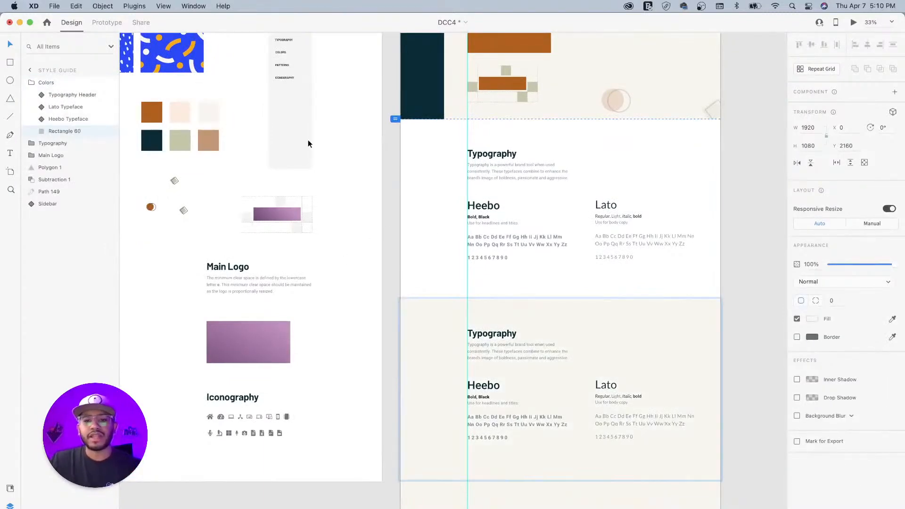
key(i)
click(183, 113)
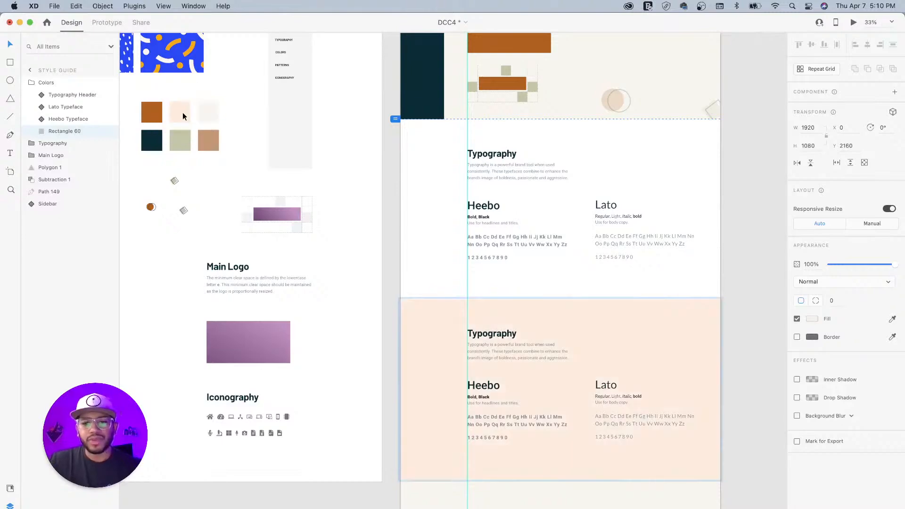
click(731, 340)
- Lighten the peach background fill to #FFF5ED
drag(397, 289, 519, 302)
drag(363, 302, 296, 268)
double_click(661, 296)
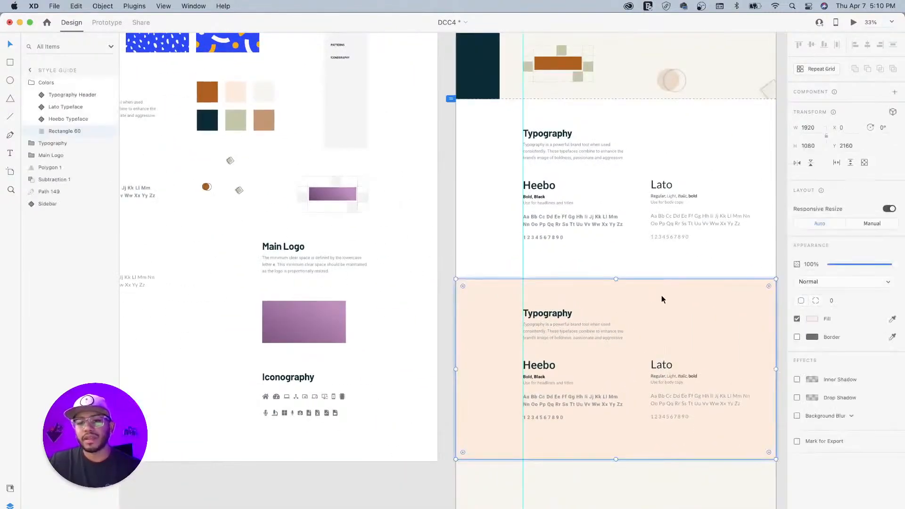
click(811, 320)
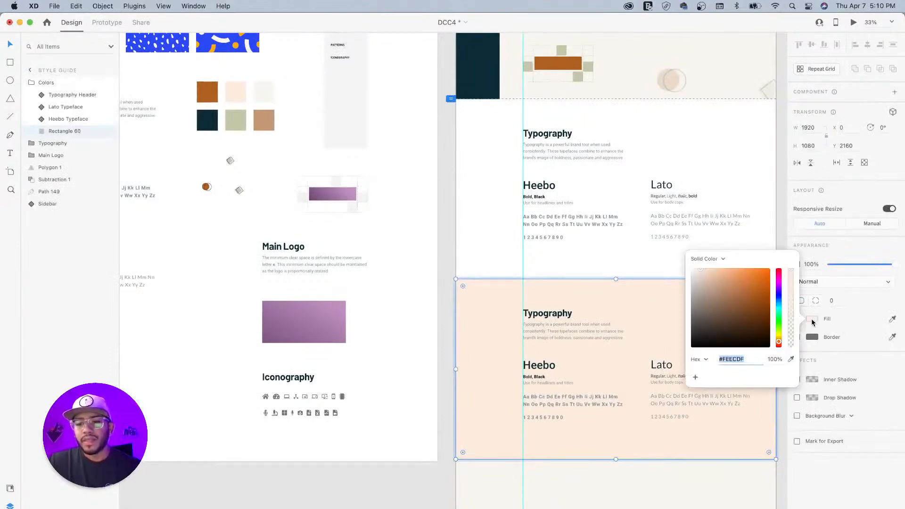
click(699, 270)
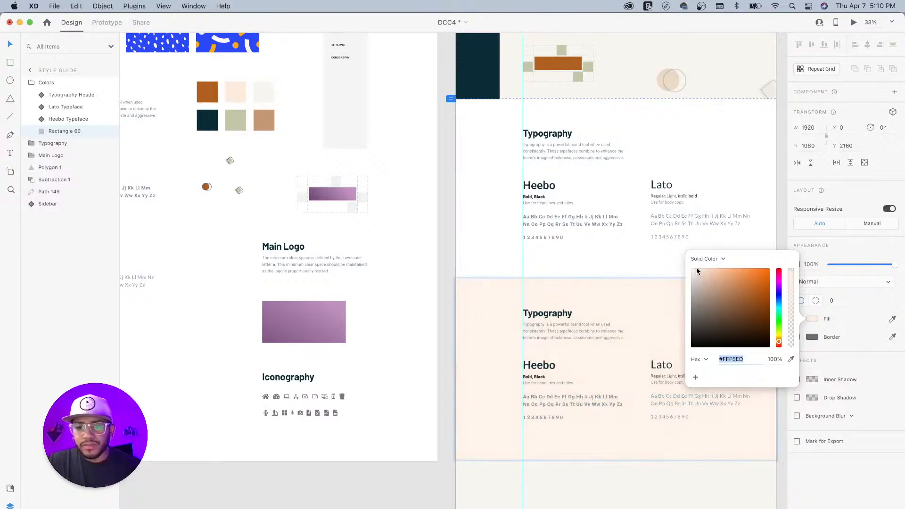
click(377, 491)
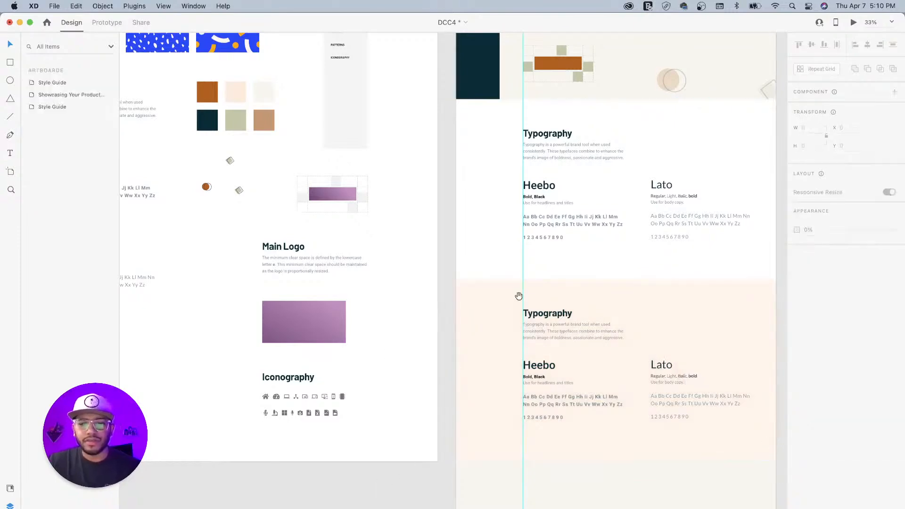
- Select the Colors heading and the color card on the Style Guide for copying
scroll(533, 286, left, 5)
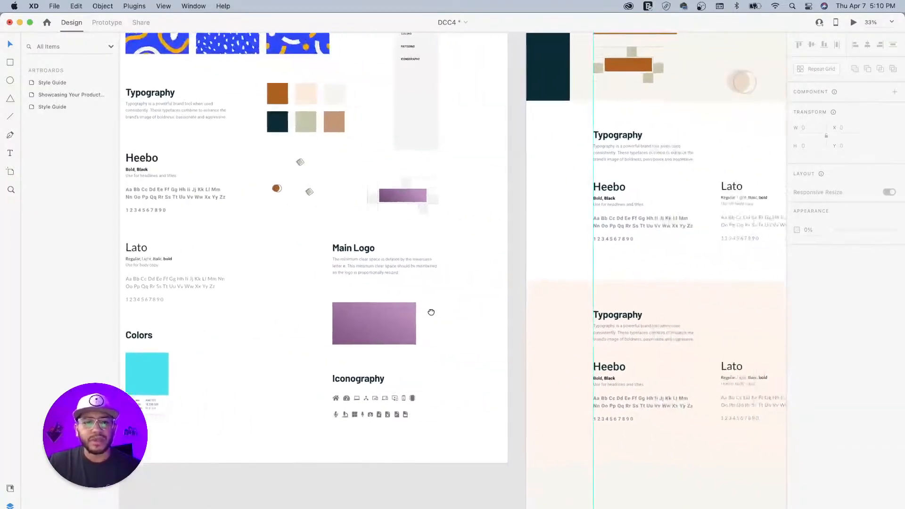
scroll(404, 329, left, 5)
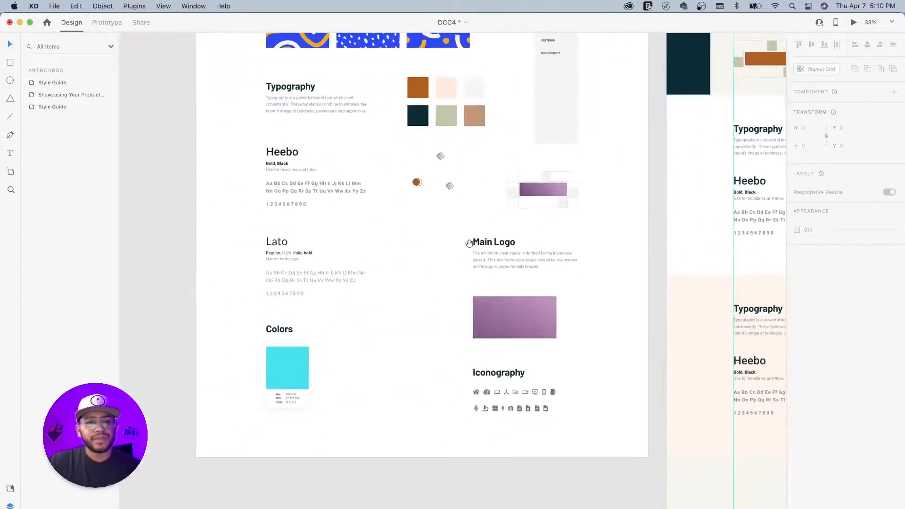
scroll(484, 253, right, 5)
scroll(484, 252, up, 3)
click(182, 381)
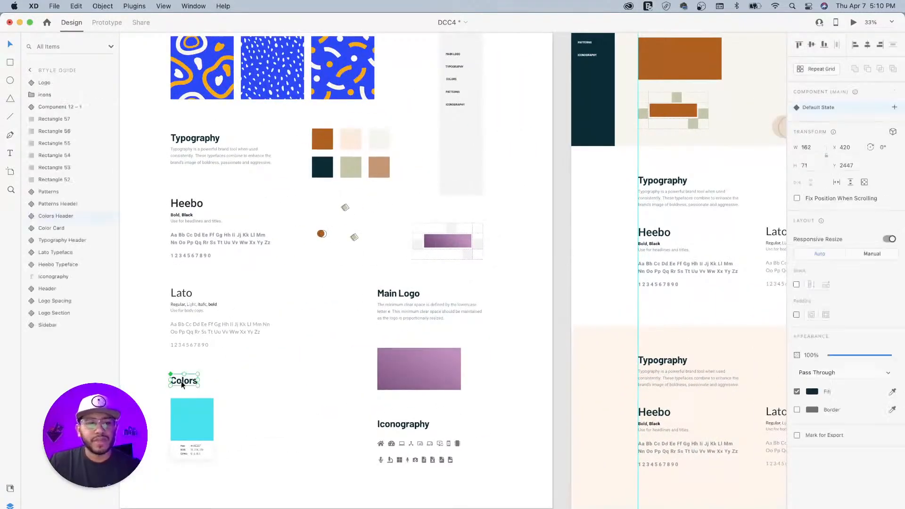
shift+click(203, 412)
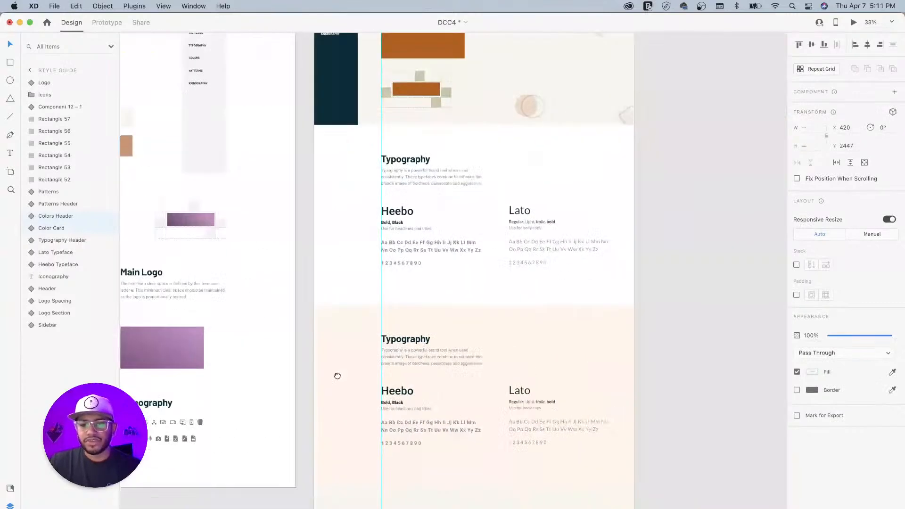
- Delete the duplicated Typography header, Heebo and Lato groups from the lower peach section
scroll(336, 374, right, 10)
scroll(335, 374, down, 1)
click(392, 342)
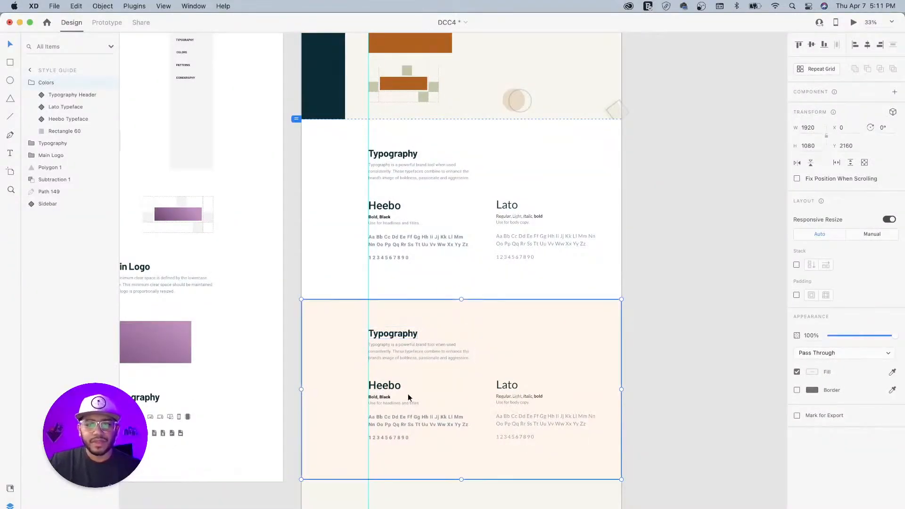
double_click(382, 389)
click(397, 339)
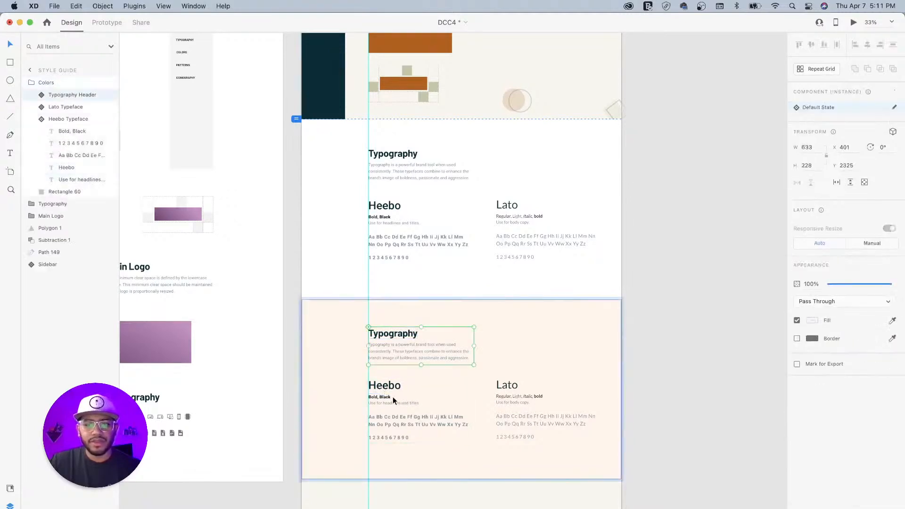
shift+click(387, 386)
shift+click(504, 386)
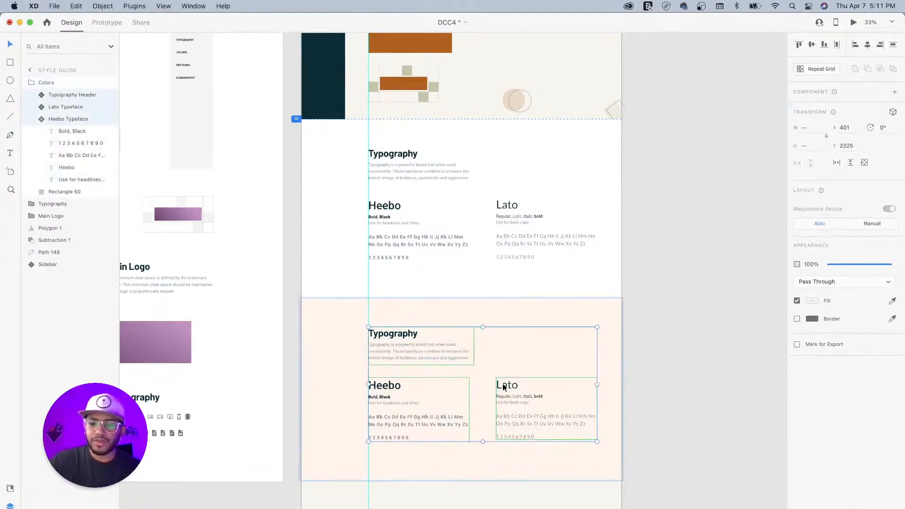
key(Delete)
- Paste the Colors heading and color card, nudge them slightly higher, and select the card
key(super+v)
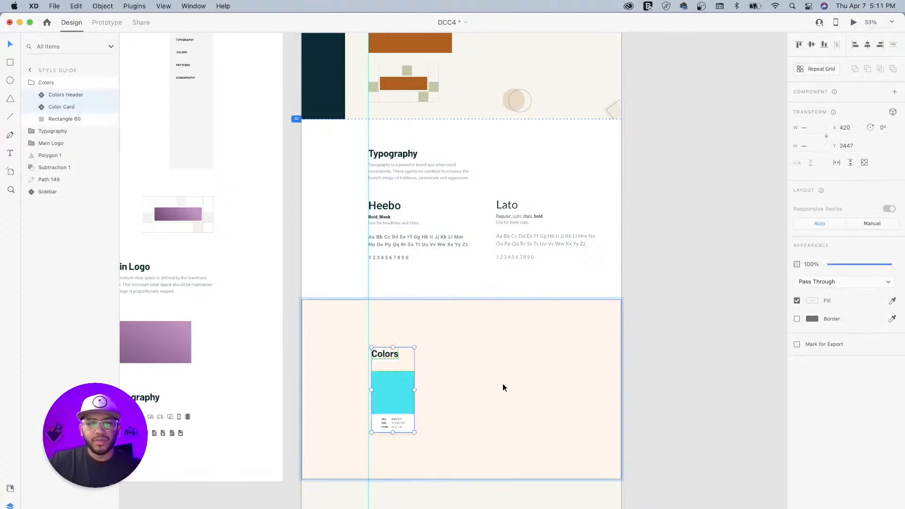
mouse_move(379, 348)
mouse_down()
mouse_move(378, 331)
mouse_move(379, 344)
mouse_up()
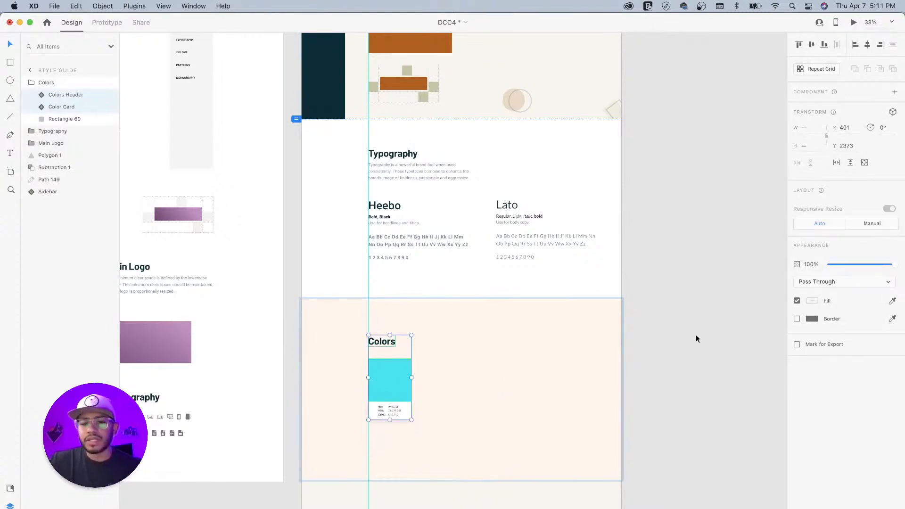
click(689, 354)
drag(449, 374, 513, 218)
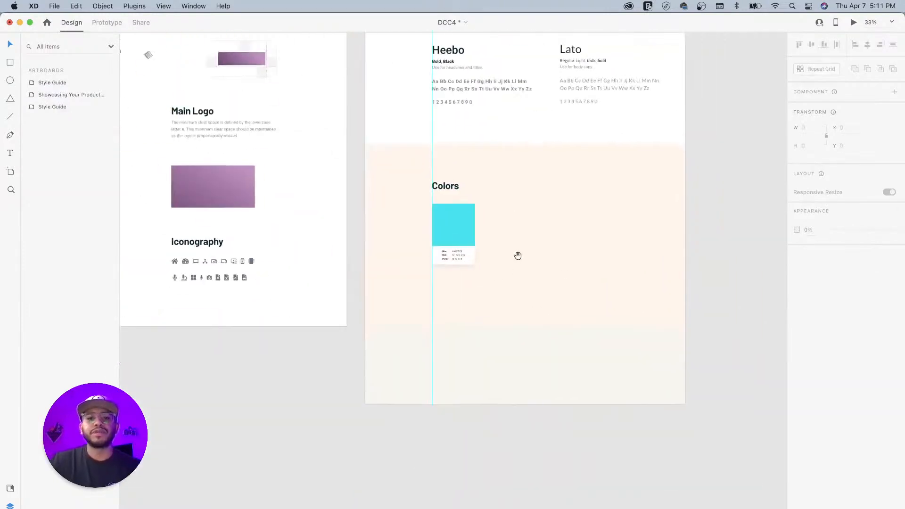
click(461, 229)
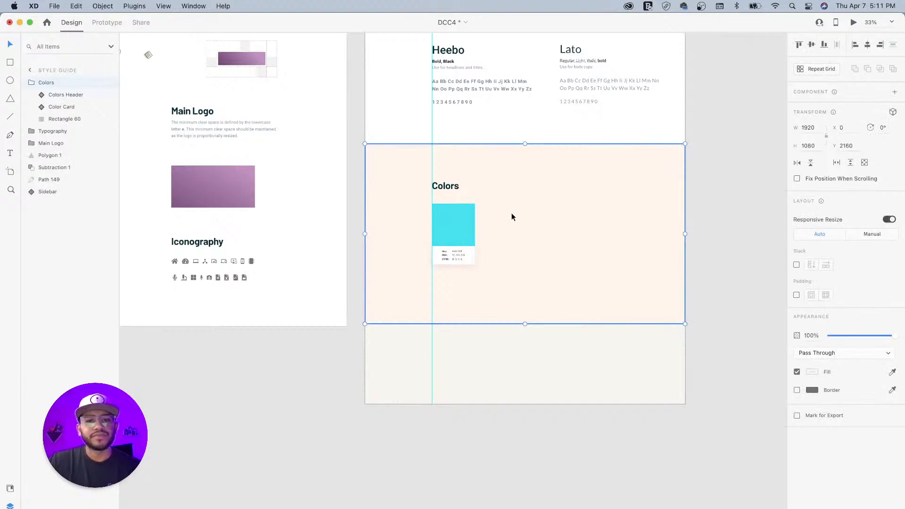
double_click(510, 213)
click(452, 219)
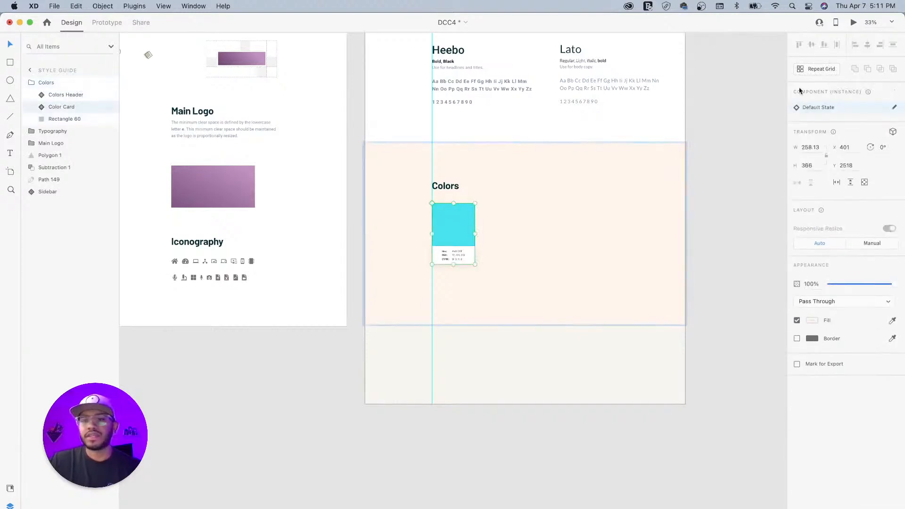
scroll(764, 96, right, 1)
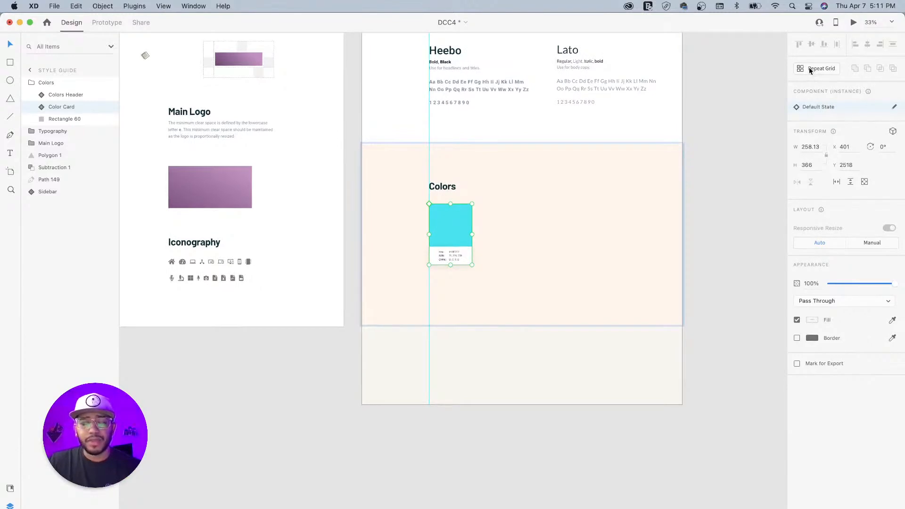
- Make the color card a Repeat Grid of two rows of four cards
click(808, 68)
drag(481, 241, 674, 242)
scroll(542, 292, down, 1)
drag(546, 277, 547, 355)
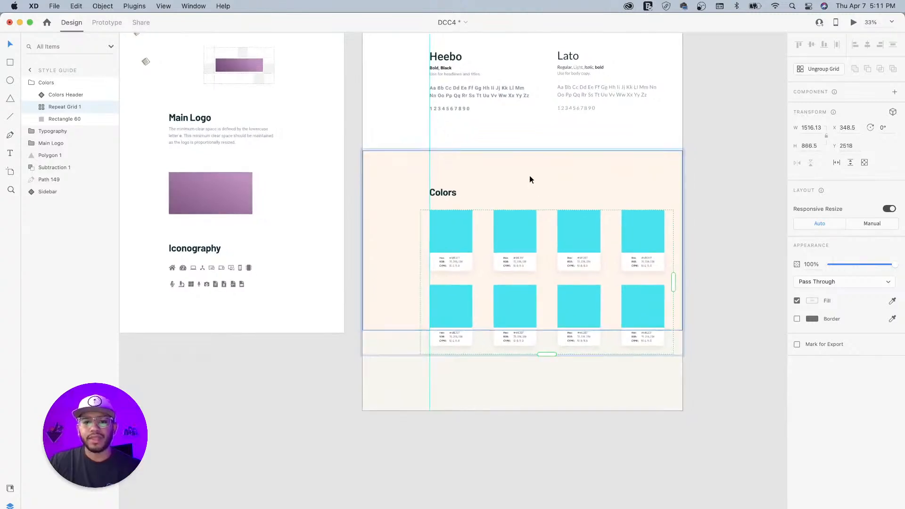
- Extend the peach background rectangle to 1364 tall so it covers both card rows
click(565, 169)
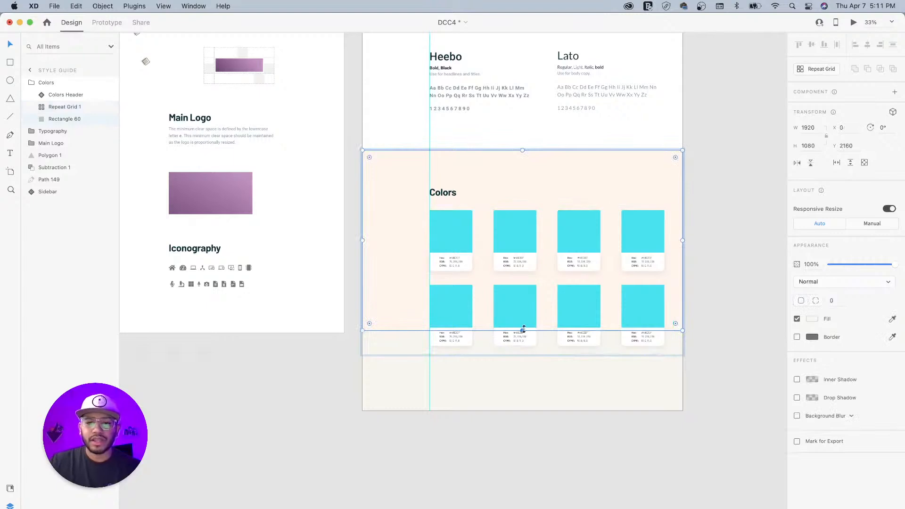
drag(522, 329, 522, 377)
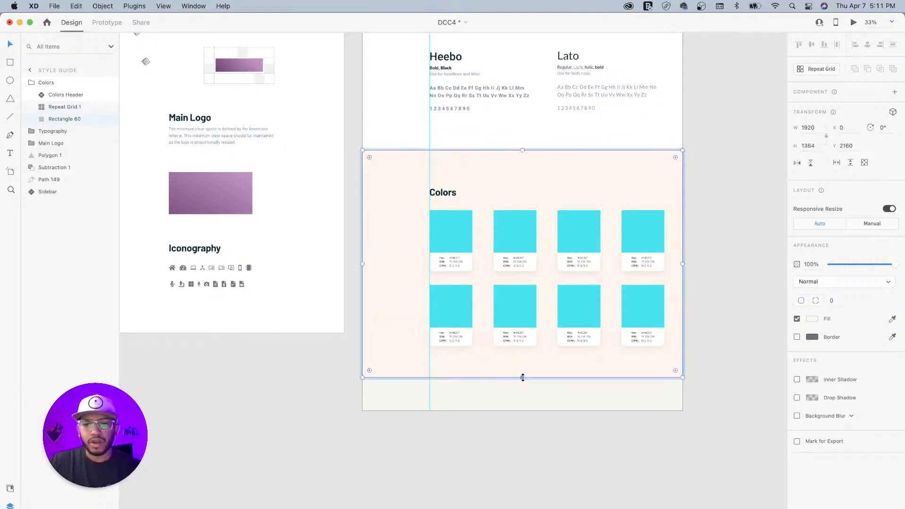
scroll(481, 380, down, 5)
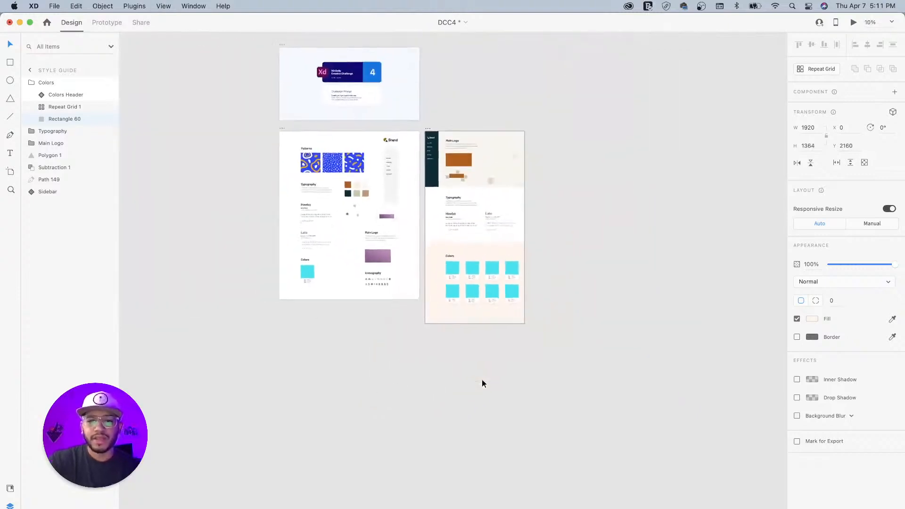
- Lengthen the Style Guide artboard to 6832 px and zoom back in on Colors
click(429, 134)
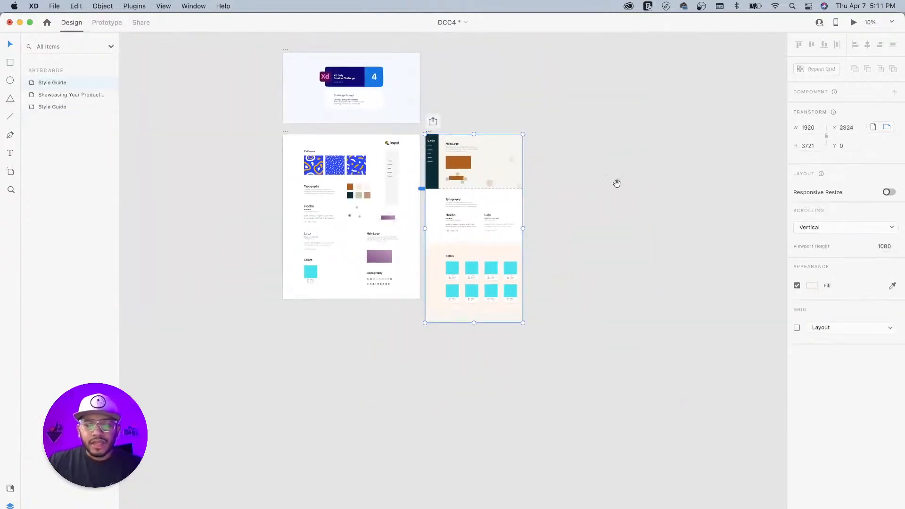
scroll(599, 142, down, 3)
drag(470, 245, 472, 402)
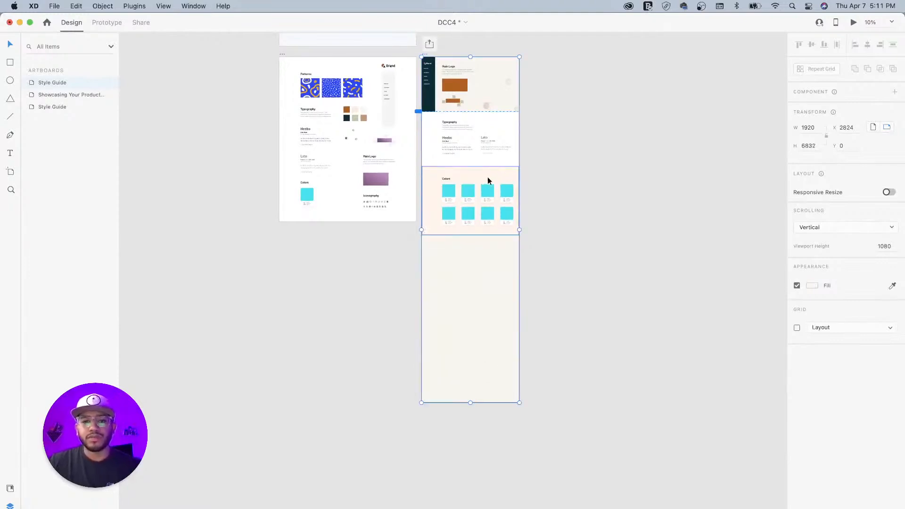
click(514, 177)
key(super+equal)
key(super+equal)
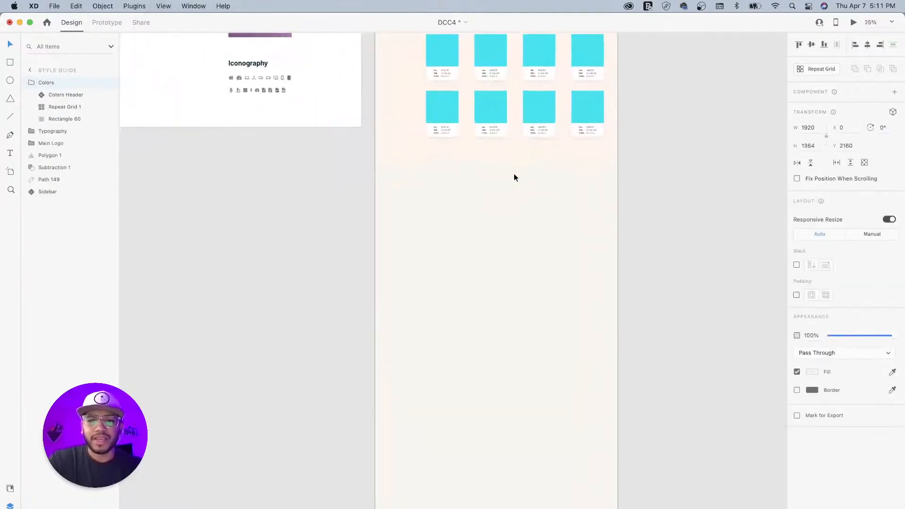
- From Document Assets, fill the first card dark #0A2C36 and the third card tan #C49875
scroll(587, 133, up, 6)
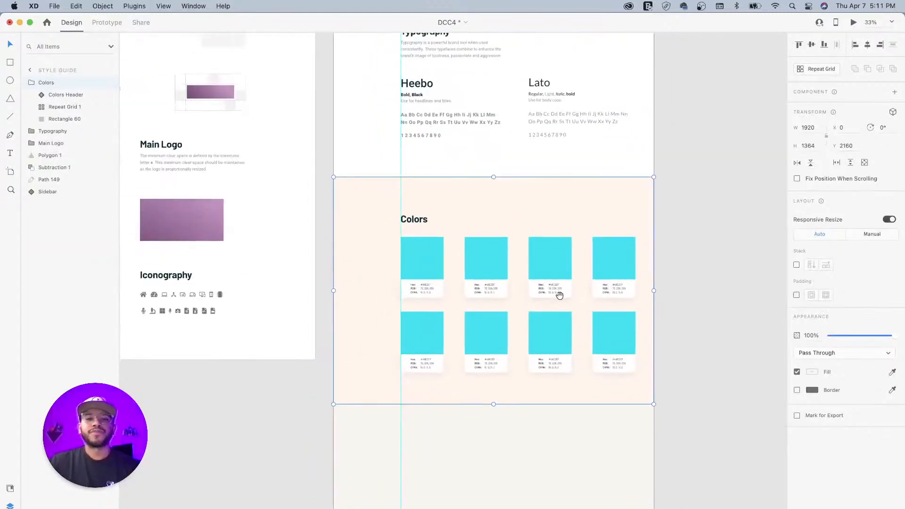
scroll(483, 193, up, 2)
double_click(458, 341)
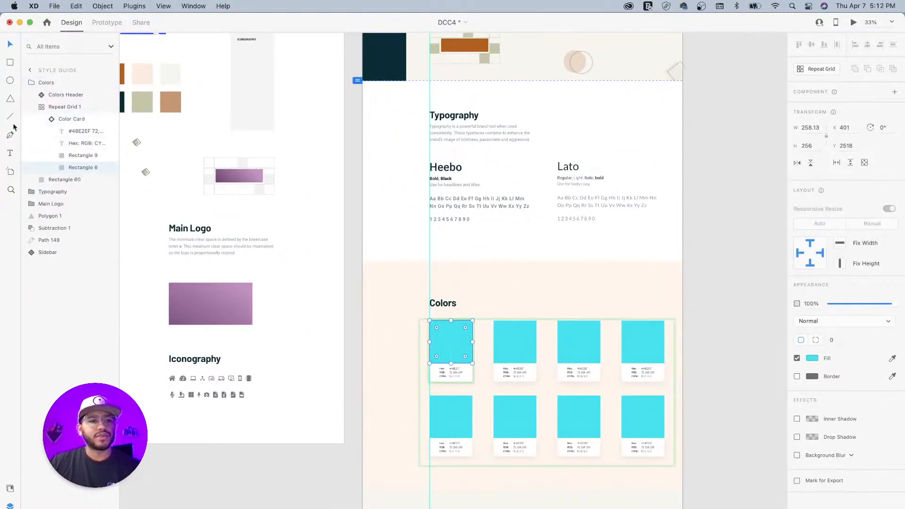
click(10, 490)
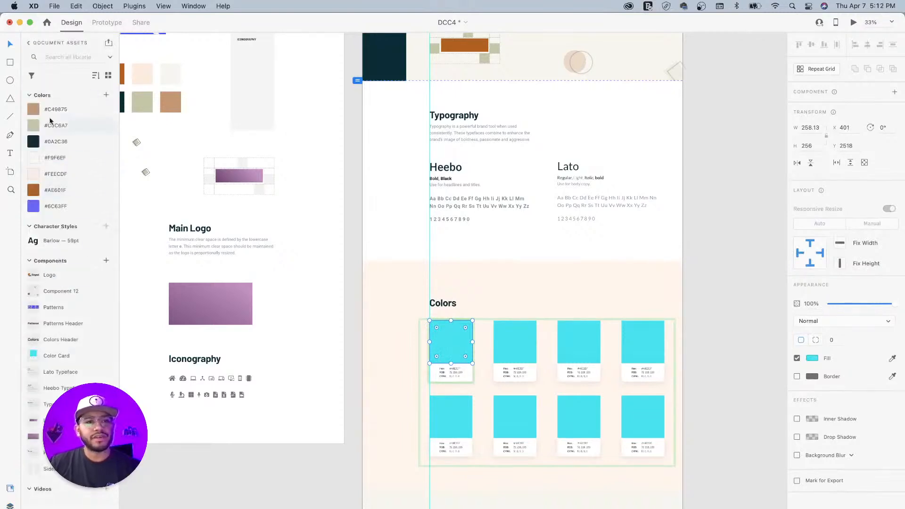
click(56, 148)
click(510, 332)
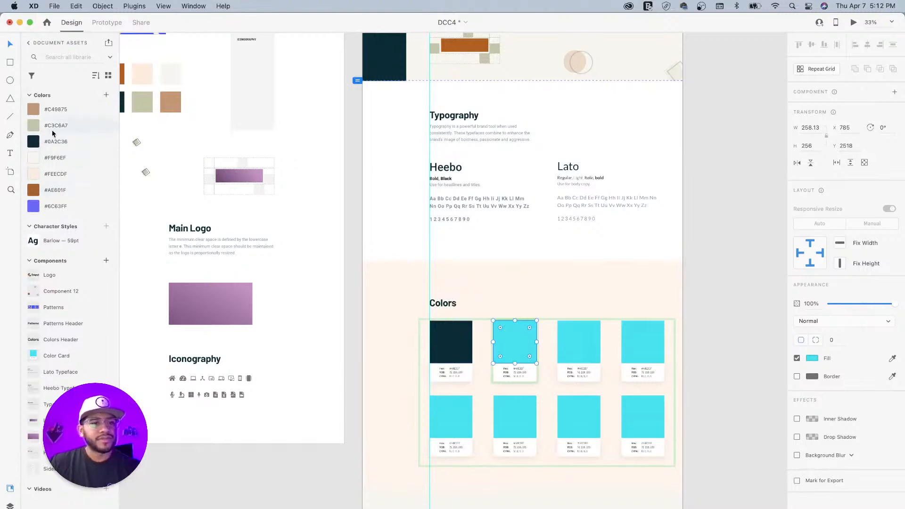
click(569, 335)
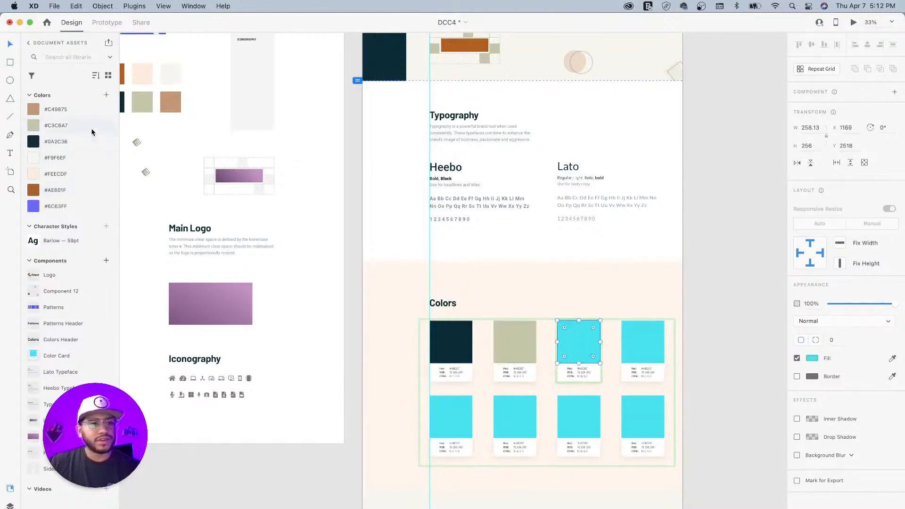
click(65, 116)
- Fill the fourth card peach #FEECDF, the bottom row's first brown #AE601F, second off-white #F9F6EF
click(636, 342)
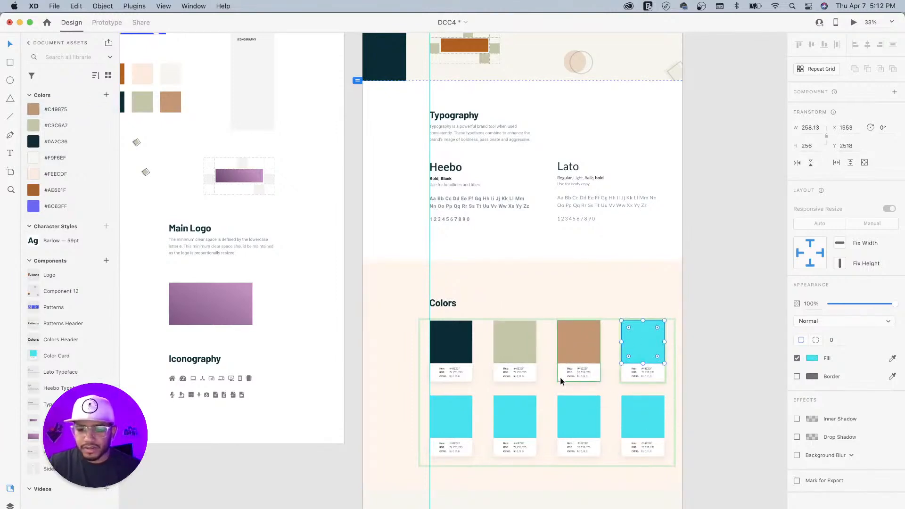
key(super+equal)
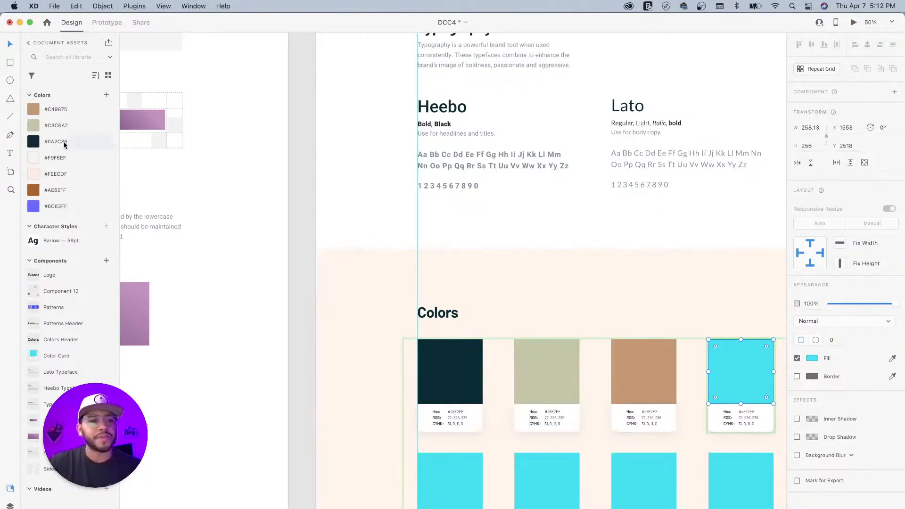
click(47, 174)
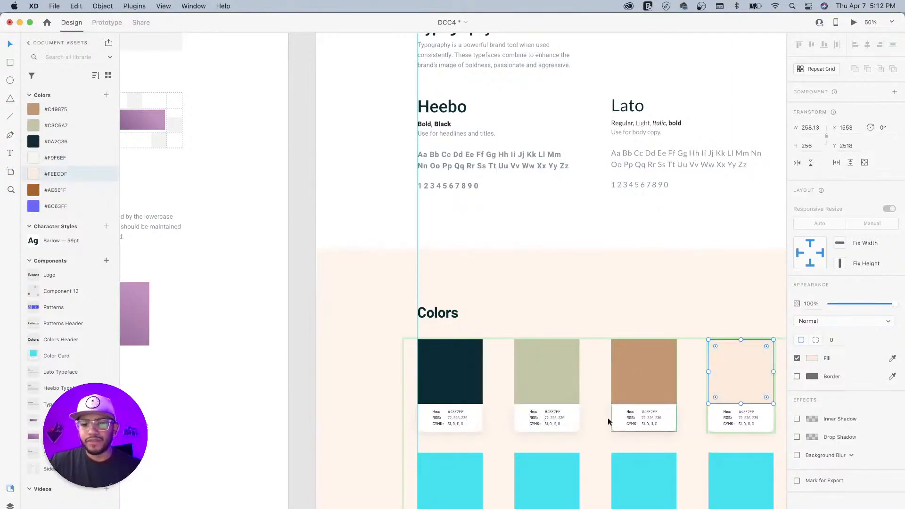
click(456, 468)
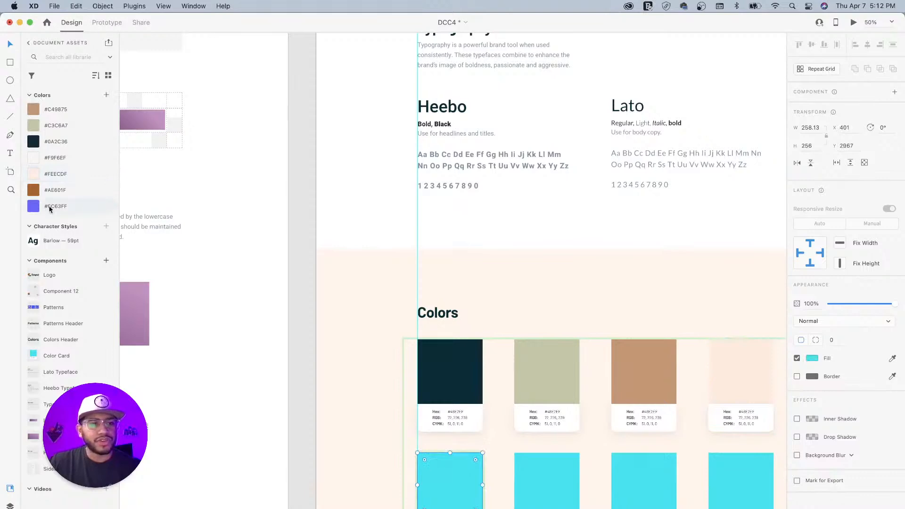
click(50, 190)
click(518, 459)
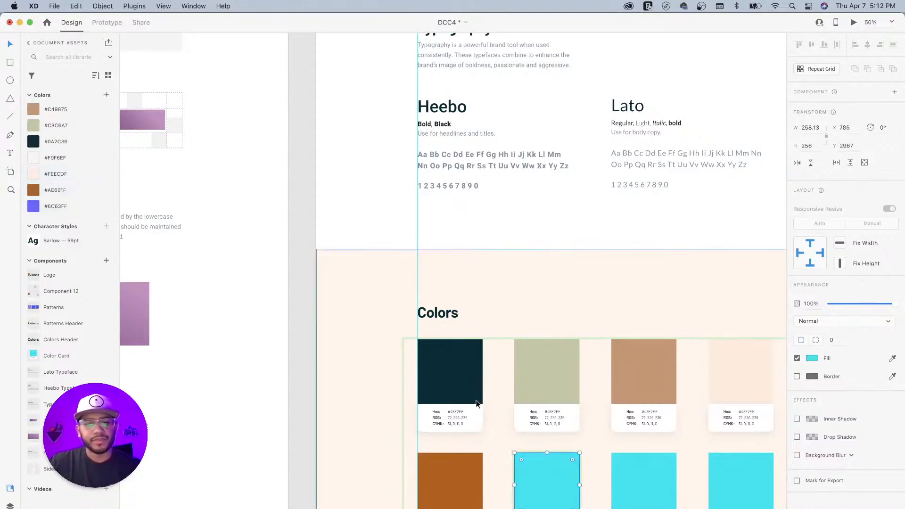
click(54, 176)
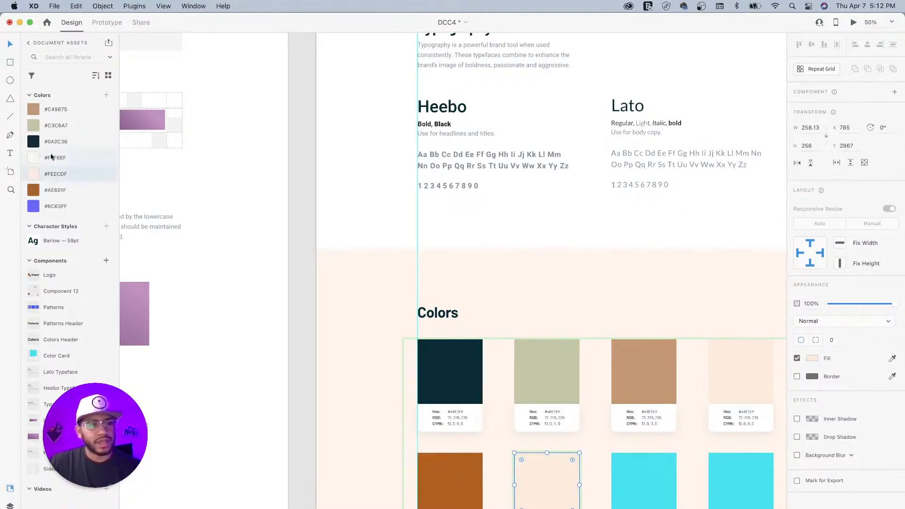
click(56, 159)
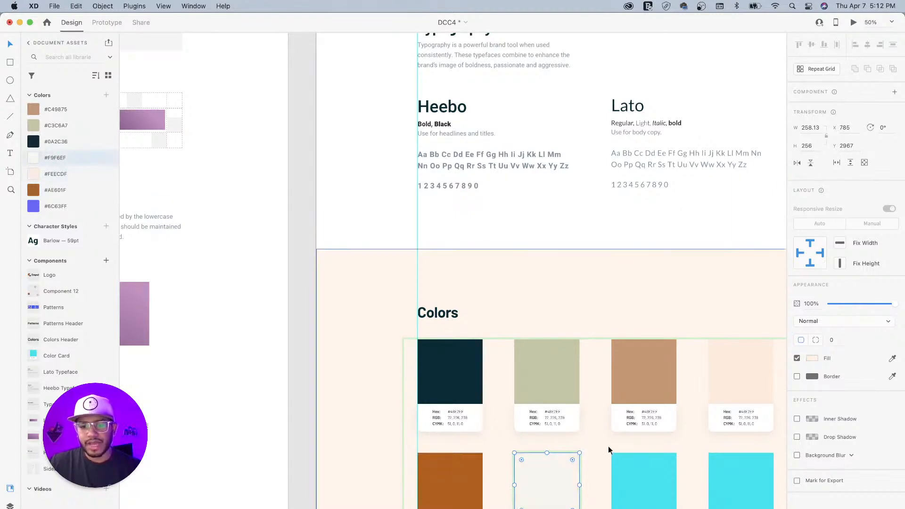
scroll(611, 391, down, 2)
scroll(611, 391, right, 2)
scroll(613, 372, down, 2)
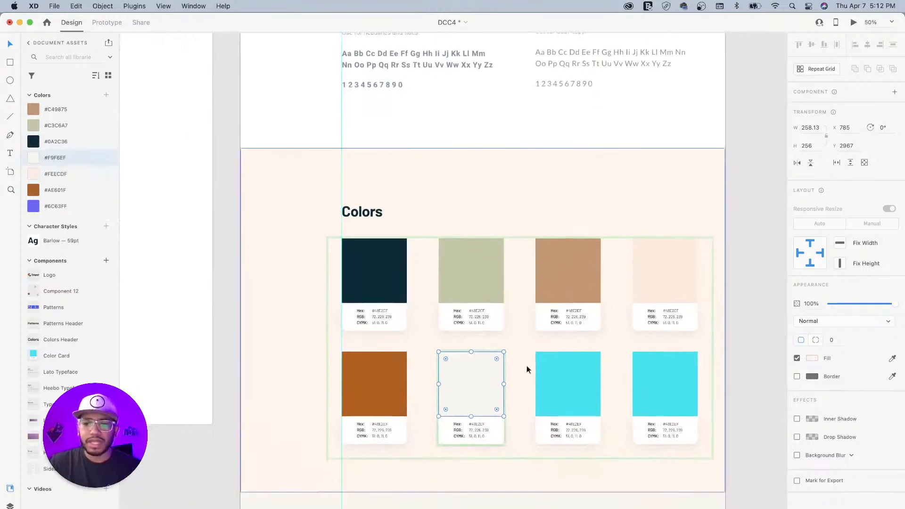
- Set the third bottom card's colour square to white
click(521, 375)
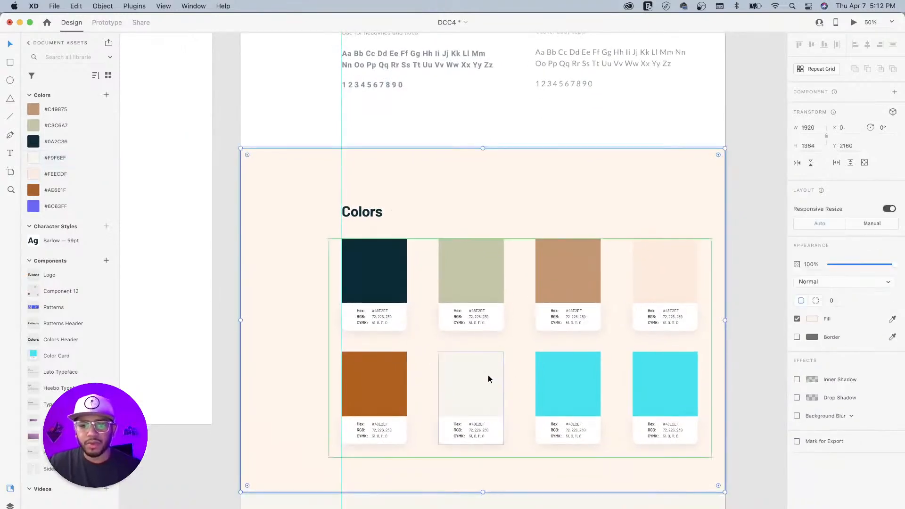
double_click(582, 379)
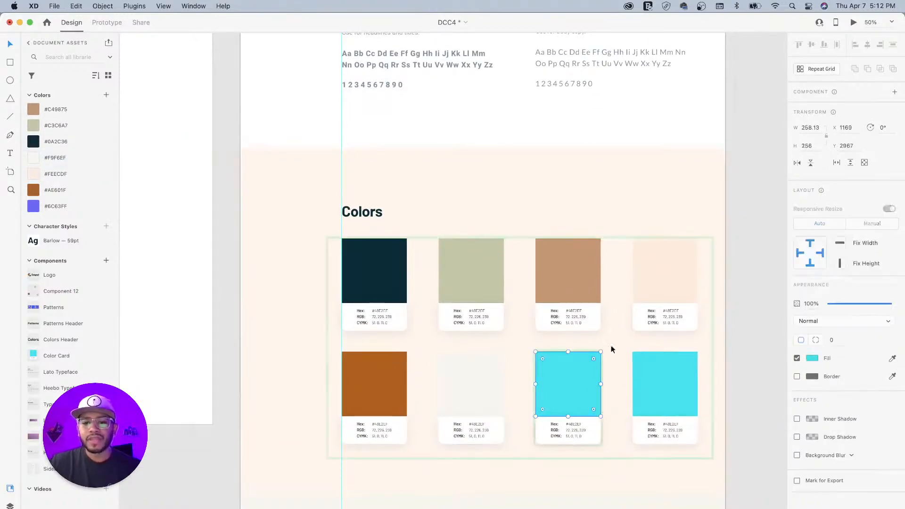
click(811, 358)
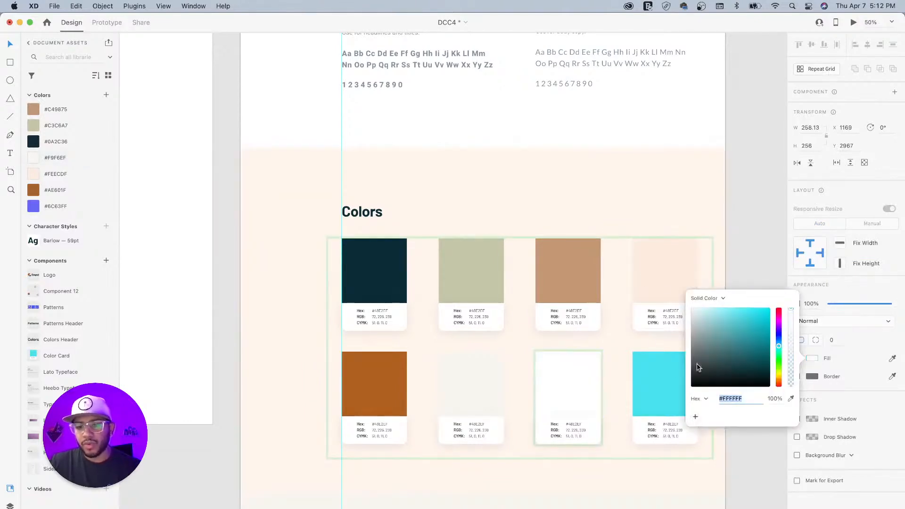
click(660, 369)
- Set the fourth bottom card's colour square to light grey
double_click(660, 377)
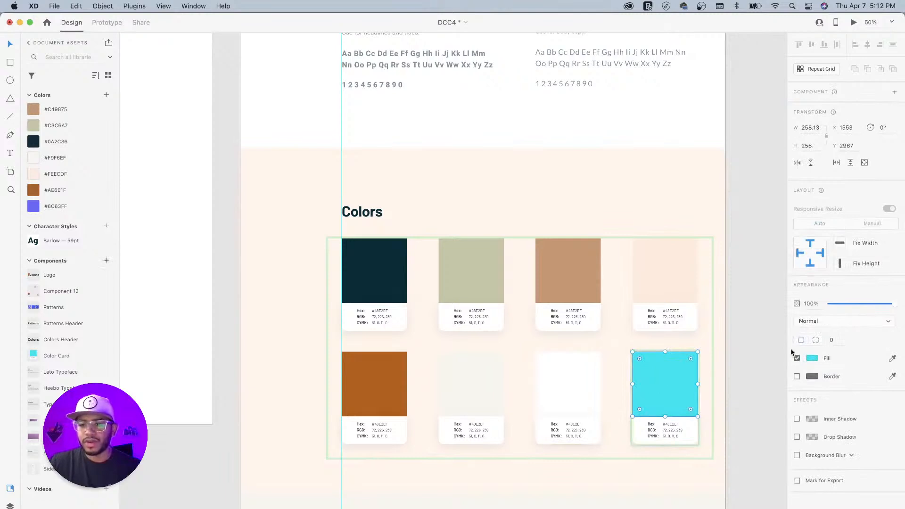
click(812, 358)
drag(703, 321, 689, 324)
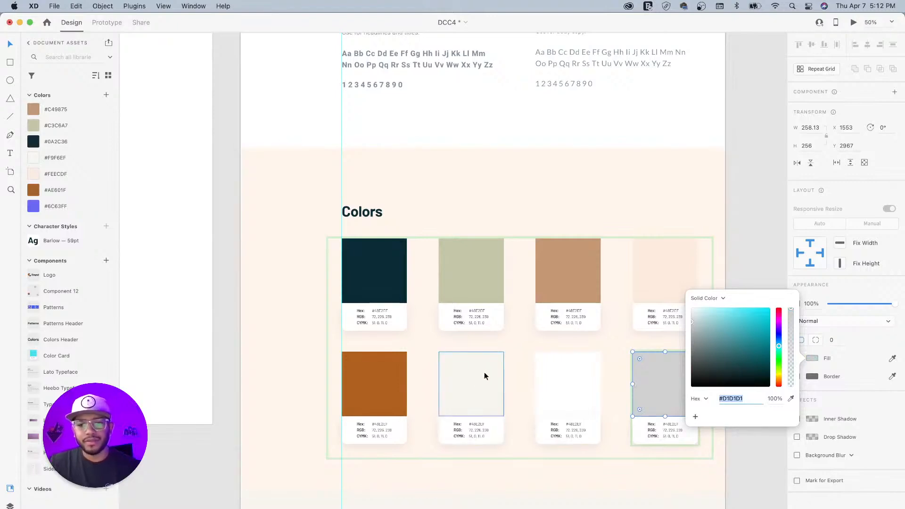
click(500, 431)
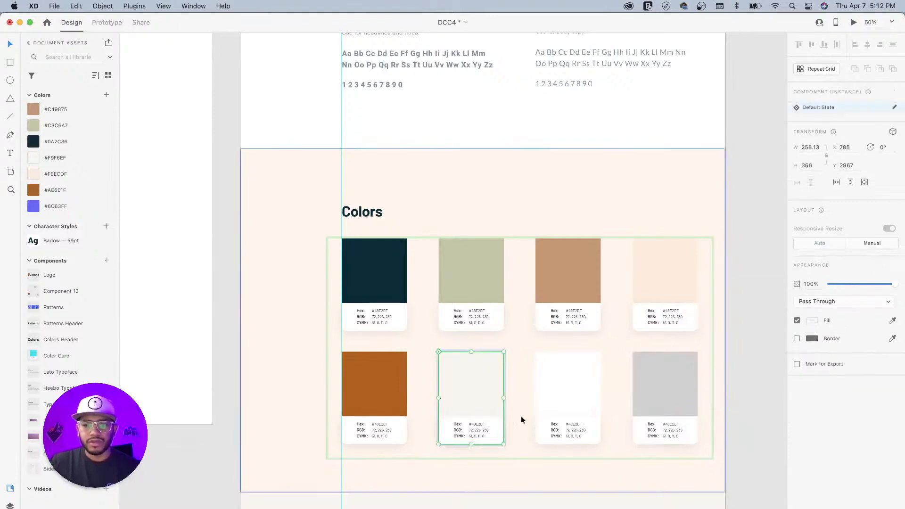
- Add then remove an outline on the grey card, undo a trial ellipse, and show the Layers panel
click(797, 339)
click(797, 339)
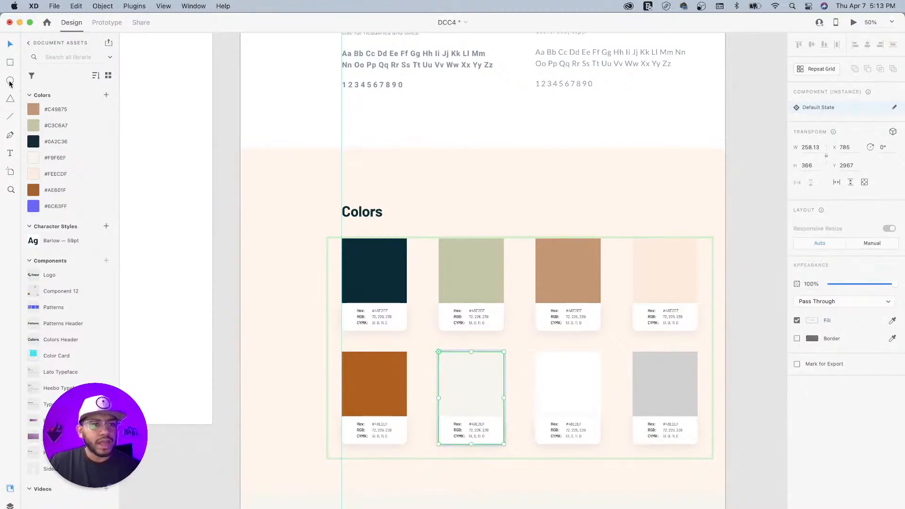
drag(428, 340, 538, 412)
key(super+z)
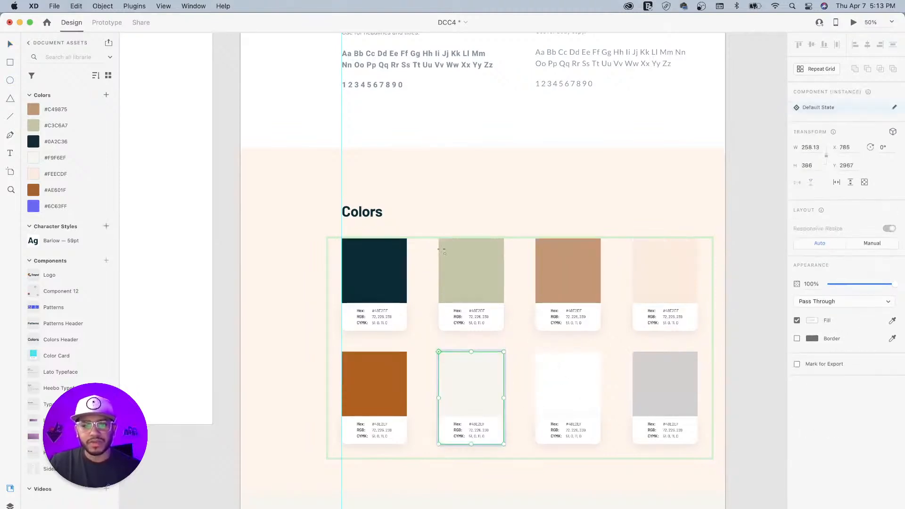
click(10, 46)
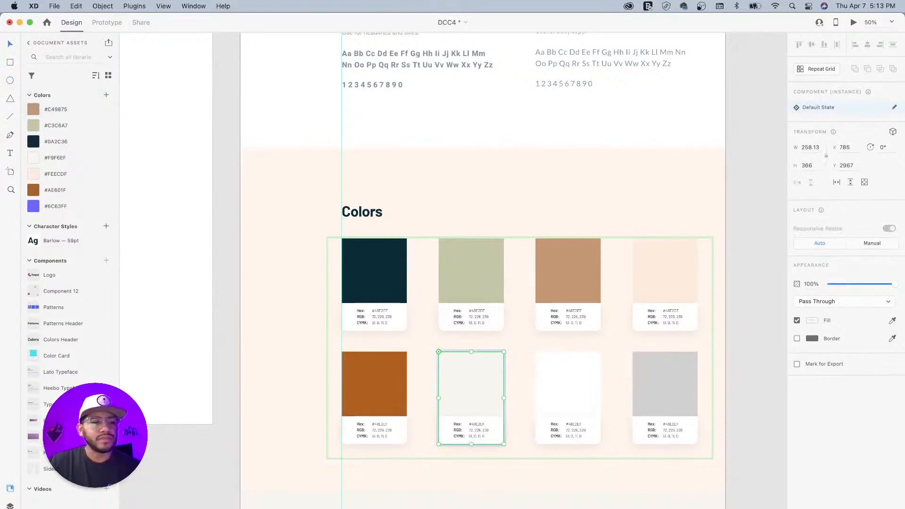
click(11, 505)
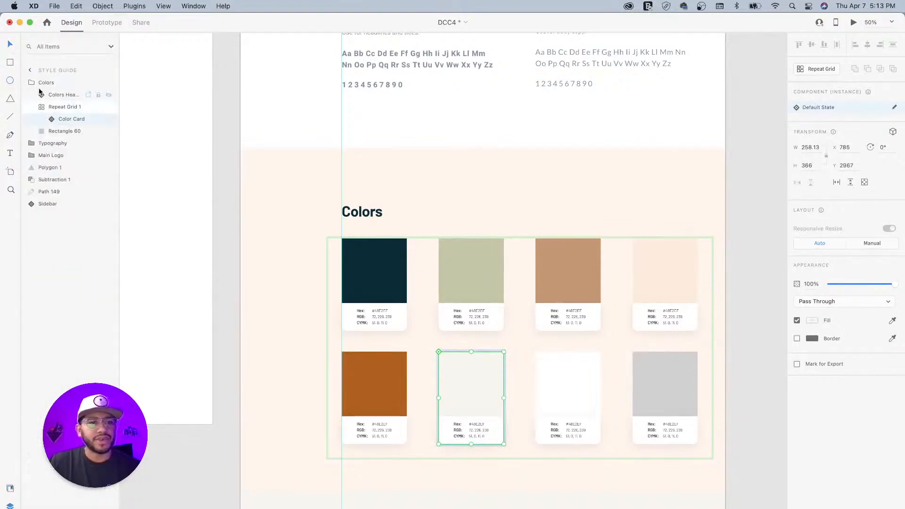
- Collapse Repeat Grid 1 and draw an outline-free ellipse over the second bottom card
click(63, 84)
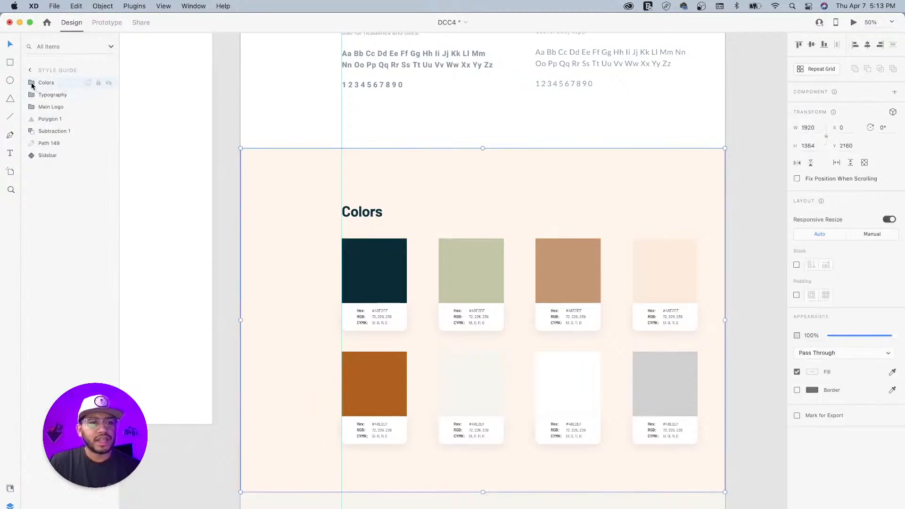
click(37, 107)
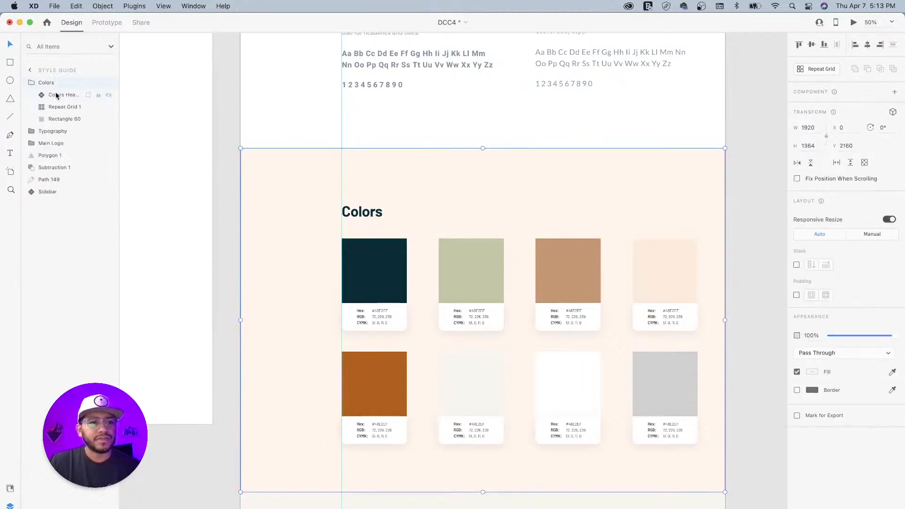
click(57, 95)
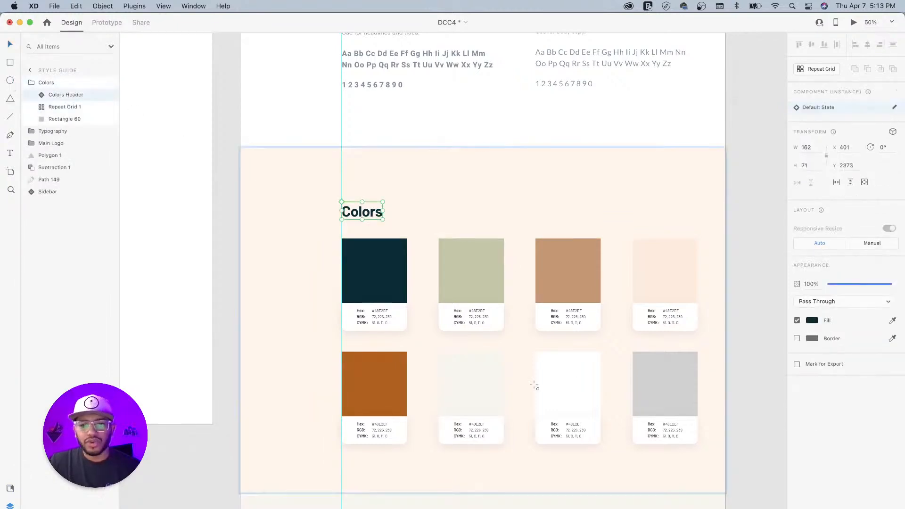
mouse_move(434, 344)
mouse_down()
mouse_move(503, 413)
mouse_move(557, 400)
mouse_move(474, 354)
mouse_move(471, 404)
mouse_up()
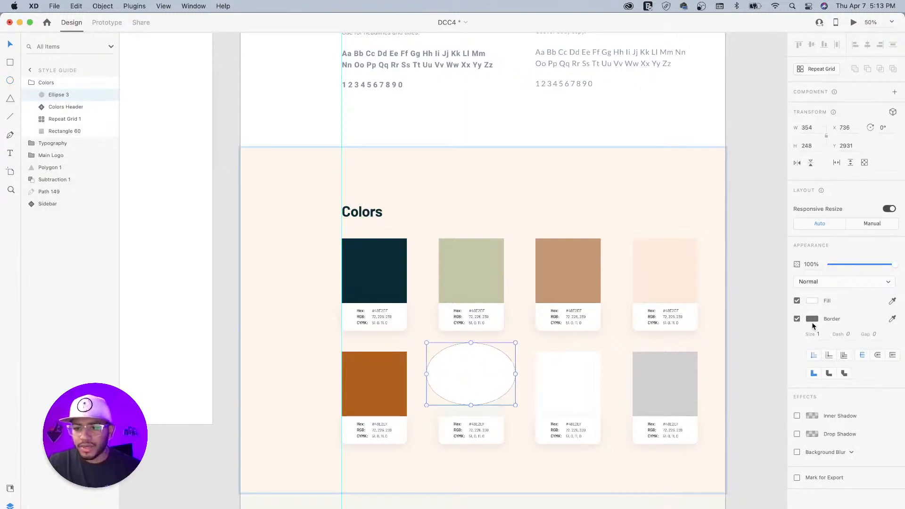
click(796, 318)
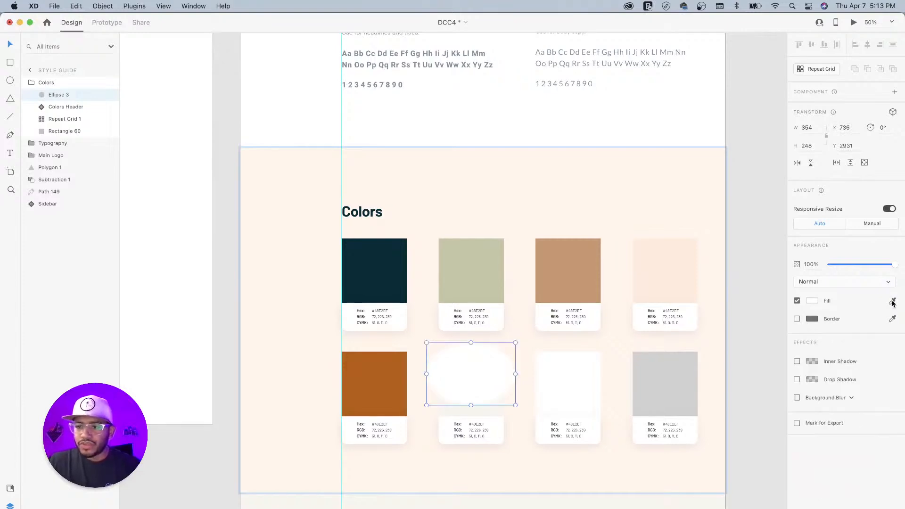
- Fill the ellipse with the sampled tan, give it Object Blur 50, and layer it below Repeat Grid 1
click(892, 301)
click(574, 272)
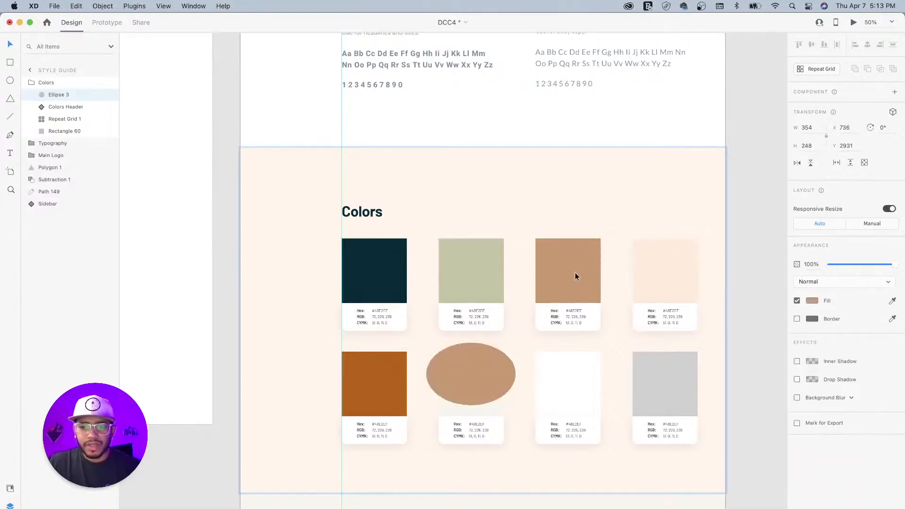
click(819, 396)
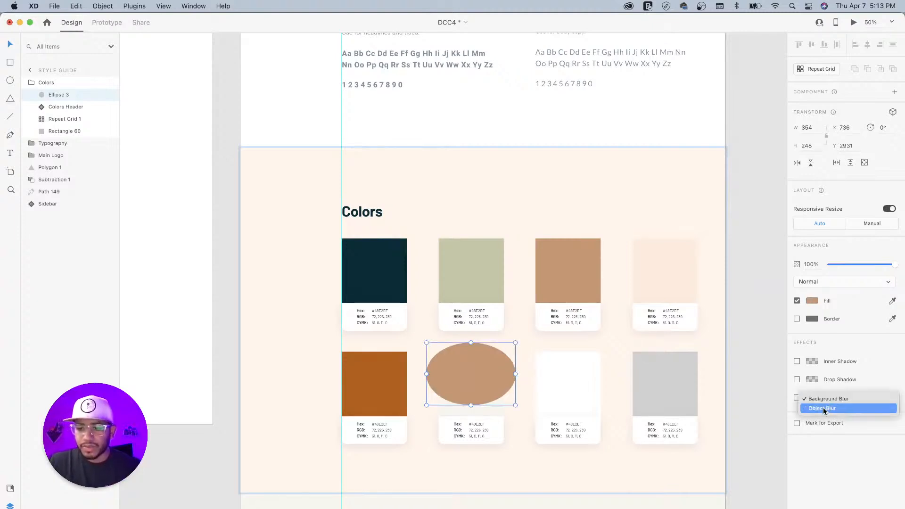
click(829, 408)
drag(843, 415, 901, 413)
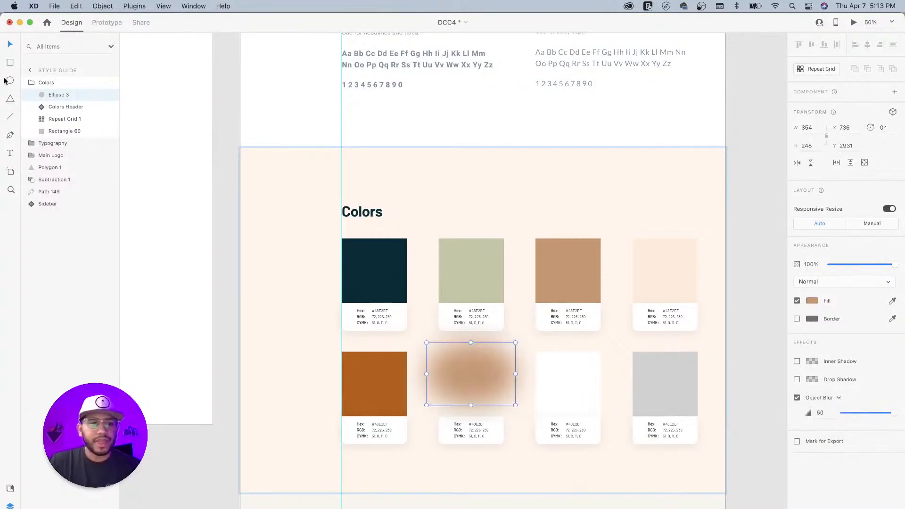
drag(47, 97, 56, 126)
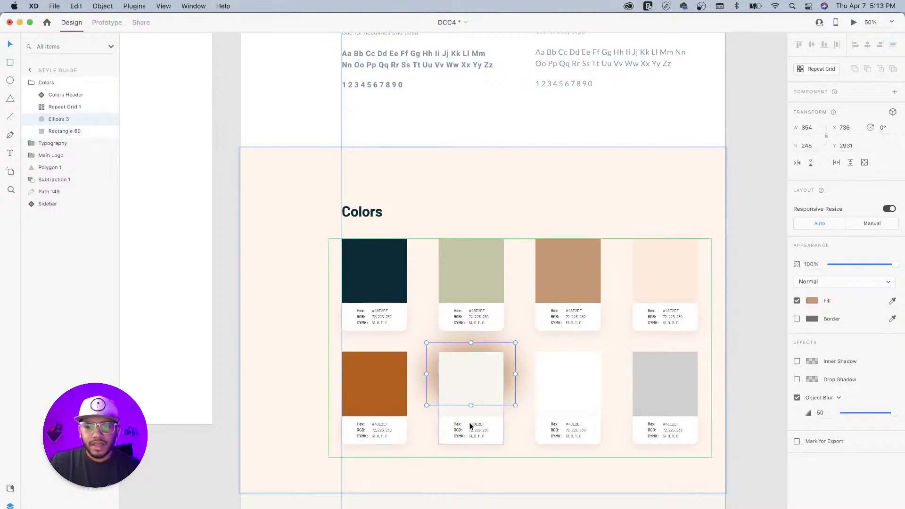
- Stretch the glow ellipse taller and fade it to about 26% opacity
drag(470, 405, 471, 424)
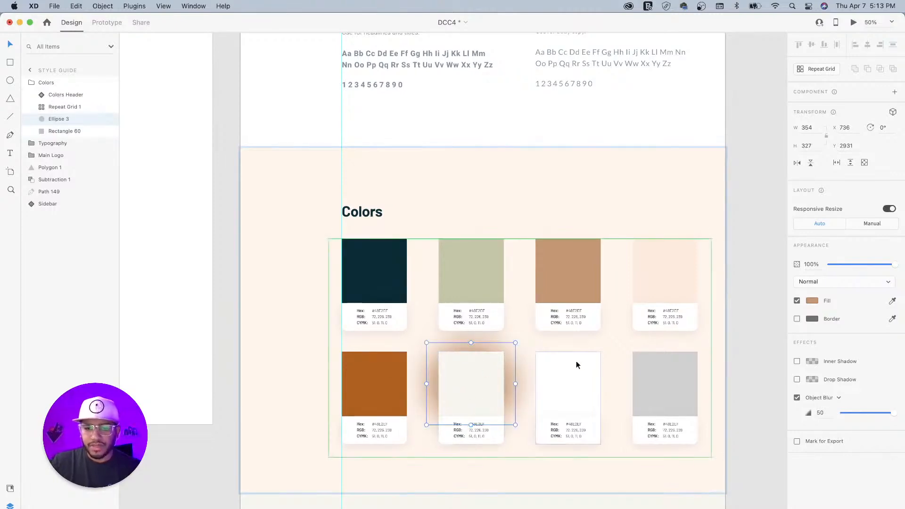
drag(890, 264, 845, 265)
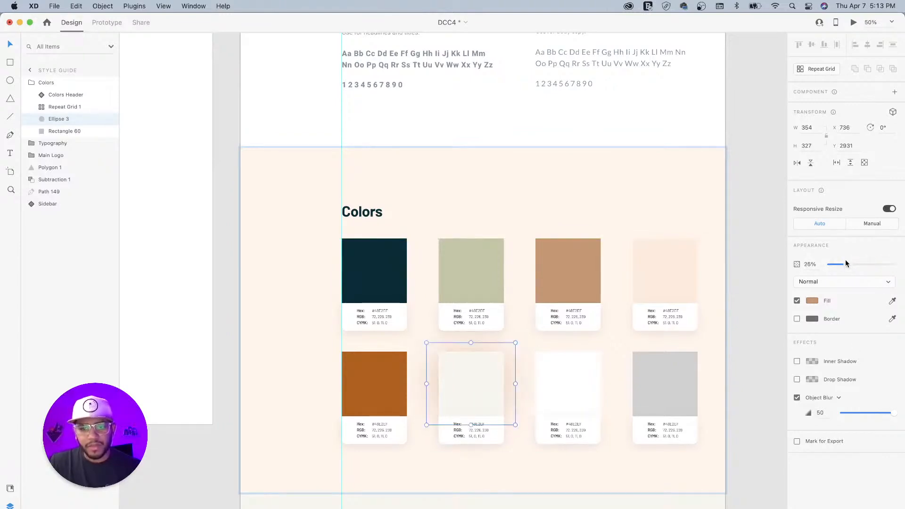
click(745, 253)
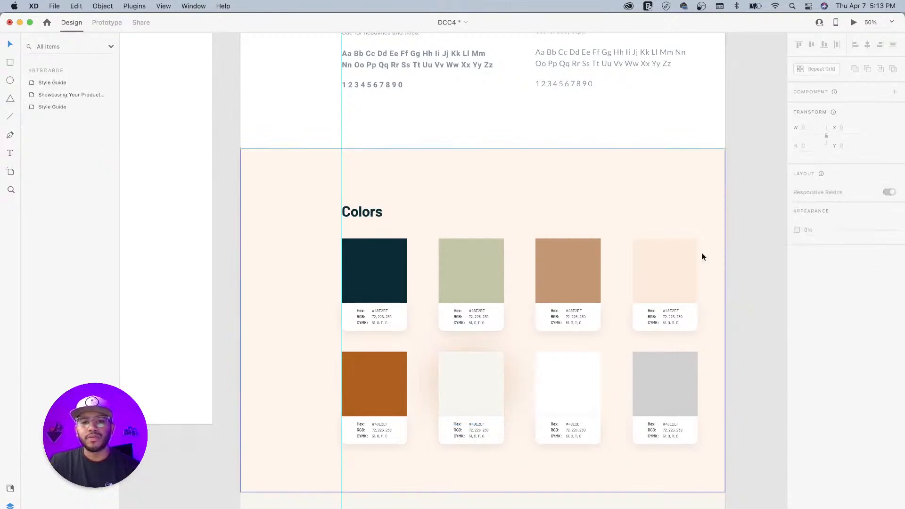
- Compare the Style Guide against the reference artboard, then select the whole Typography section group
scroll(506, 315, left, 3)
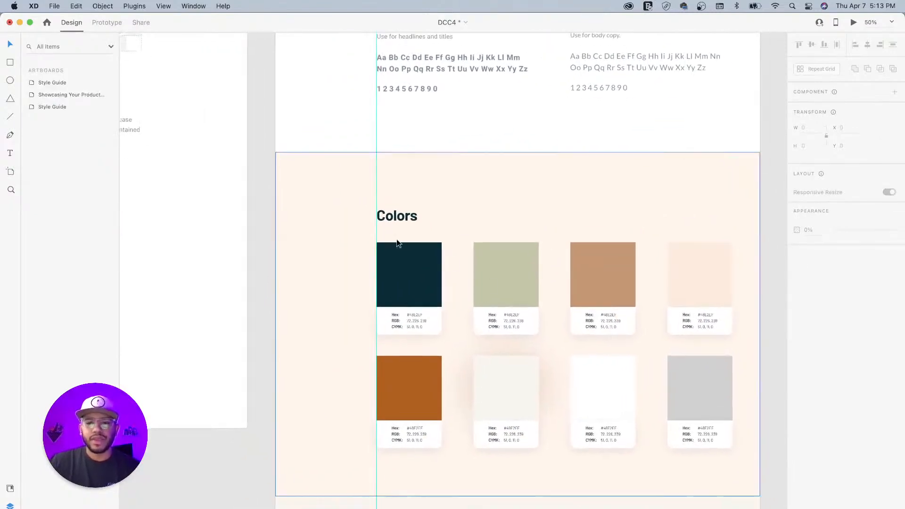
scroll(397, 241, down, 5)
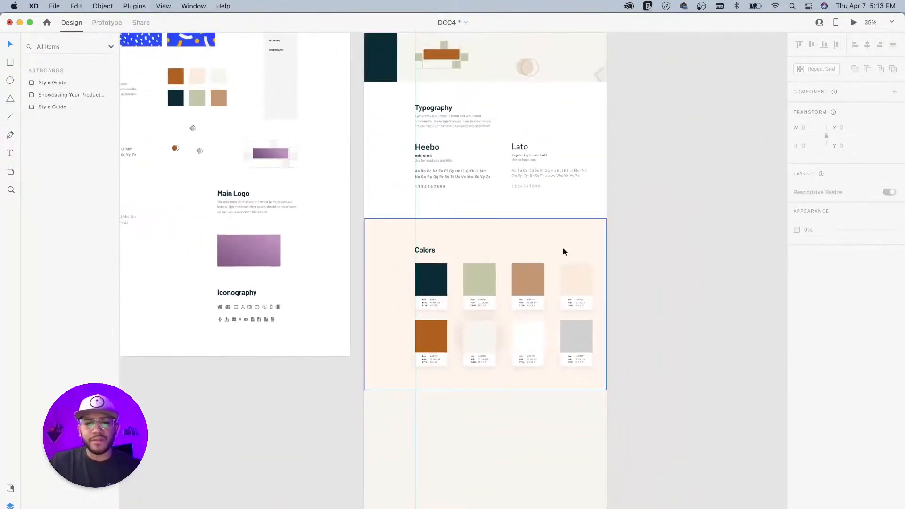
scroll(616, 279, left, 5)
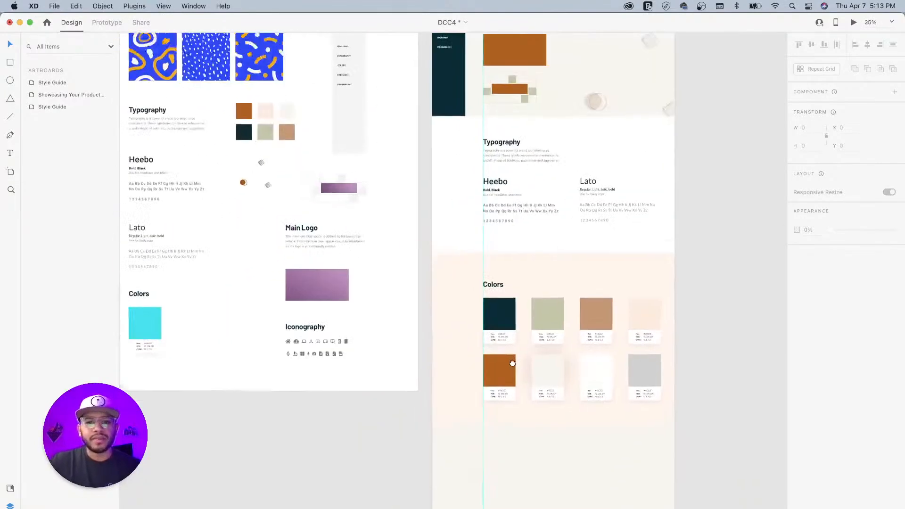
scroll(567, 317, up, 2)
scroll(567, 317, right, 2)
scroll(548, 224, up, 5)
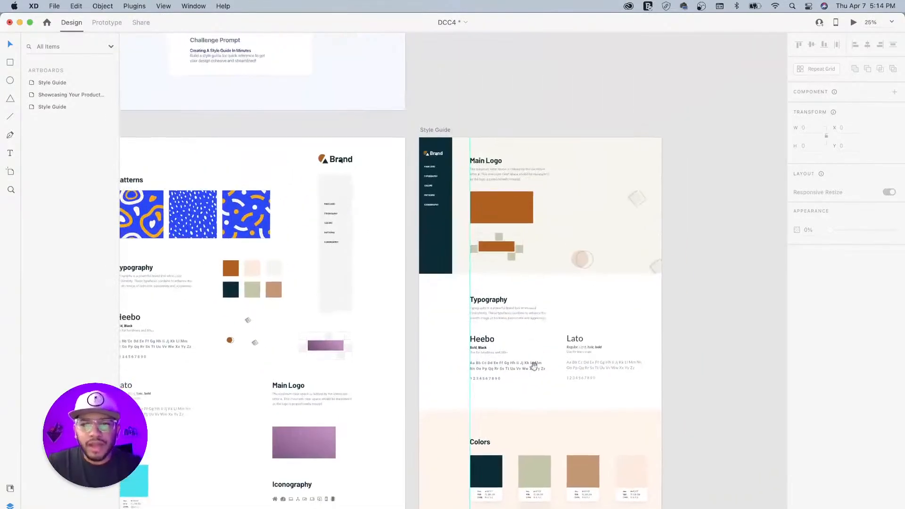
scroll(499, 242, up, 1)
scroll(500, 242, up, 5)
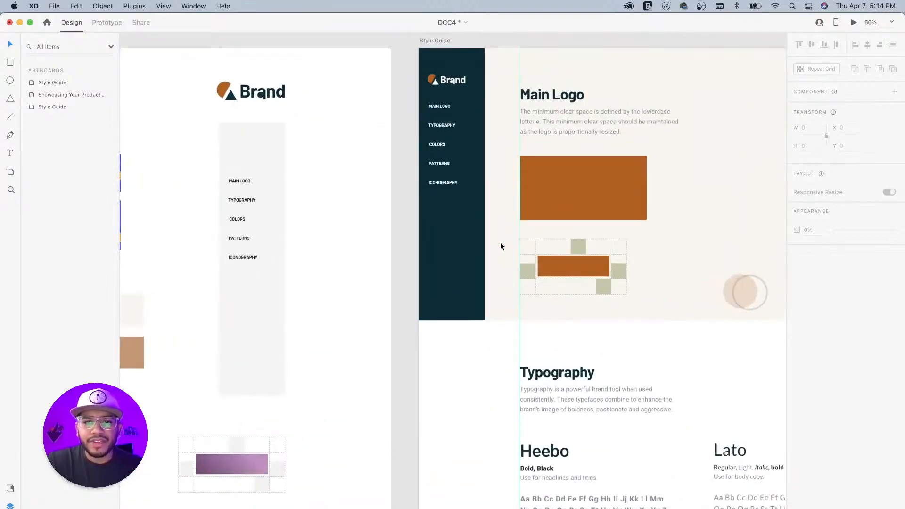
scroll(499, 241, down, 5)
scroll(500, 281, down, 5)
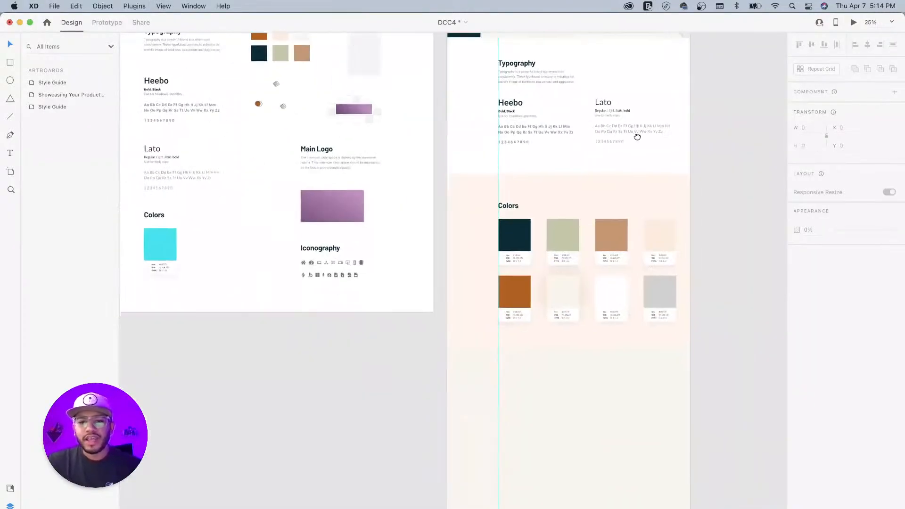
click(636, 93)
scroll(612, 132, up, 3)
scroll(612, 132, right, 2)
click(605, 137)
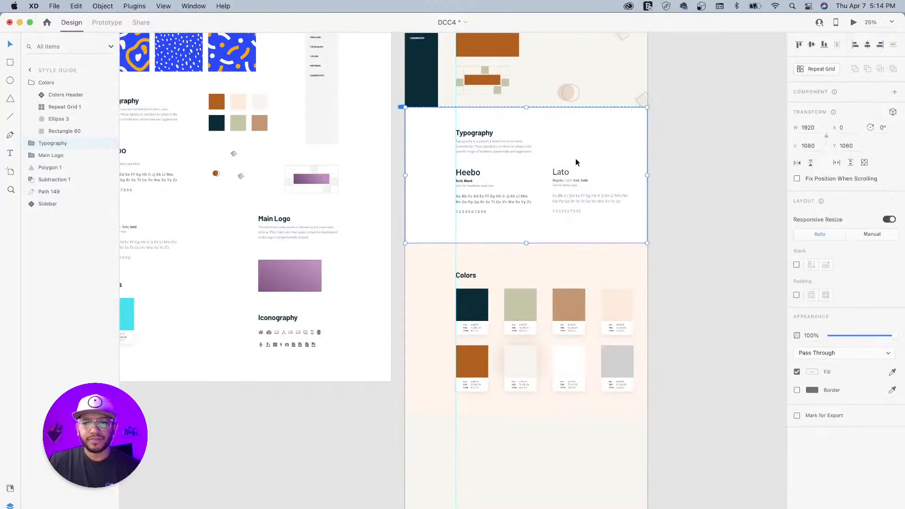
- Option-drag a copy of the Typography group to Y 3524, just below the Colors section
key(alt)
drag(569, 152, 570, 431)
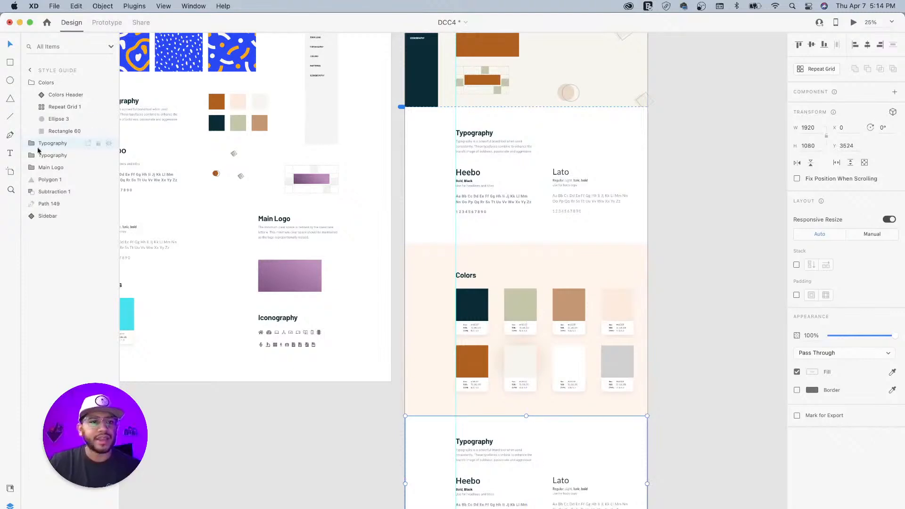
double_click(57, 144)
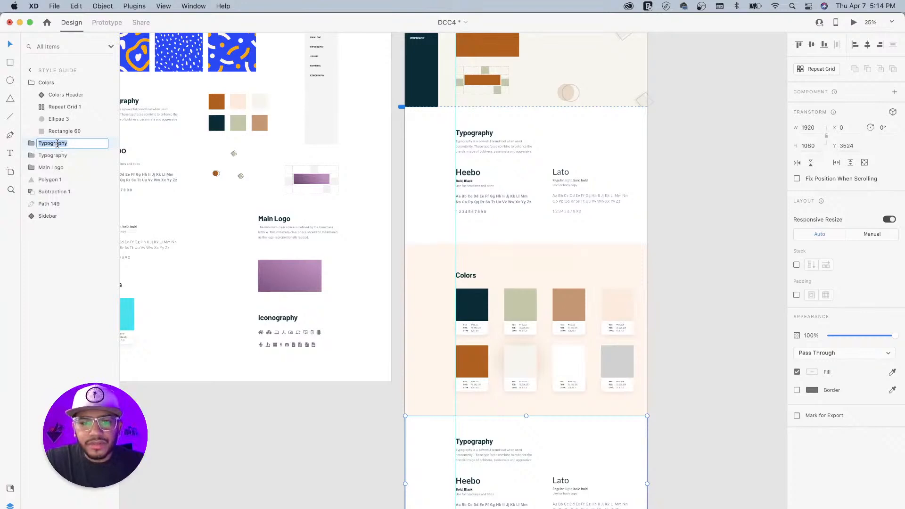
- Name the copied group 'Patterns' and select the pattern tiles on the reference artboard
text(Patterns)
key(Return)
drag(528, 383, 578, 268)
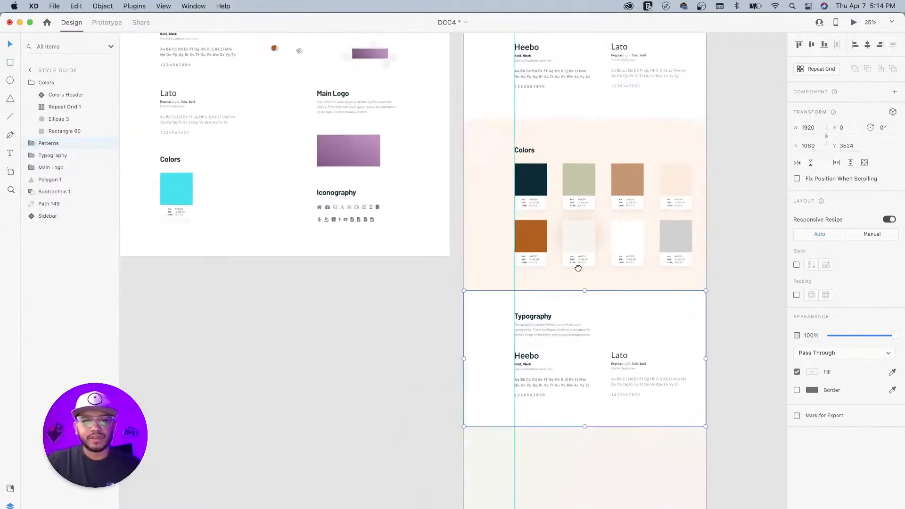
drag(285, 153, 341, 304)
drag(268, 170, 267, 228)
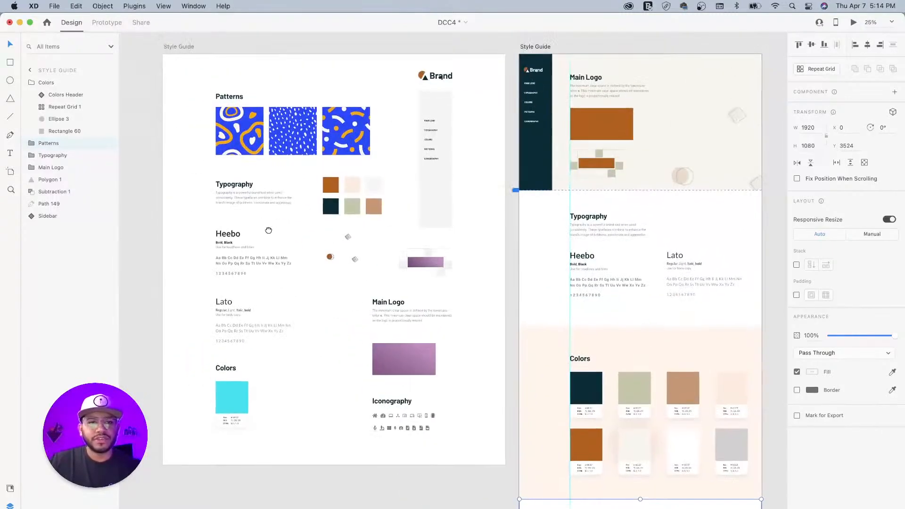
click(221, 116)
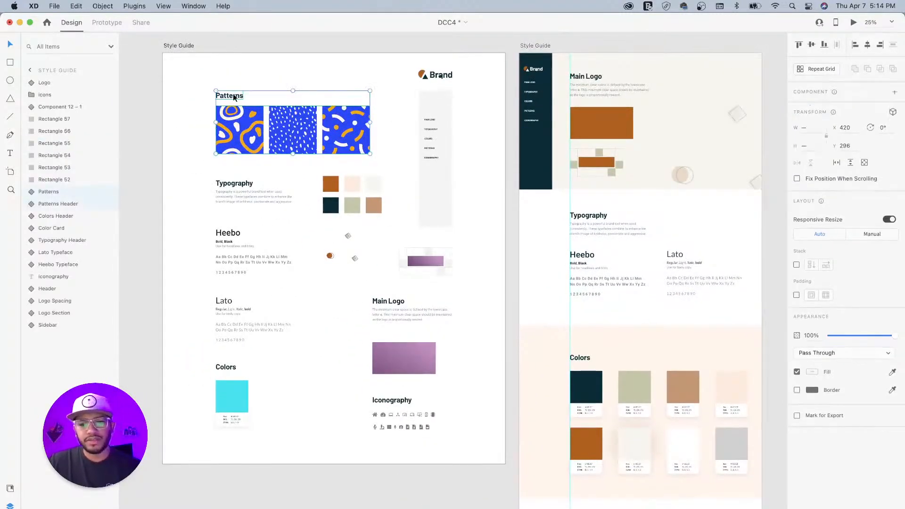
- Delete the copy's Typography heading and its Heebo and Lato typeface blocks
scroll(586, 381, down, 10)
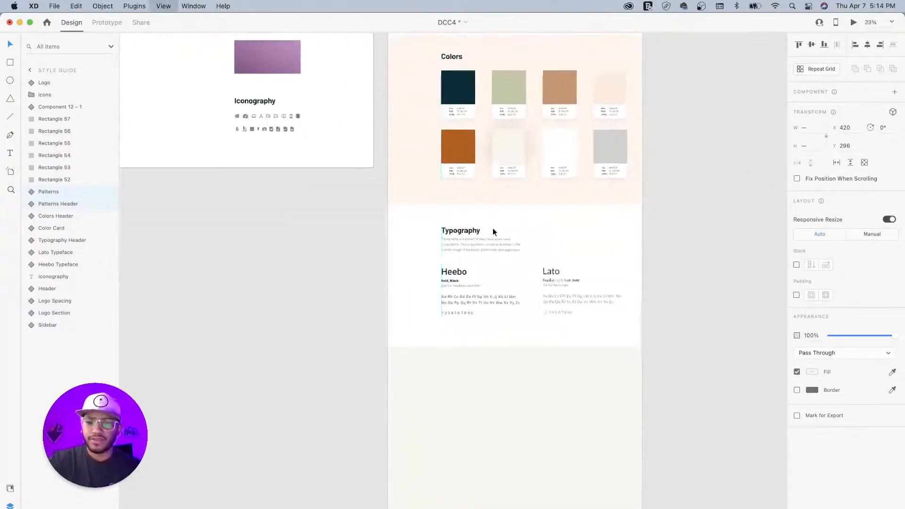
key(super+equal)
drag(493, 227, 401, 205)
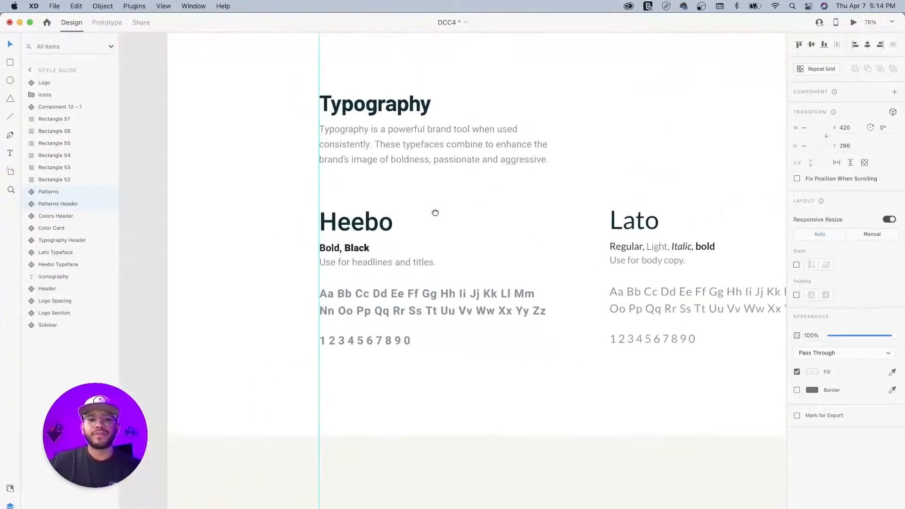
double_click(628, 226)
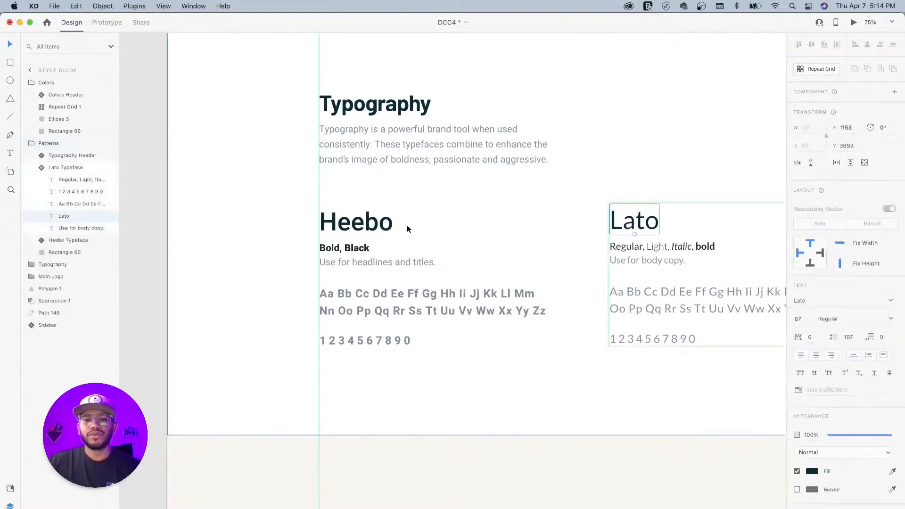
click(357, 228)
shift+click(380, 129)
shift+click(627, 224)
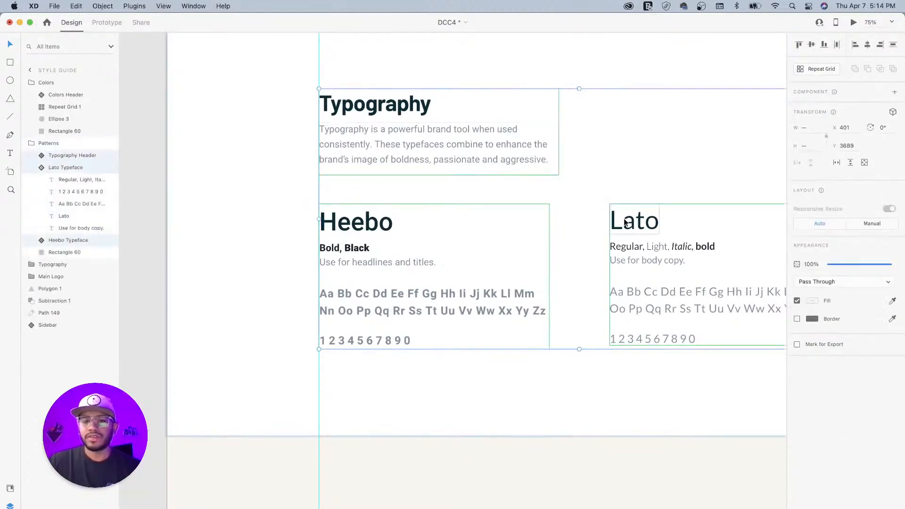
key(Delete)
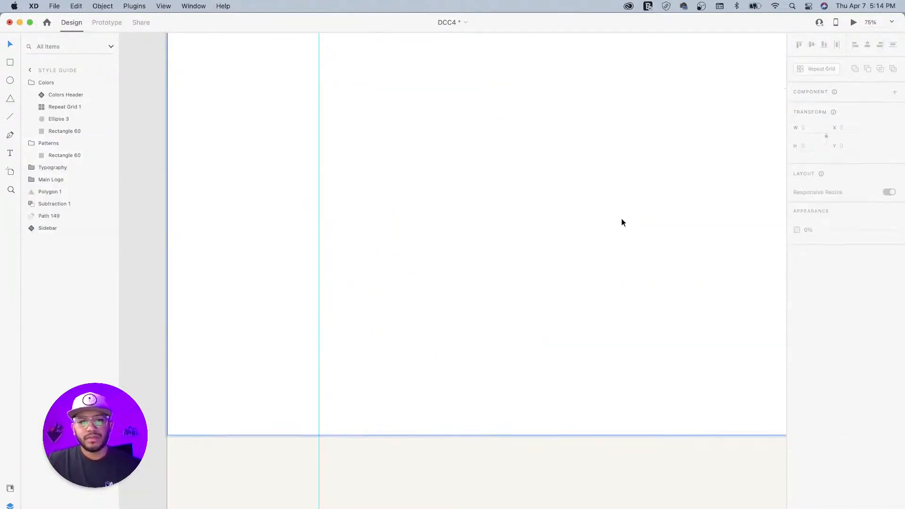
- Paste the Patterns heading and three tiles, snap them to the left guide, and lower them
key(super+v)
drag(358, 271, 414, 174)
drag(467, 151, 454, 226)
key(super+minus)
key(super+minus)
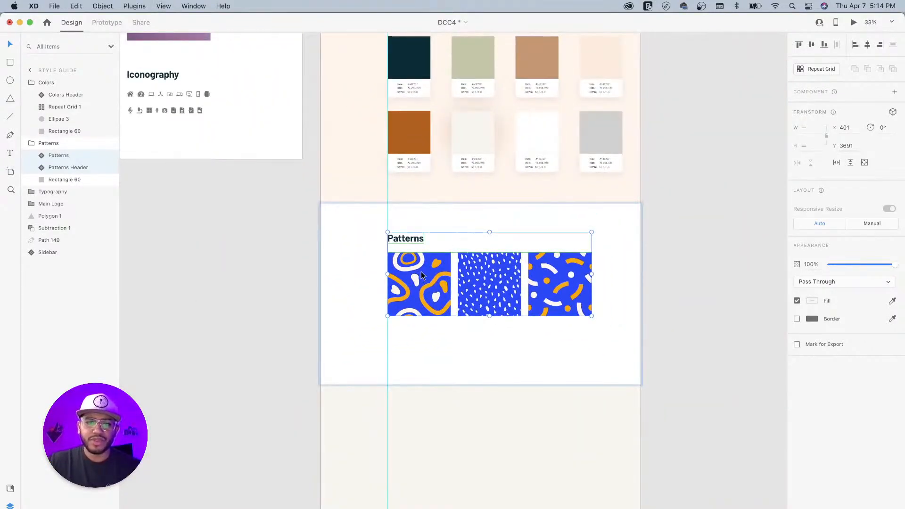
drag(420, 271, 418, 295)
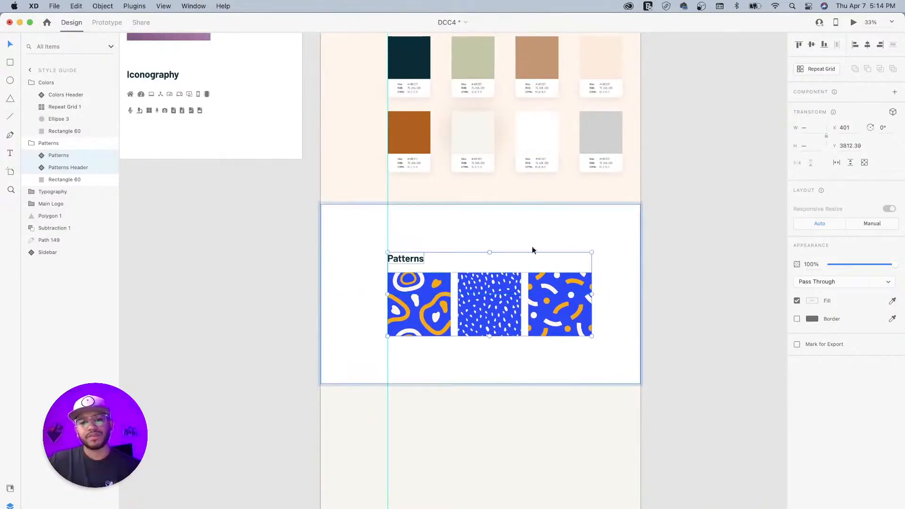
click(663, 245)
- Nudge the Patterns heading up, then shift heading and tiles down together slightly
drag(557, 230, 560, 334)
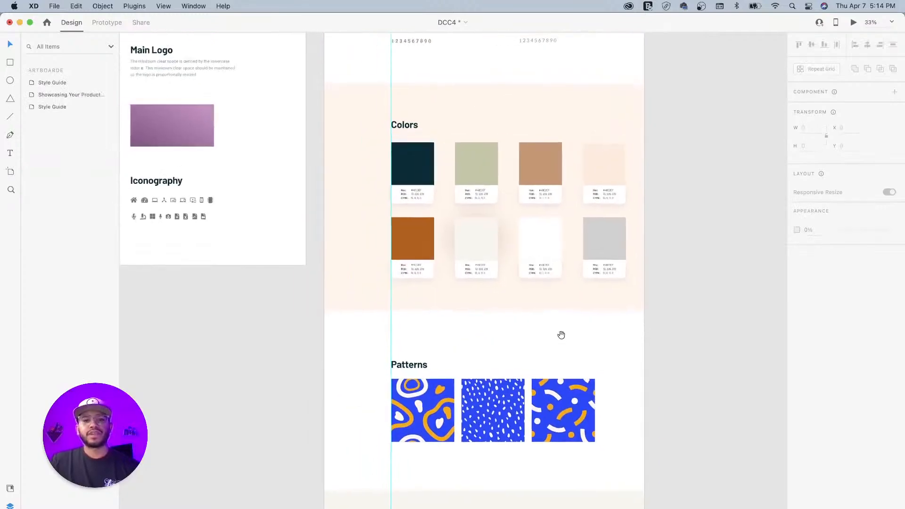
double_click(413, 365)
drag(407, 366, 406, 361)
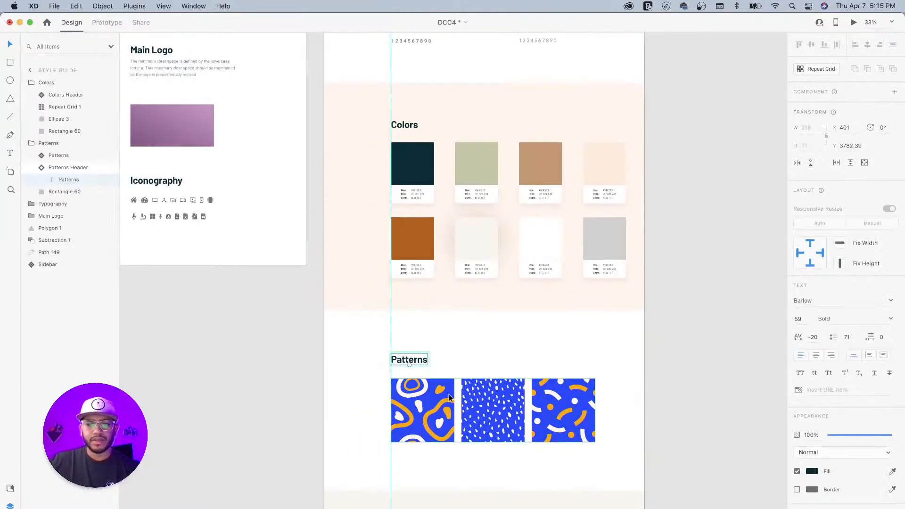
click(442, 397)
shift+click(423, 361)
drag(434, 405, 432, 407)
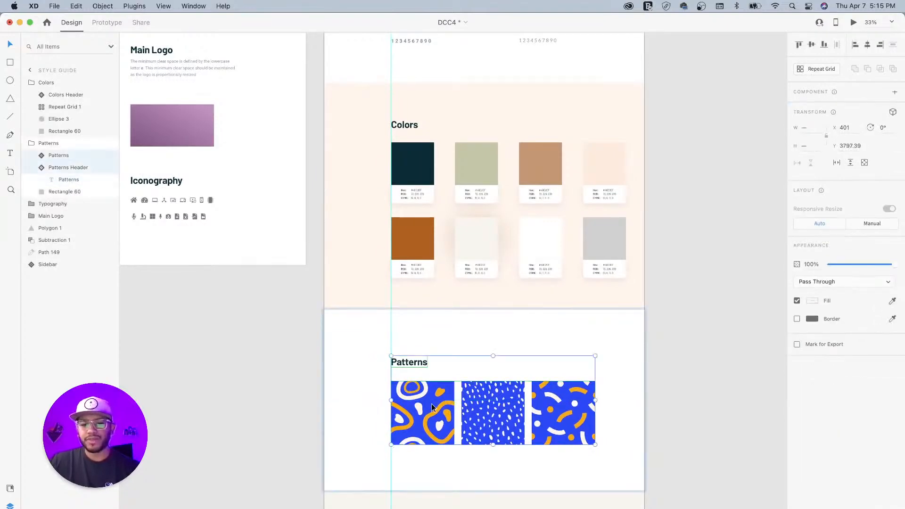
click(700, 343)
drag(478, 370, 481, 301)
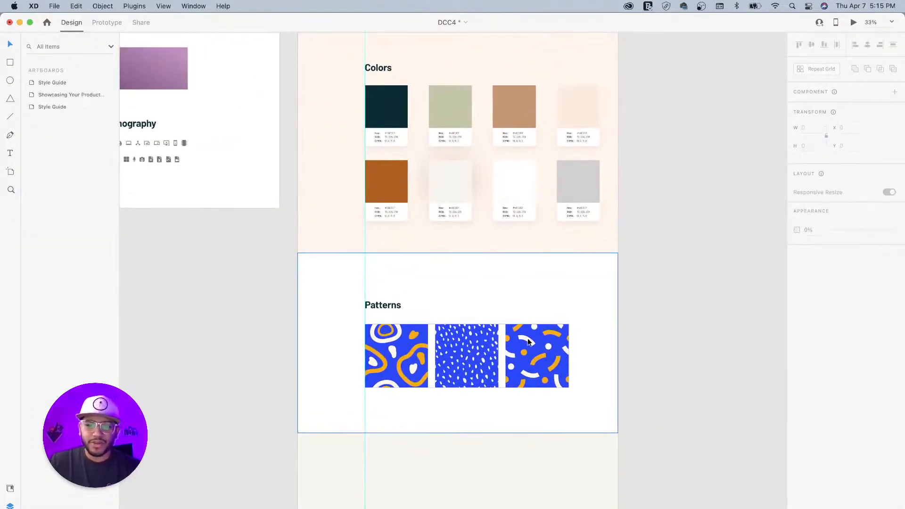
key(super+equal)
key(super+equal)
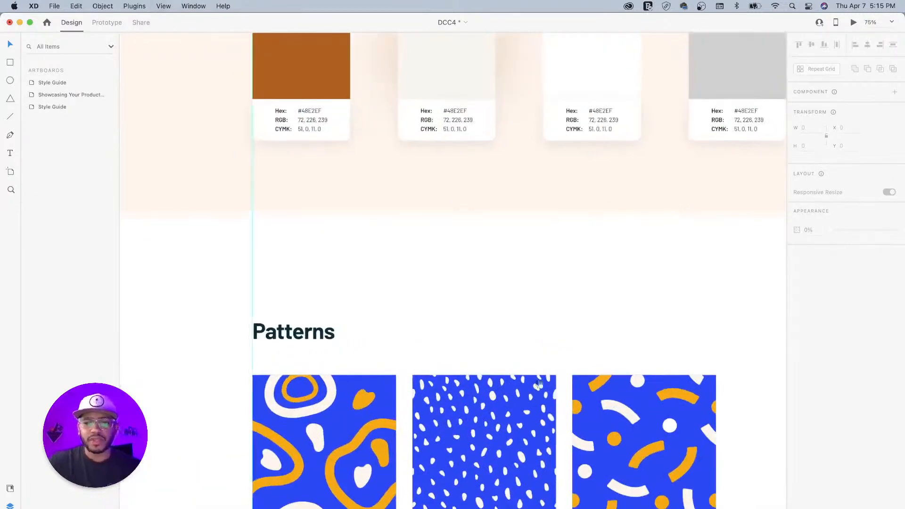
- Select all the yellow and white curved shapes of the third pattern tile
drag(577, 339, 537, 234)
super+click(623, 290)
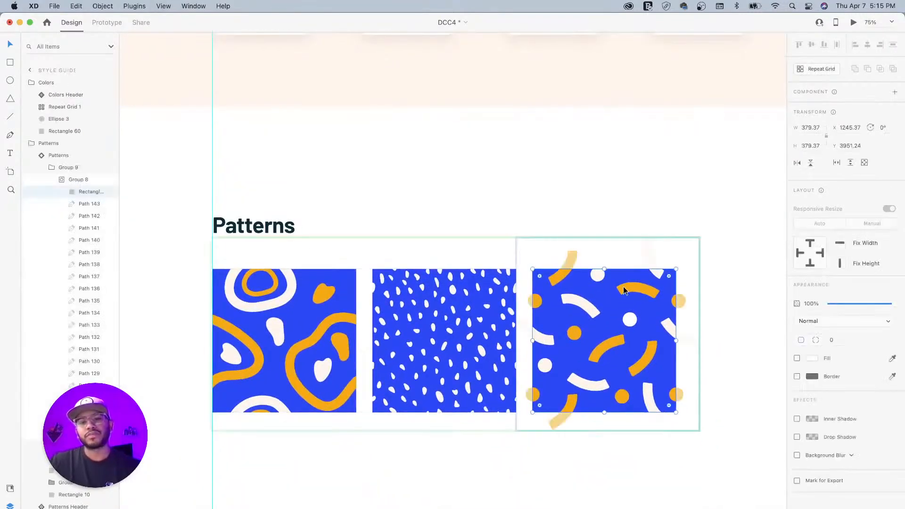
click(62, 179)
click(62, 181)
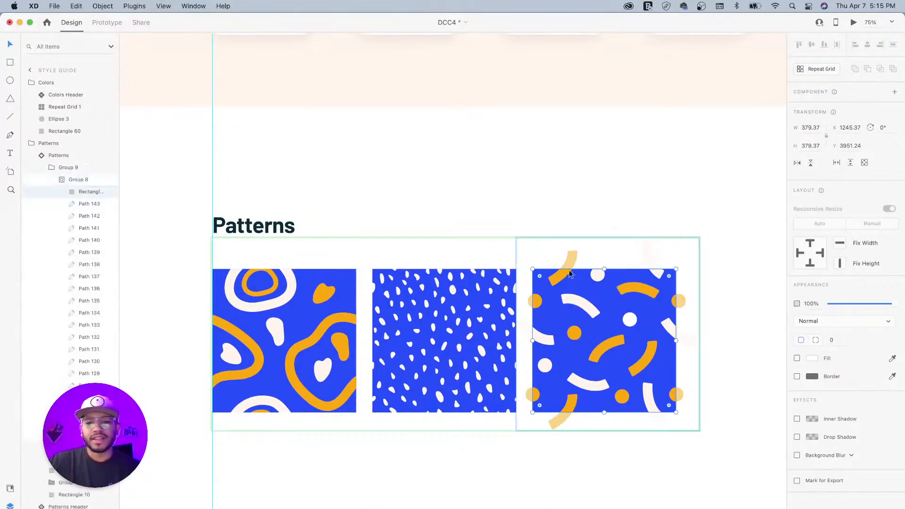
click(557, 281)
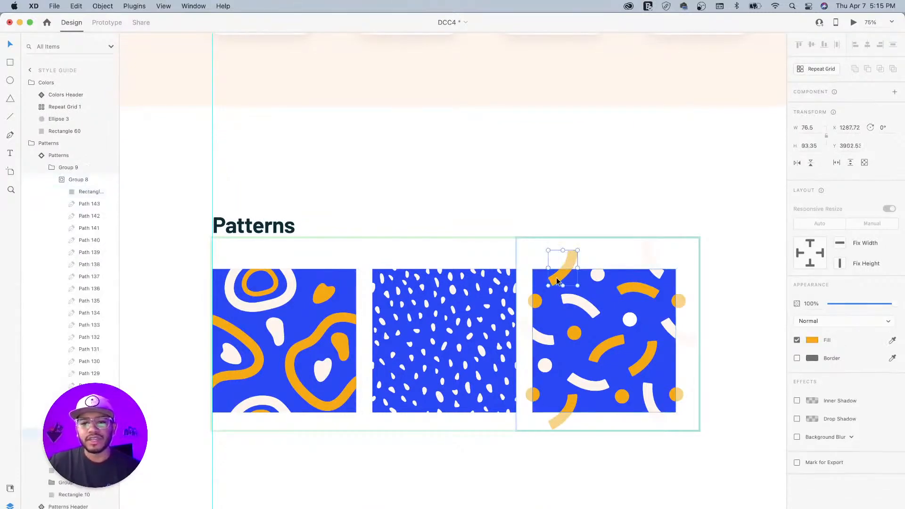
shift+click(578, 306)
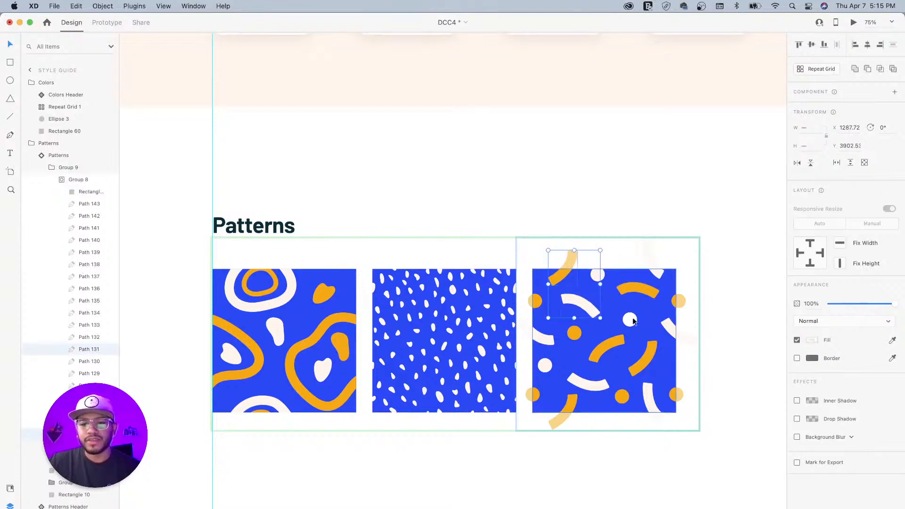
shift+click(575, 333)
shift+click(606, 345)
shift+click(634, 321)
shift+click(658, 278)
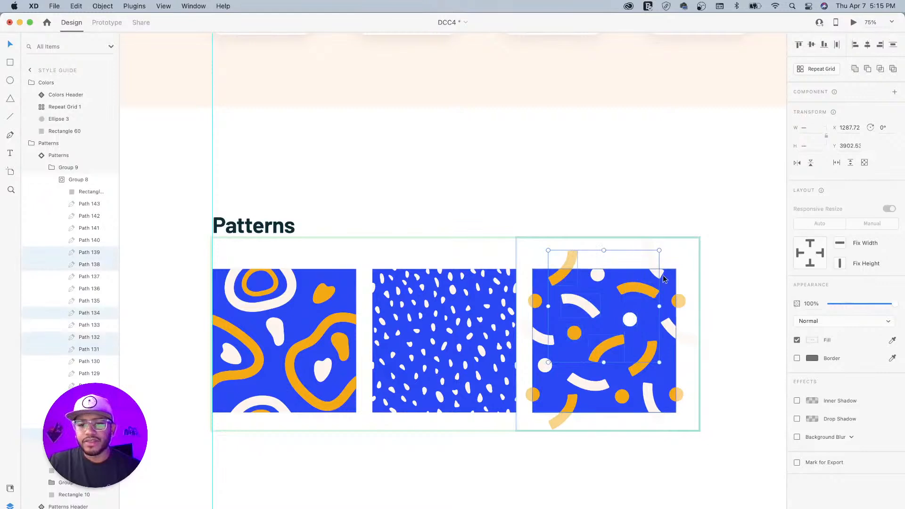
shift+click(660, 277)
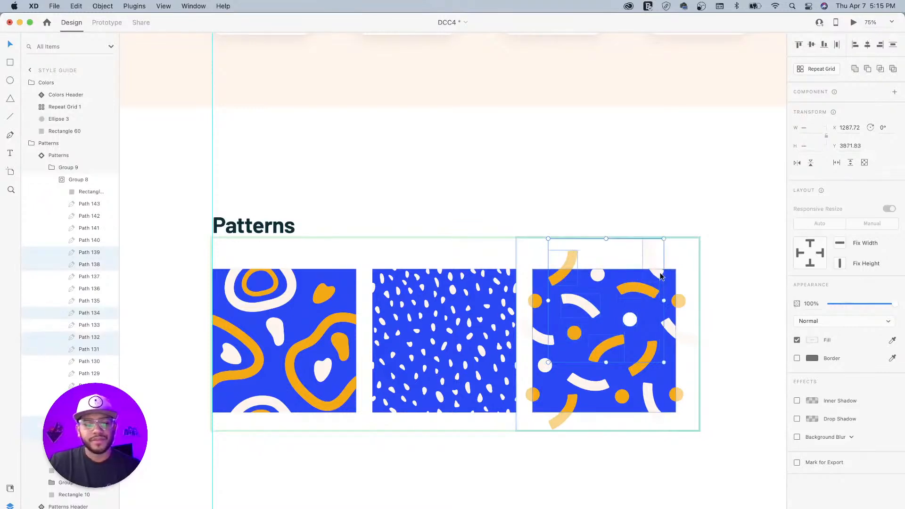
- Paste the curves onto the Patterns artboard, enlarge them at the top right, and group them
click(313, 135)
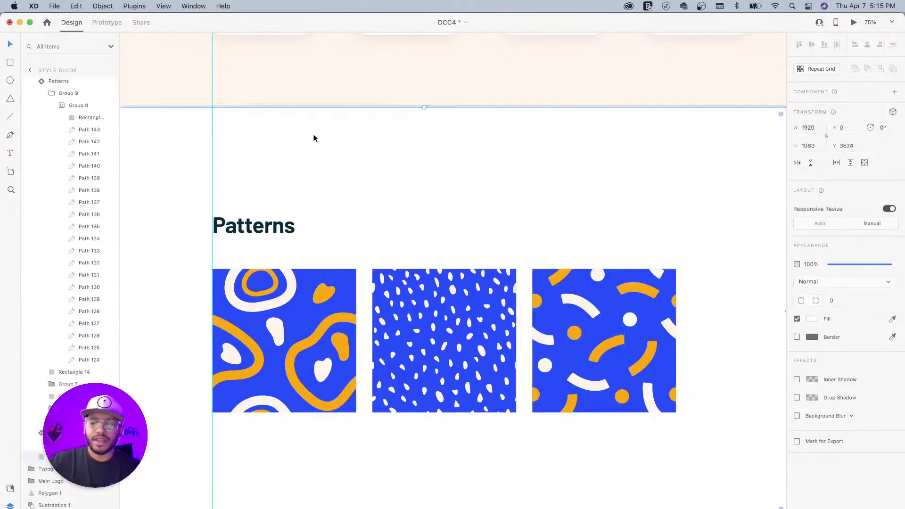
key(super+minus)
key(super+minus)
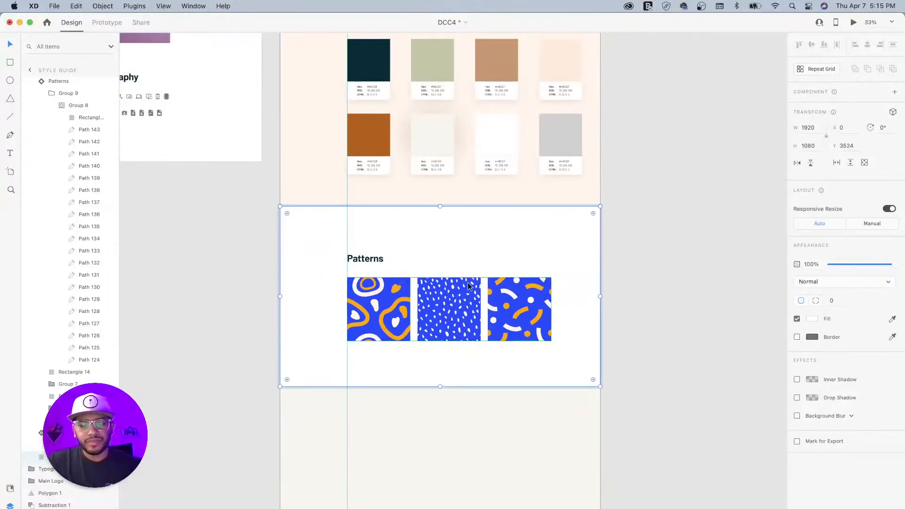
key(super+v)
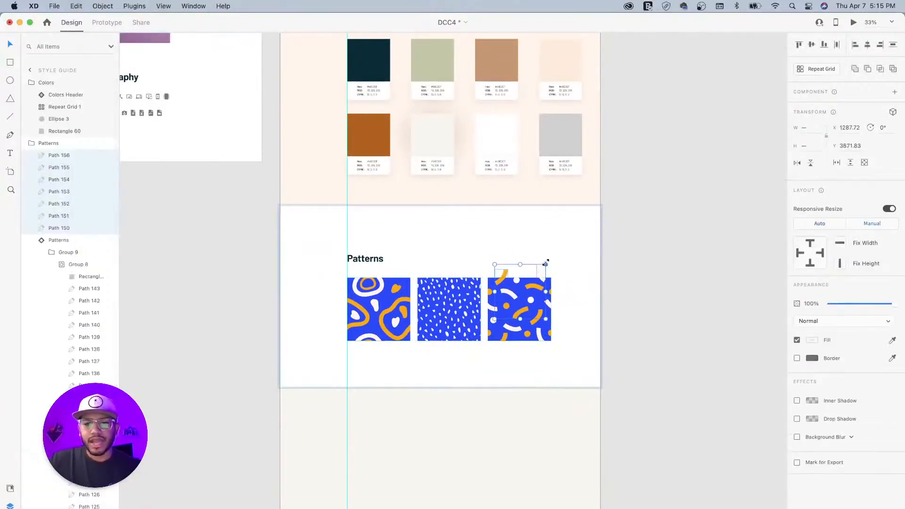
drag(545, 264, 612, 193)
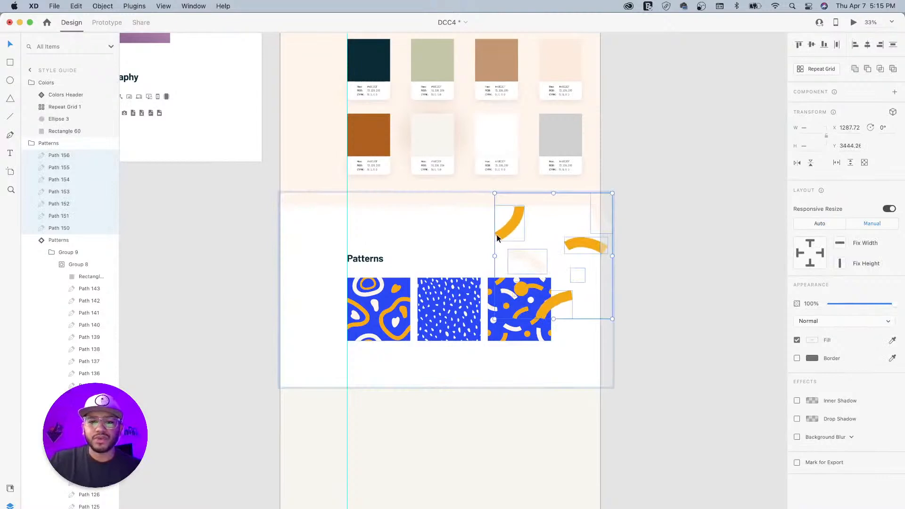
drag(505, 234, 514, 249)
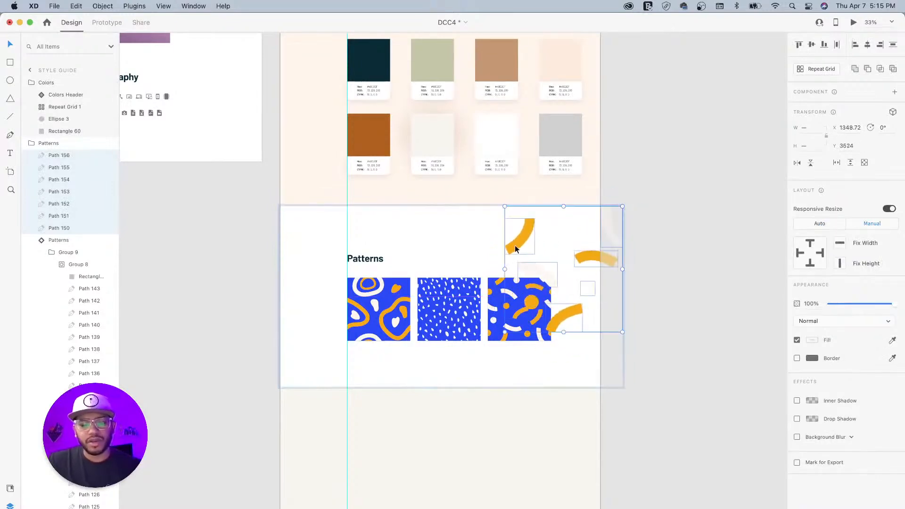
key(super+g)
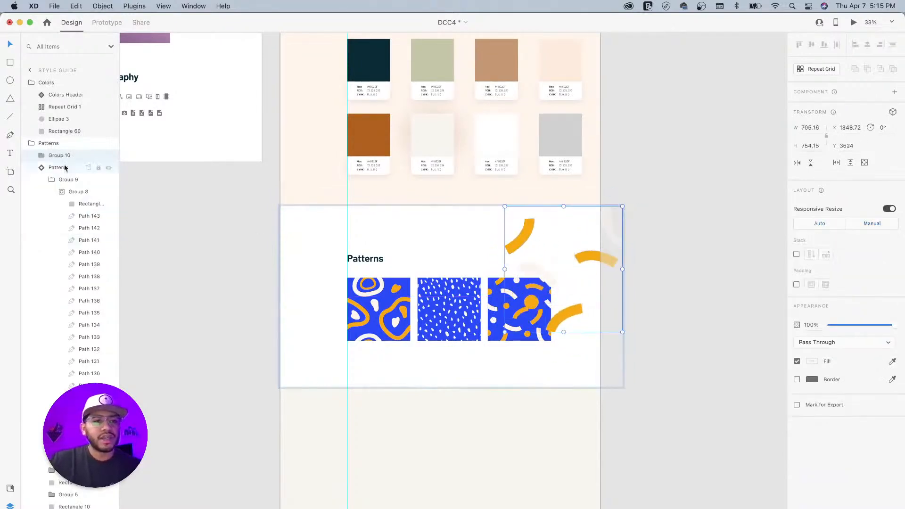
scroll(434, 224, up, 5)
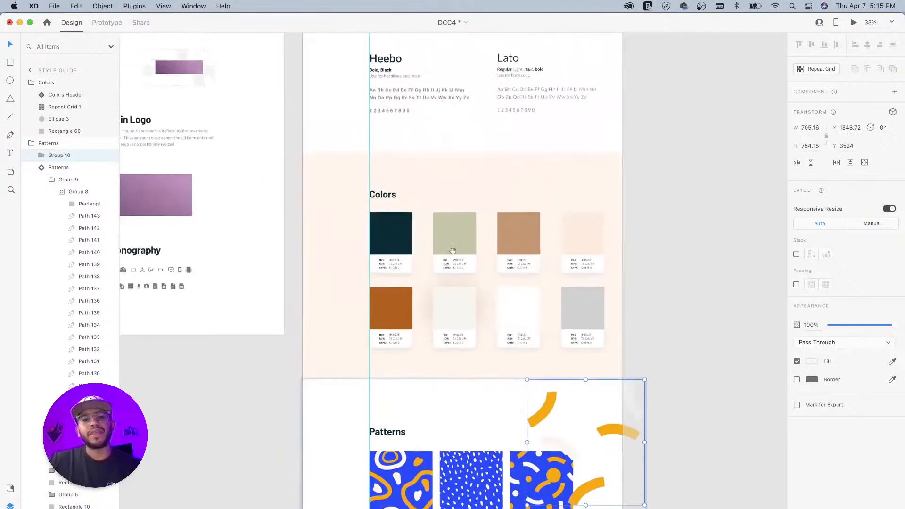
scroll(442, 252, down, 4)
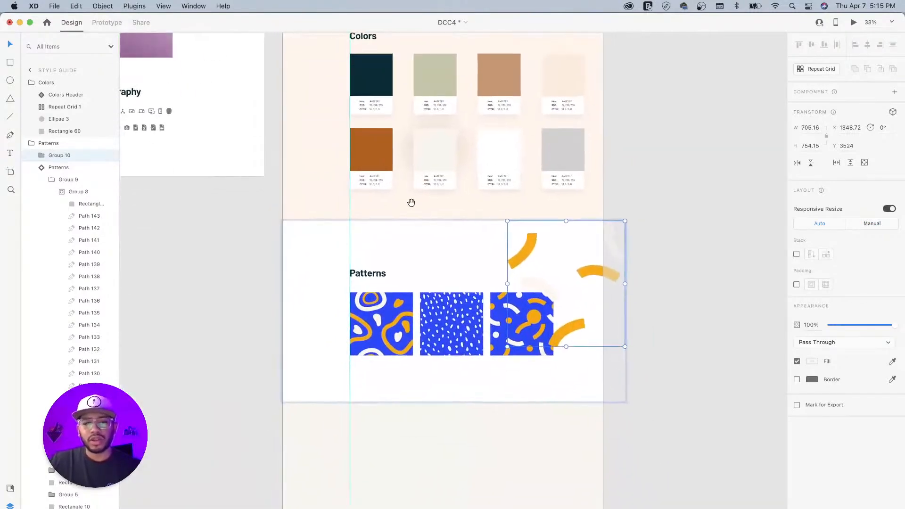
- Fill the Patterns section background with the dark navy swatch
click(315, 234)
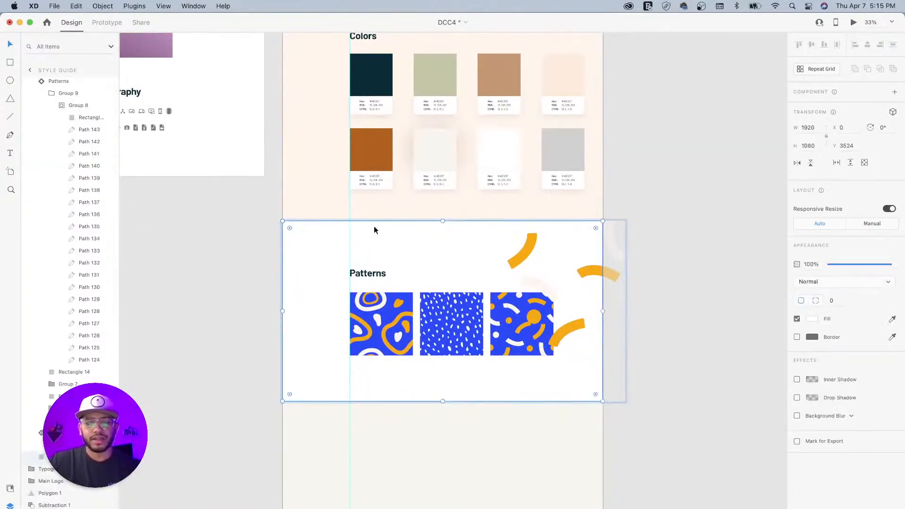
key(i)
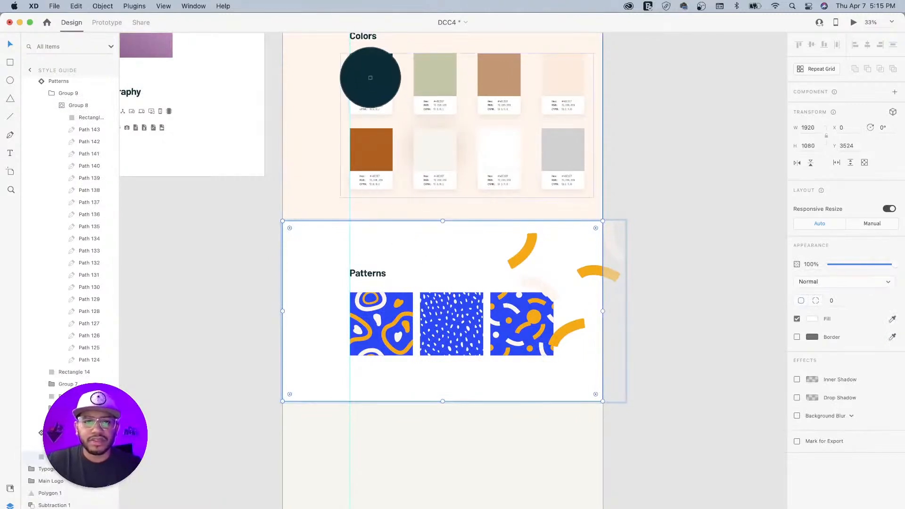
click(370, 78)
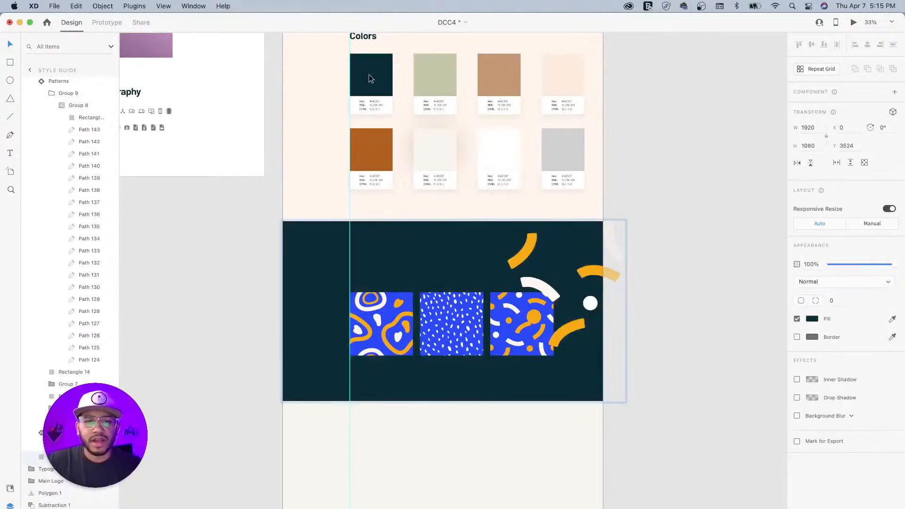
- Make the Patterns heading white and nudge the decorative group further right
click(376, 274)
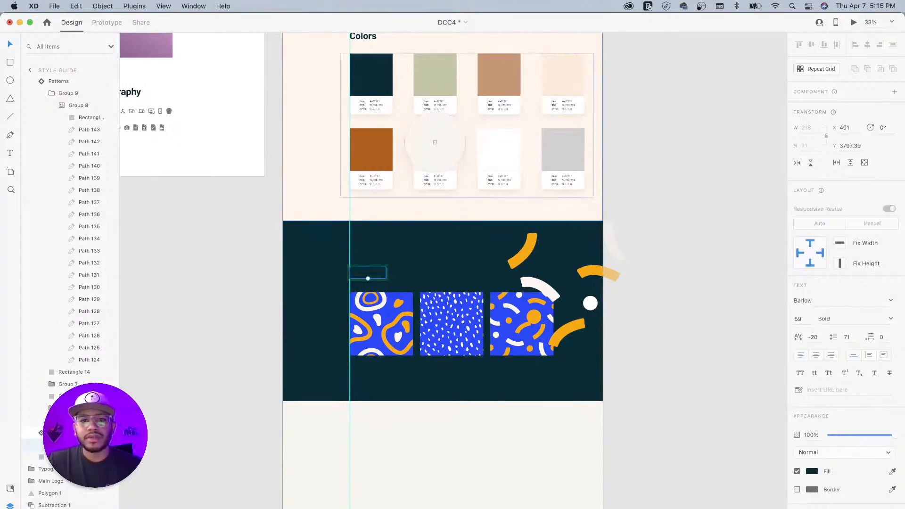
click(571, 44)
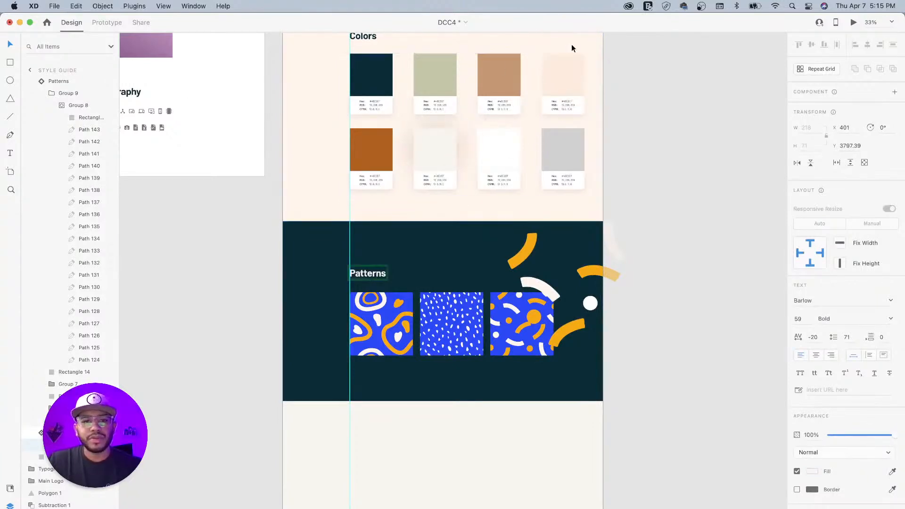
mouse_move(545, 286)
mouse_down()
mouse_move(568, 281)
mouse_move(545, 286)
mouse_up()
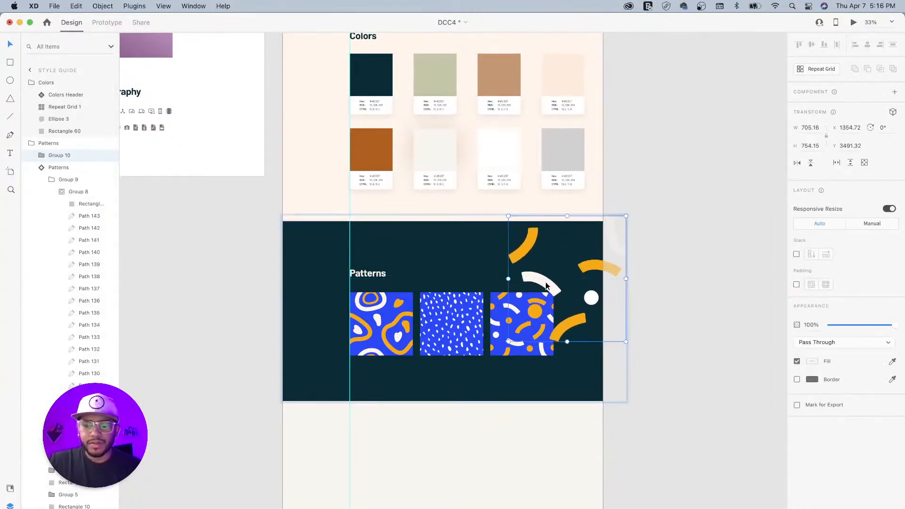
- Restack Group 10 beside the Patterns Header and reposition the decorative shapes
click(52, 180)
drag(42, 160, 44, 272)
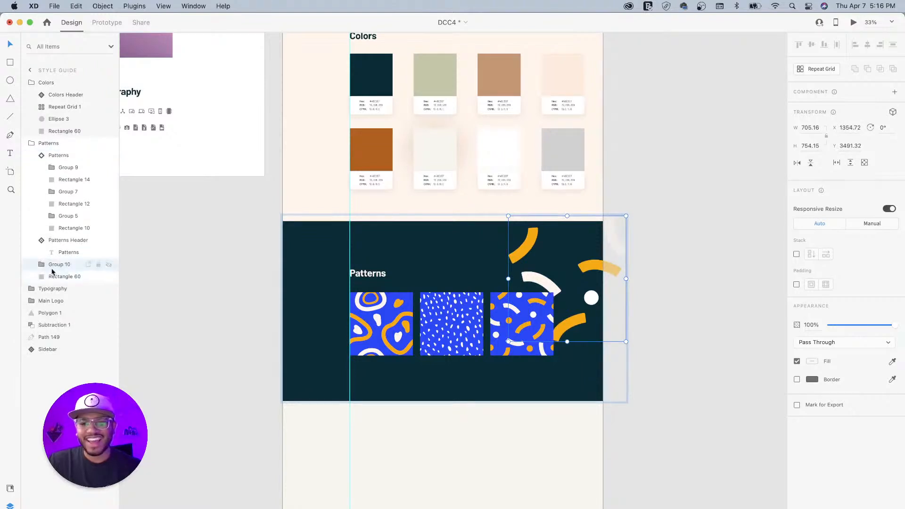
drag(522, 255, 252, 363)
double_click(528, 249)
key(super+z)
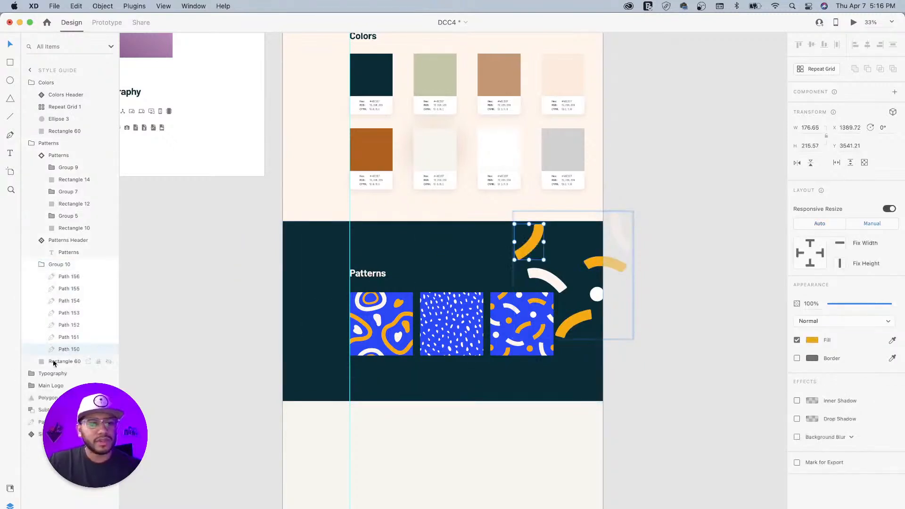
click(41, 264)
click(62, 266)
click(61, 267)
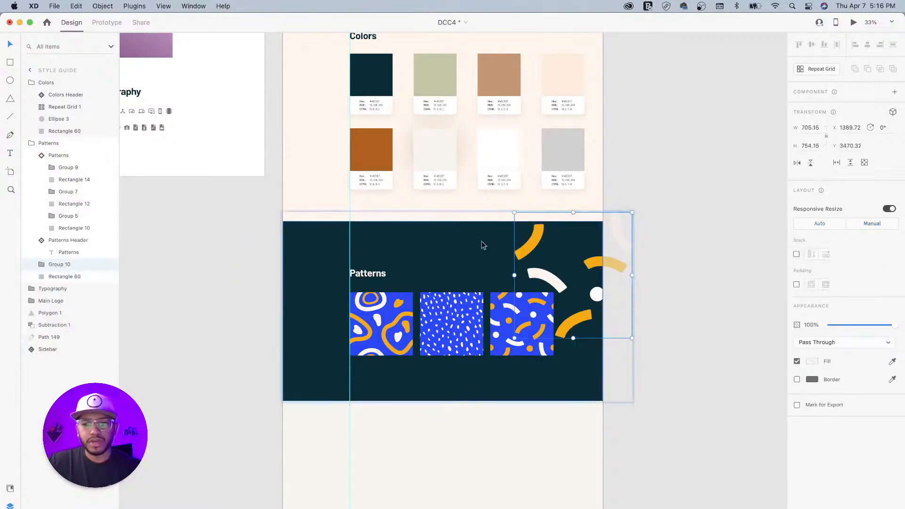
- Duplicate the group to the lower left, enlarge it, and fade both groups to 11% opacity
drag(532, 248, 260, 325)
drag(360, 289, 518, 186)
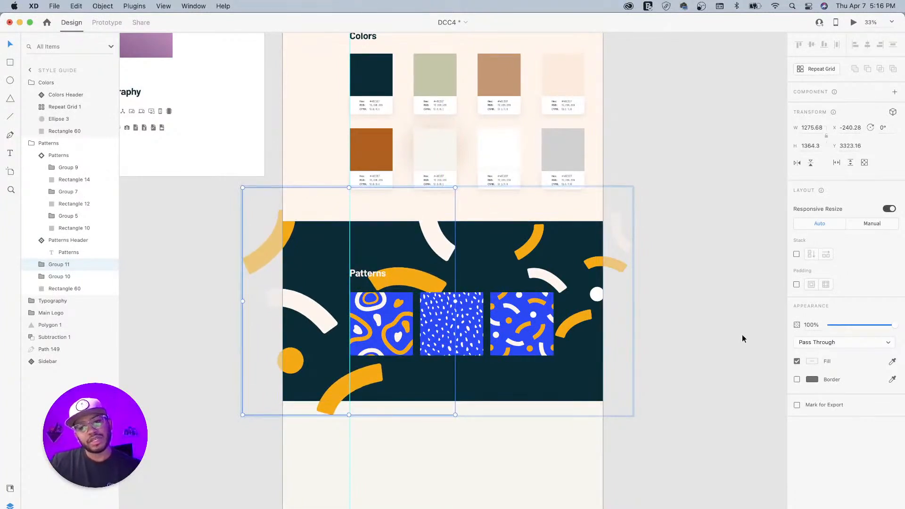
shift+click(540, 238)
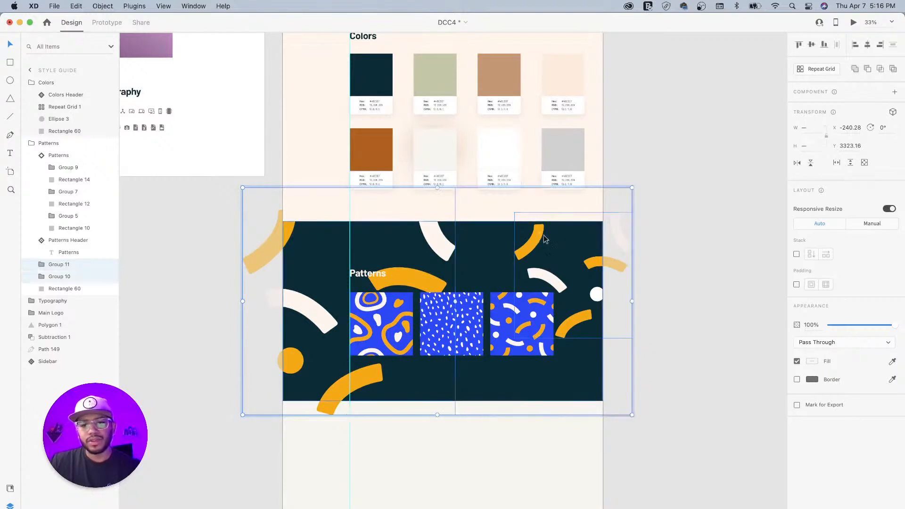
drag(891, 326, 834, 325)
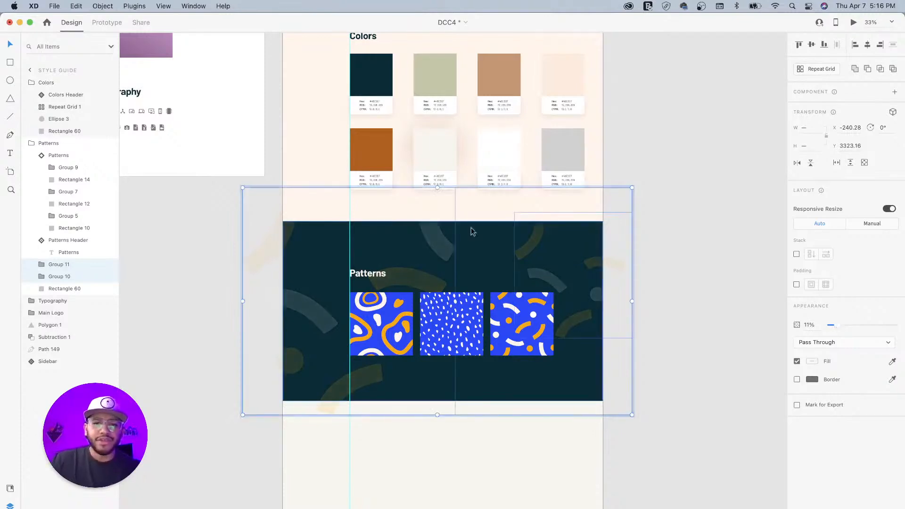
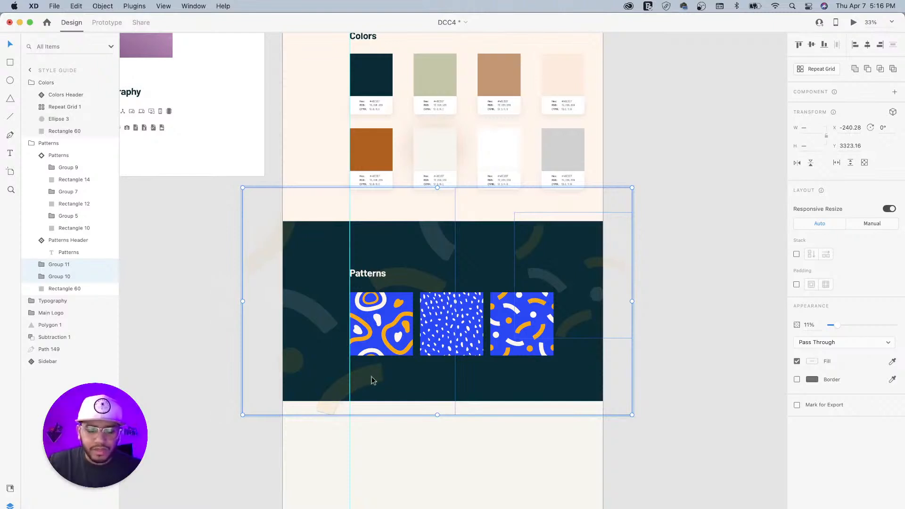
- Group the Group 11 and Group 10 background shapes together into Group 12
click(52, 289)
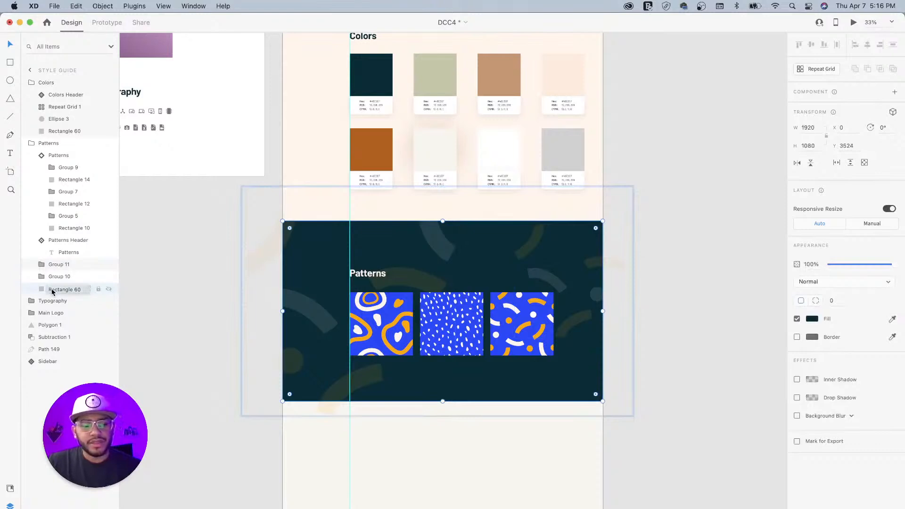
click(70, 266)
shift+click(71, 278)
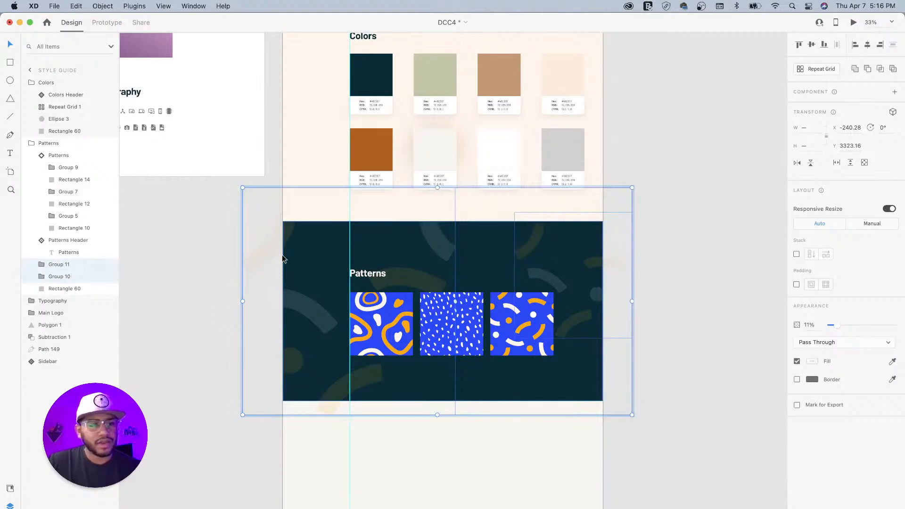
key(super+g)
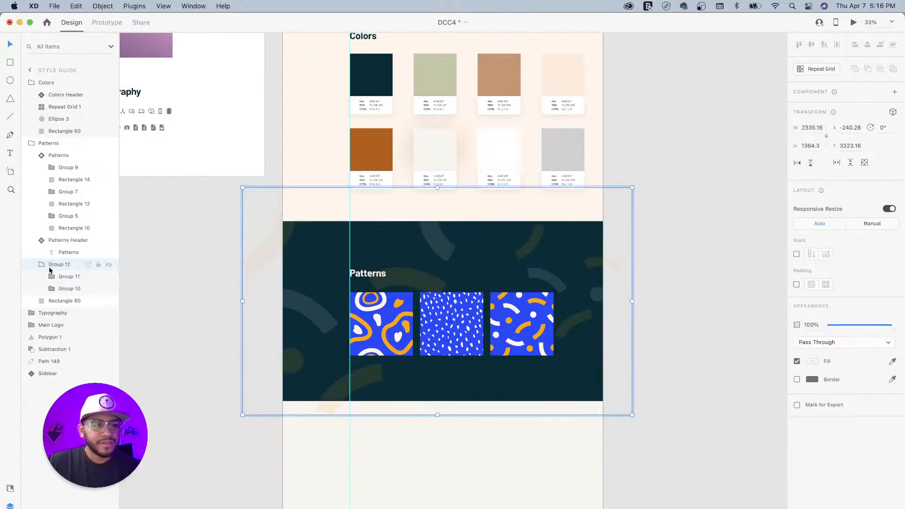
click(64, 278)
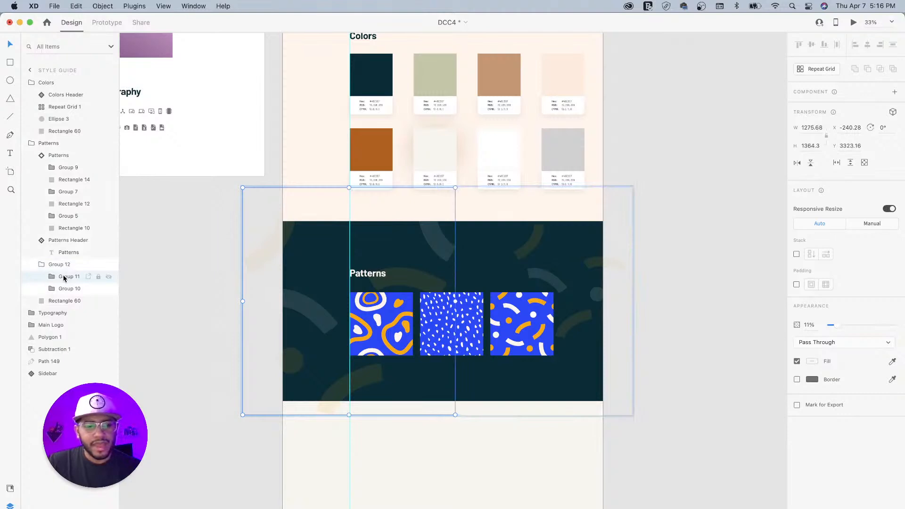
click(36, 264)
- Paste a copy of the dark Patterns rectangle above Group 12 and name it BG Mask
click(55, 265)
key(super+v)
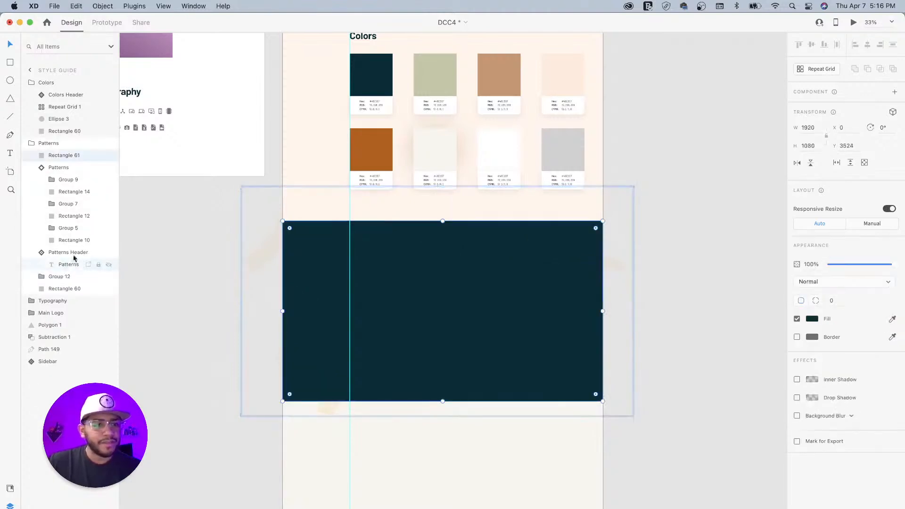
drag(43, 157, 46, 273)
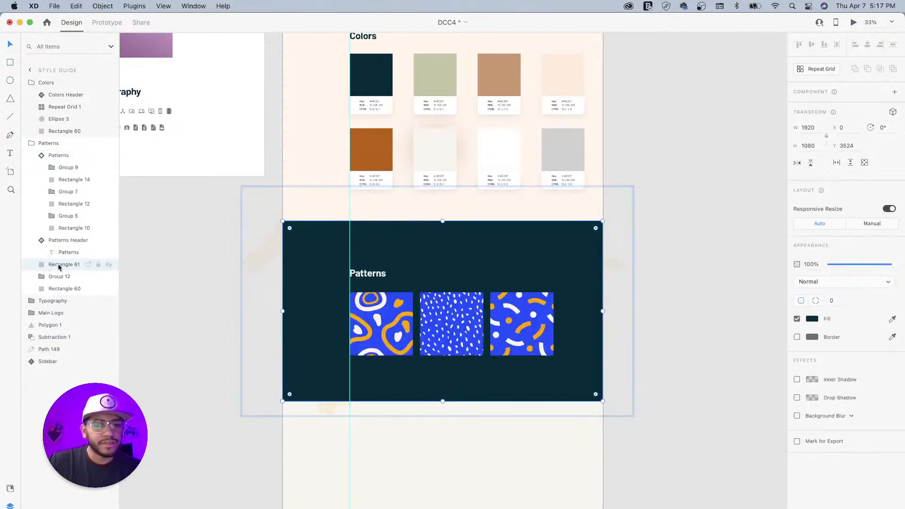
double_click(55, 265)
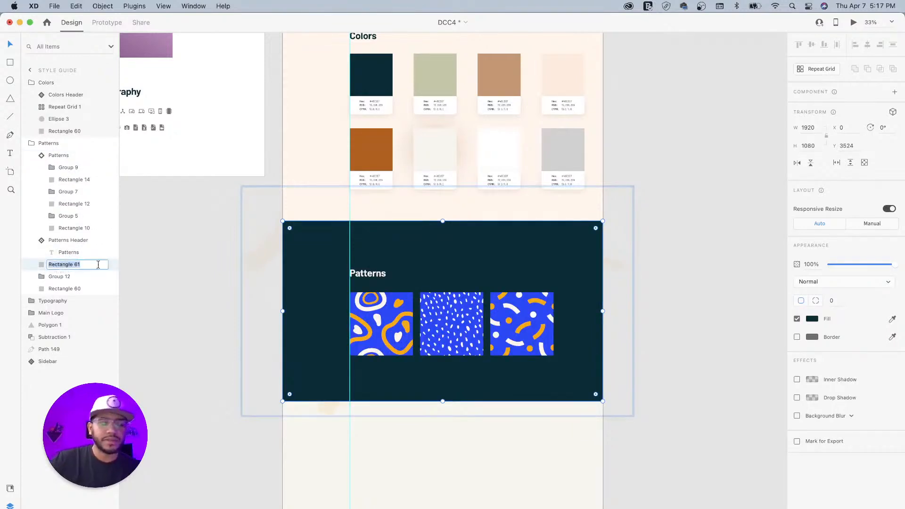
text(BG Mask)
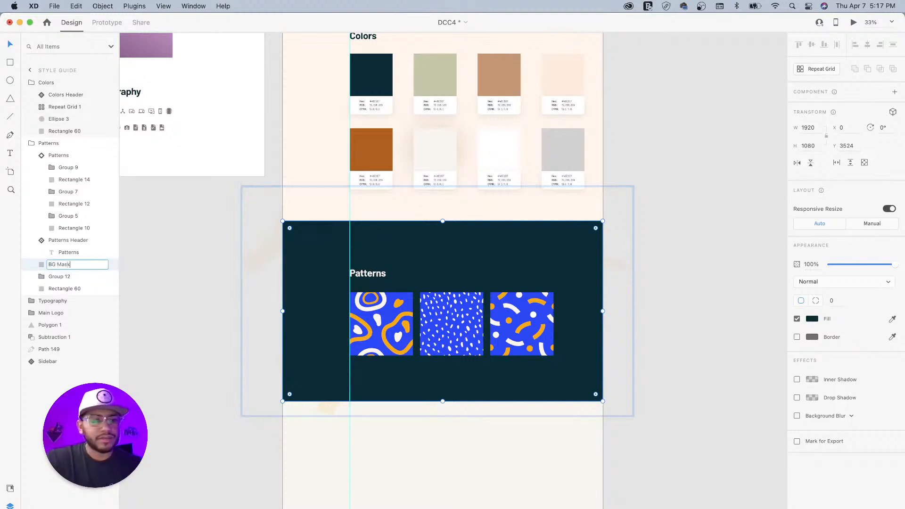
key(Return)
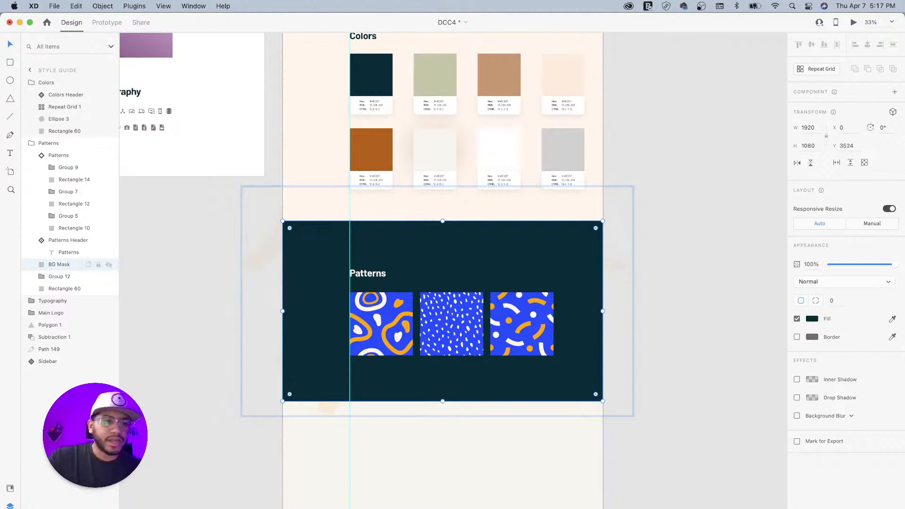
shift+click(58, 277)
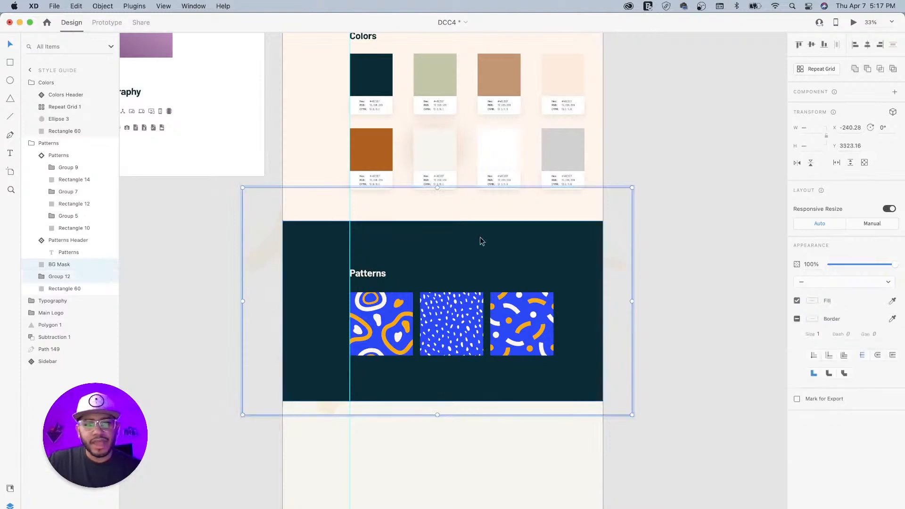
- Mask Group 12 with BG Mask so the faint shapes clip to the Patterns panel
right_click(439, 244)
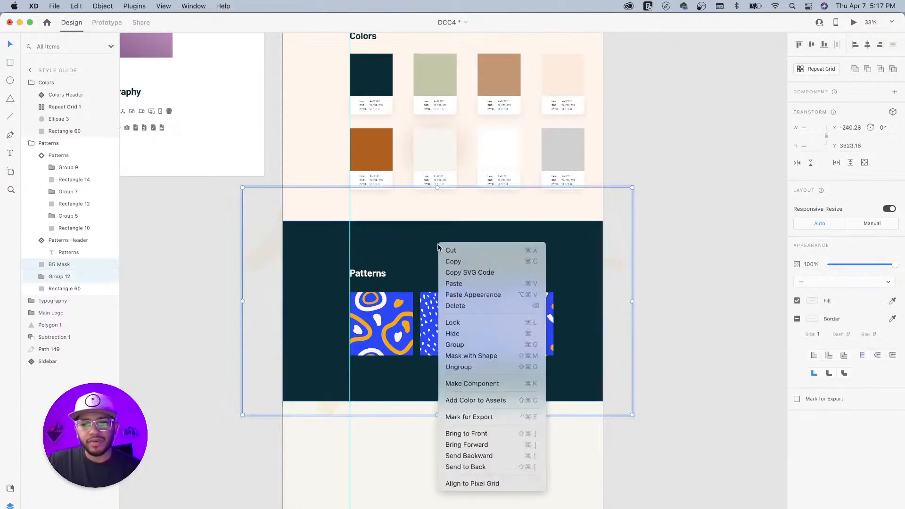
click(471, 355)
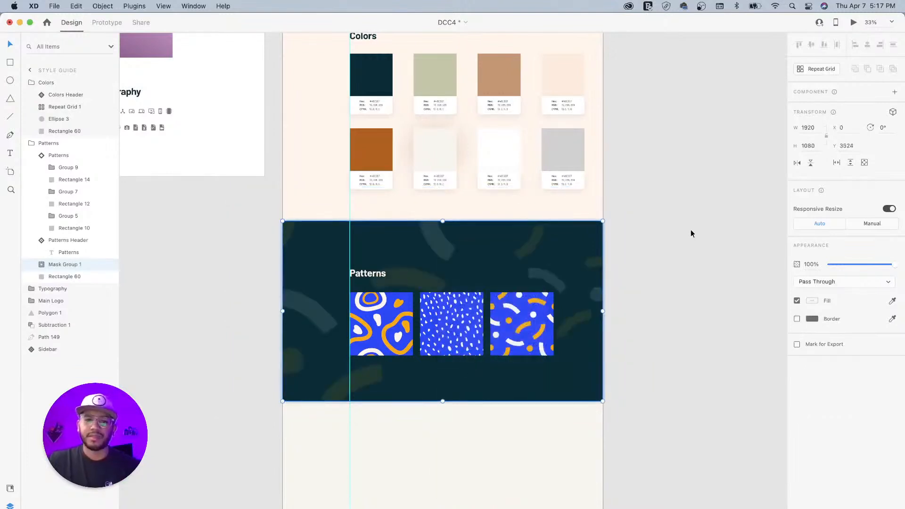
click(653, 249)
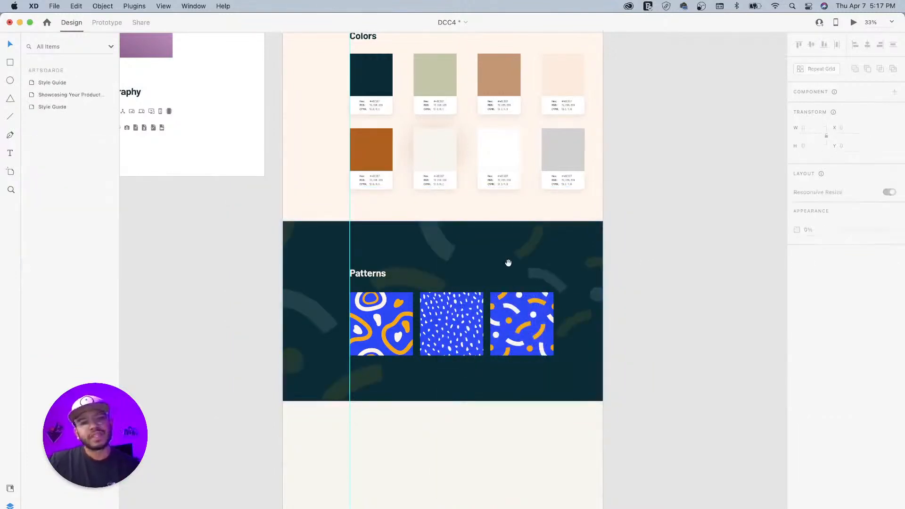
scroll(518, 278, left, 2)
scroll(518, 278, up, 1)
key(super+equal)
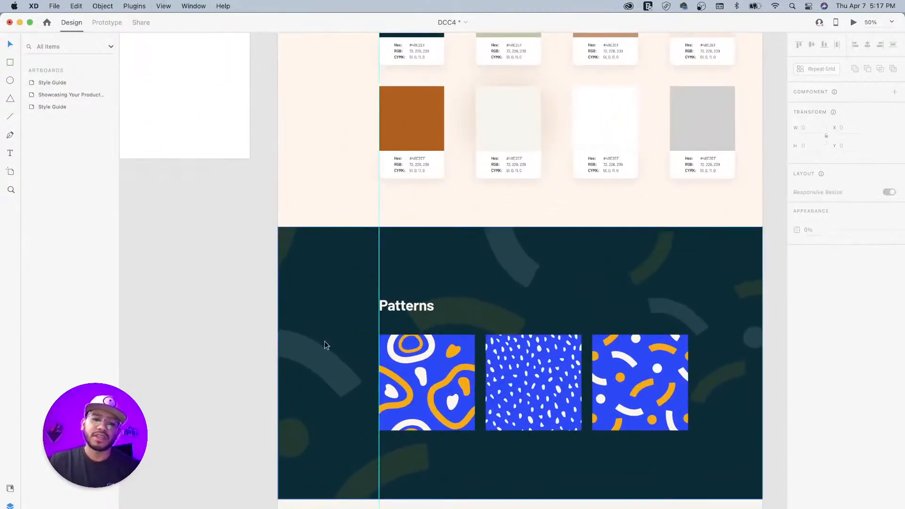
- Lower the opacity of Group 11 and Group 10 inside the mask to 8%
click(310, 344)
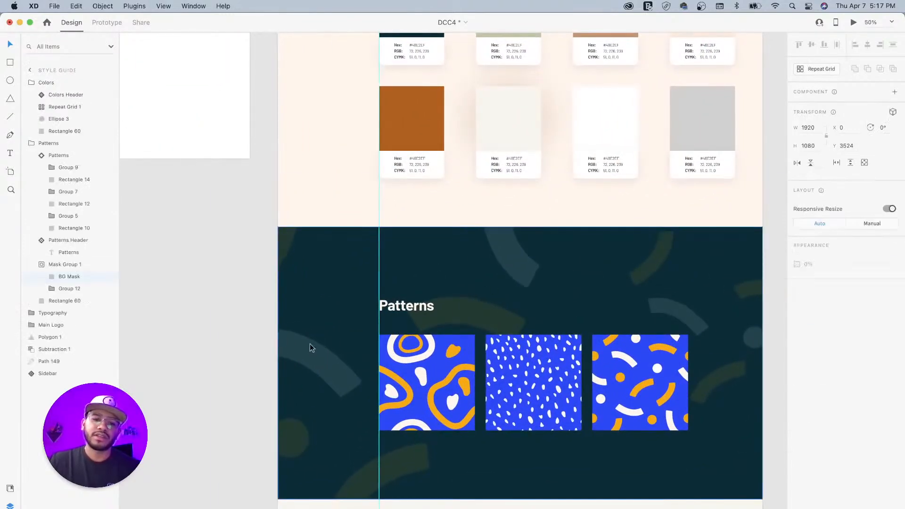
click(57, 288)
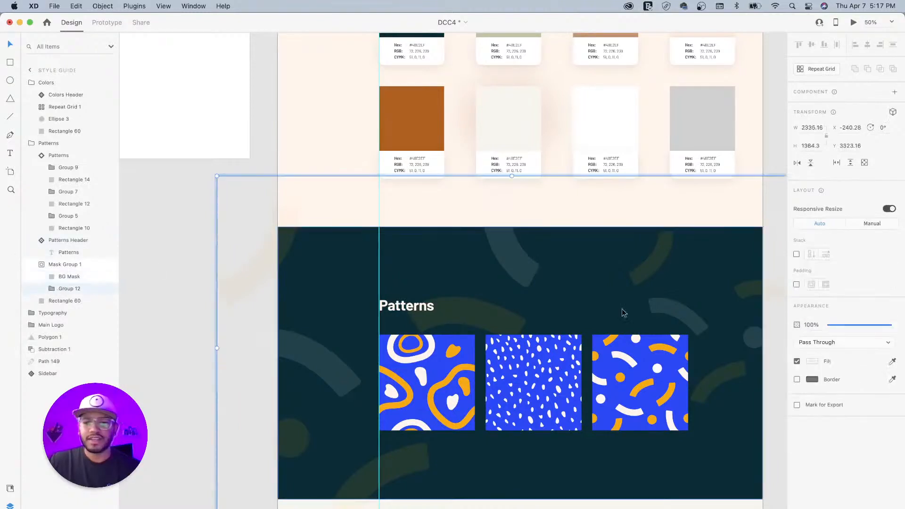
click(52, 288)
click(71, 305)
shift+click(75, 313)
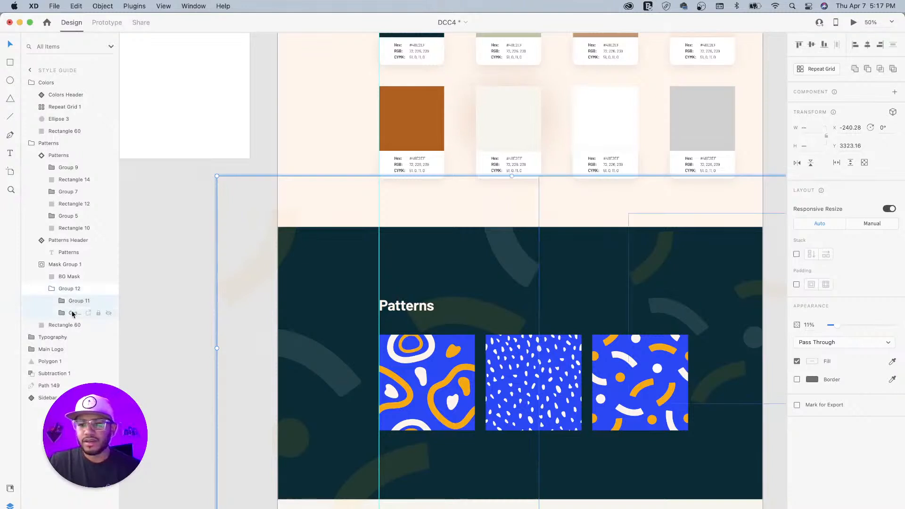
drag(835, 327, 834, 327)
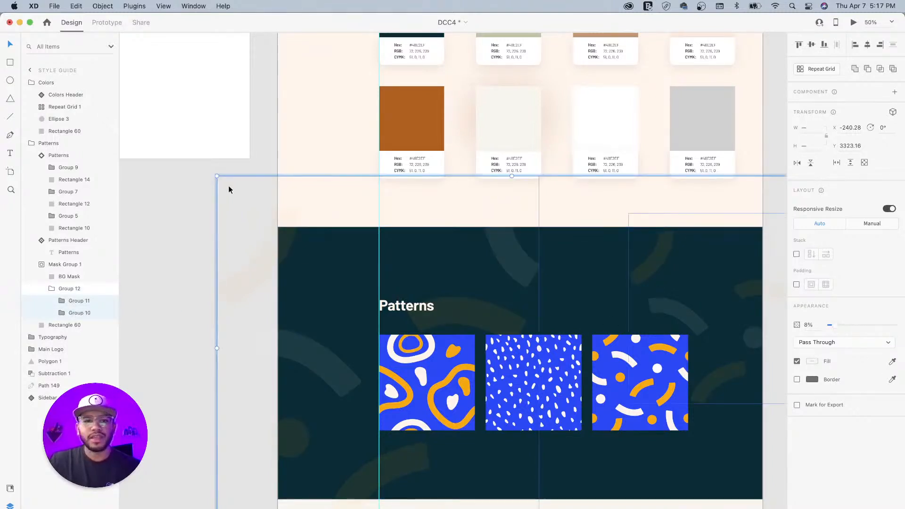
click(186, 193)
key(super+minus)
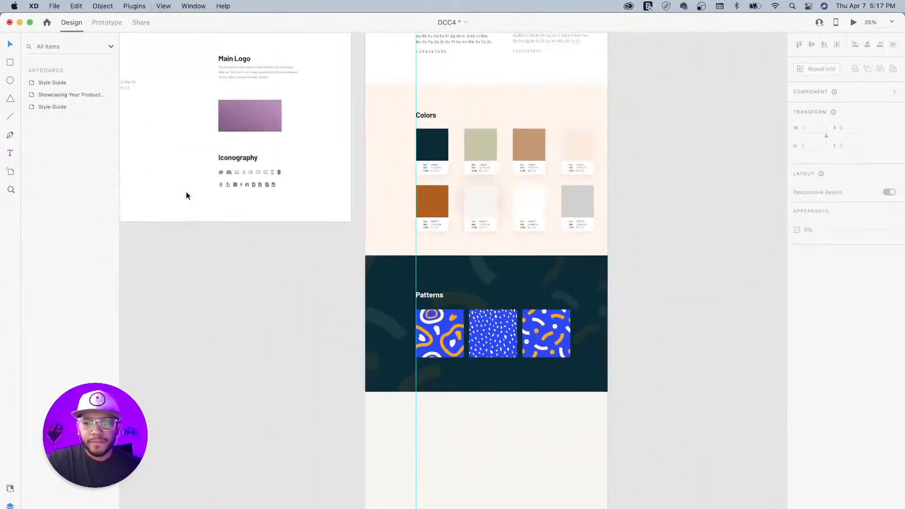
scroll(555, 236, up, 5)
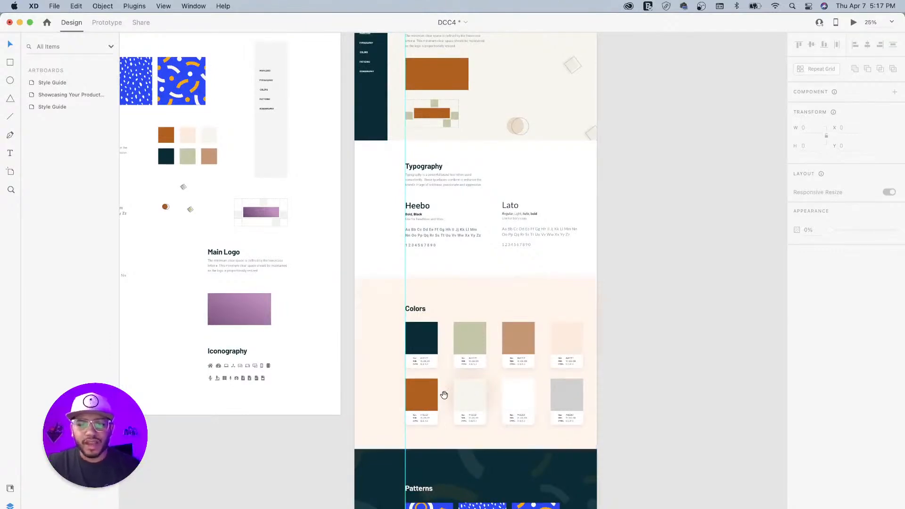
drag(445, 399, 485, 266)
scroll(485, 266, down, 5)
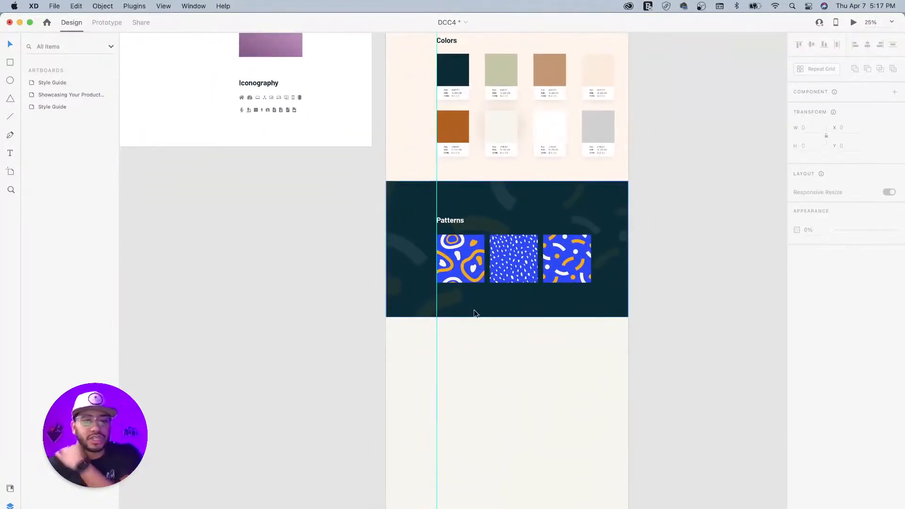
scroll(517, 190, up, 7)
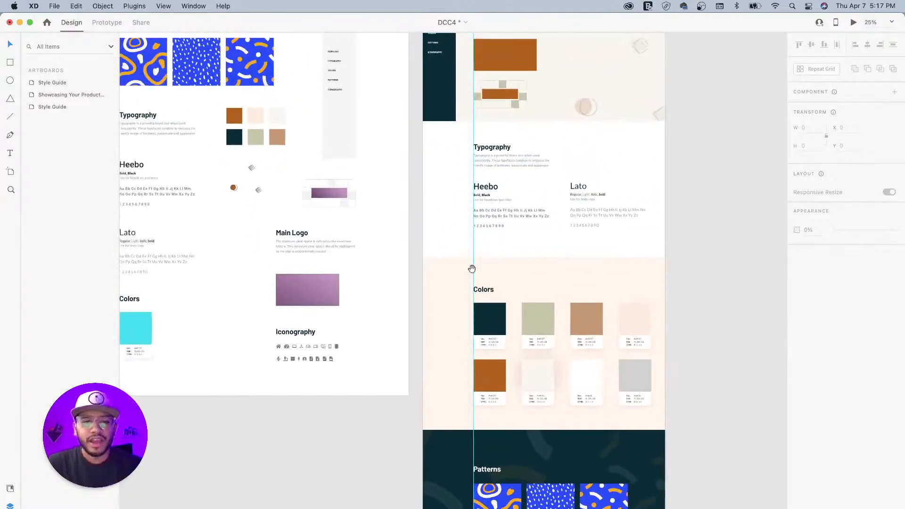
drag(471, 271, 528, 328)
drag(455, 309, 413, 286)
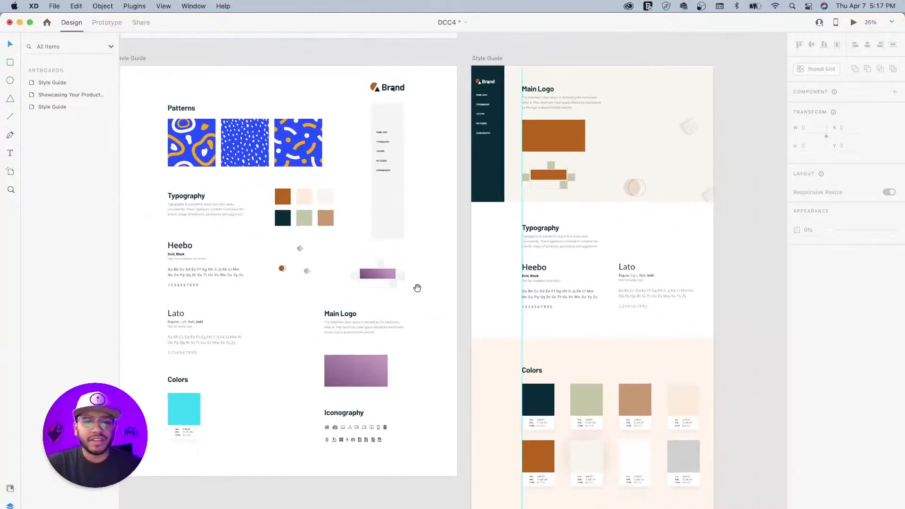
drag(453, 246, 444, 270)
drag(479, 333, 401, 195)
drag(471, 299, 468, 207)
drag(632, 302, 539, 357)
drag(539, 225, 565, 193)
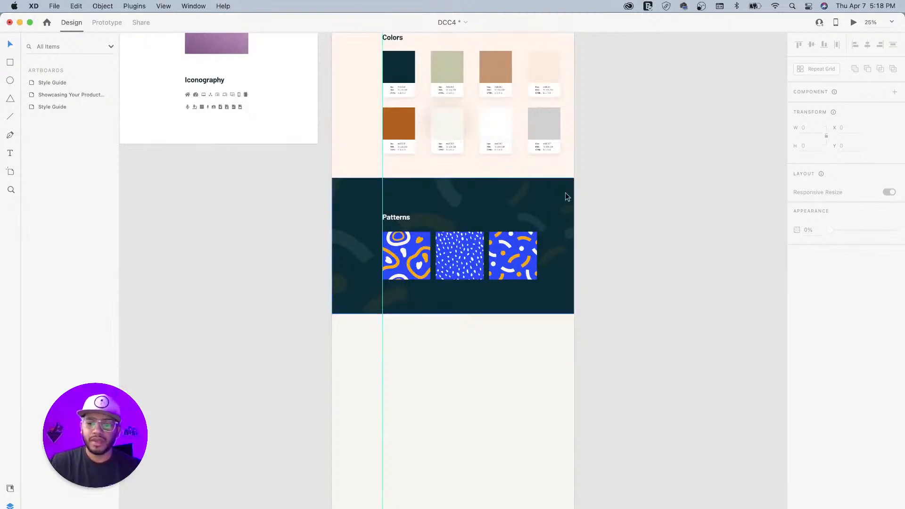
drag(610, 188, 603, 308)
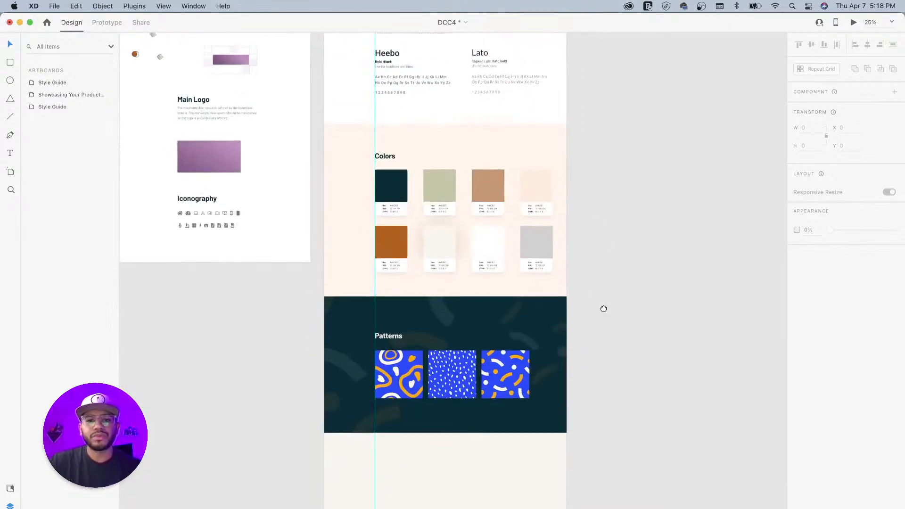
- Place a copy of the Typography section directly under the Patterns section
click(522, 104)
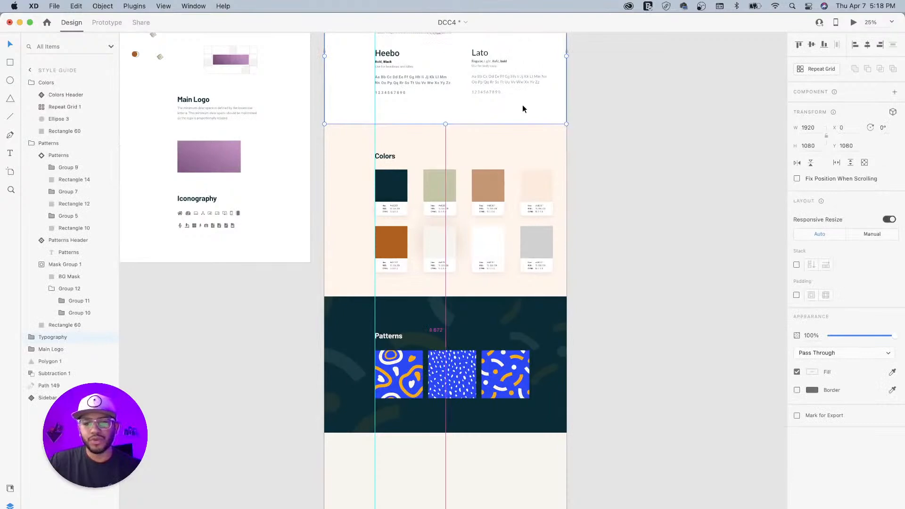
drag(519, 256, 517, 508)
drag(589, 374, 640, 210)
drag(500, 300, 505, 334)
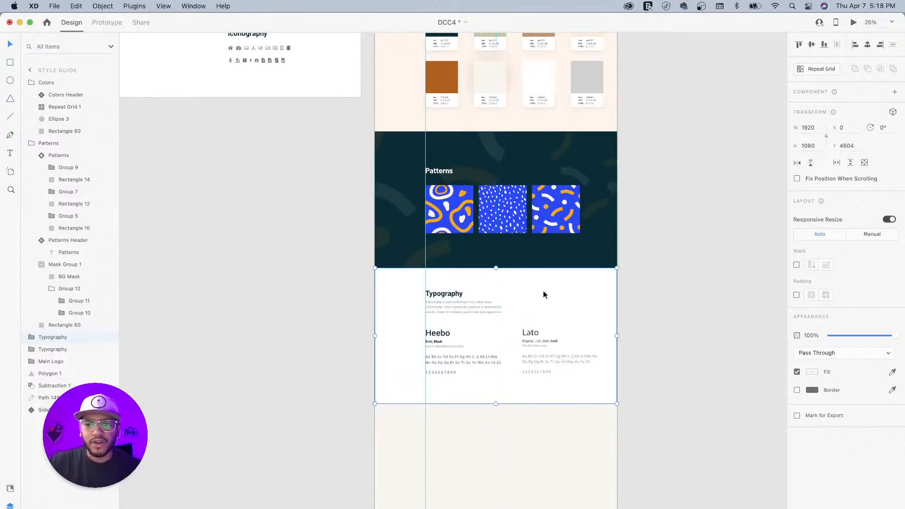
key(super+equal)
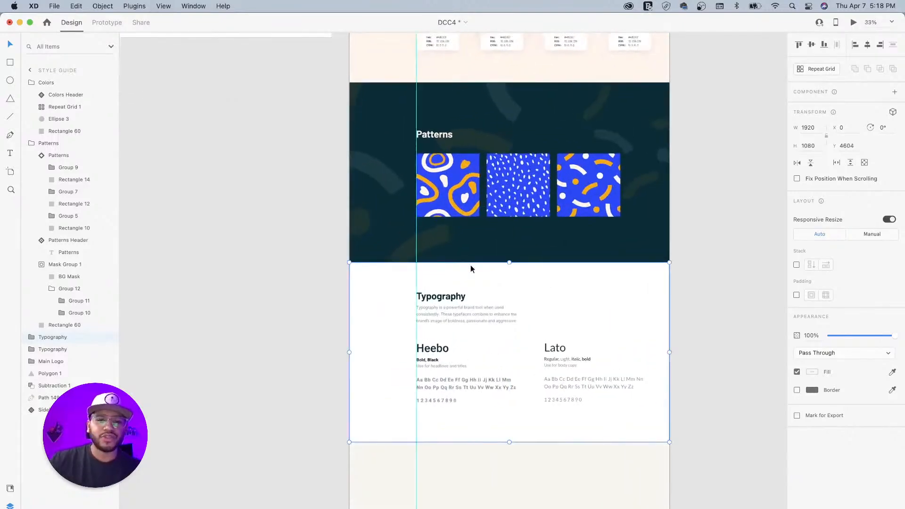
- Select the Iconography heading and icons on the Main Logo artboard
drag(337, 114, 376, 269)
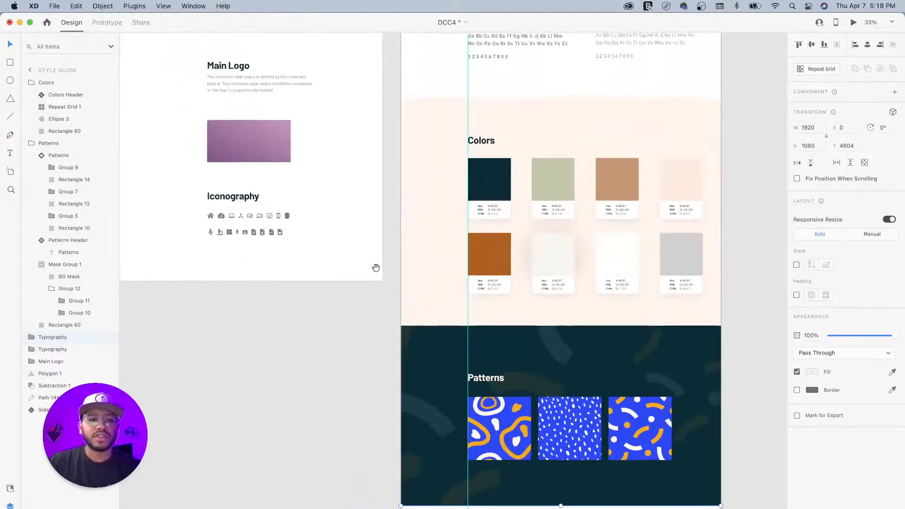
click(244, 198)
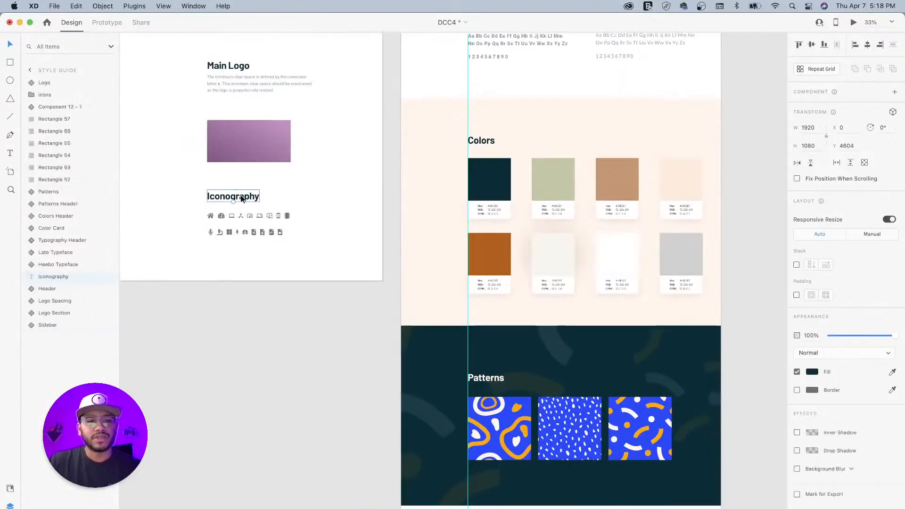
shift+click(287, 216)
- Delete the Typography heading and the Heebo and Lato typeface blocks
drag(656, 343, 620, 117)
drag(510, 321, 468, 189)
double_click(411, 234)
click(521, 236)
shift+click(404, 243)
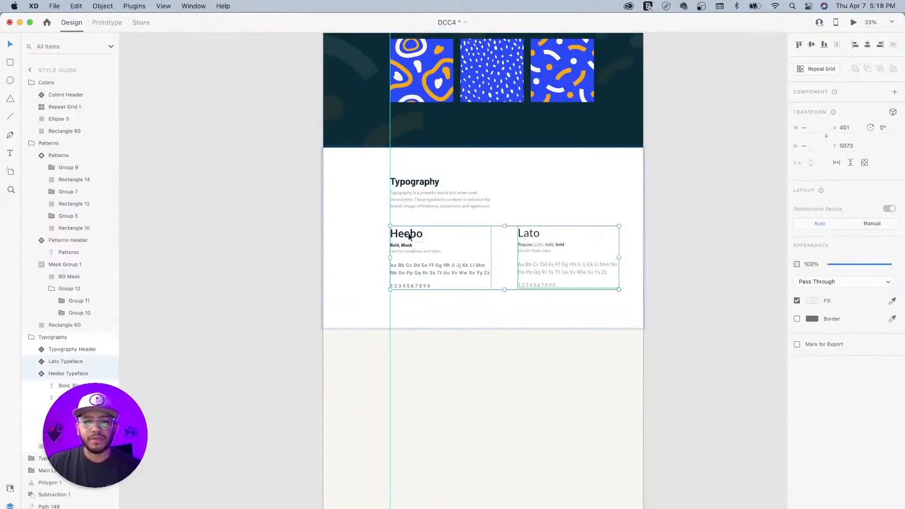
shift+click(418, 181)
key(Delete)
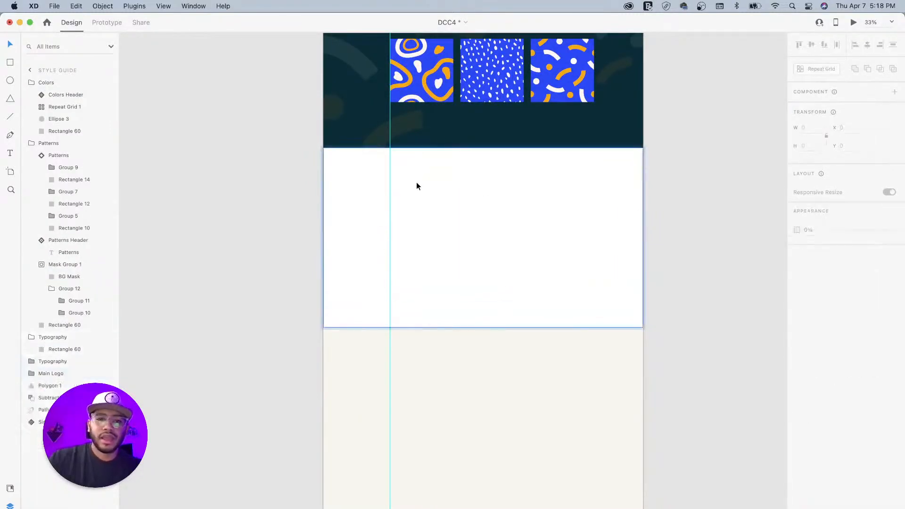
- Paste the Iconography heading and two icon rows into the empty section, aligned to the guide
key(super+v)
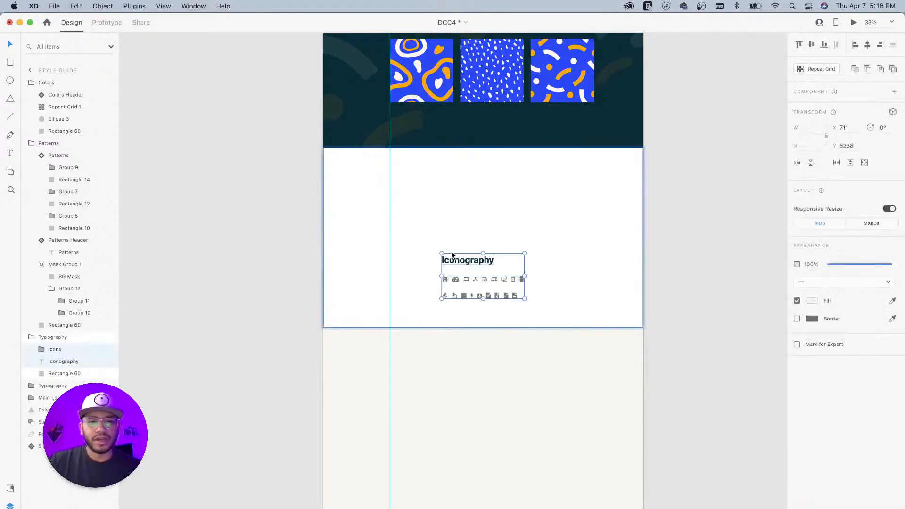
drag(448, 259, 407, 203)
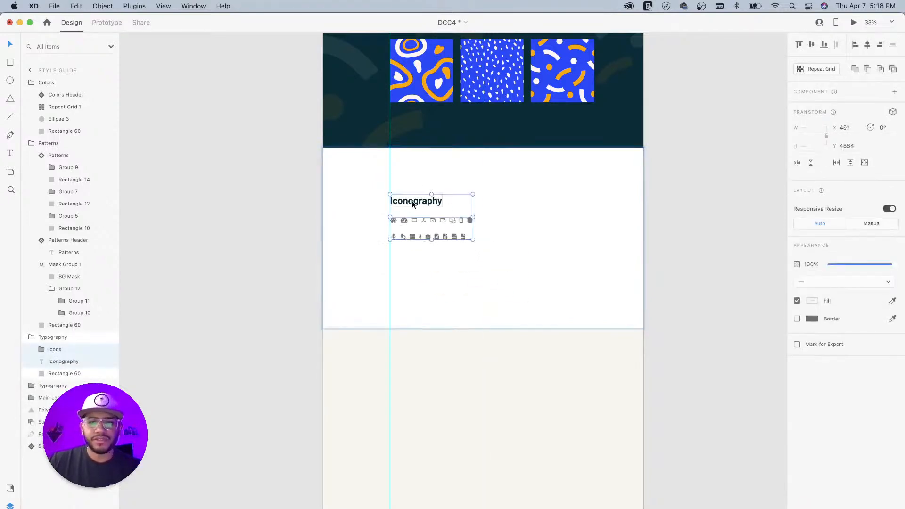
double_click(407, 203)
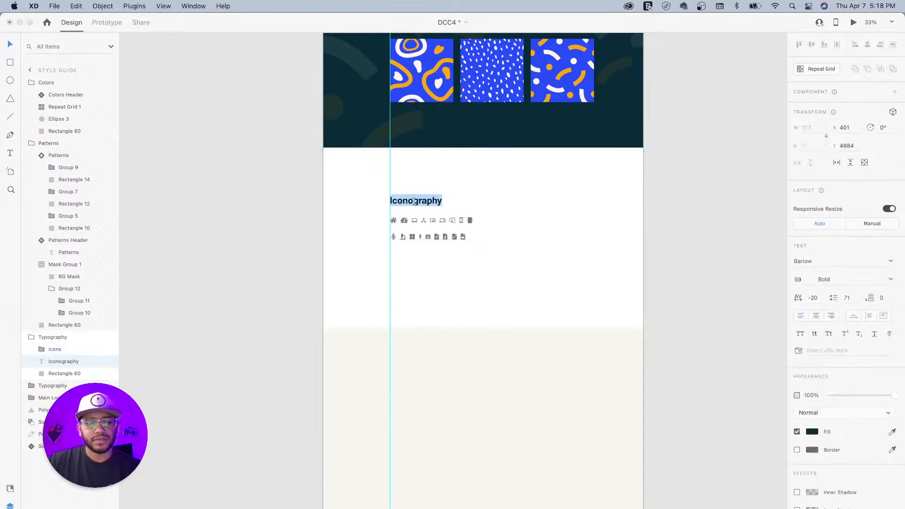
- Rename the section's group layer to Iconography and collapse the group layers
double_click(66, 337)
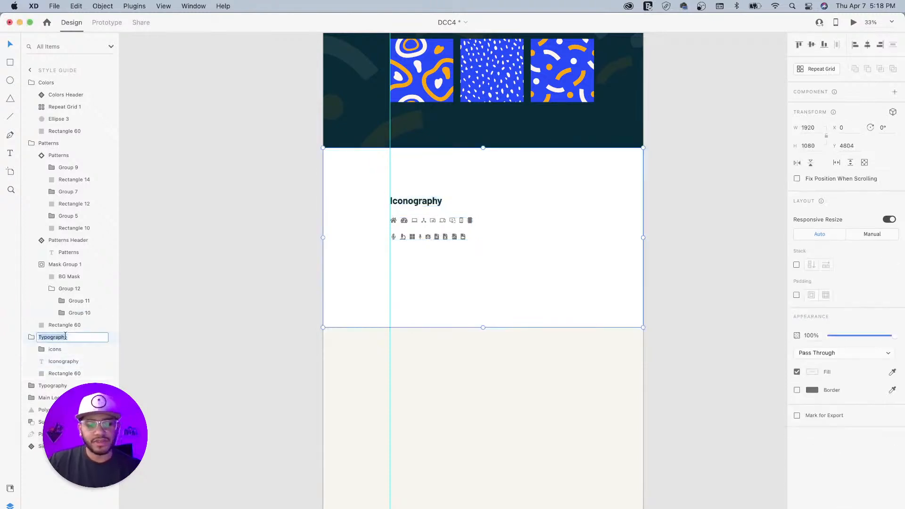
text(Iconography)
key(Return)
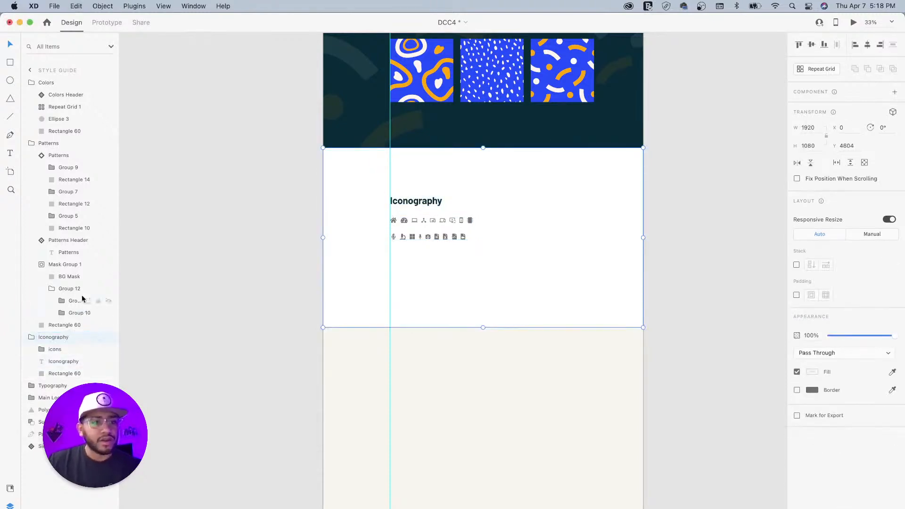
click(36, 146)
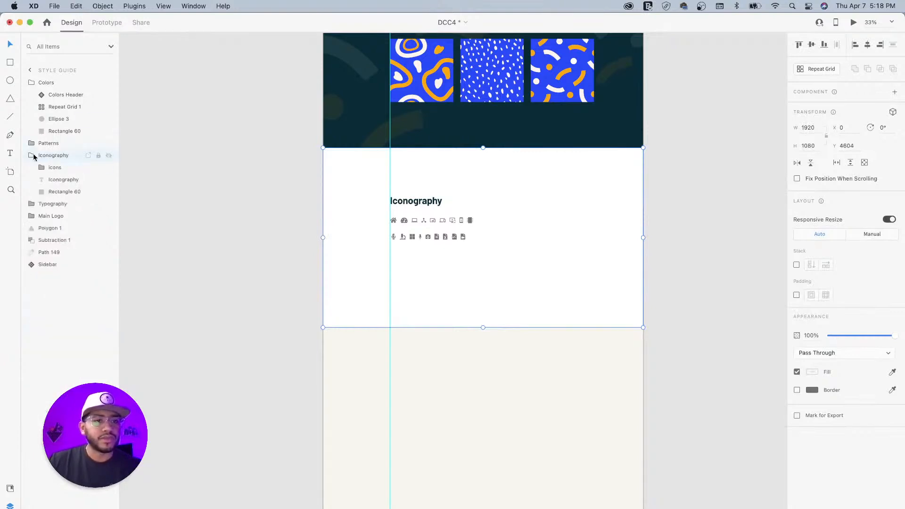
click(30, 156)
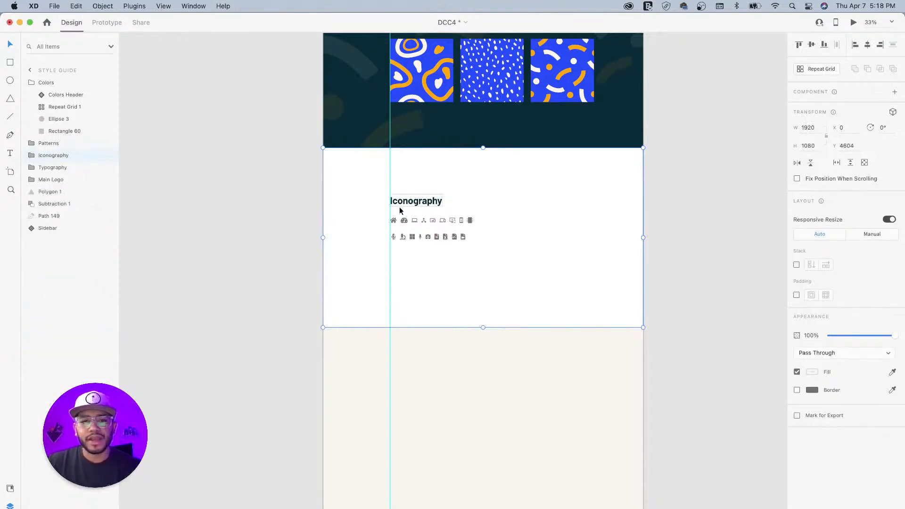
drag(700, 248, 684, 355)
drag(580, 361, 608, 253)
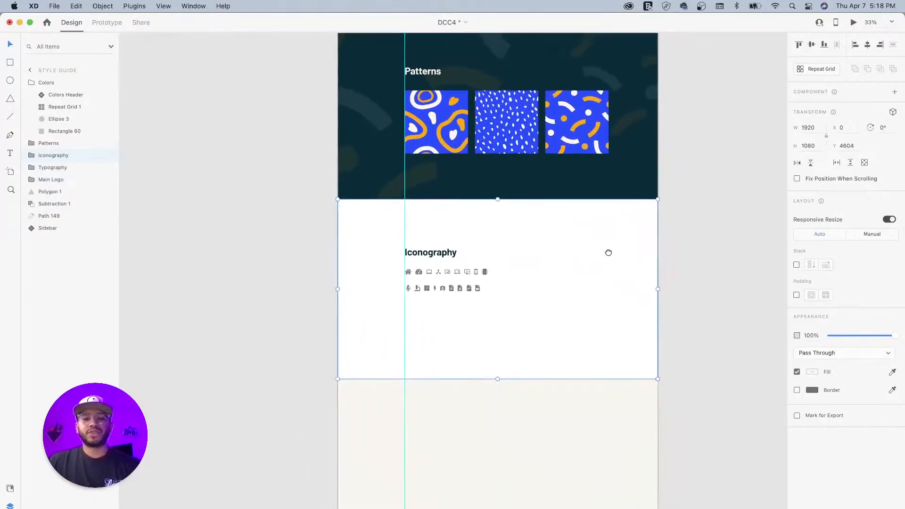
- Select every icon in both rows and fill them with the orange sampled from the Colors palette
double_click(485, 272)
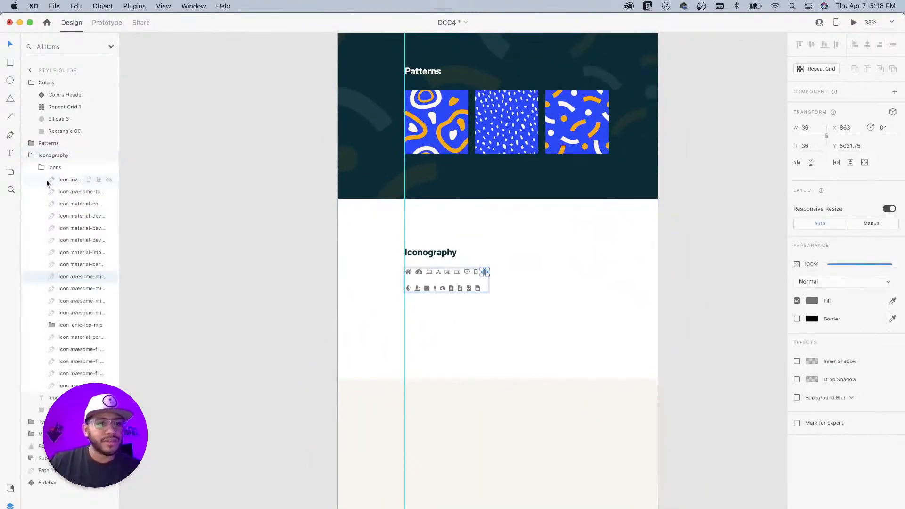
click(63, 181)
shift+click(64, 385)
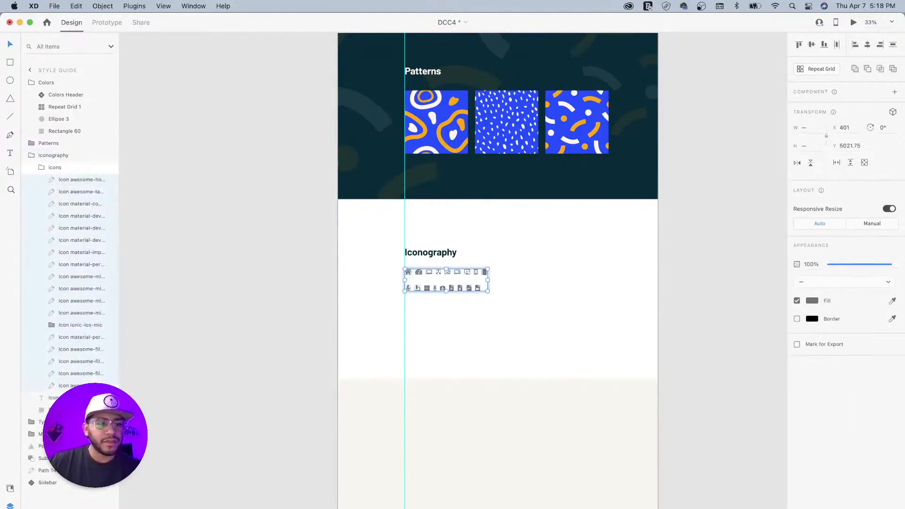
scroll(608, 192, up, 5)
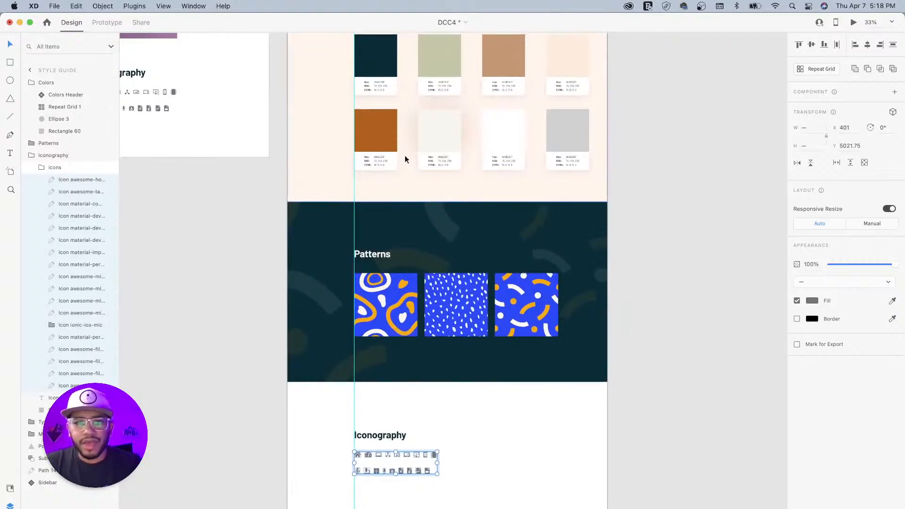
click(892, 301)
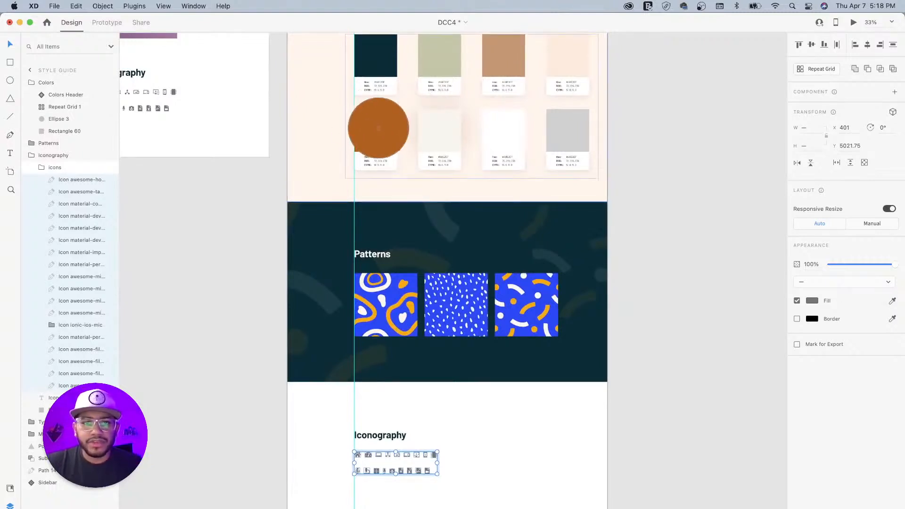
click(384, 127)
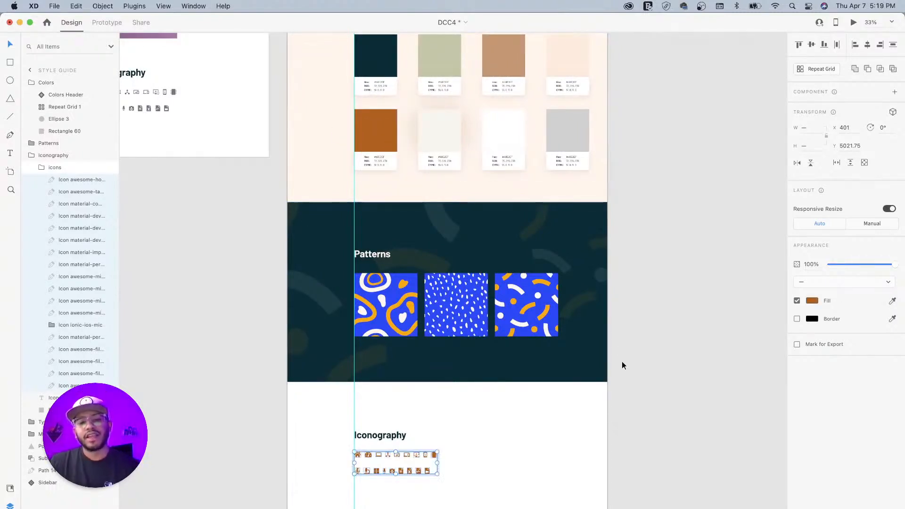
scroll(642, 354, down, 5)
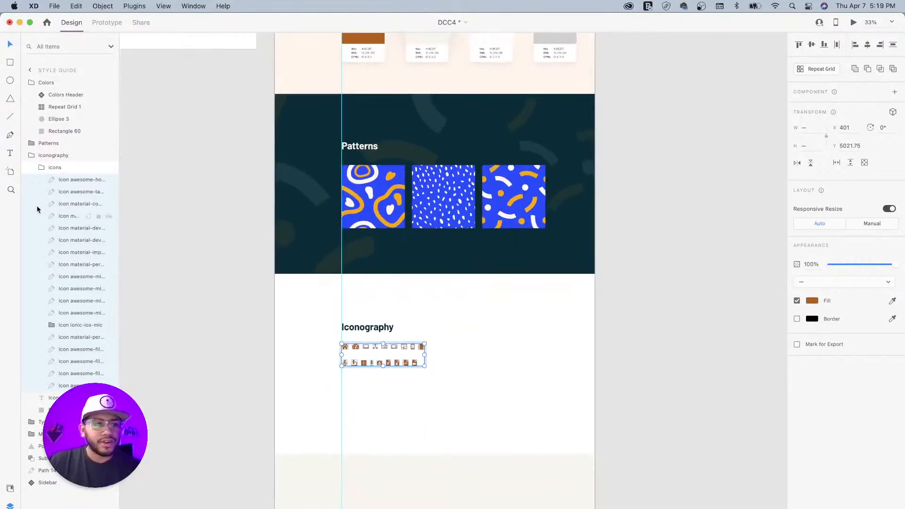
click(40, 169)
- Duplicate the orange icon group and place the copy to its right
click(57, 168)
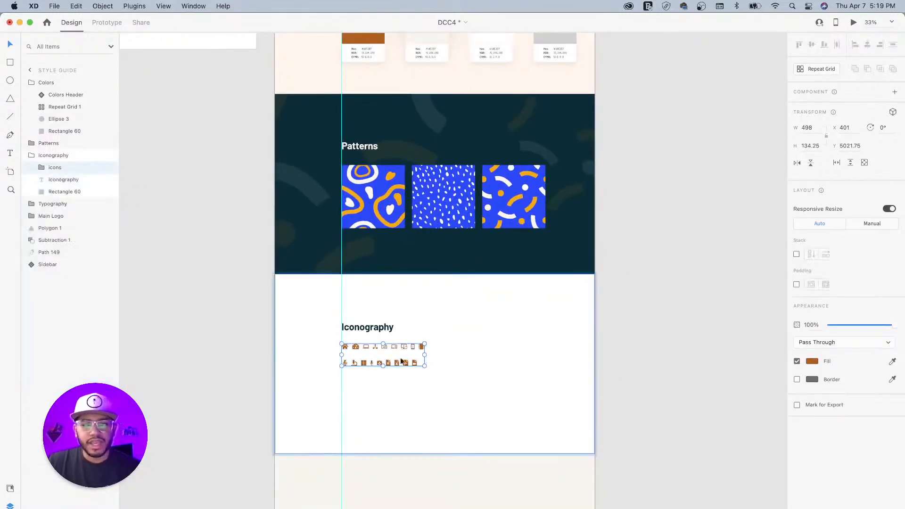
click(489, 347)
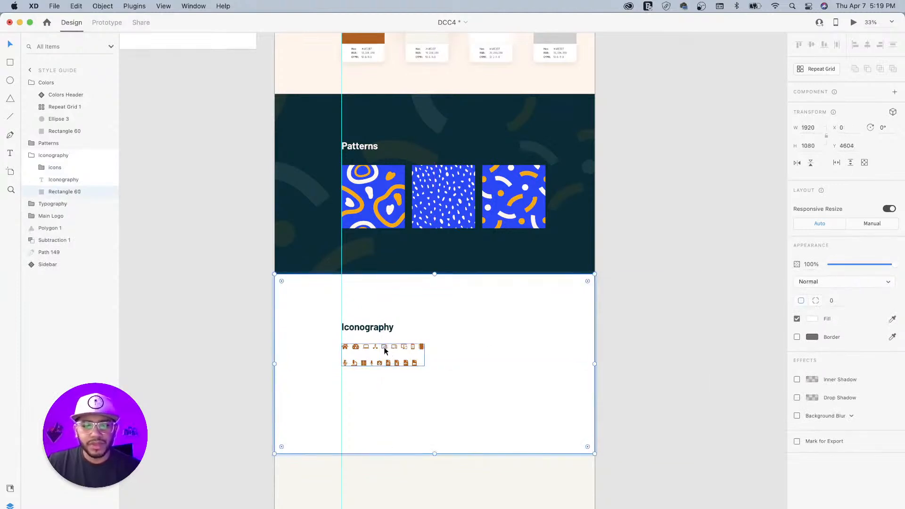
click(384, 347)
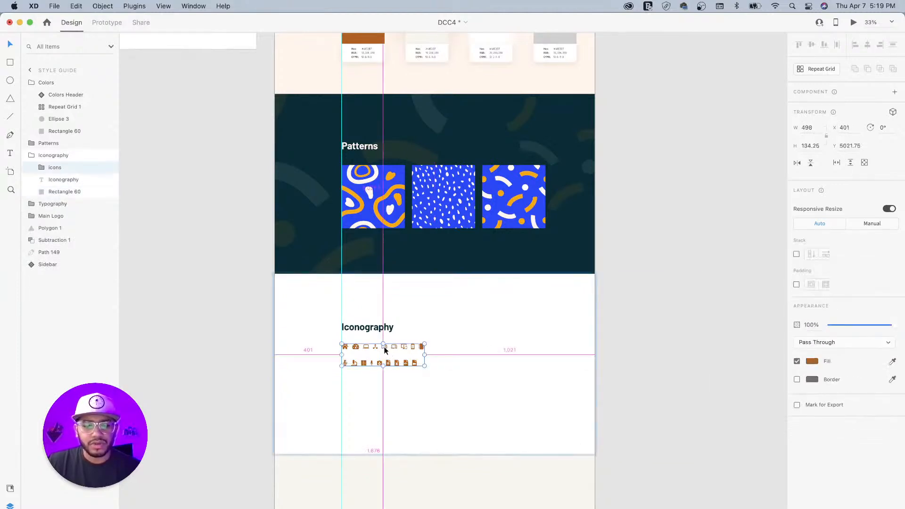
drag(384, 348, 484, 347)
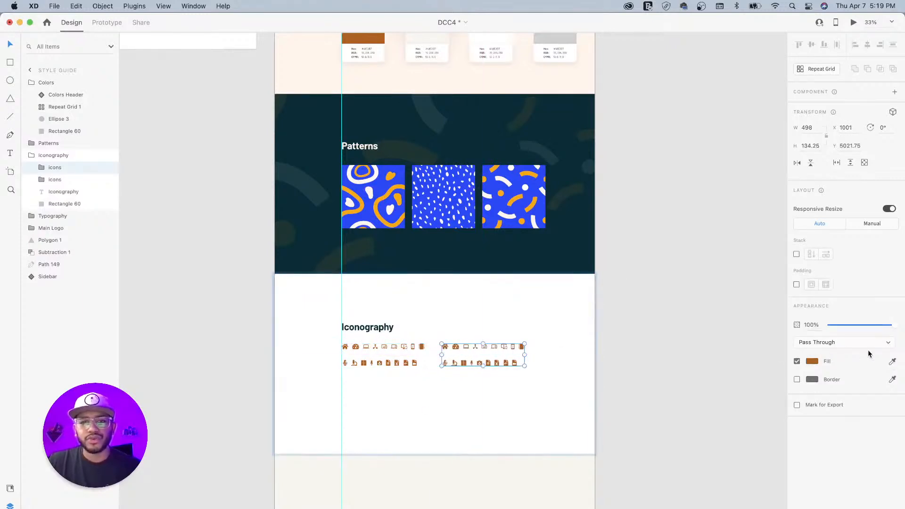
- Fill the copied icon set with the dark navy swatch sampled from the palette
scroll(601, 269, up, 5)
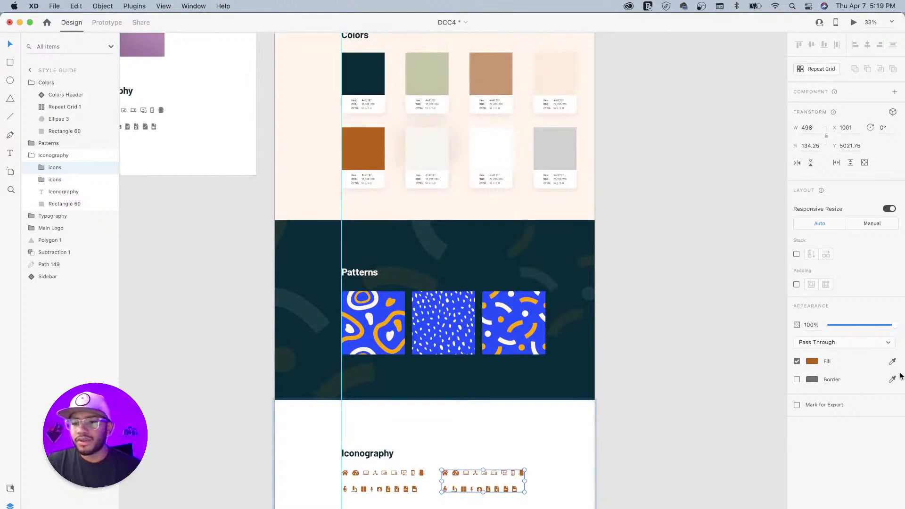
click(892, 362)
click(431, 80)
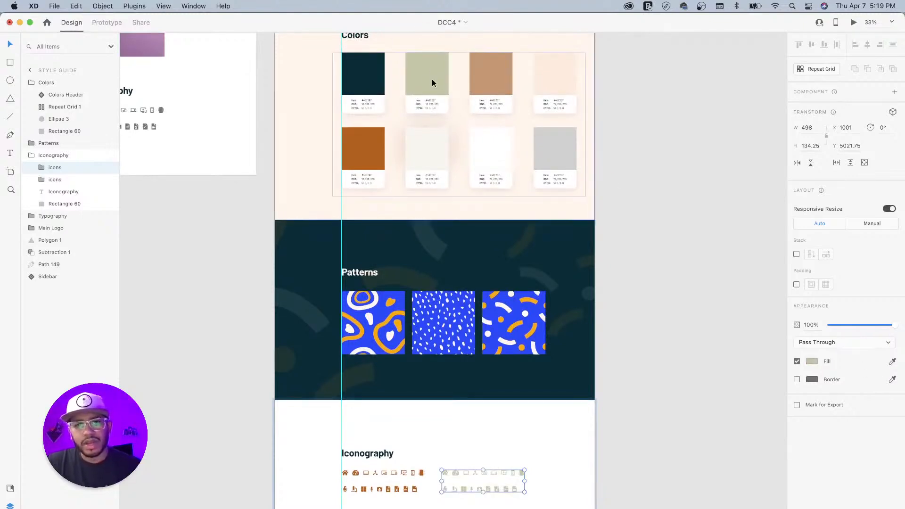
click(891, 361)
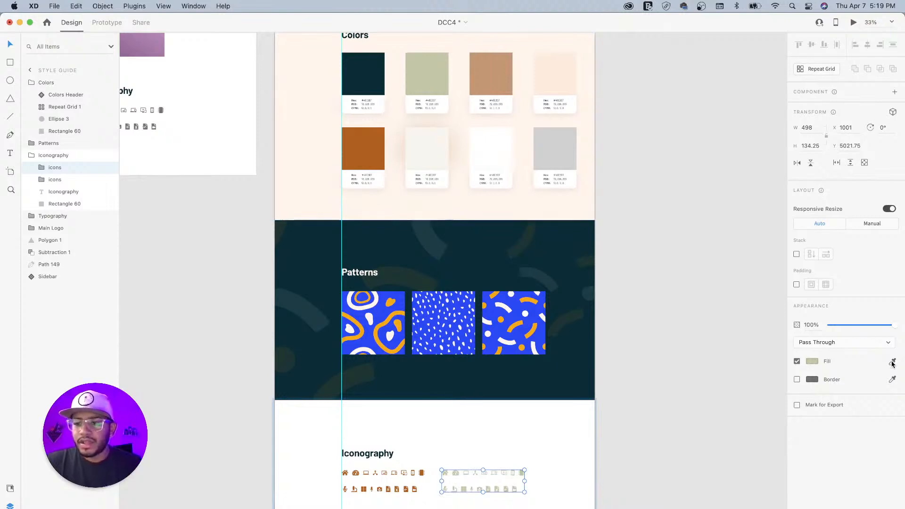
click(369, 81)
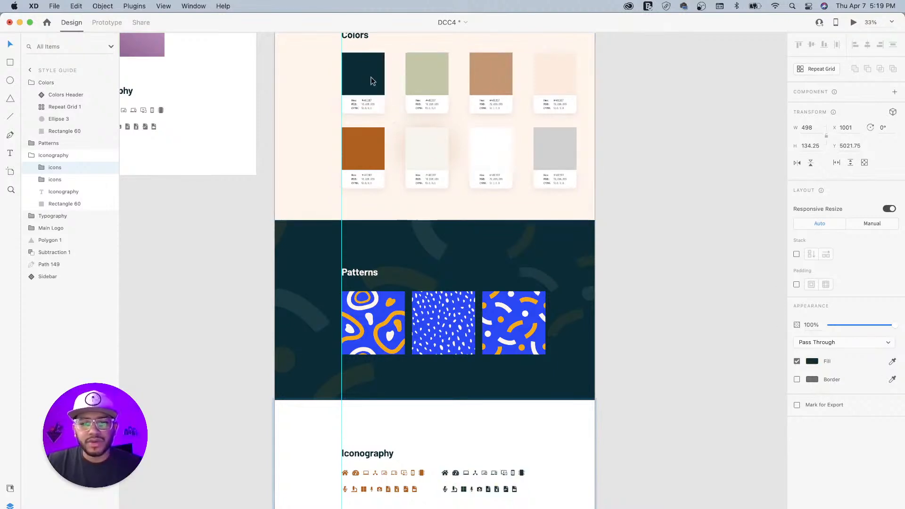
click(653, 345)
scroll(513, 408, down, 5)
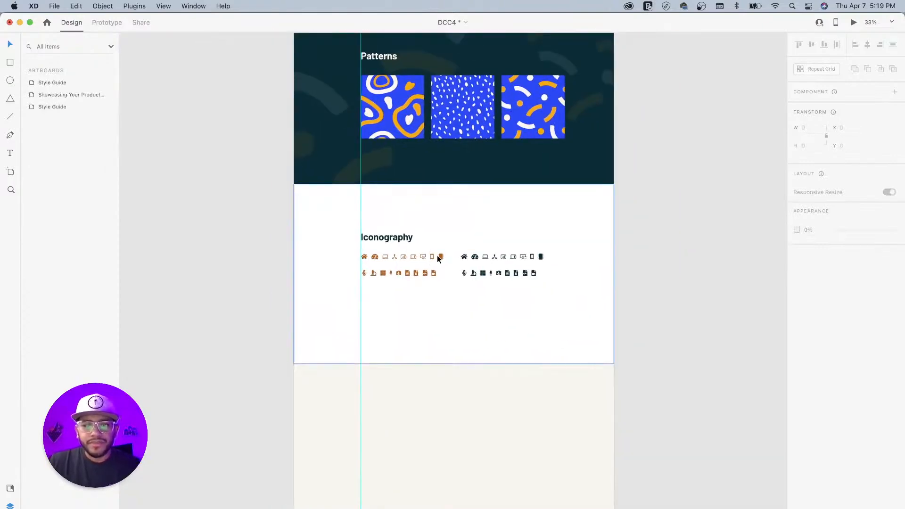
- Lock the Iconography section's white background rectangle
click(475, 256)
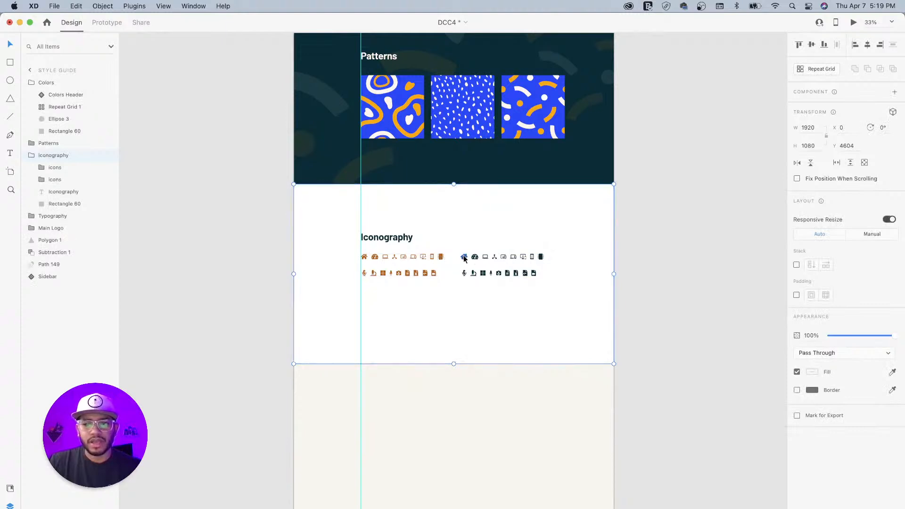
double_click(440, 258)
click(440, 256)
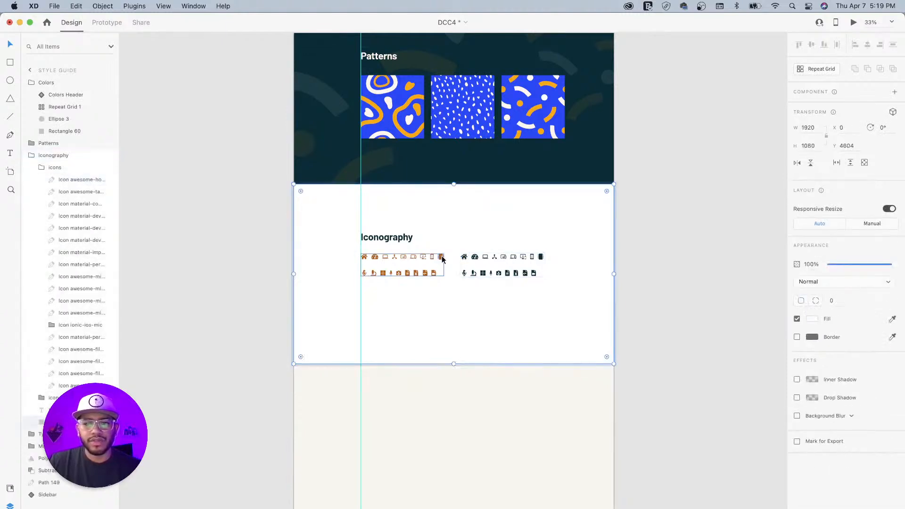
shift+click(474, 262)
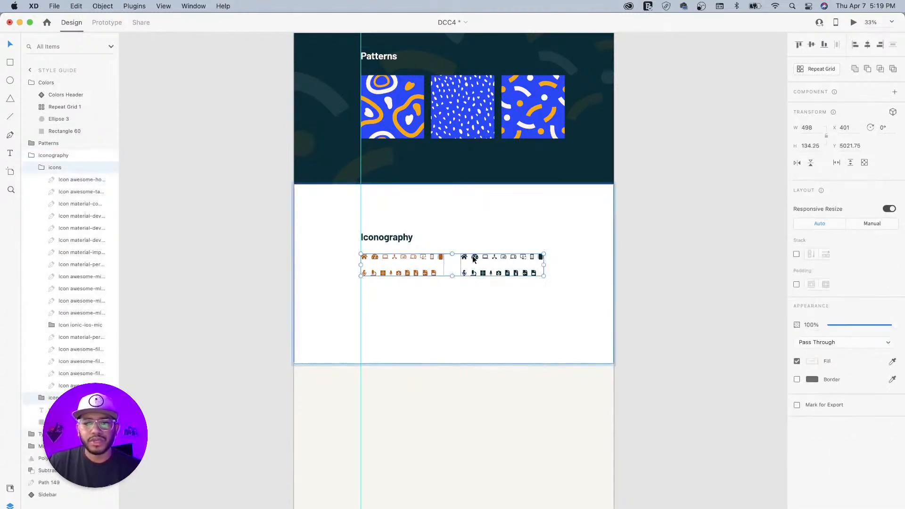
key(Escape)
click(393, 239)
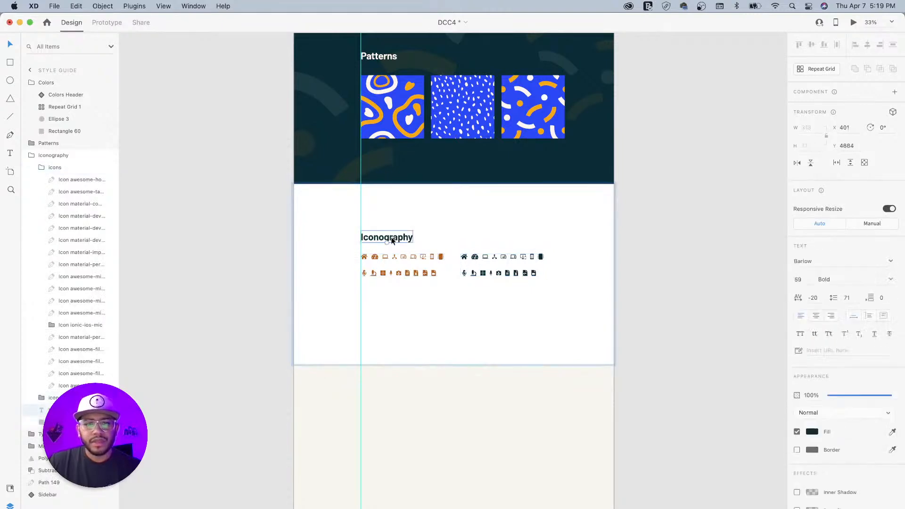
click(303, 234)
key(super+l)
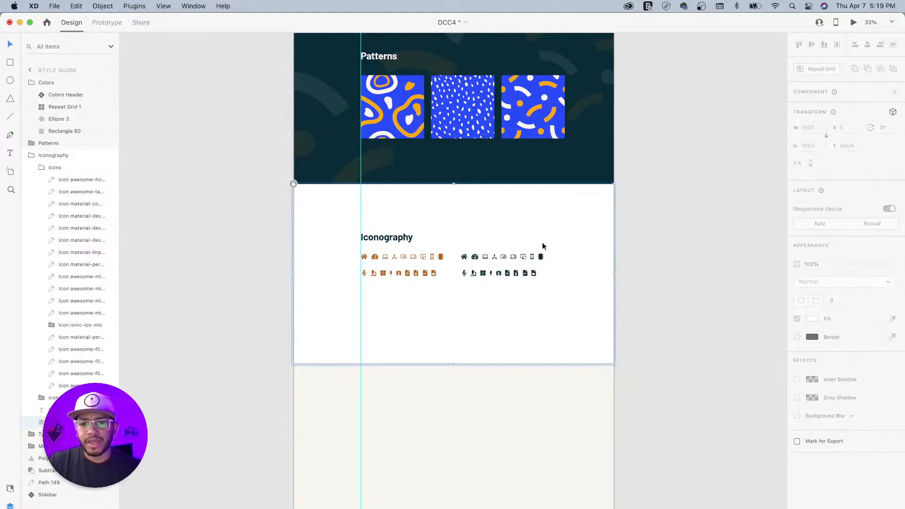
- Move the Iconography heading and both icon sets about 60 px lower
drag(571, 214, 392, 283)
drag(388, 239, 388, 259)
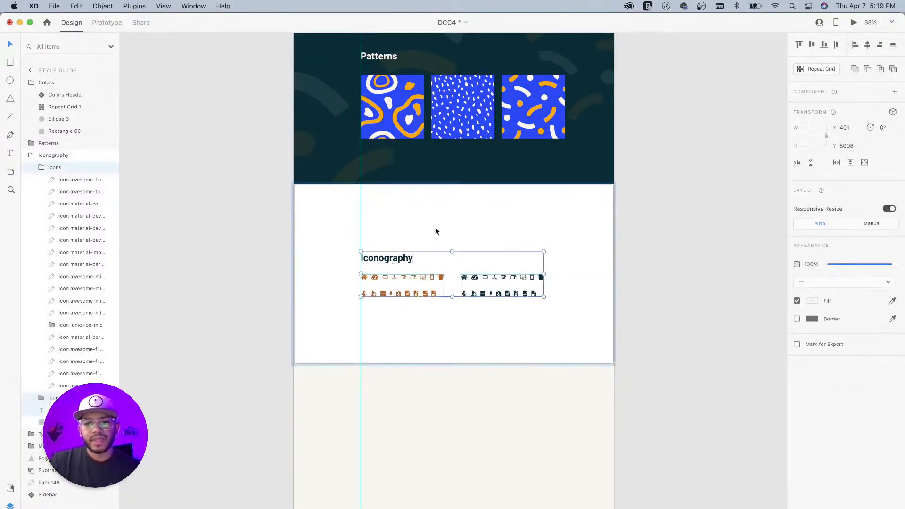
click(627, 225)
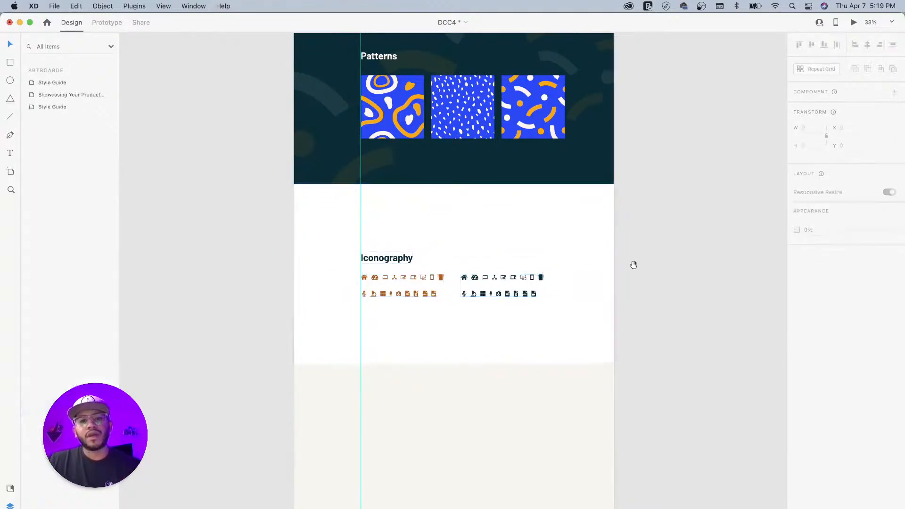
- Group the faded circle and diamond decorative shapes in Main Logo
drag(411, 197, 495, 277)
scroll(495, 277, up, 15)
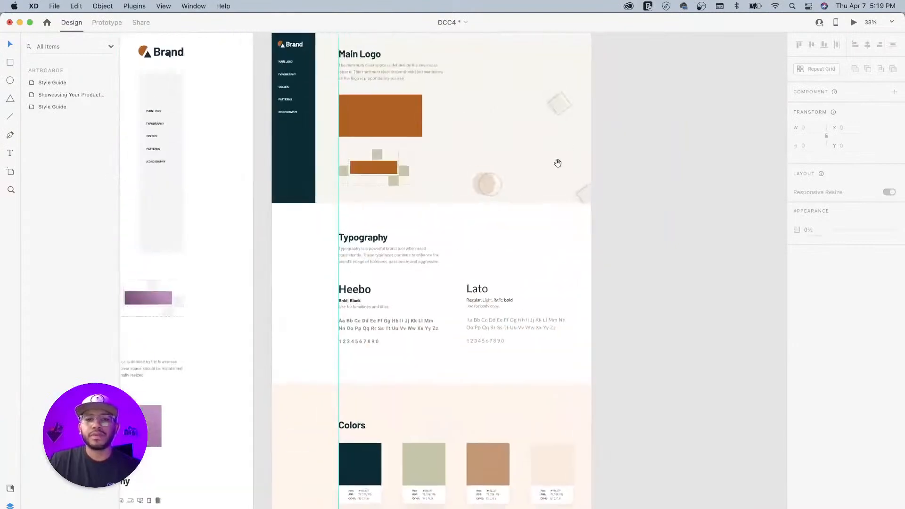
click(566, 240)
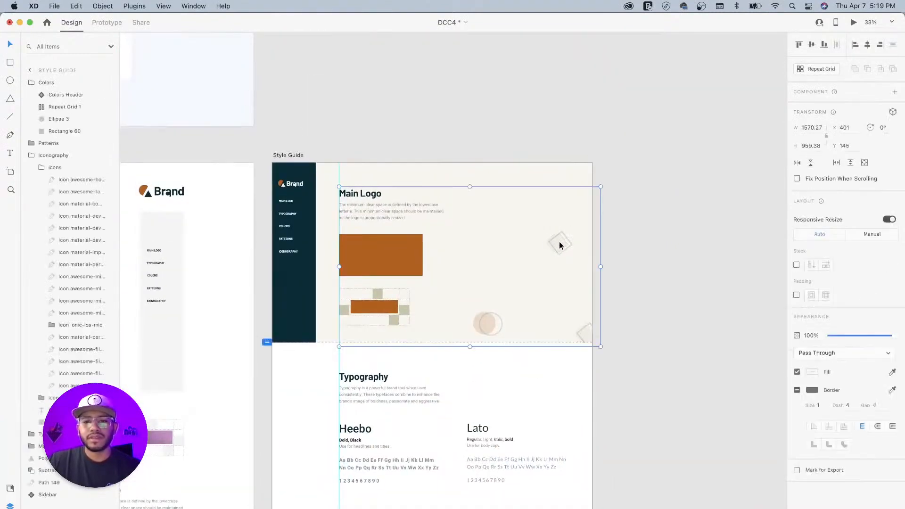
double_click(559, 243)
click(489, 323)
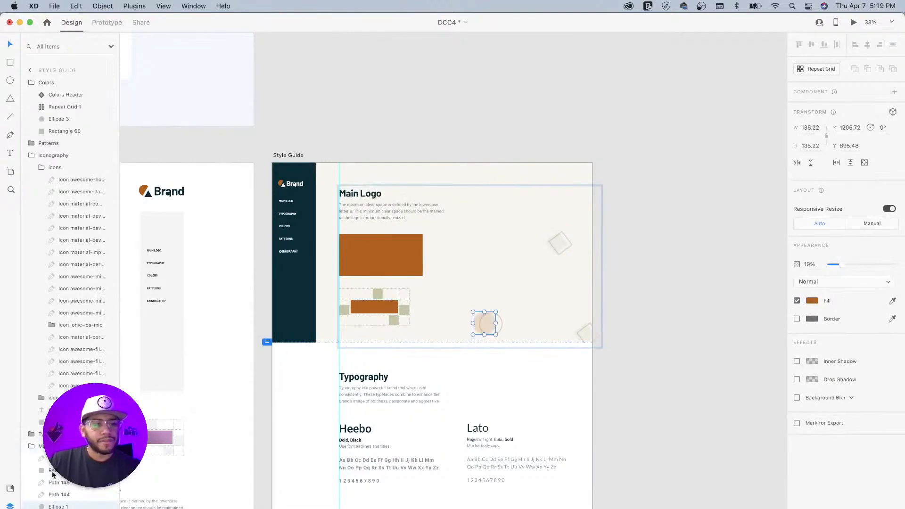
click(71, 471)
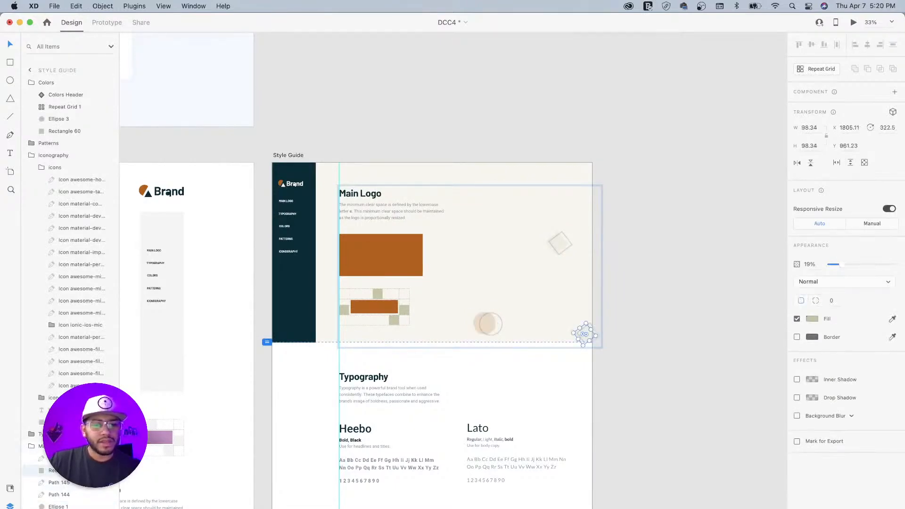
shift+click(70, 507)
key(super+g)
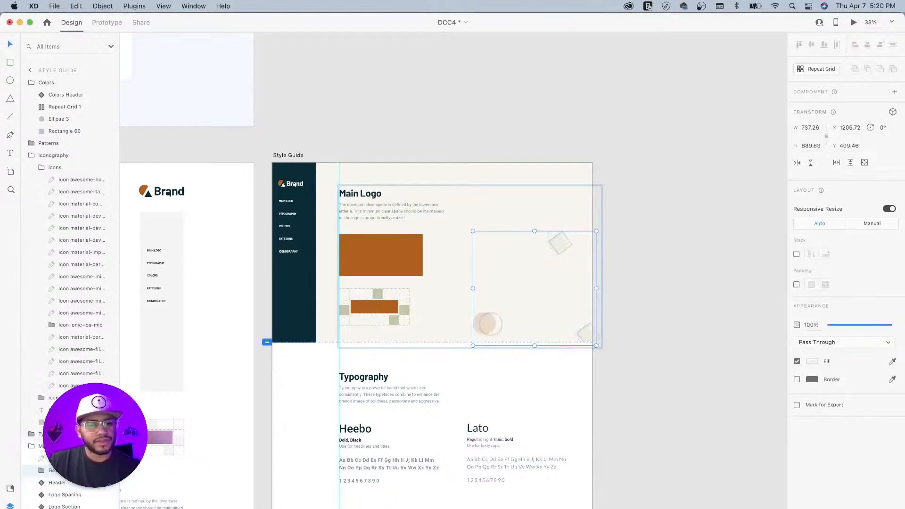
- Paste the decorative shapes into Iconography and move the rotated copy toward the left edge
scroll(601, 412, down, 15)
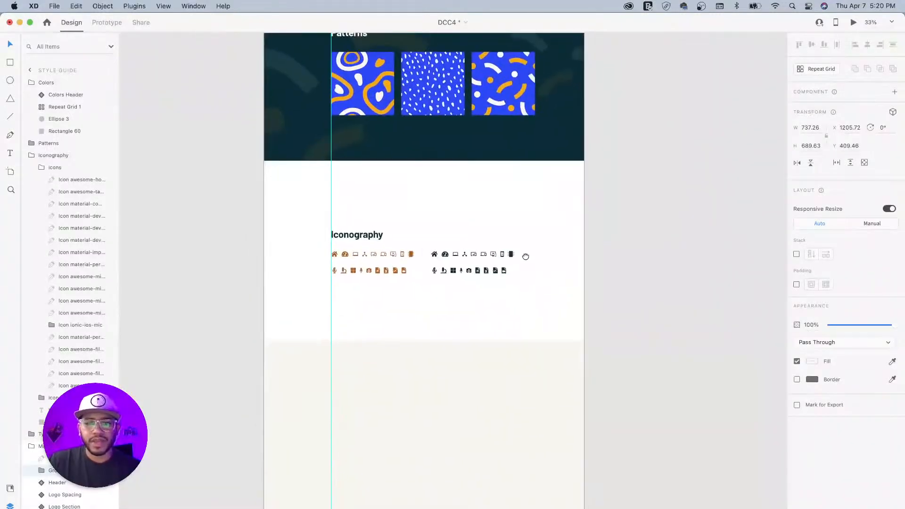
click(380, 177)
key(super+v)
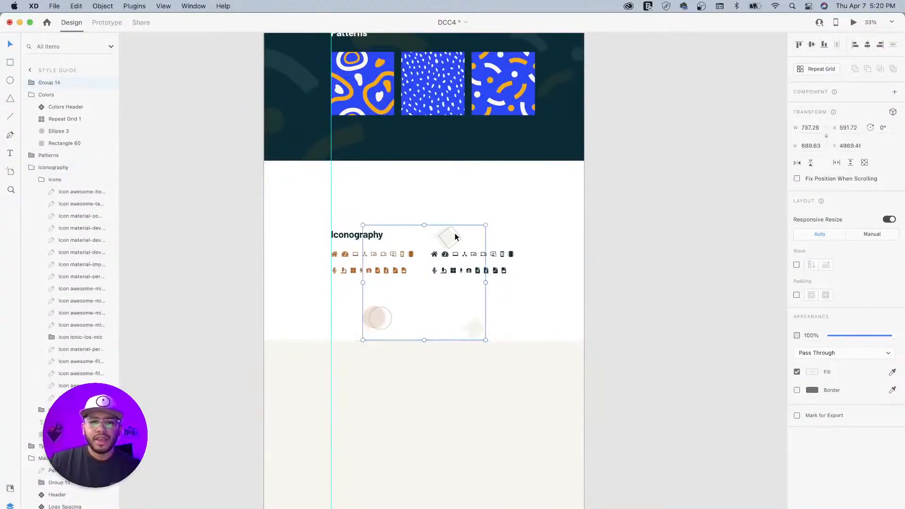
drag(450, 232, 254, 143)
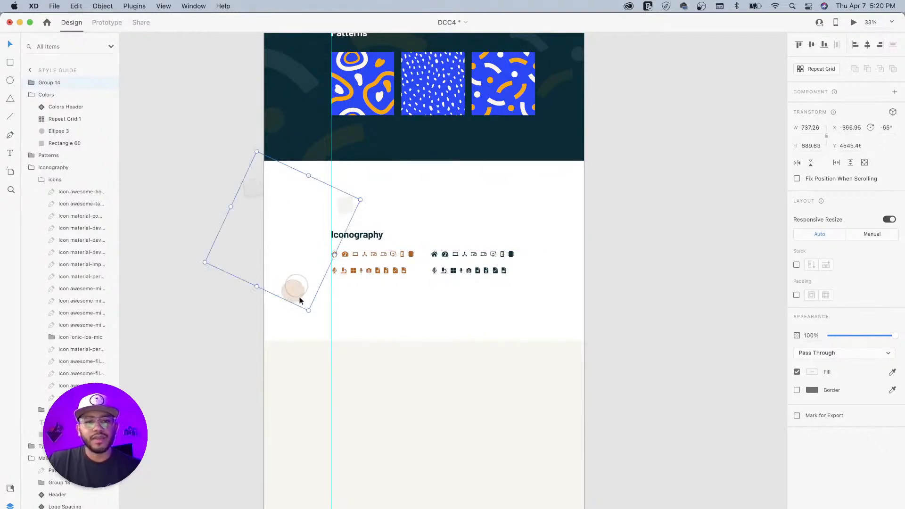
drag(299, 293, 520, 305)
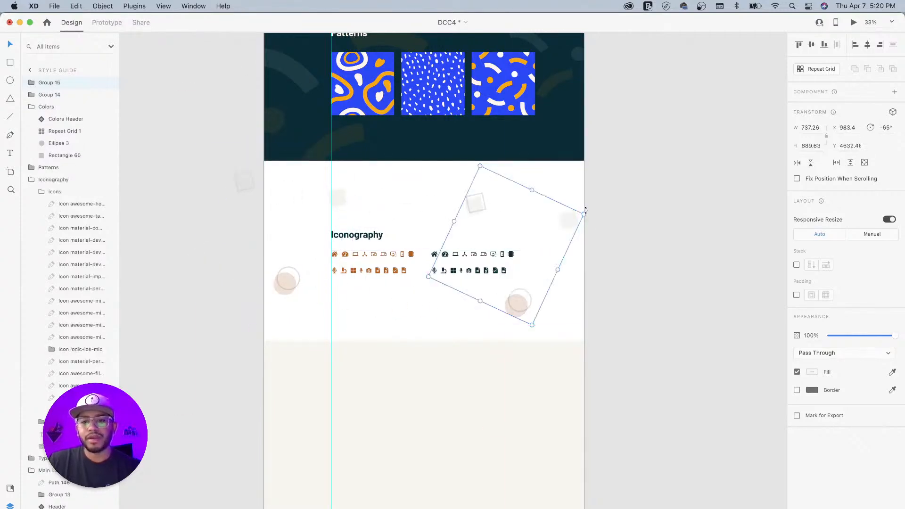
- Rotate the second shape group to about 61°, enlarge it, and move it bottom-right
drag(585, 210, 482, 354)
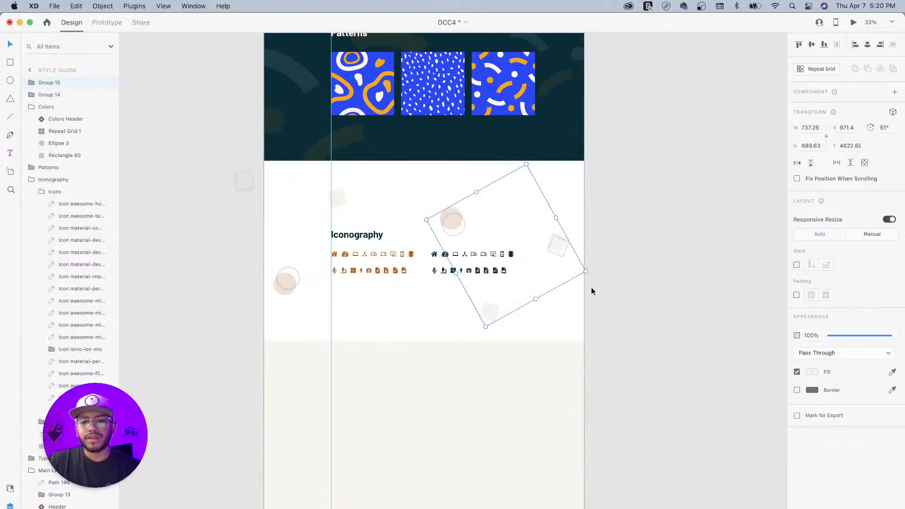
drag(586, 271, 726, 316)
drag(470, 223, 553, 290)
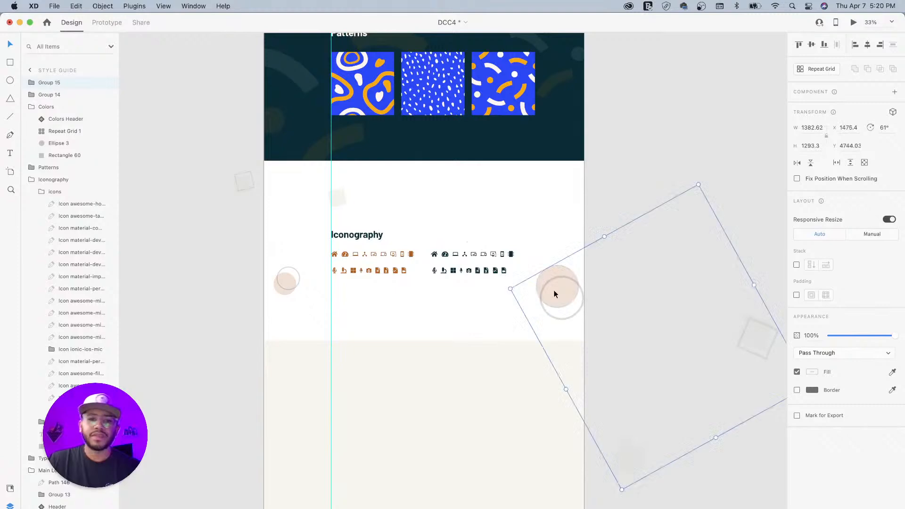
click(599, 180)
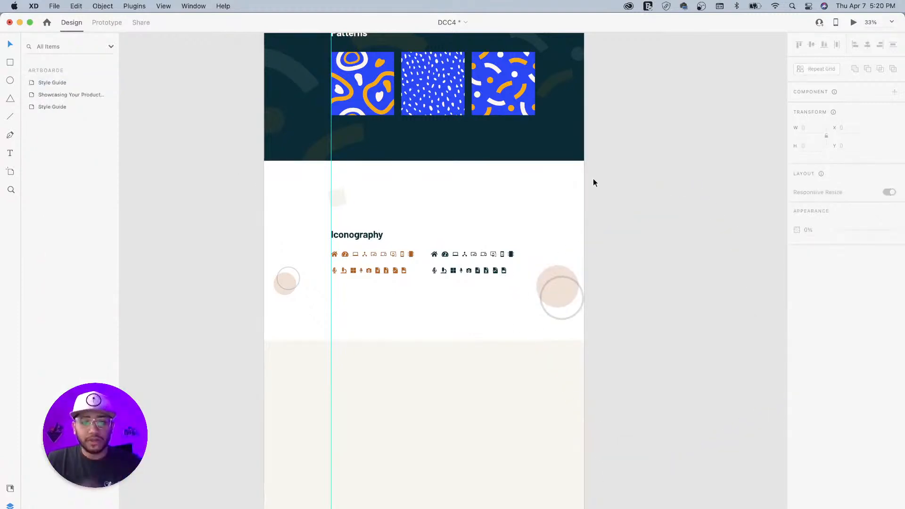
- Raise the Style Guide artboard's bottom edge, shortening it from 6832 to 5744 px
drag(485, 220, 503, 311)
scroll(502, 311, down, 6)
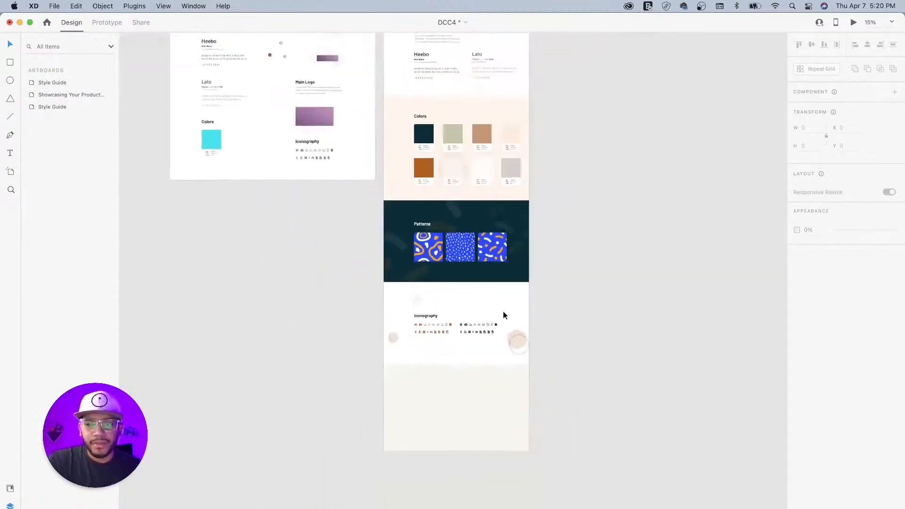
scroll(520, 300, up, 3)
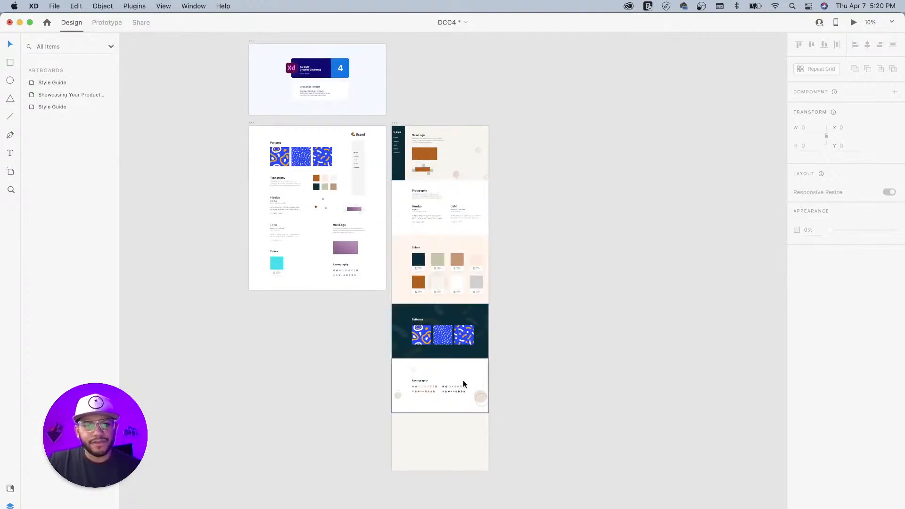
key(super+plus)
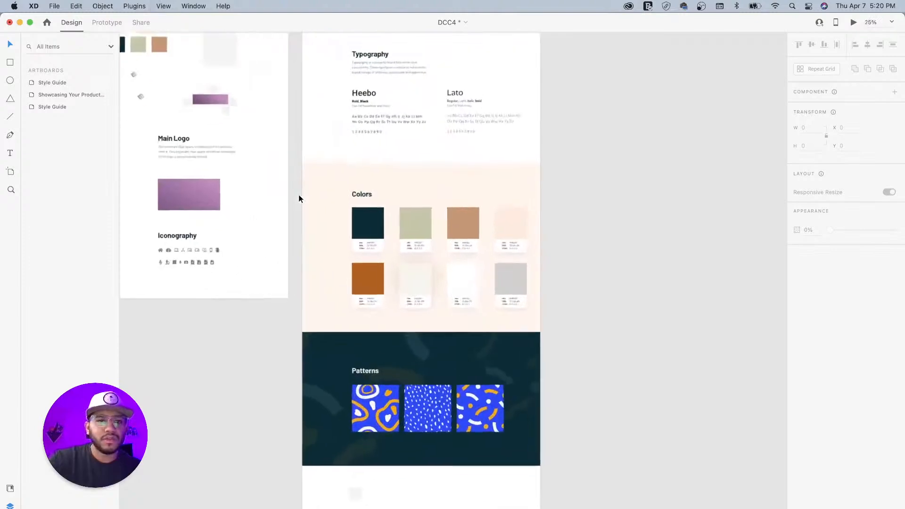
drag(192, 171, 413, 266)
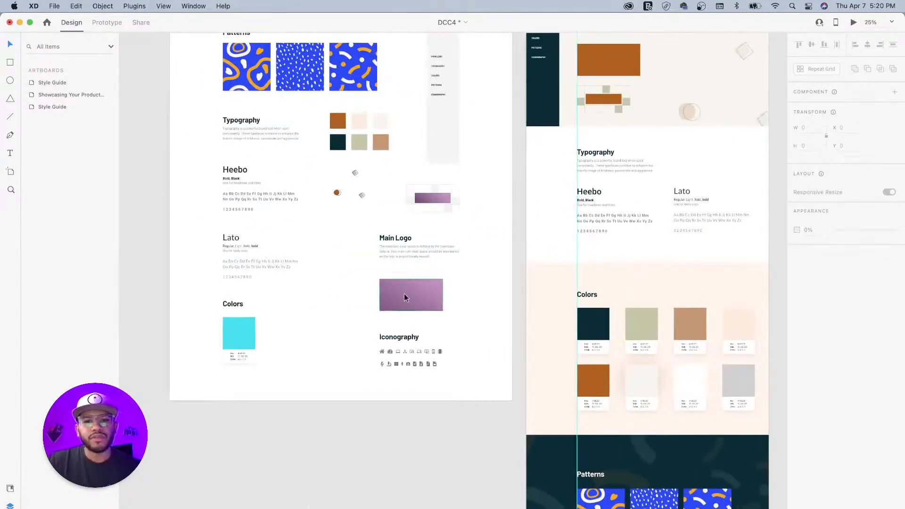
drag(430, 205, 407, 267)
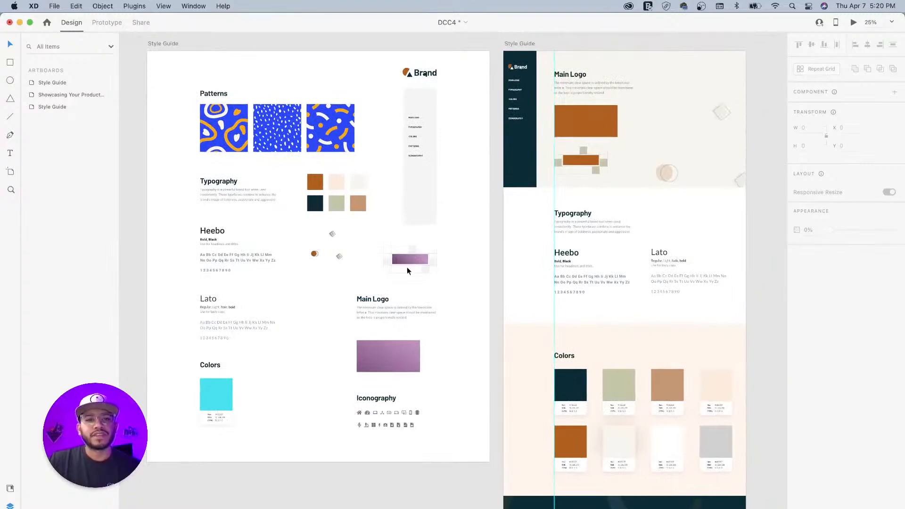
drag(651, 305, 470, 158)
drag(460, 414, 453, 310)
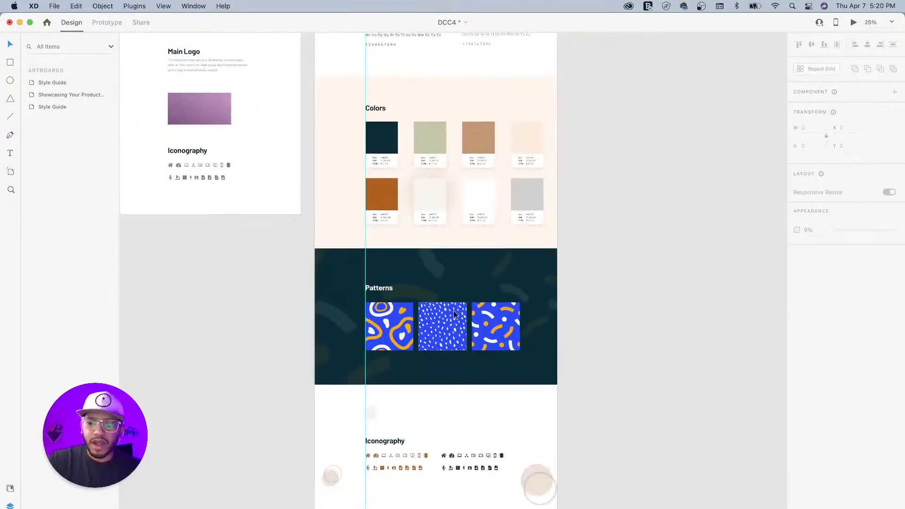
key(super+minus)
key(super+minus)
click(401, 91)
drag(445, 437, 445, 381)
key(super+equal)
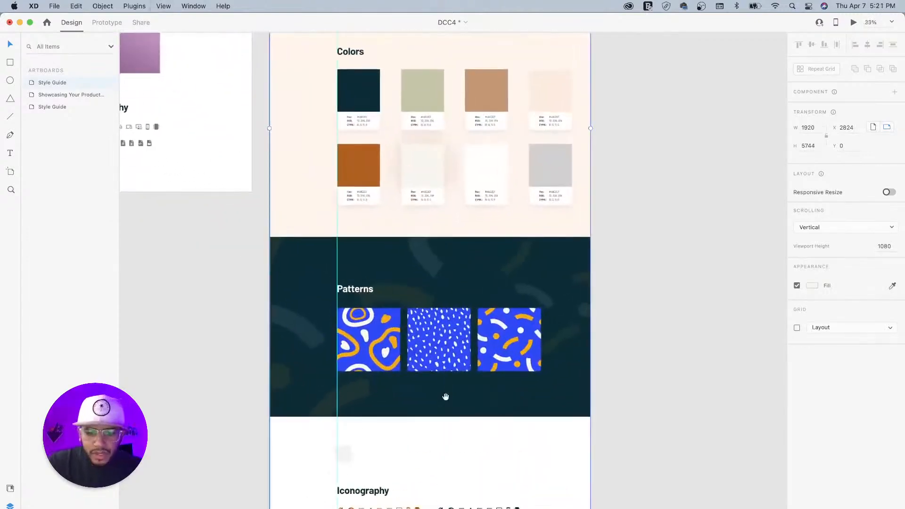
- Set the Style Guide artboard's bottom edge just below the Iconography icons, at 5888 px tall
scroll(445, 380, down, 5)
key(super+1)
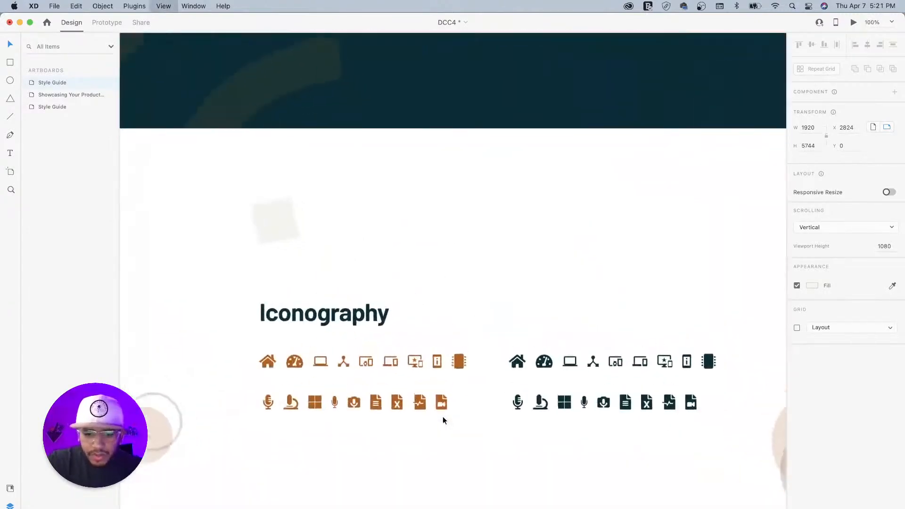
drag(538, 422, 490, 148)
drag(501, 376, 519, 359)
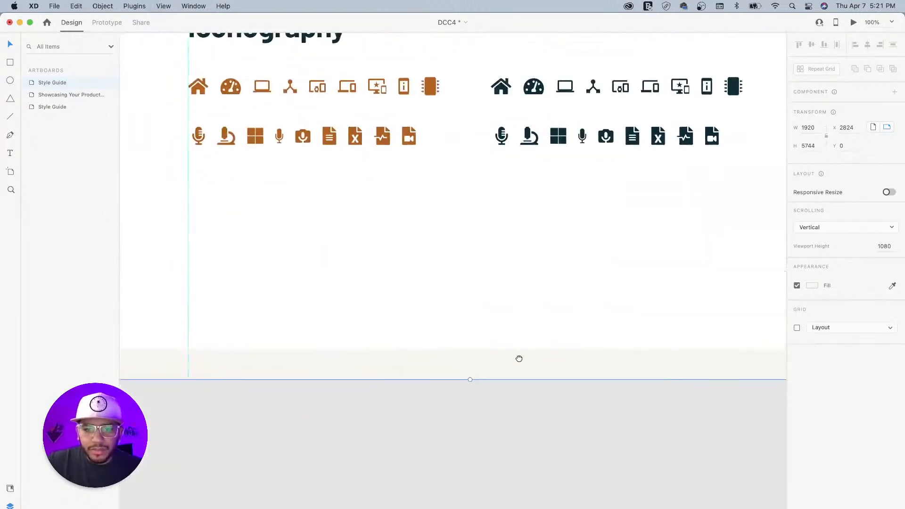
drag(470, 380, 473, 349)
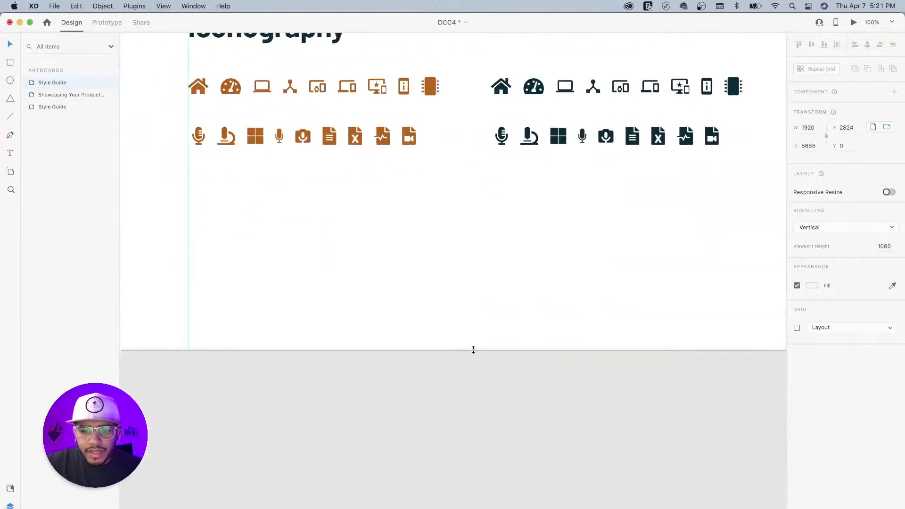
click(485, 419)
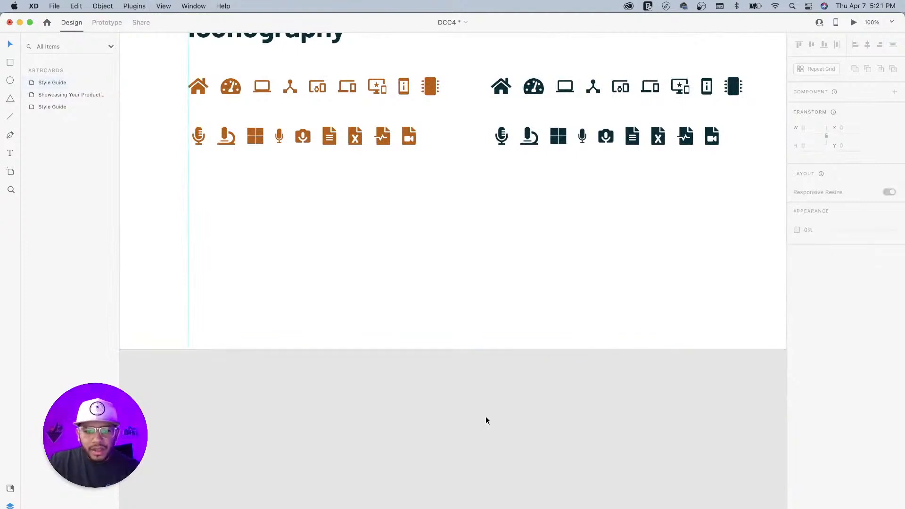
key(super+minus)
key(super+minus)
key(super+minus)
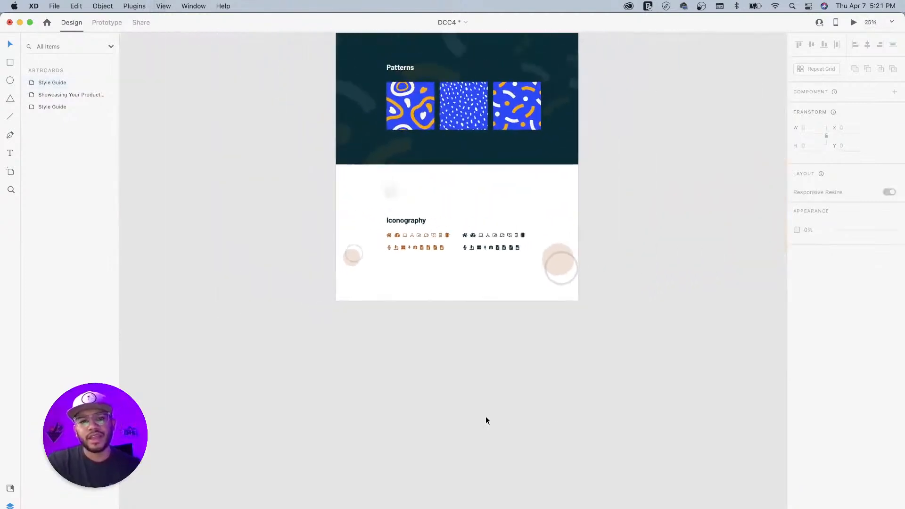
scroll(497, 326, up, 10)
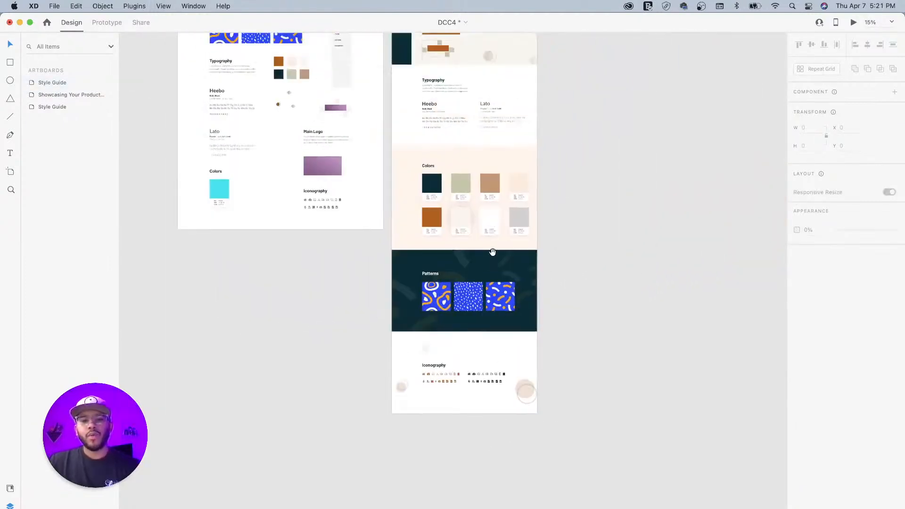
- Collapse the Iconography, Main Logo and Colors layer groups, then move Colors below Iconography
scroll(522, 284, up, 3)
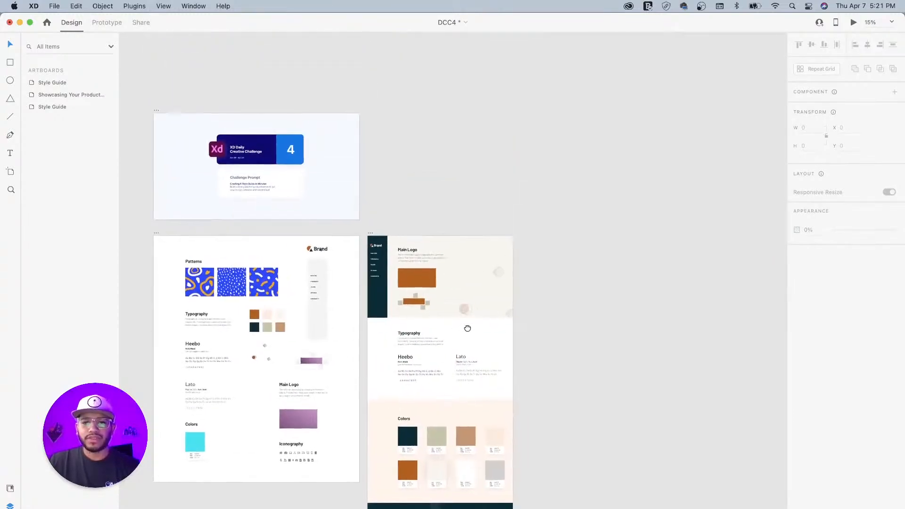
click(427, 256)
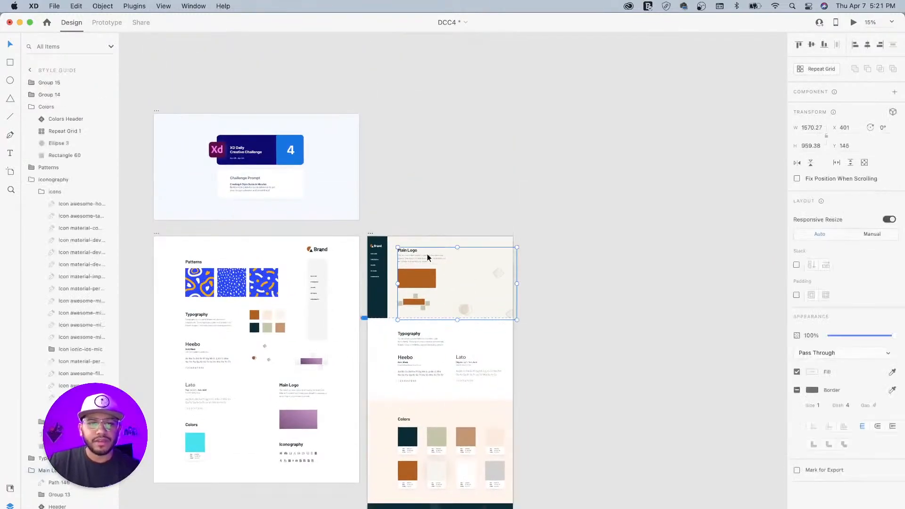
click(31, 179)
click(31, 204)
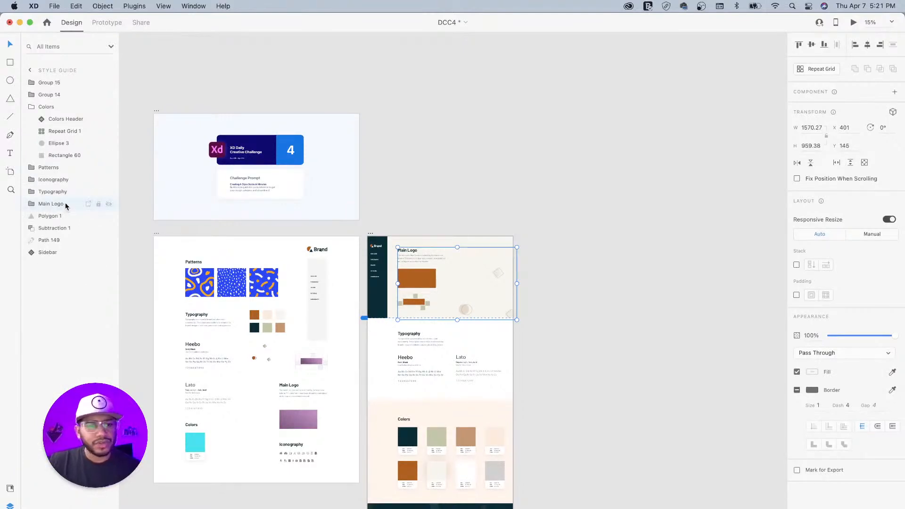
click(61, 192)
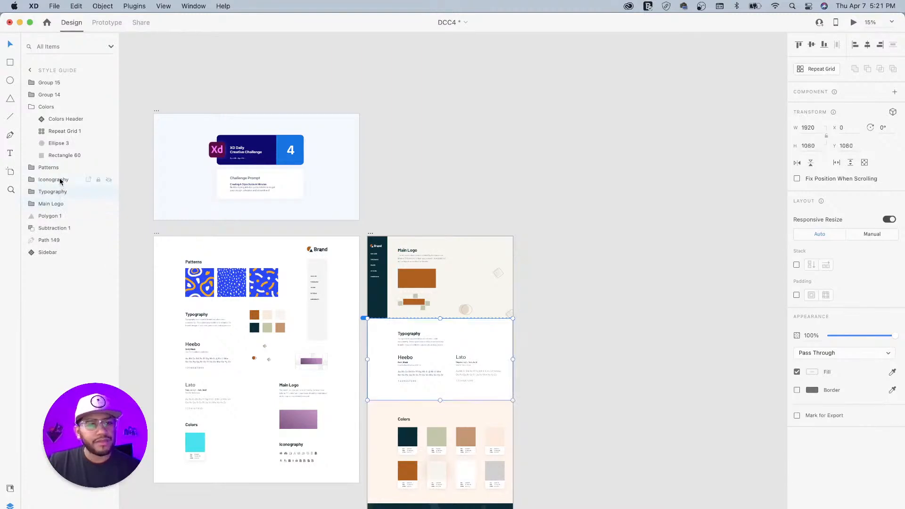
click(33, 108)
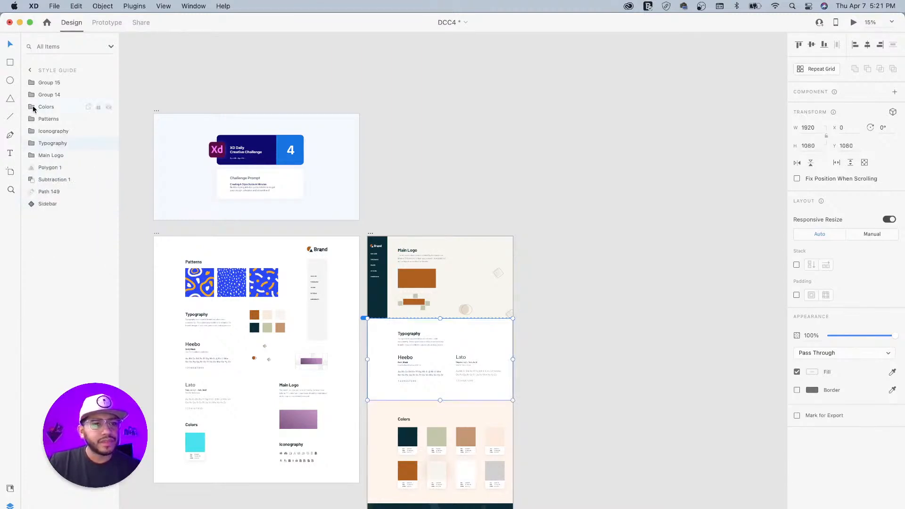
click(32, 107)
click(32, 108)
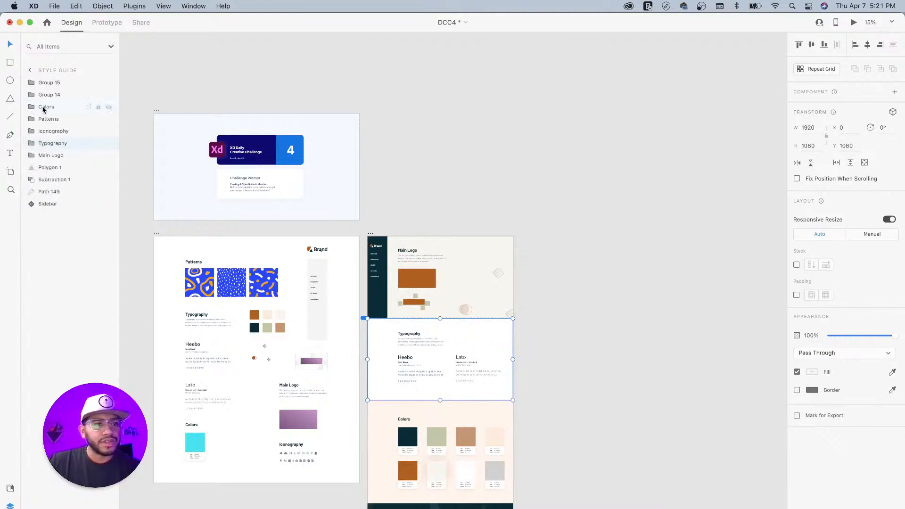
click(45, 108)
mouse_move(33, 108)
mouse_down()
mouse_move(32, 129)
mouse_move(49, 127)
mouse_move(31, 109)
mouse_move(34, 126)
mouse_up()
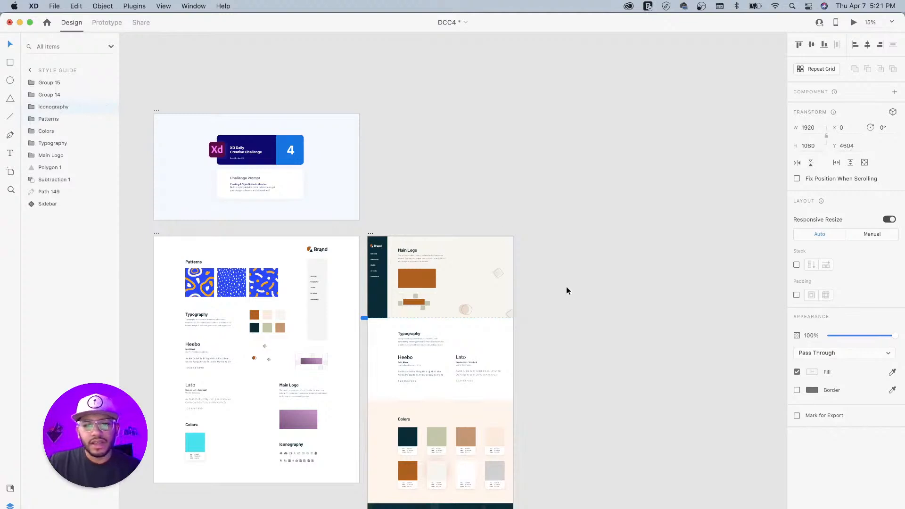
- Move Group 14 and Group 15 into the Iconography group and clear the selection
scroll(508, 380, down, 5)
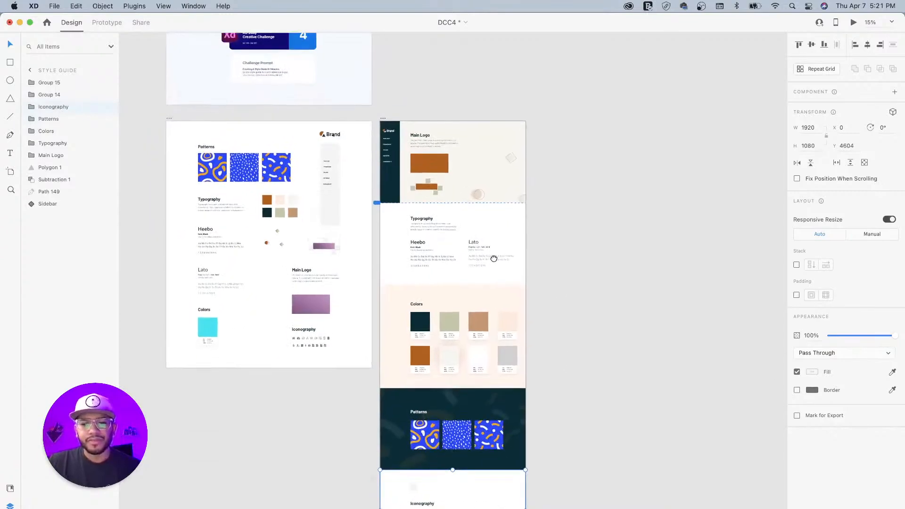
click(58, 96)
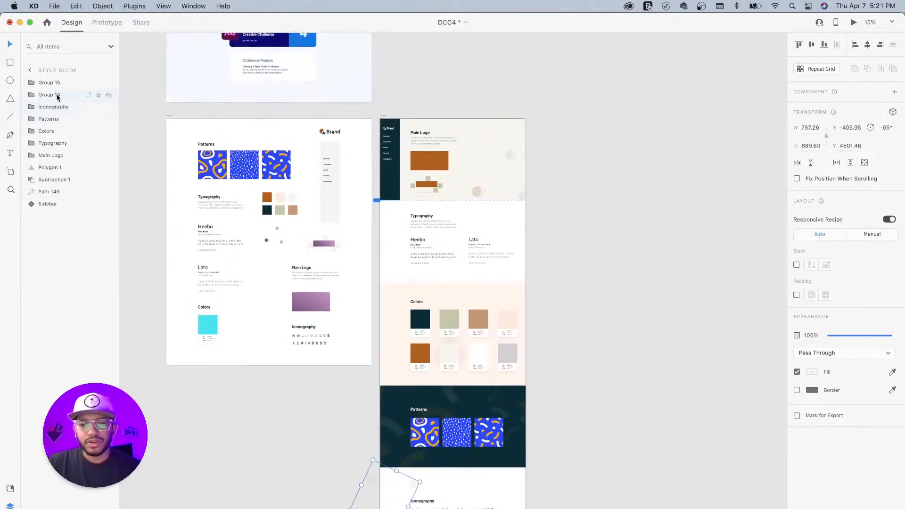
shift+click(59, 84)
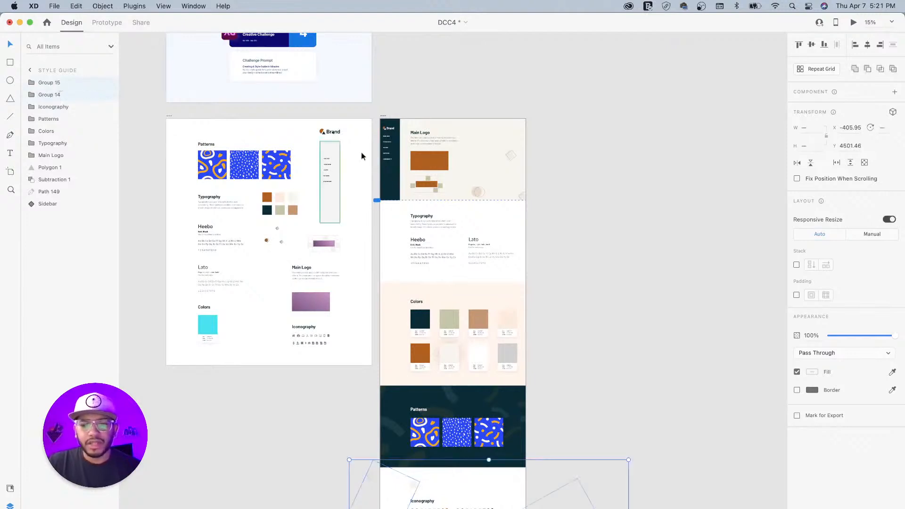
click(31, 106)
click(37, 119)
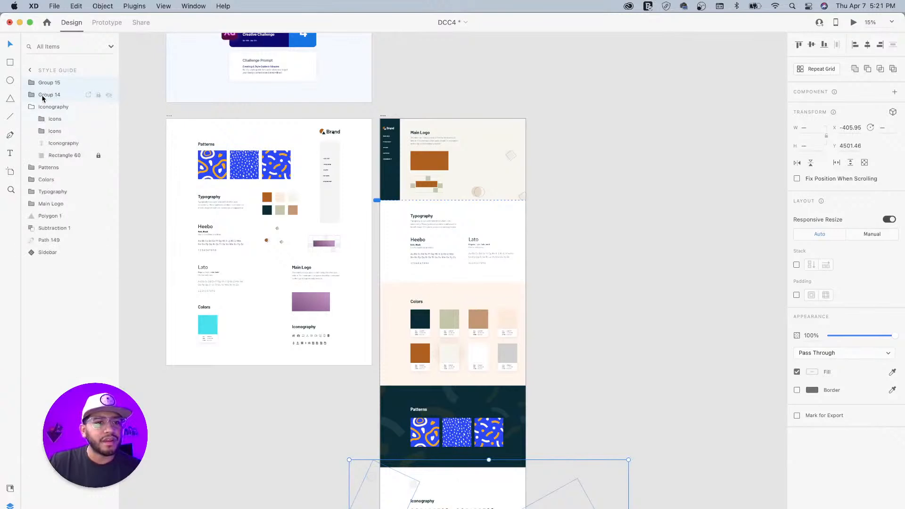
drag(37, 96, 53, 118)
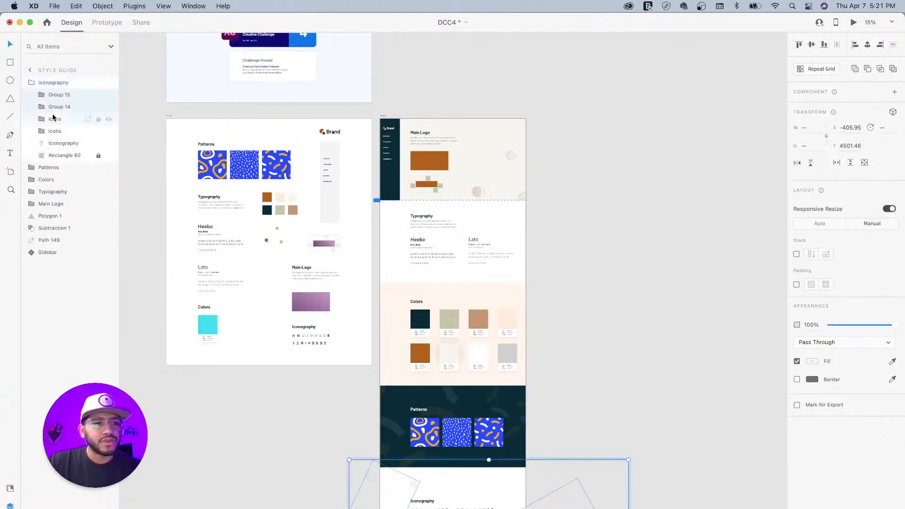
click(608, 358)
scroll(589, 292, down, 5)
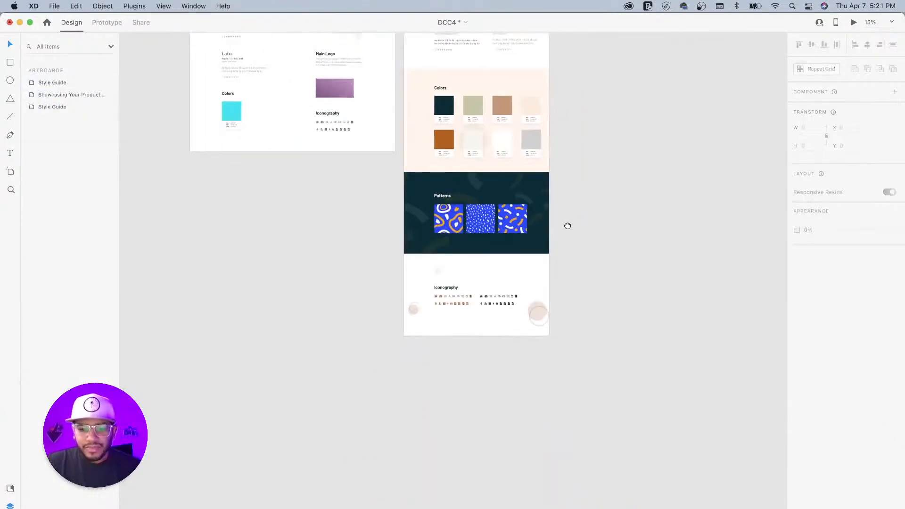
- Save the DCC4 document with Cmd+S and switch to Prototype mode
scroll(562, 229, up, 10)
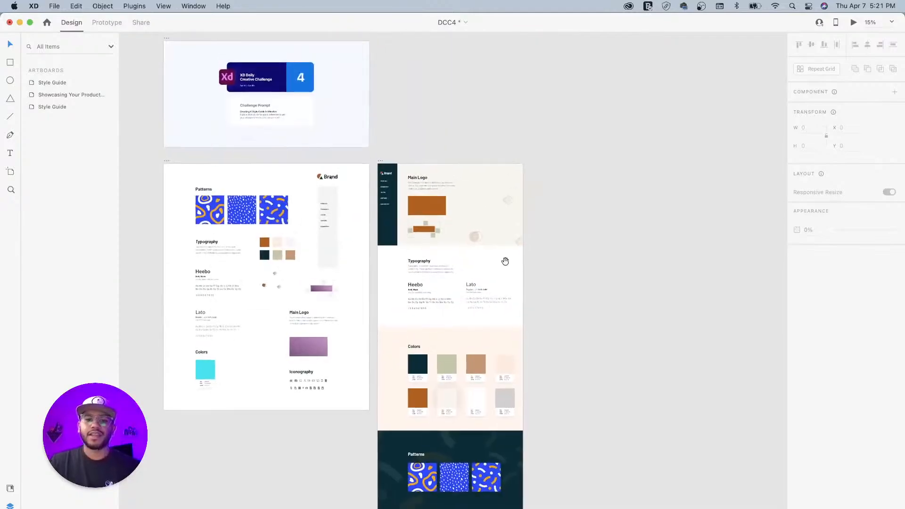
scroll(522, 239, up, 5)
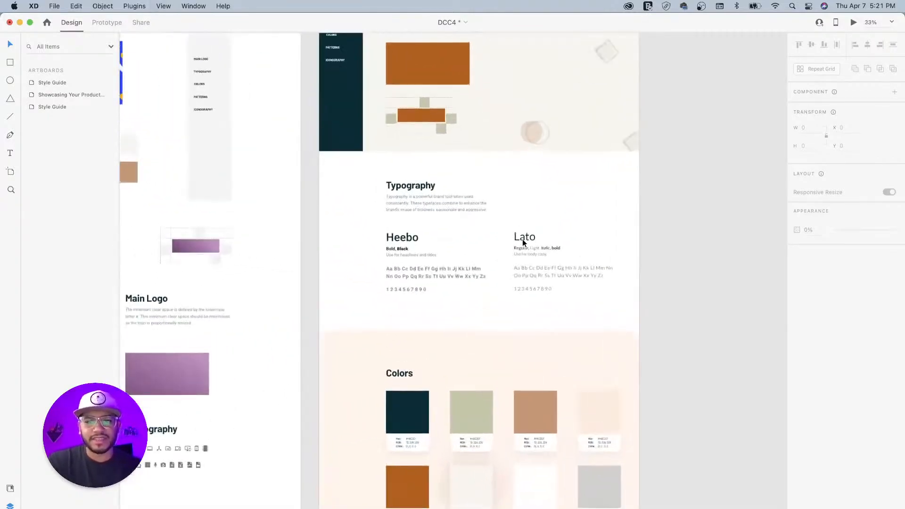
scroll(483, 264, up, 5)
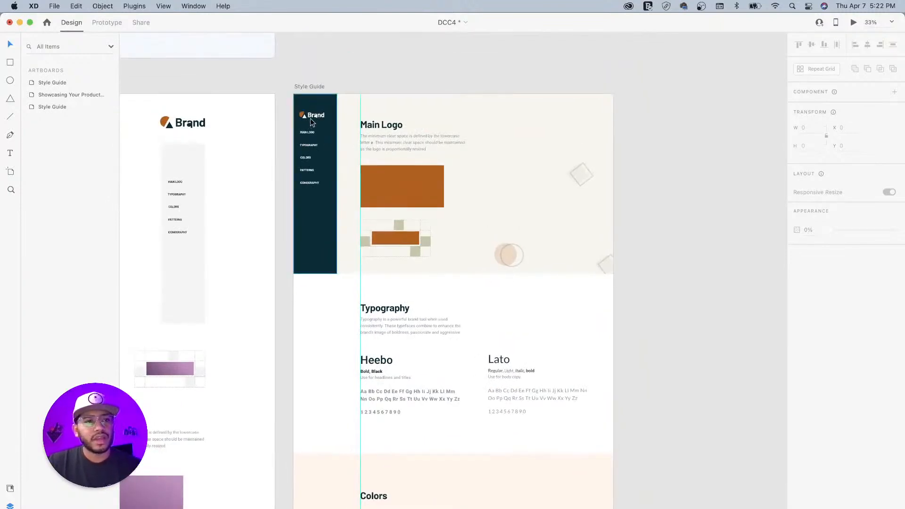
key(super+s)
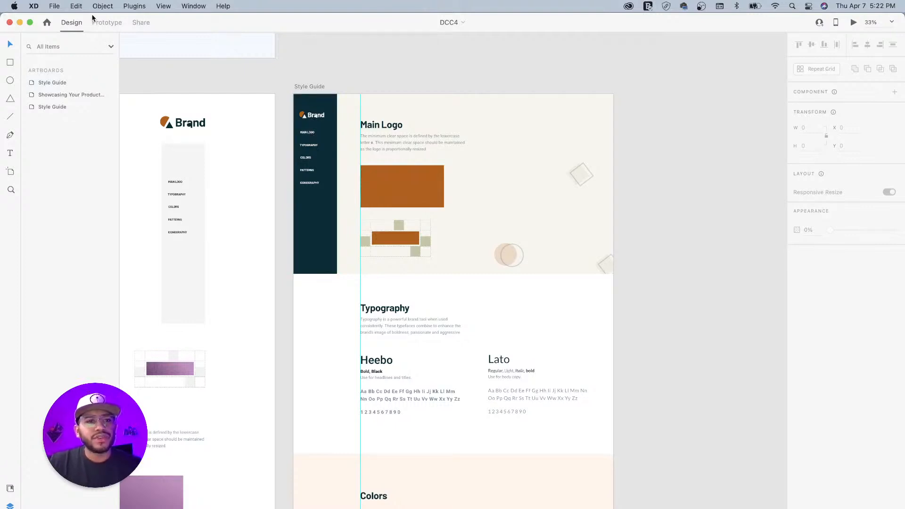
click(107, 23)
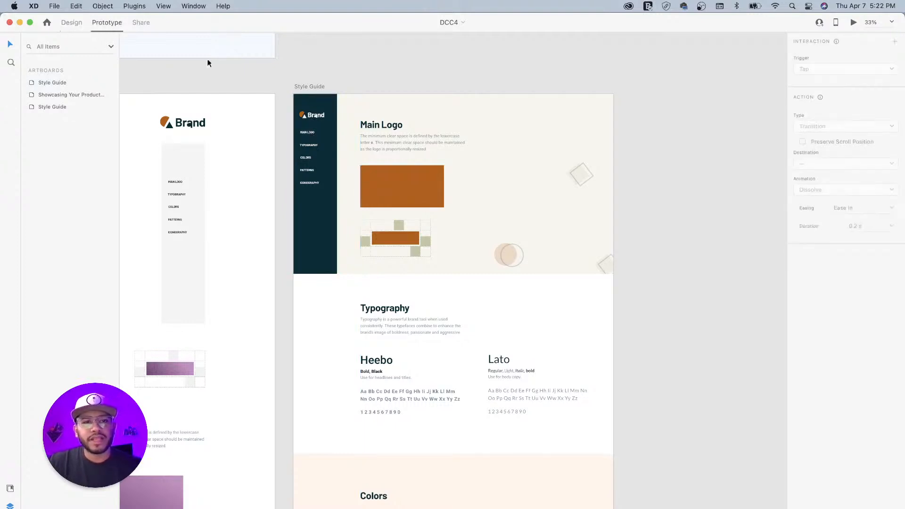
- Zoom to 50% and give the MAIN LOGO sidebar item a tap interaction of type Scroll To
key(super+equal)
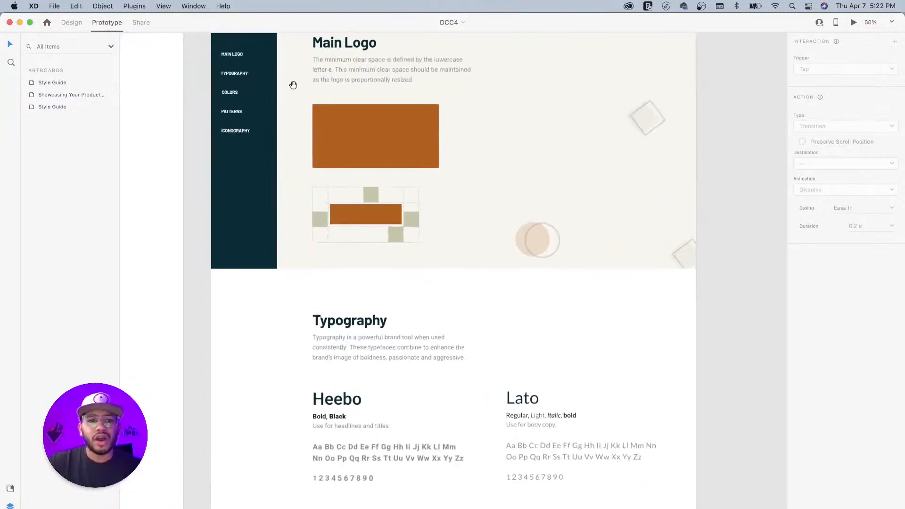
drag(295, 104, 347, 196)
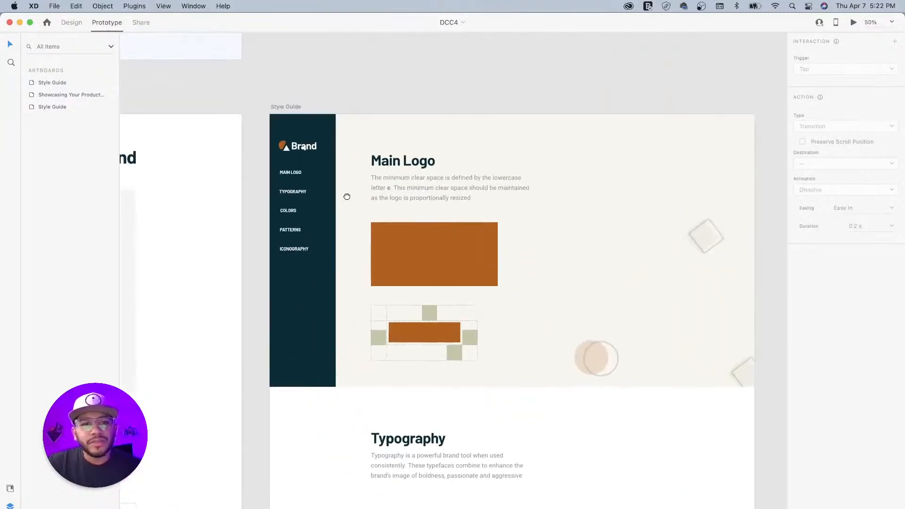
click(295, 175)
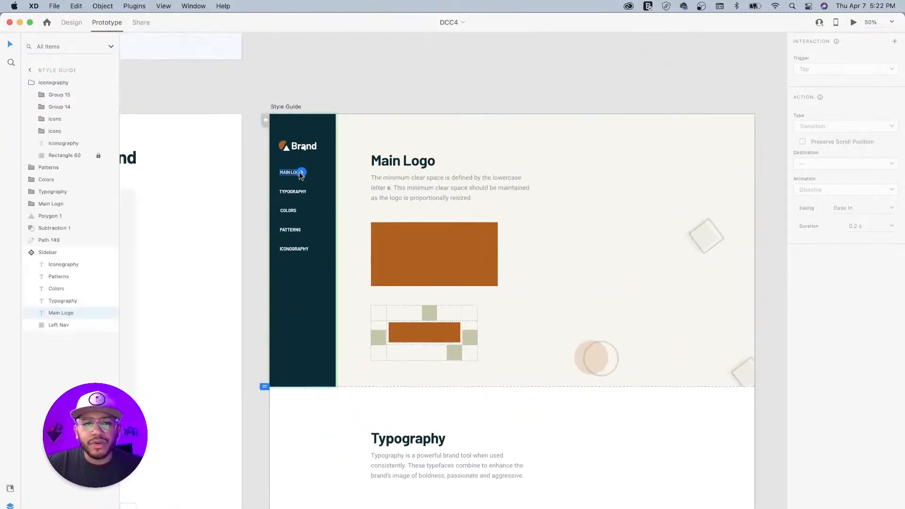
click(301, 173)
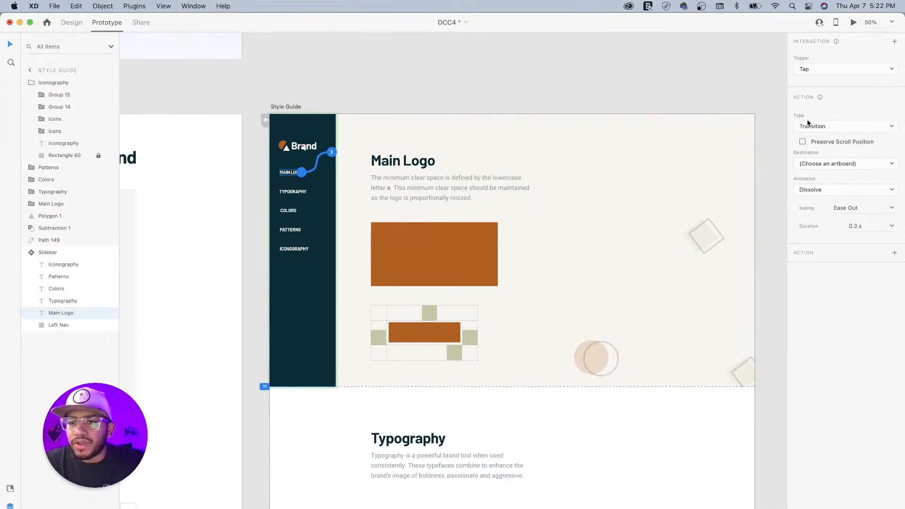
click(837, 127)
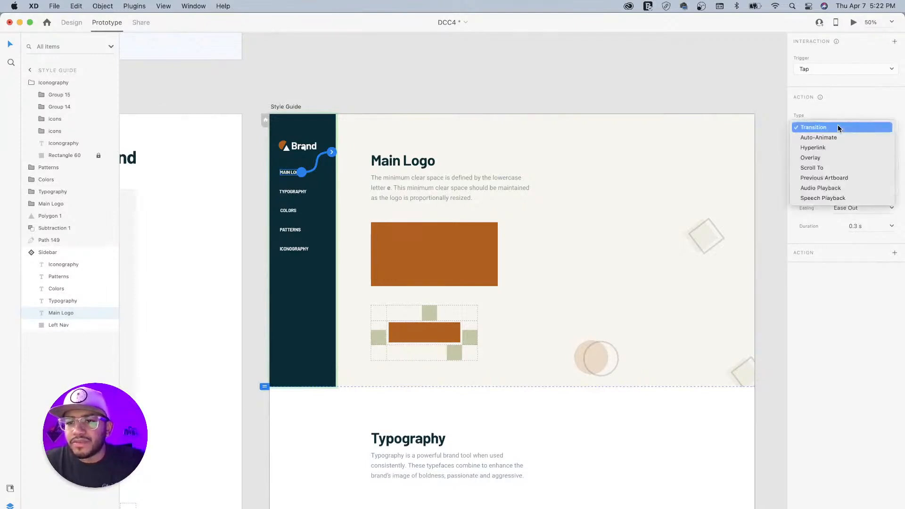
click(825, 168)
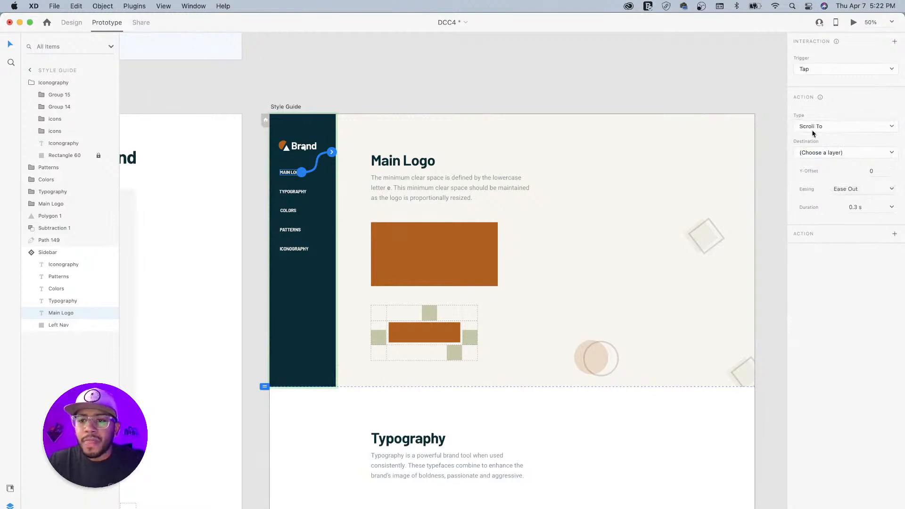
- Set its destination to Main Logo with Ease In-Out easing over 0.8 s
click(840, 153)
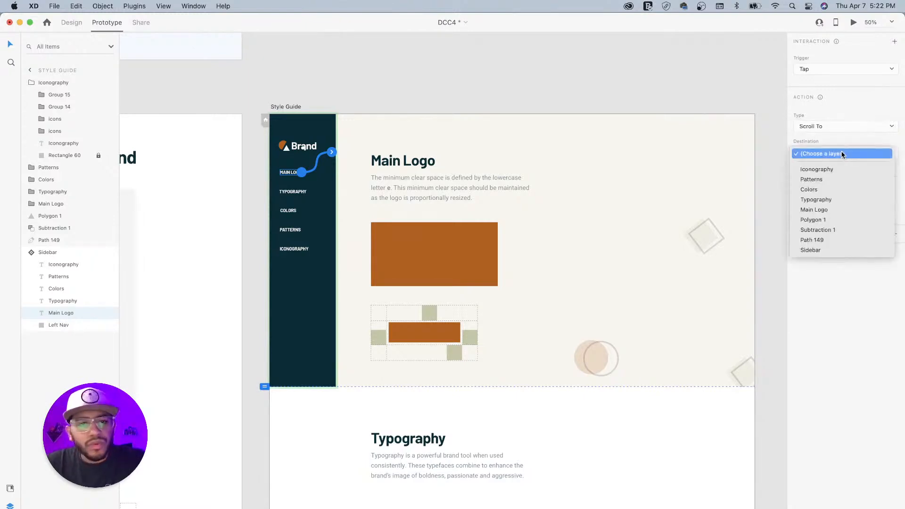
click(820, 210)
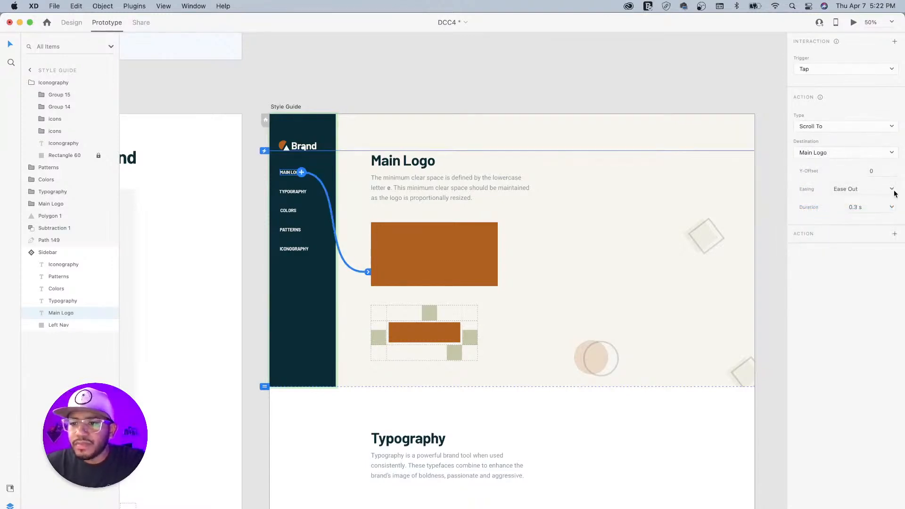
click(892, 189)
click(859, 225)
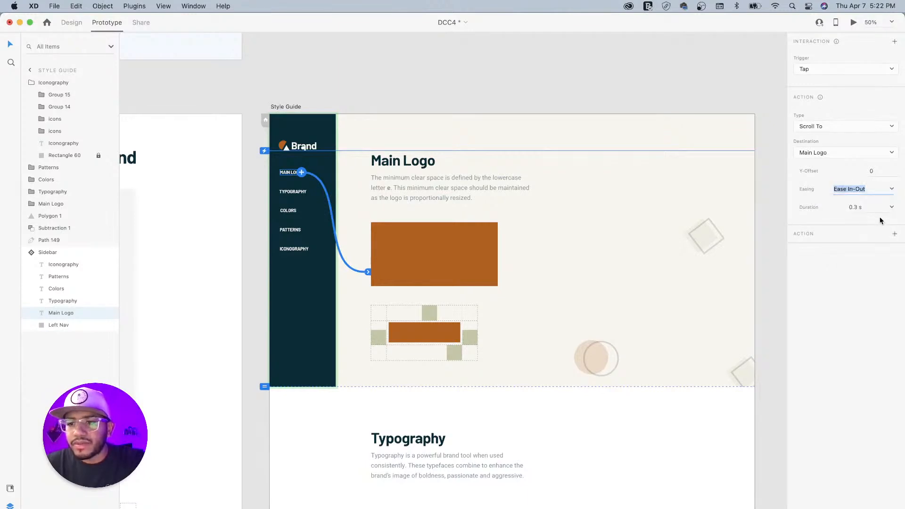
click(891, 207)
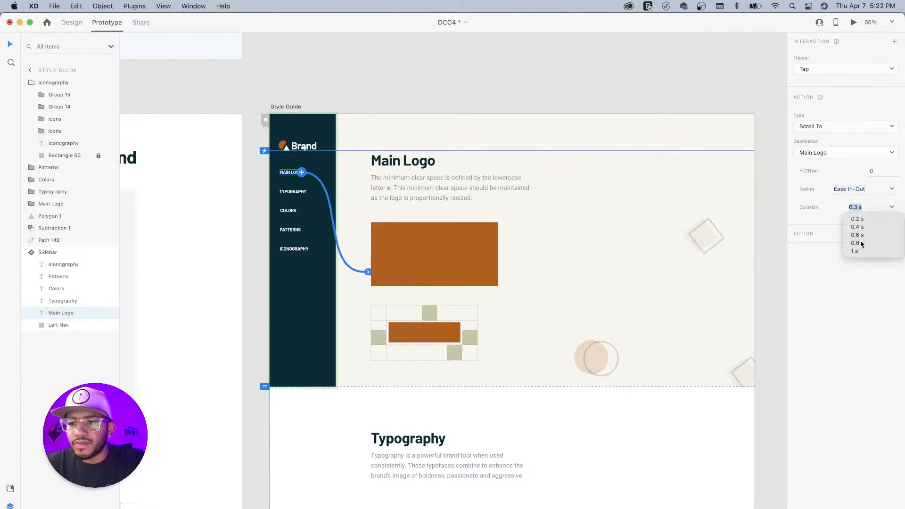
click(856, 242)
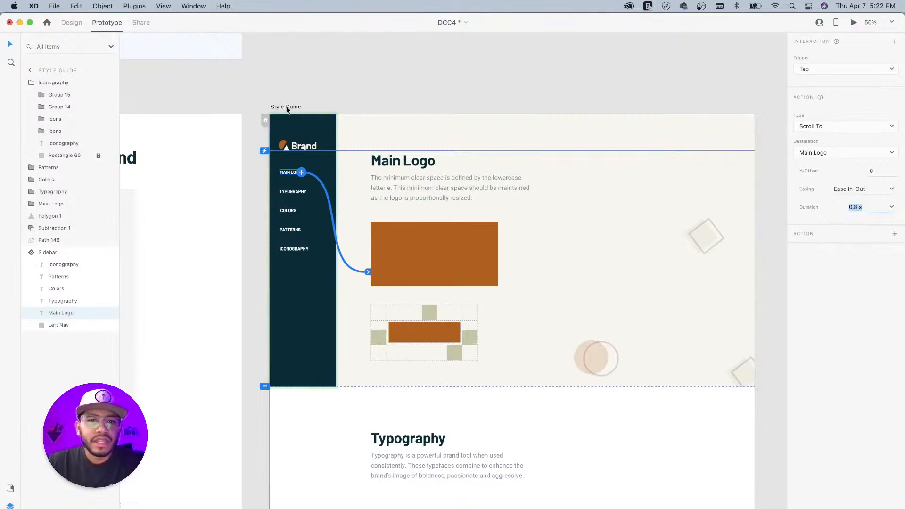
click(301, 193)
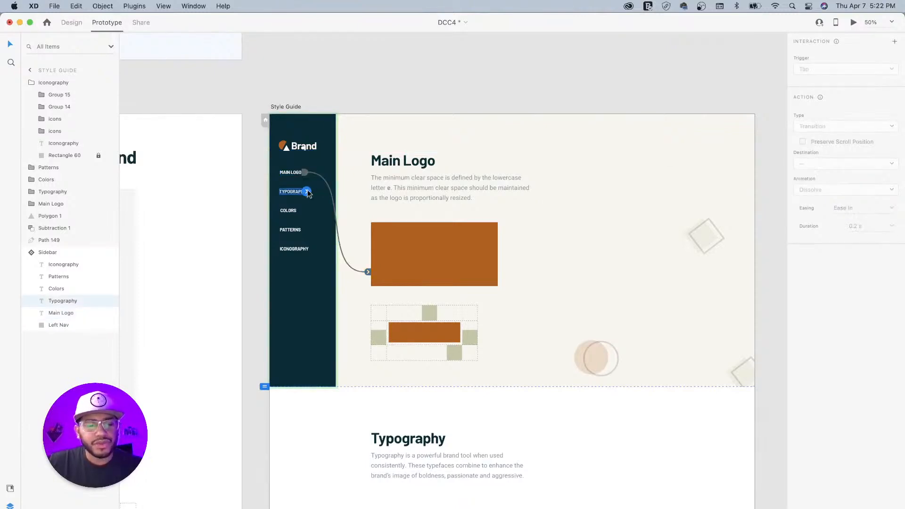
- Make TYPOGRAPHY and COLORS scroll to the Typography and Colors sections on tap
drag(307, 193, 496, 150)
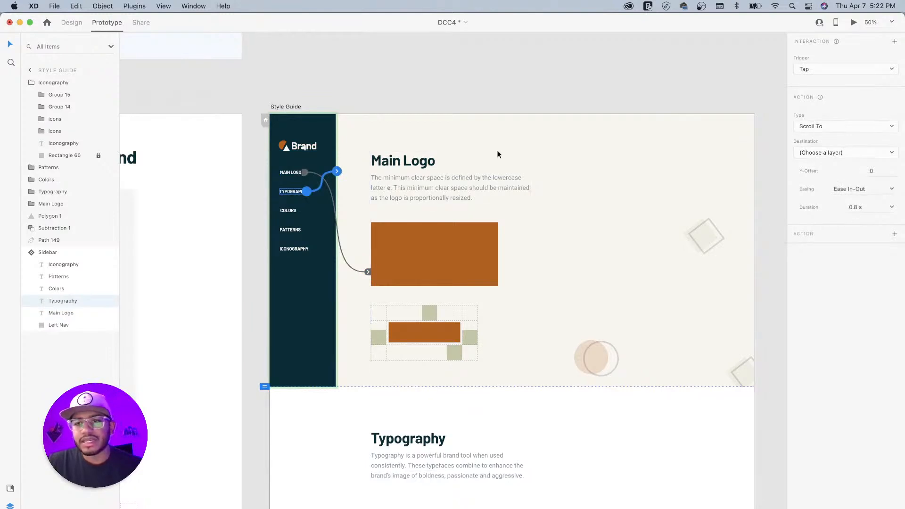
click(838, 153)
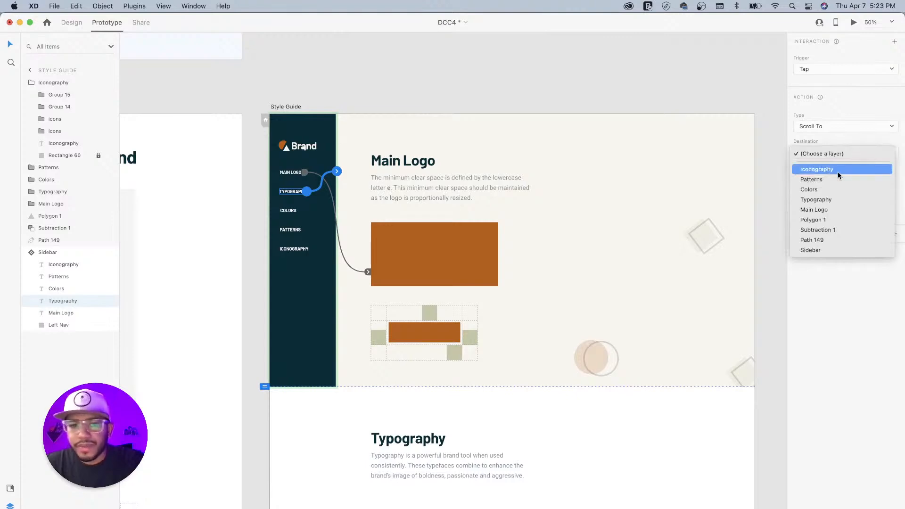
click(825, 200)
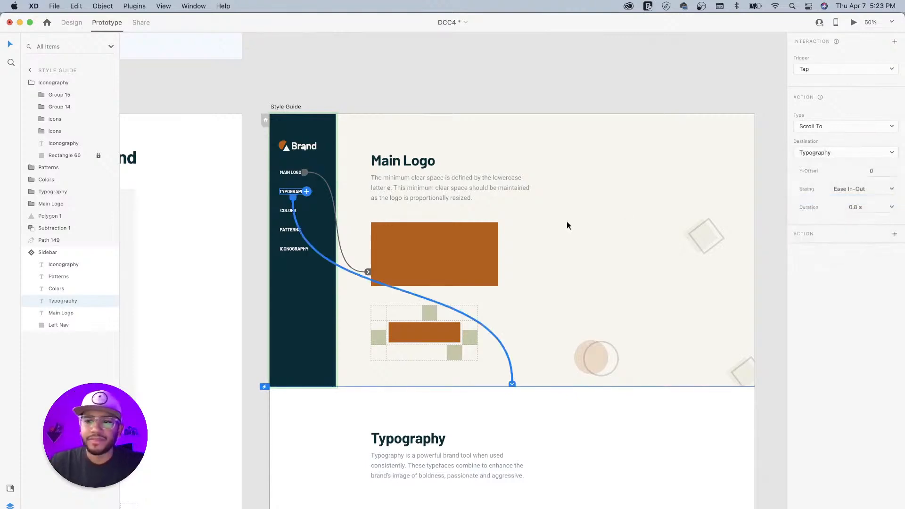
click(286, 212)
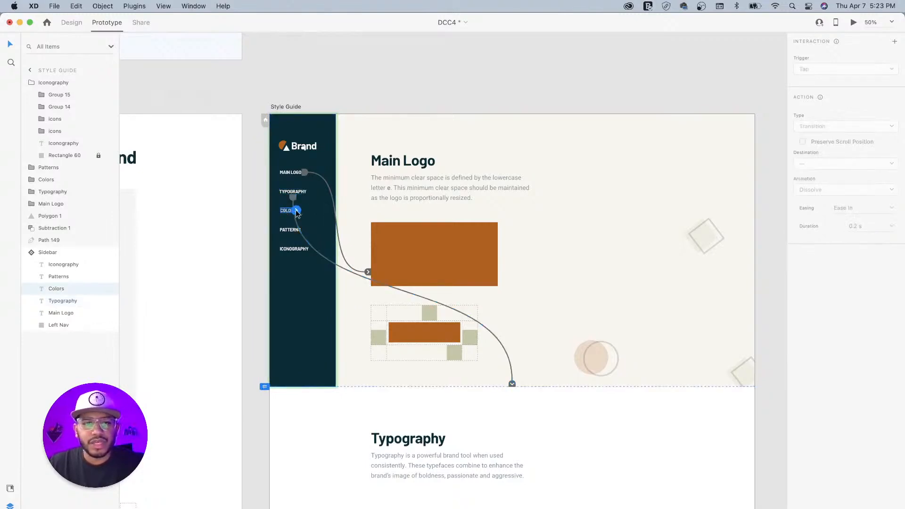
drag(297, 212, 662, 199)
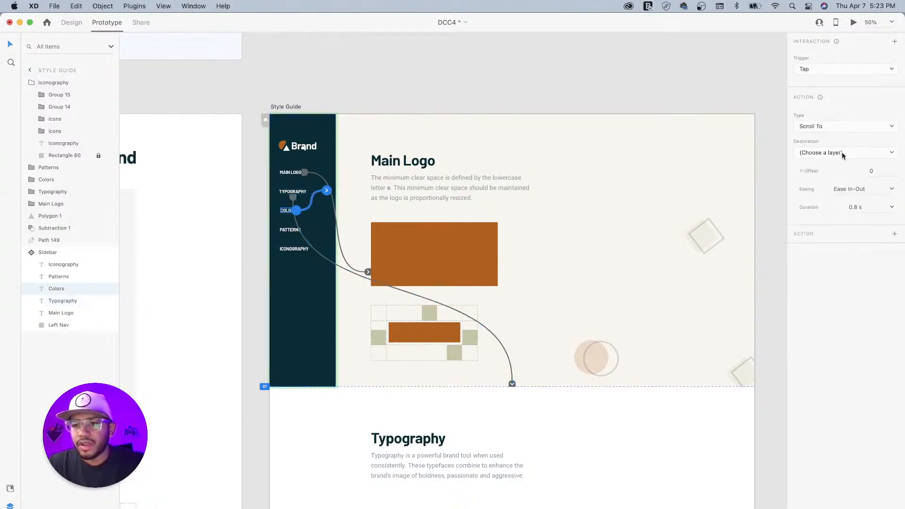
click(825, 156)
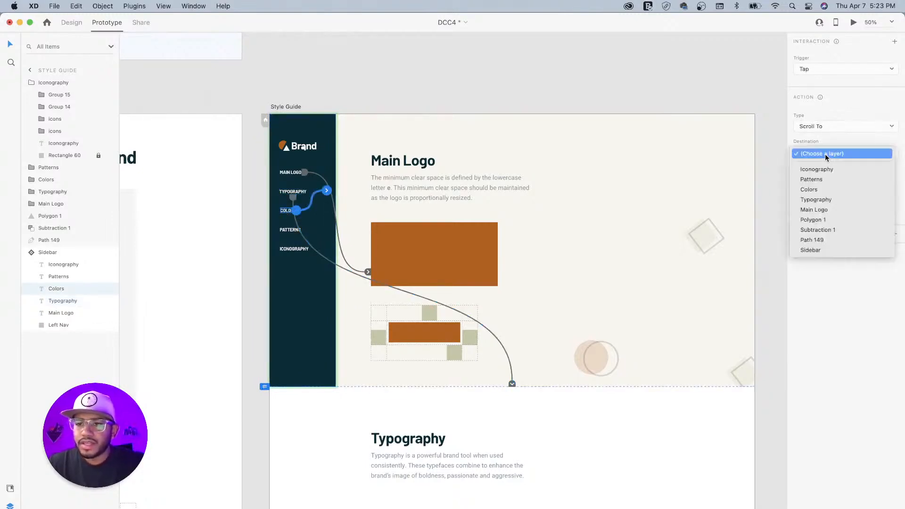
click(821, 191)
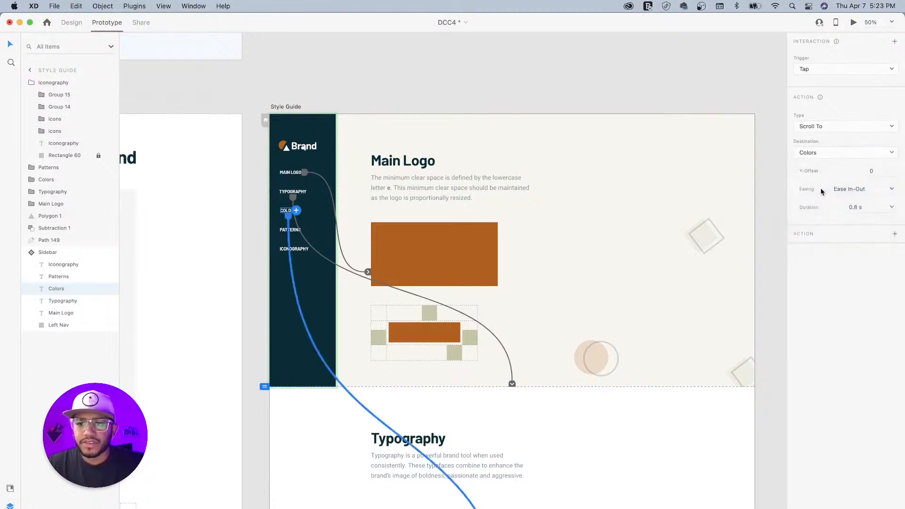
- Make PATTERNS and ICONOGRAPHY scroll to the Patterns and Iconography sections on tap
click(295, 230)
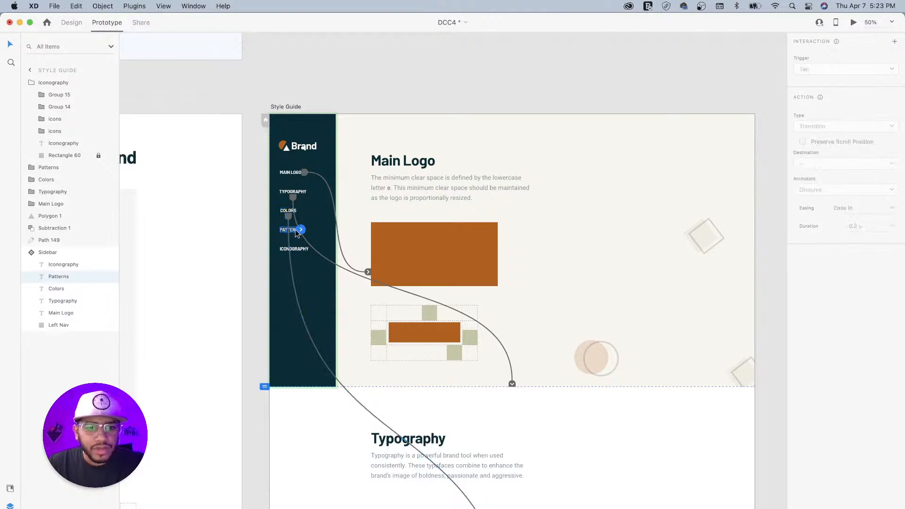
drag(301, 231, 331, 209)
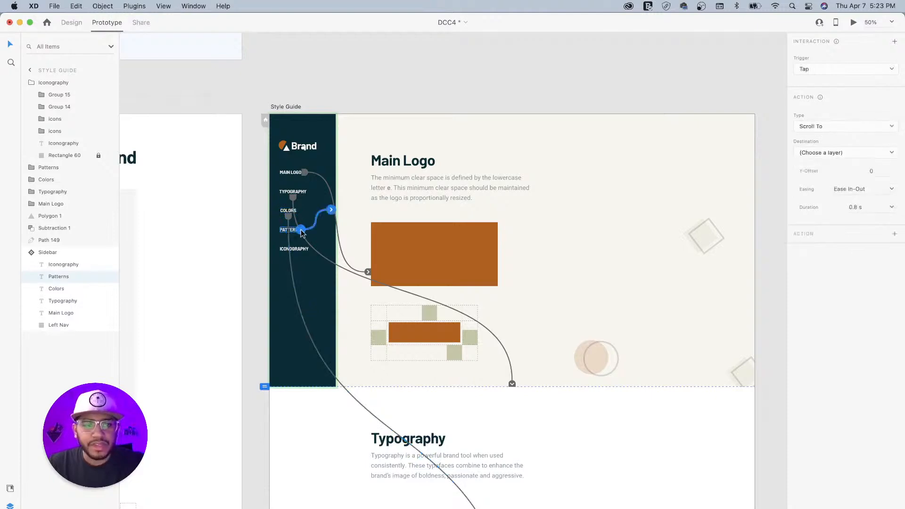
click(842, 153)
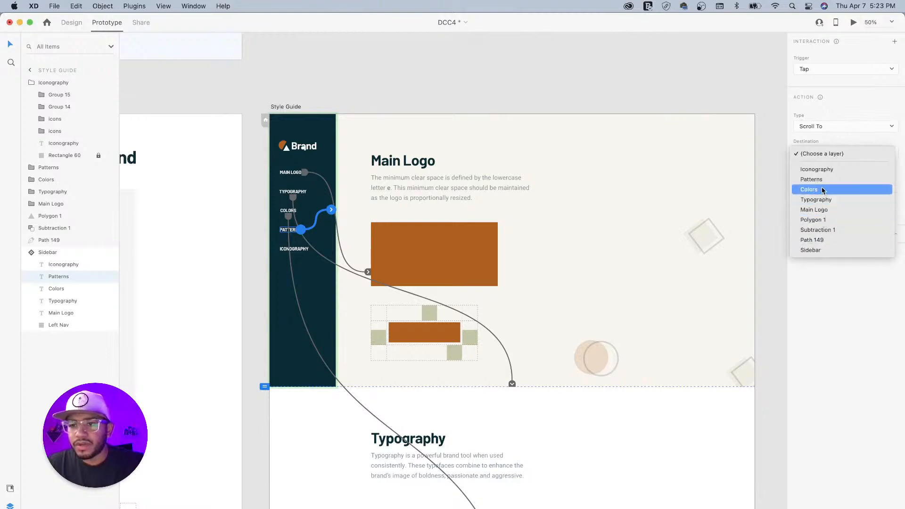
click(811, 179)
click(301, 252)
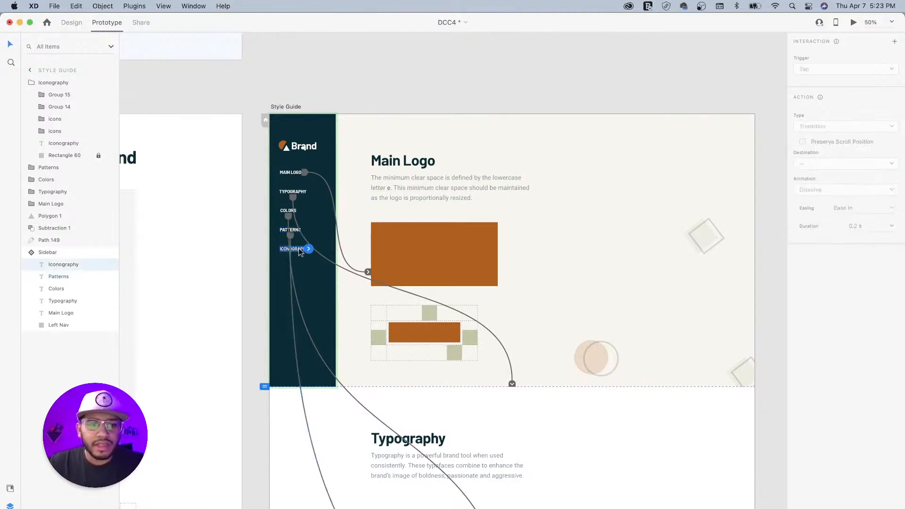
click(309, 249)
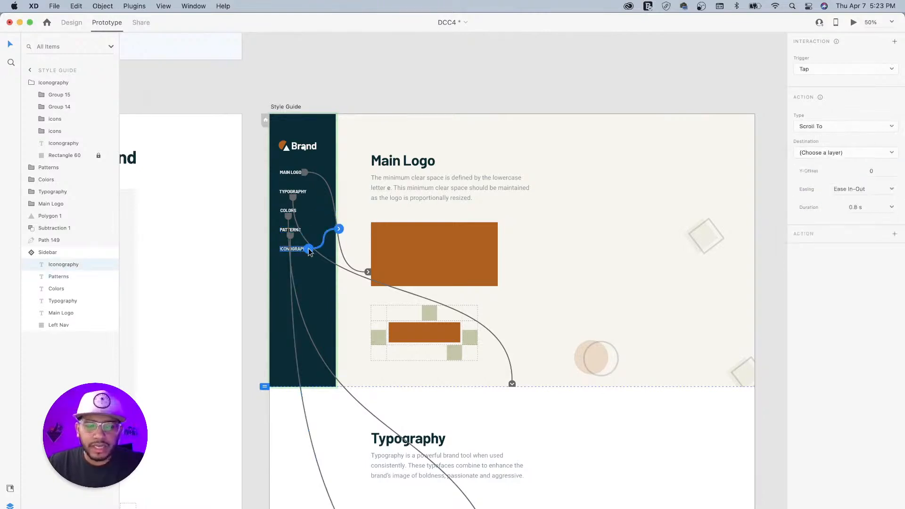
click(828, 153)
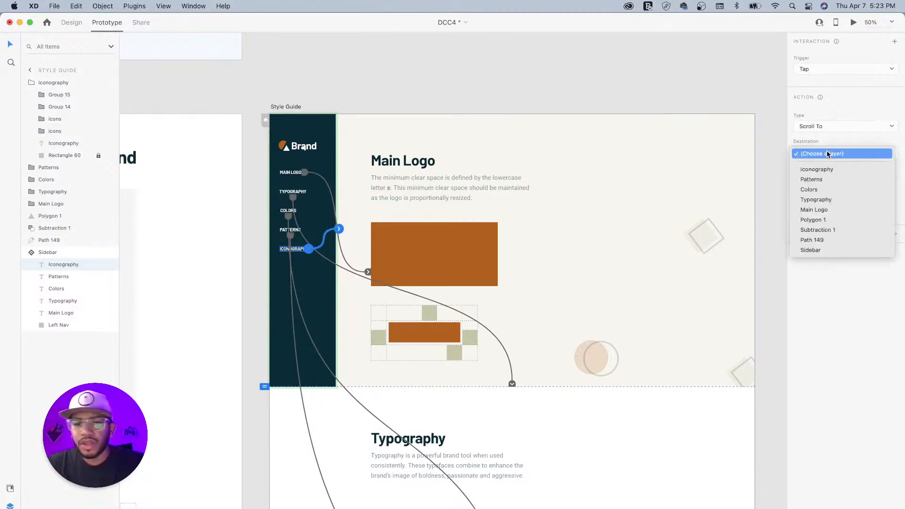
click(816, 169)
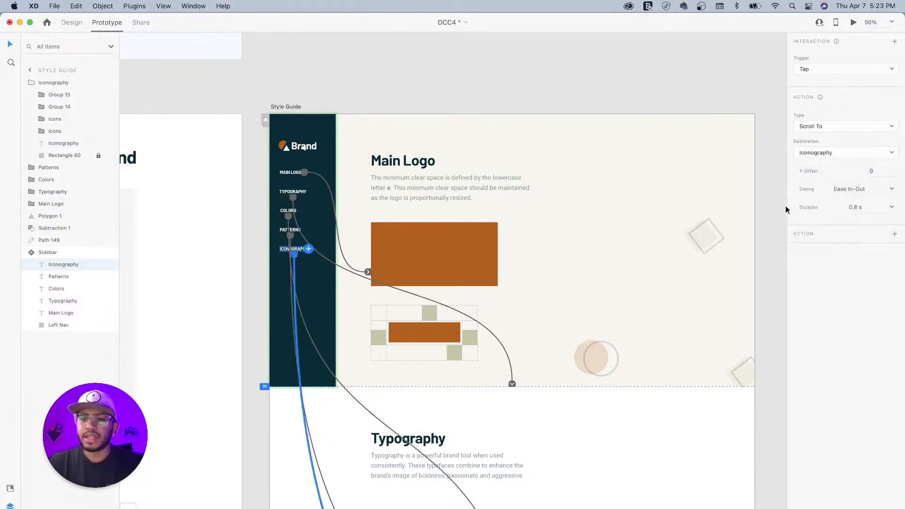
click(292, 108)
scroll(291, 104, up, 1)
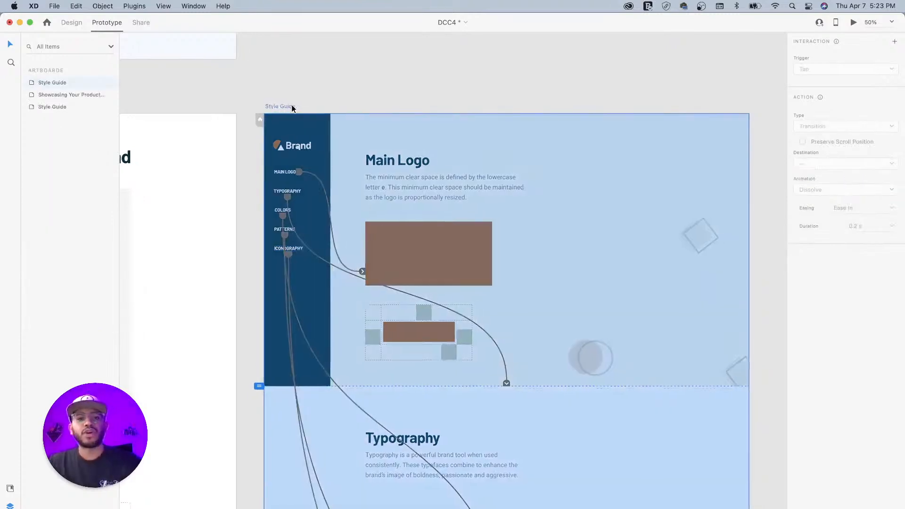
click(853, 23)
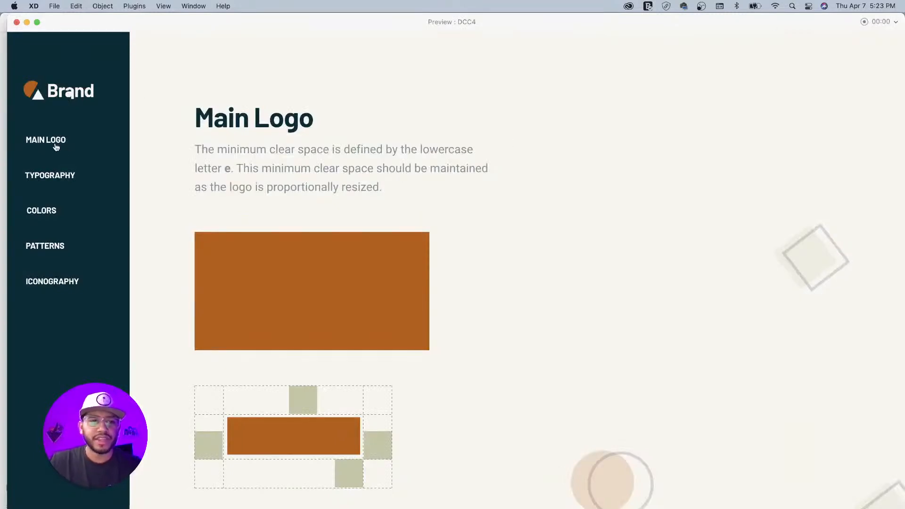
click(55, 176)
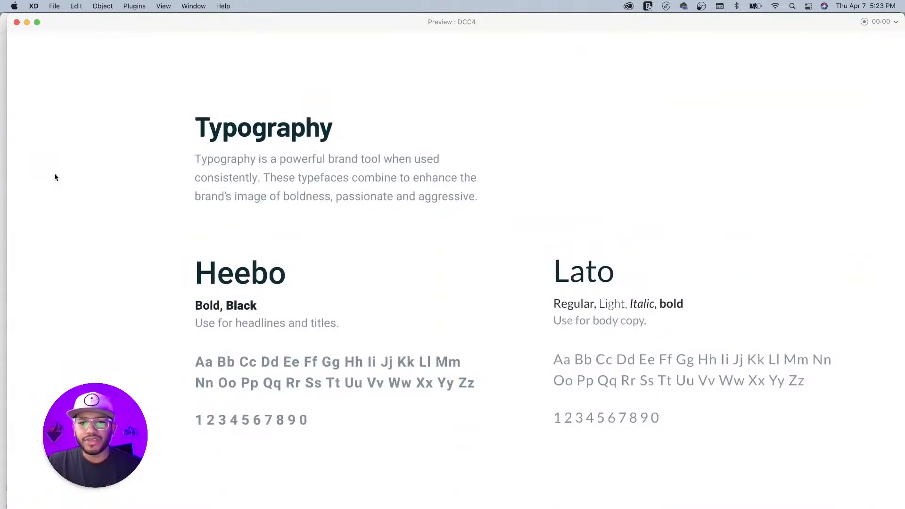
scroll(229, 221, up, 10)
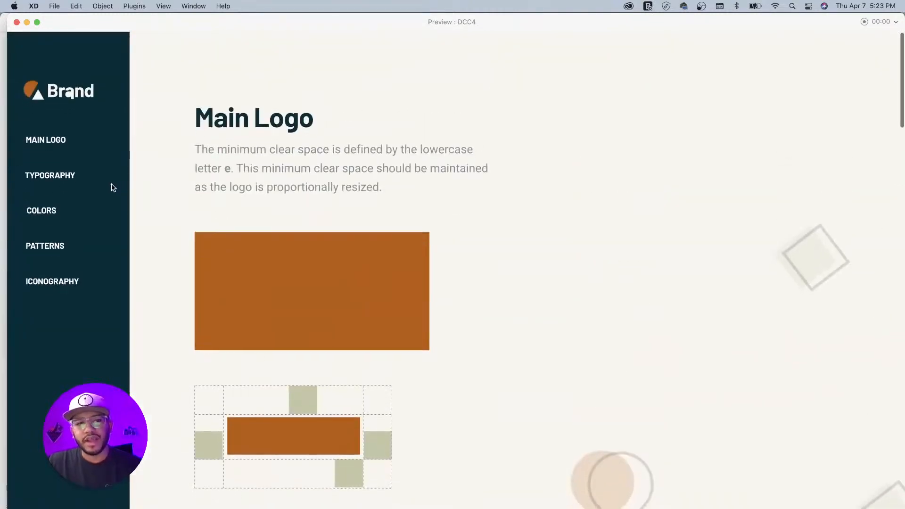
click(16, 23)
click(267, 100)
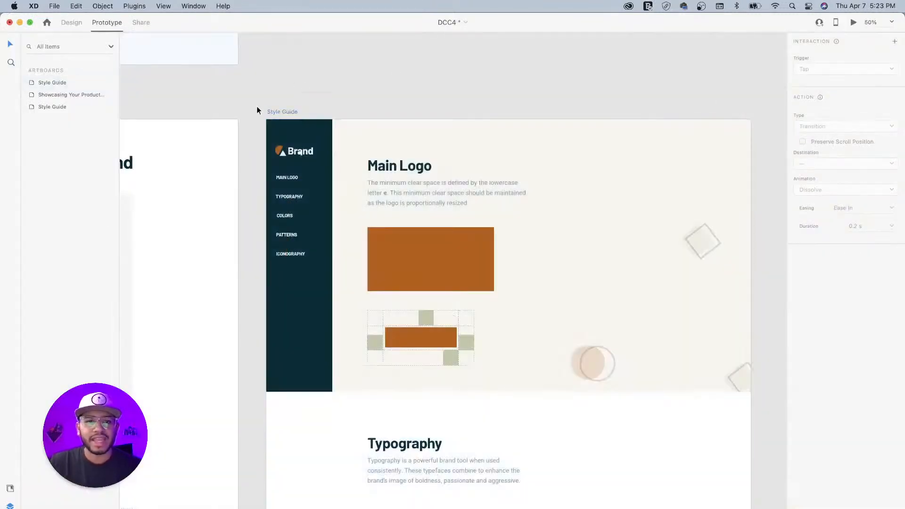
- Back in Design mode, enable Fix Position When Scrolling on the Sidebar component
click(71, 23)
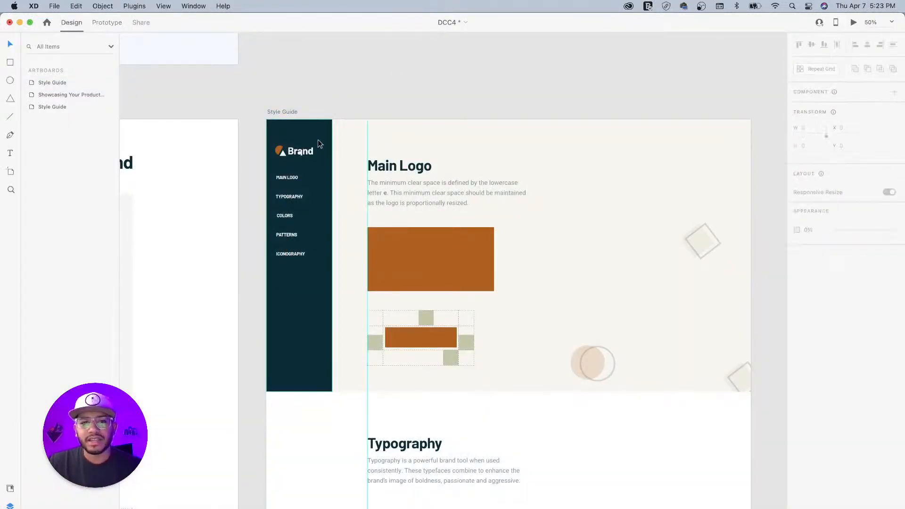
click(310, 126)
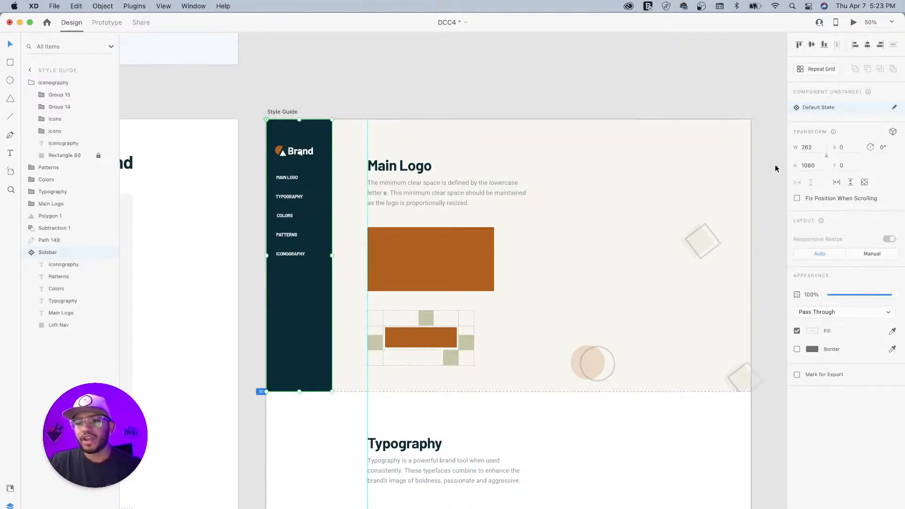
click(797, 198)
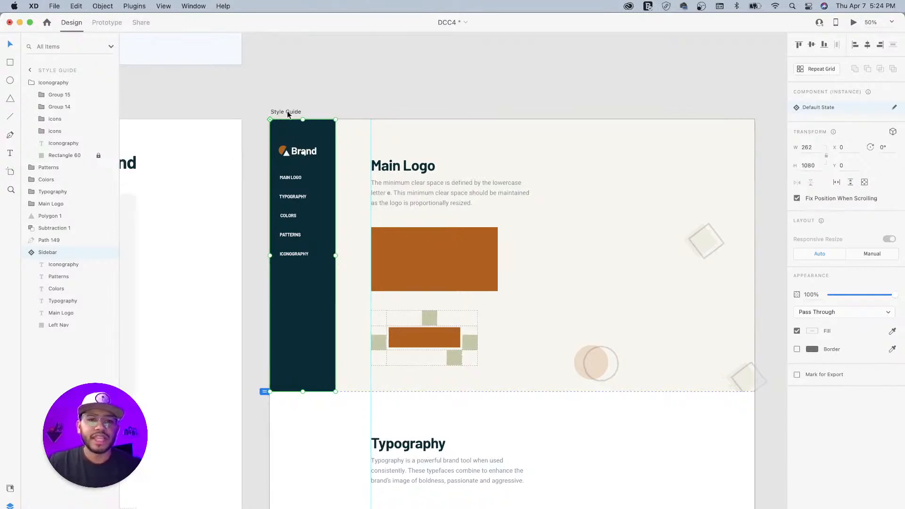
click(287, 111)
click(853, 23)
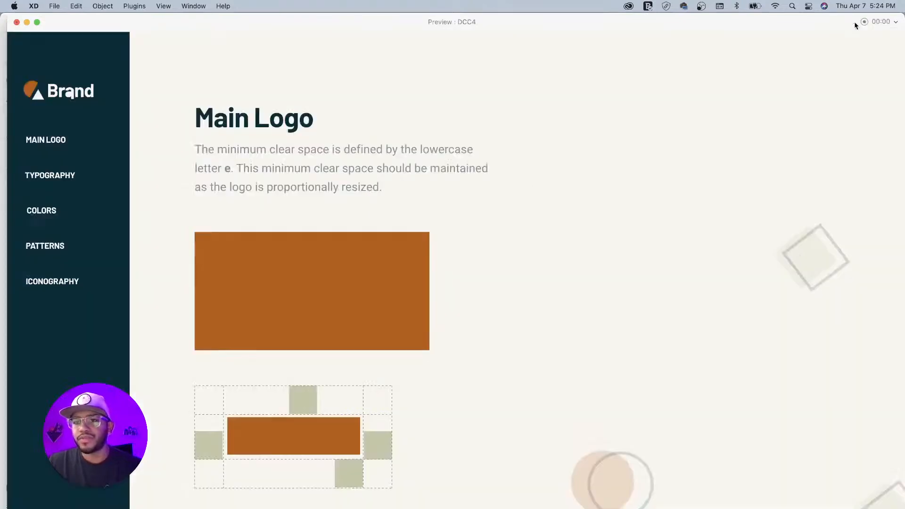
click(55, 176)
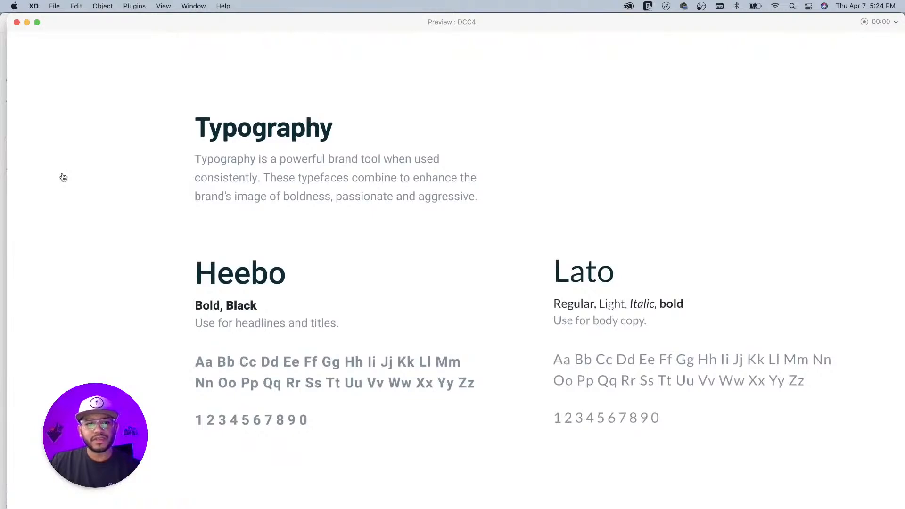
click(16, 22)
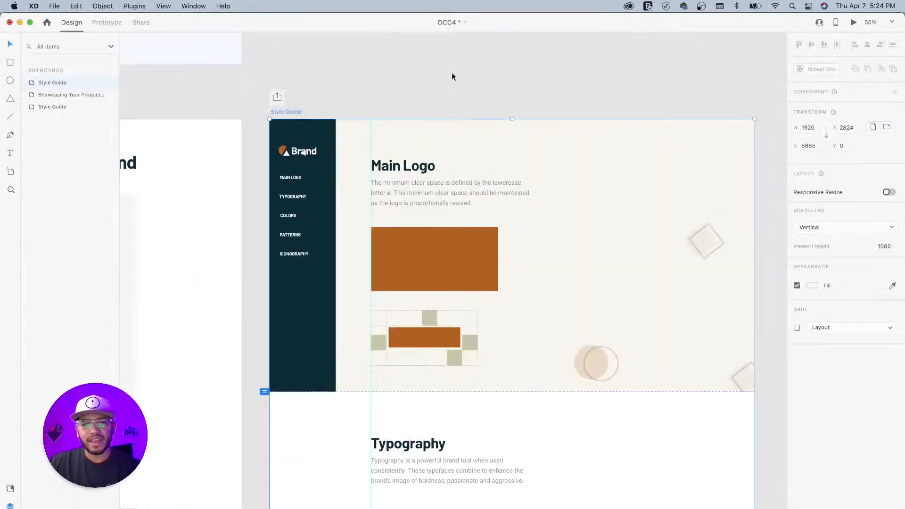
- Move the Sidebar, then Path 149, Polygon 1 and Subtraction 1, to the top of the layers
click(323, 136)
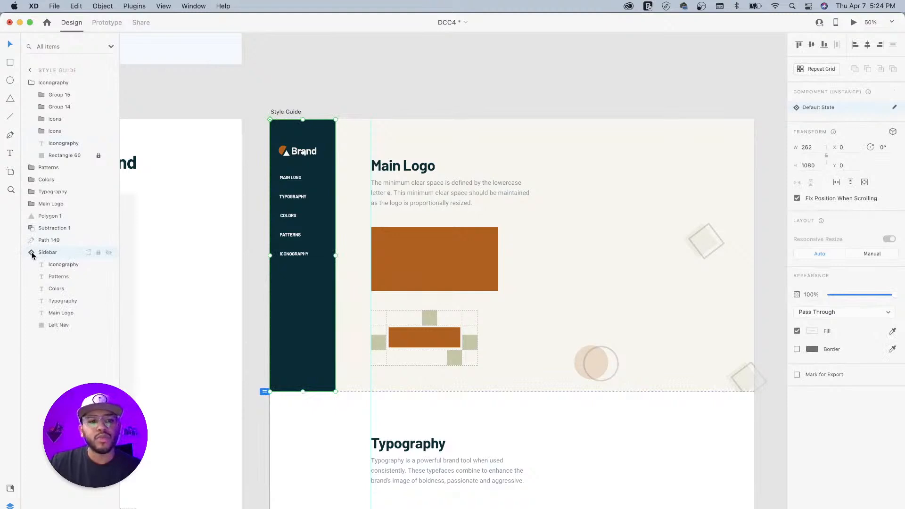
click(32, 83)
click(31, 179)
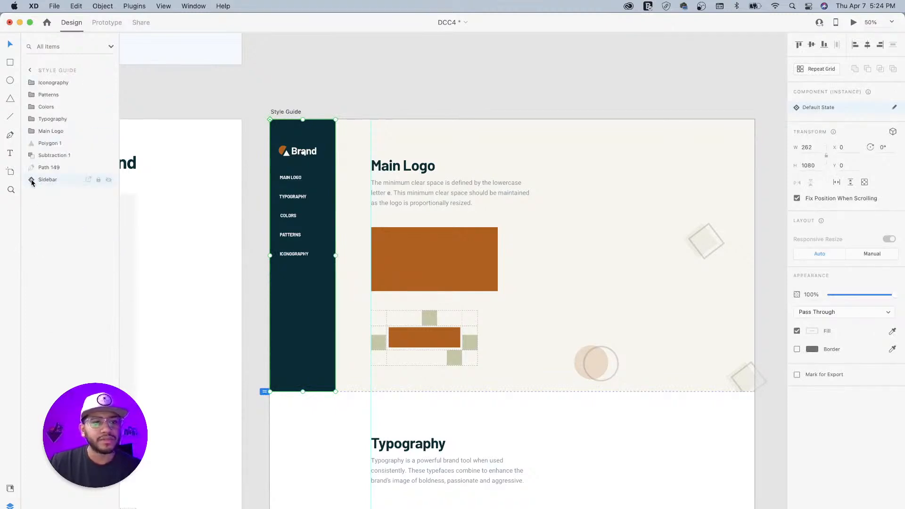
drag(31, 179, 32, 82)
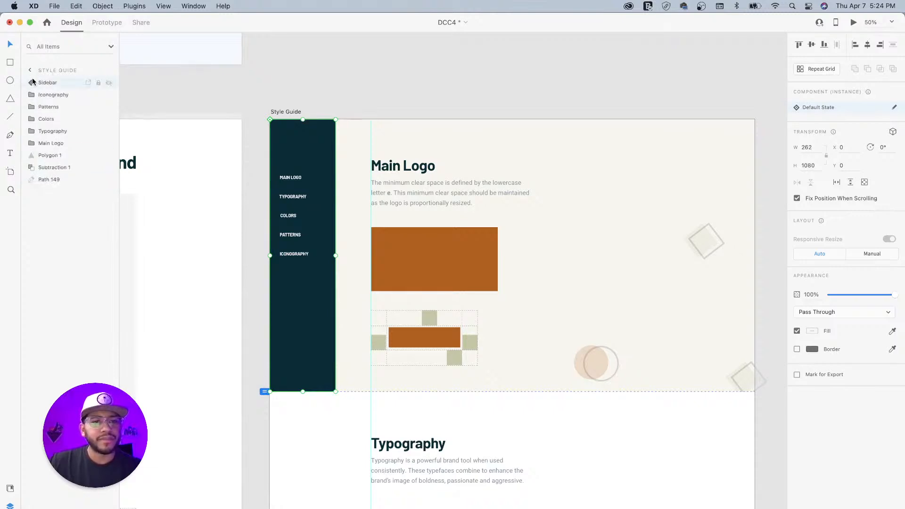
click(49, 180)
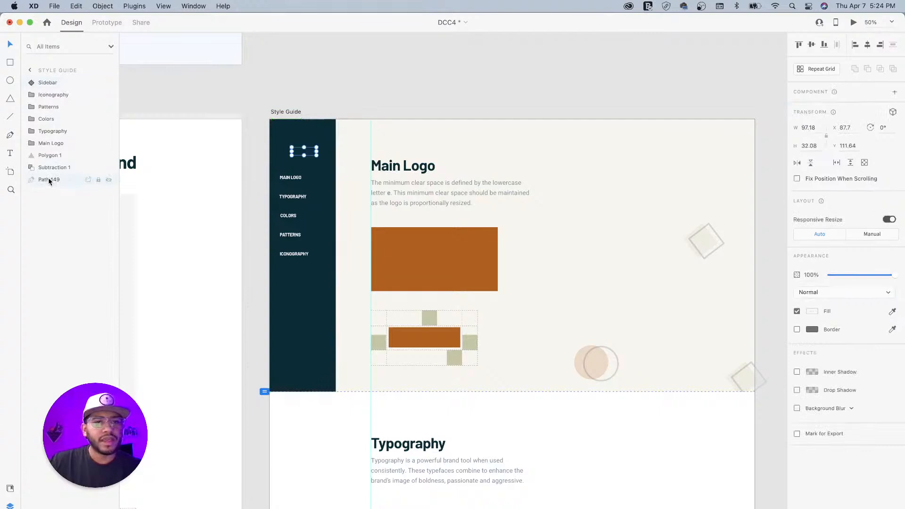
drag(43, 182, 60, 168)
drag(48, 90, 45, 82)
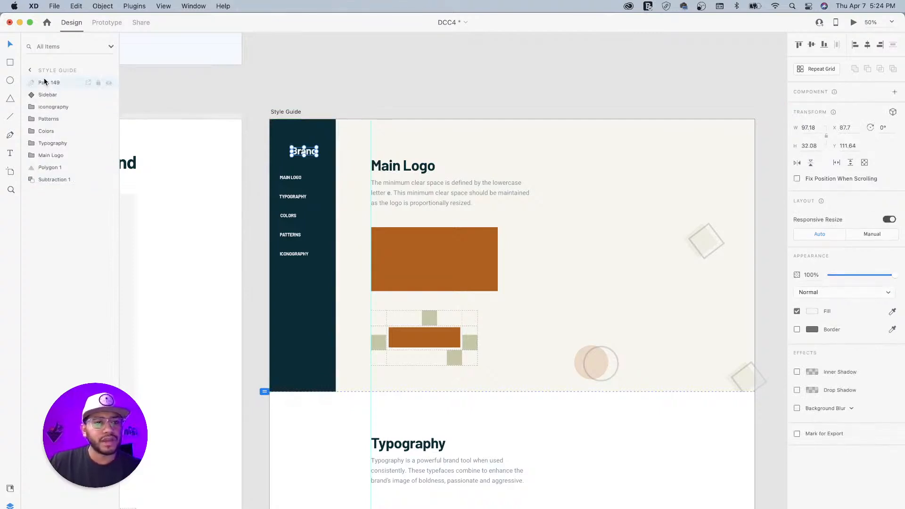
super+click(49, 179)
drag(42, 170, 52, 90)
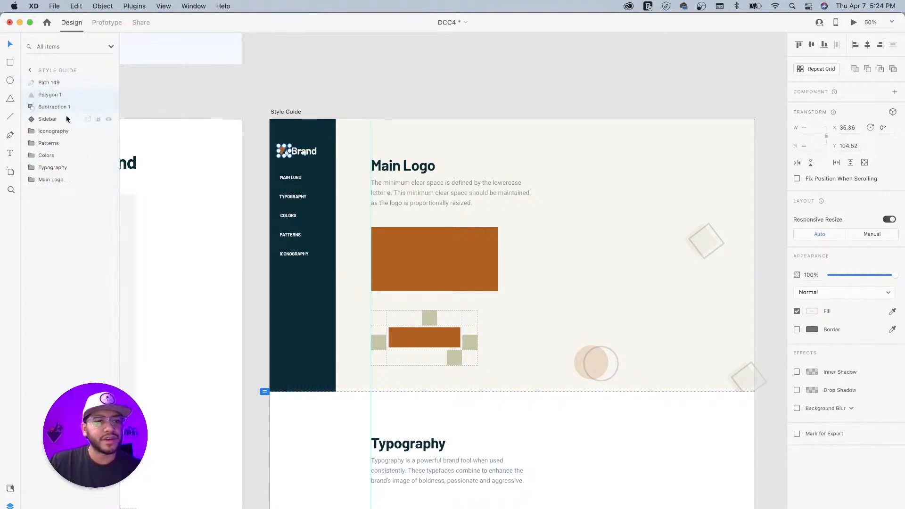
- Group Subtraction 1, Polygon 1 and Path 149 into Group 16 and fix its position when scrolling
click(37, 111)
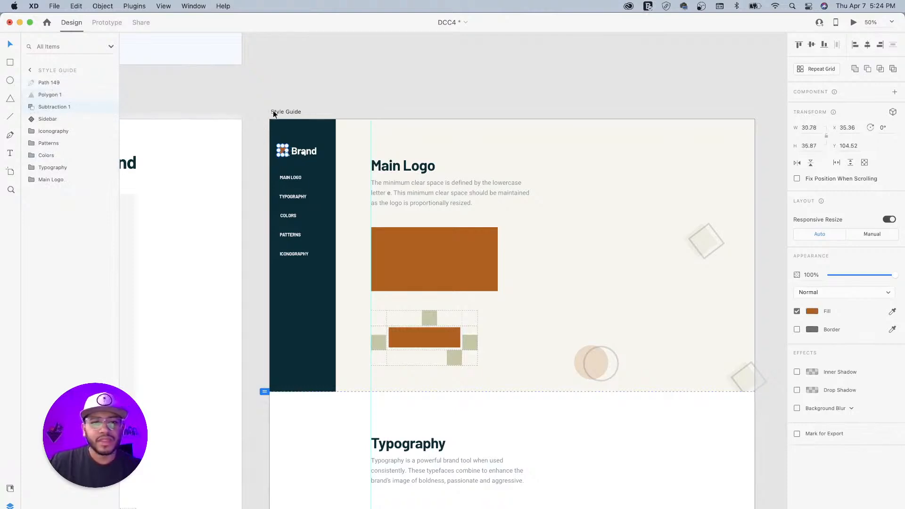
shift+click(52, 96)
shift+click(60, 83)
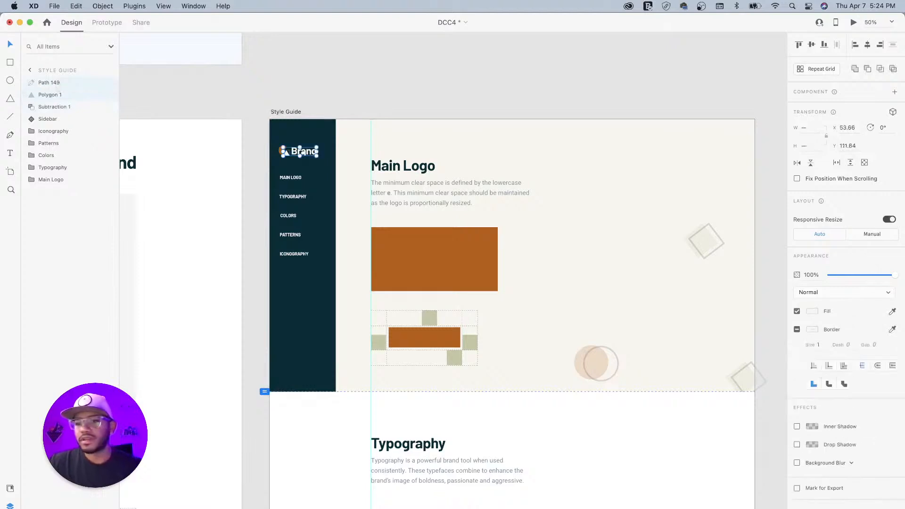
key(super+g)
click(797, 179)
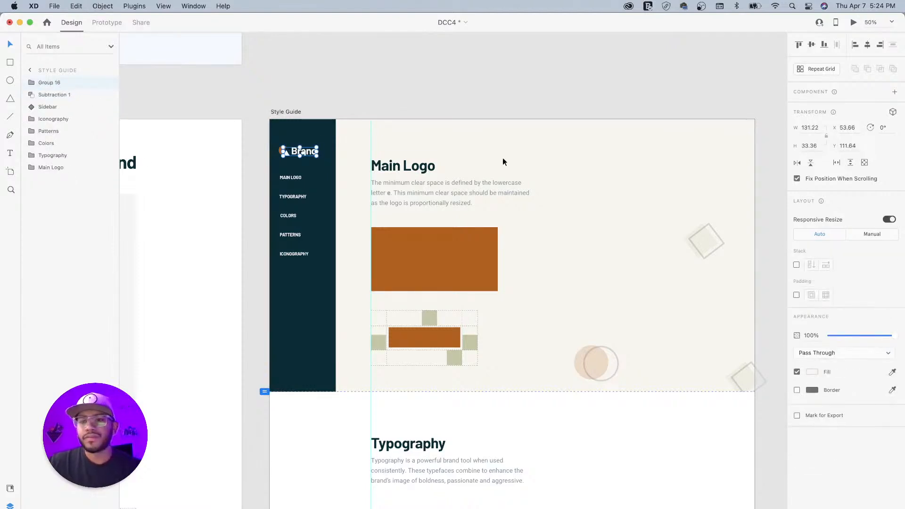
- After a quick preview check, move Subtraction 1 into Group 16 and collapse the group
click(853, 22)
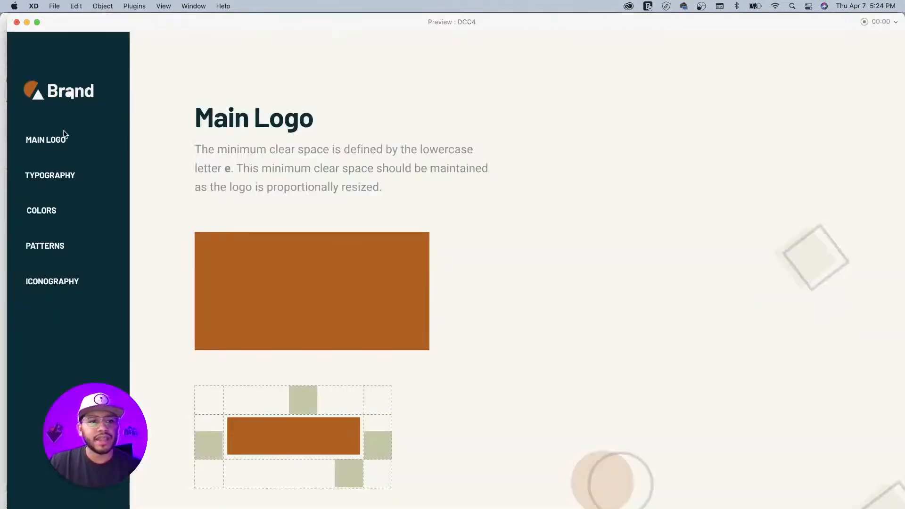
click(59, 176)
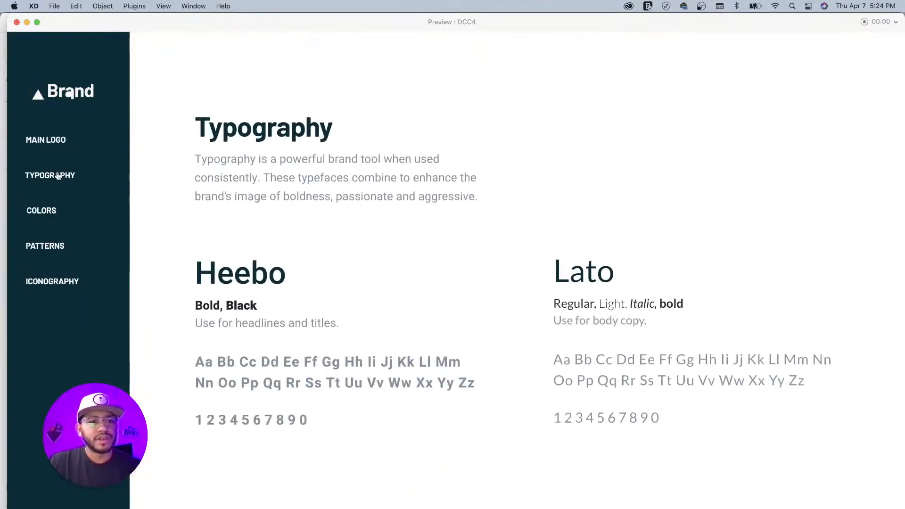
click(17, 23)
click(30, 95)
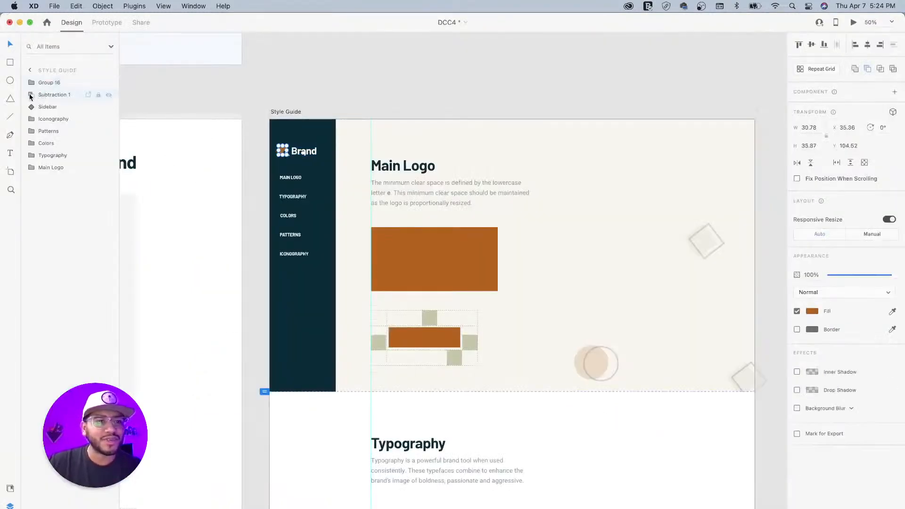
drag(33, 97, 42, 84)
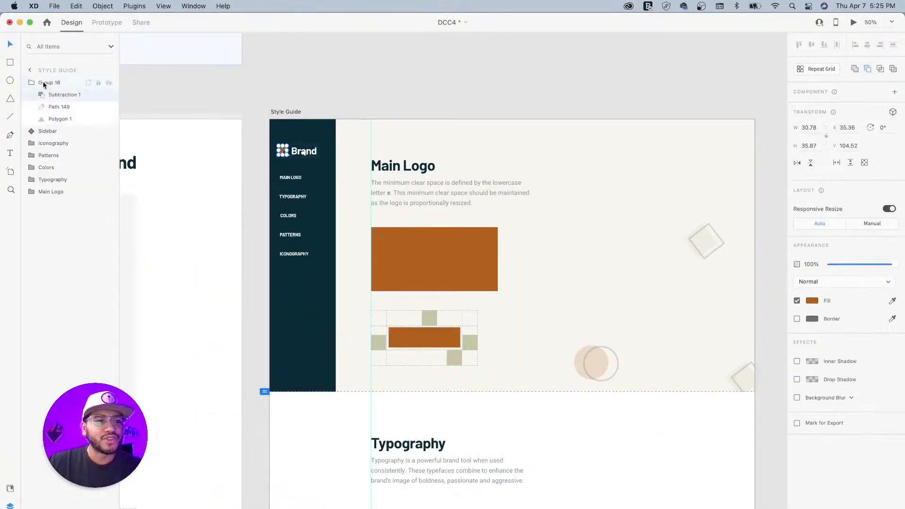
click(31, 85)
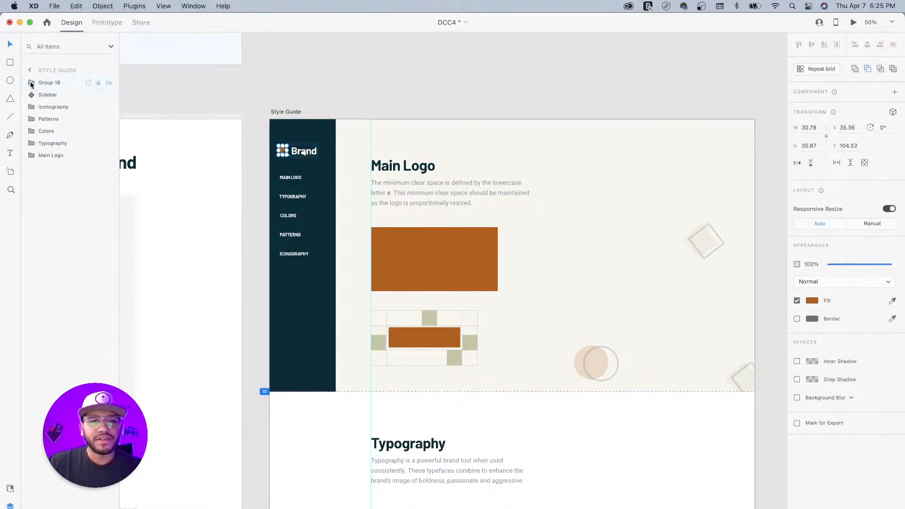
- Test the Colors, Patterns, Iconography and Typography links in Desktop Preview, then close it
click(853, 23)
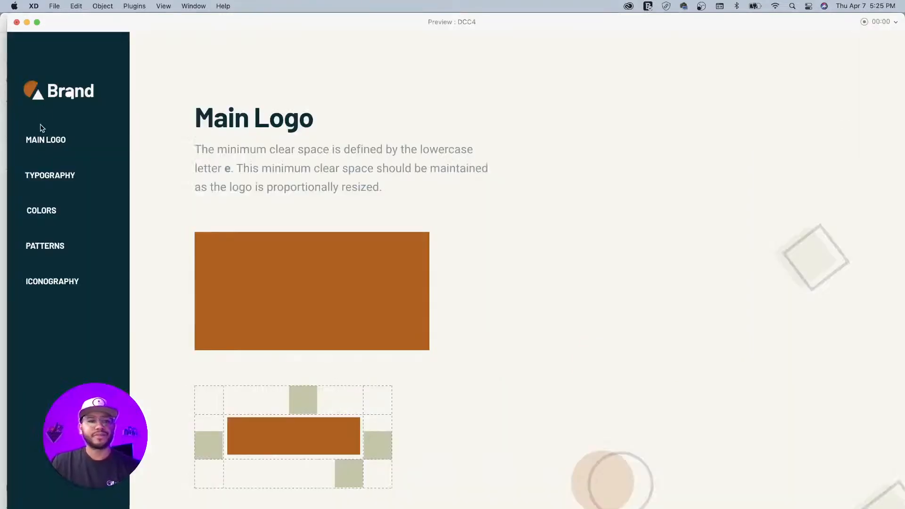
click(46, 213)
click(45, 247)
click(52, 287)
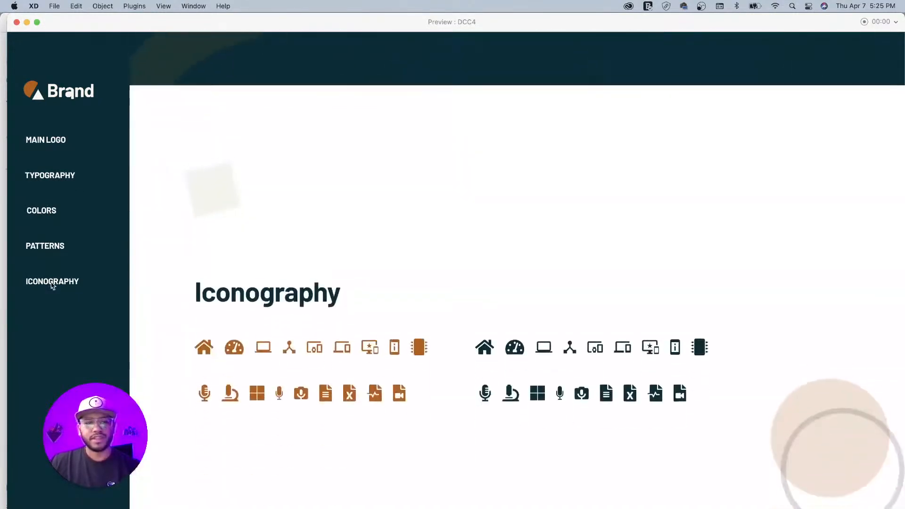
click(50, 179)
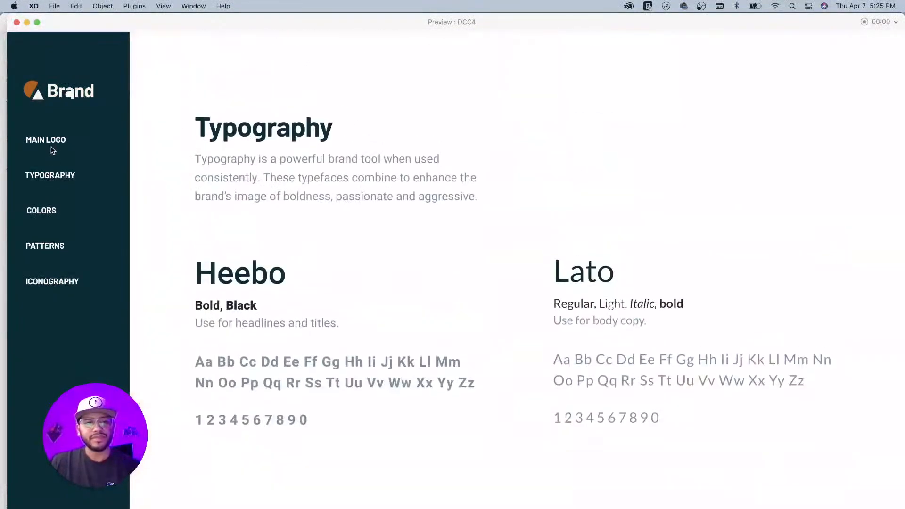
click(17, 22)
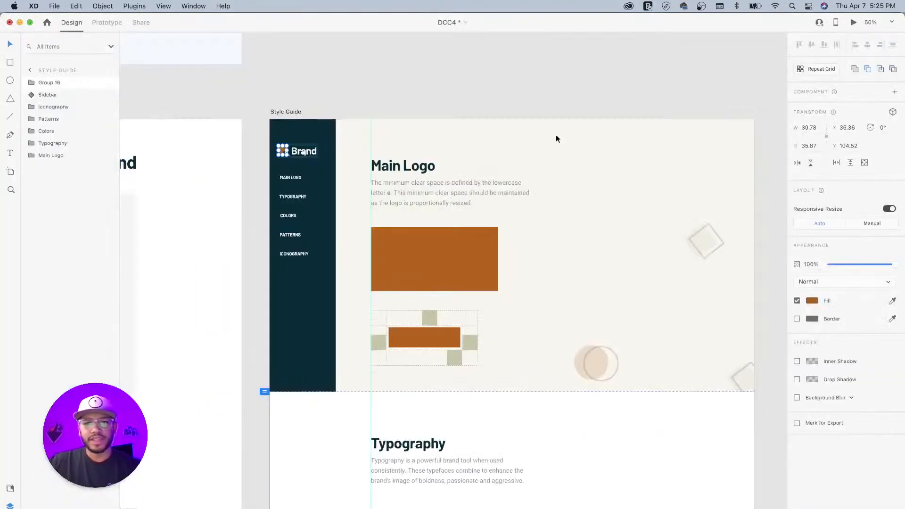
click(289, 112)
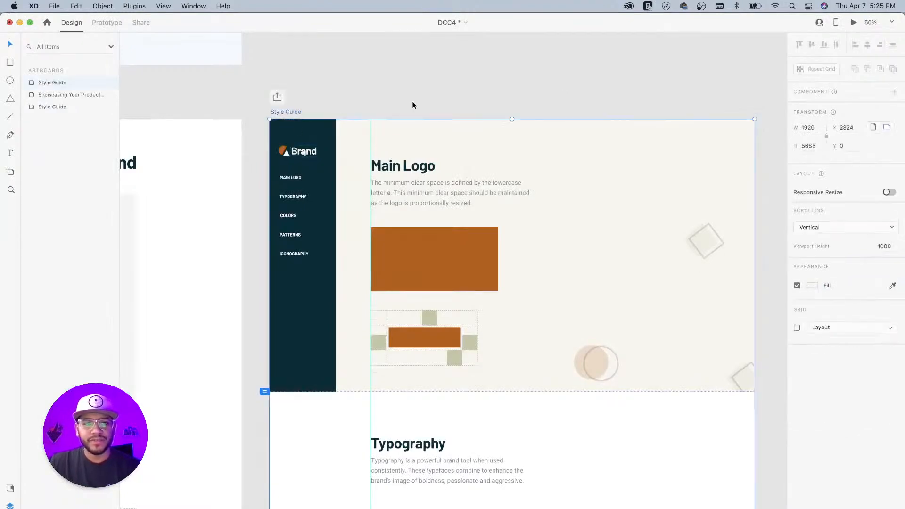
click(855, 23)
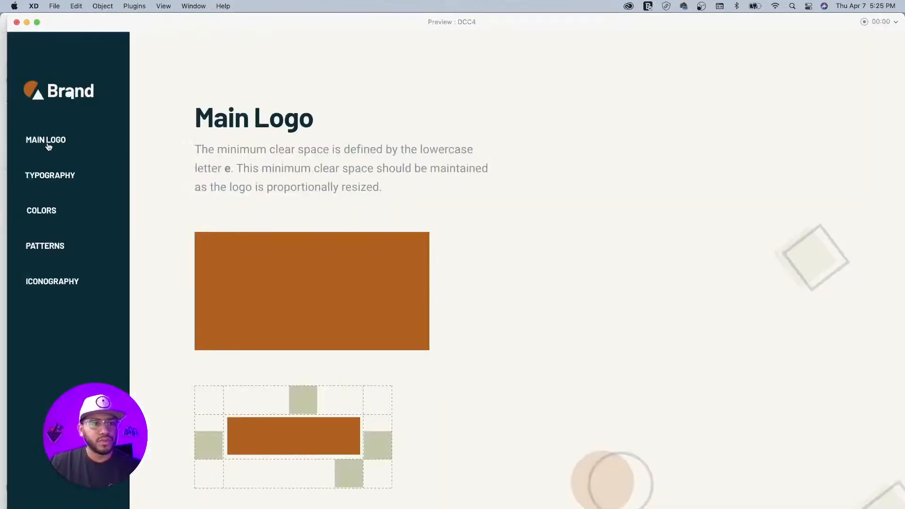
click(54, 176)
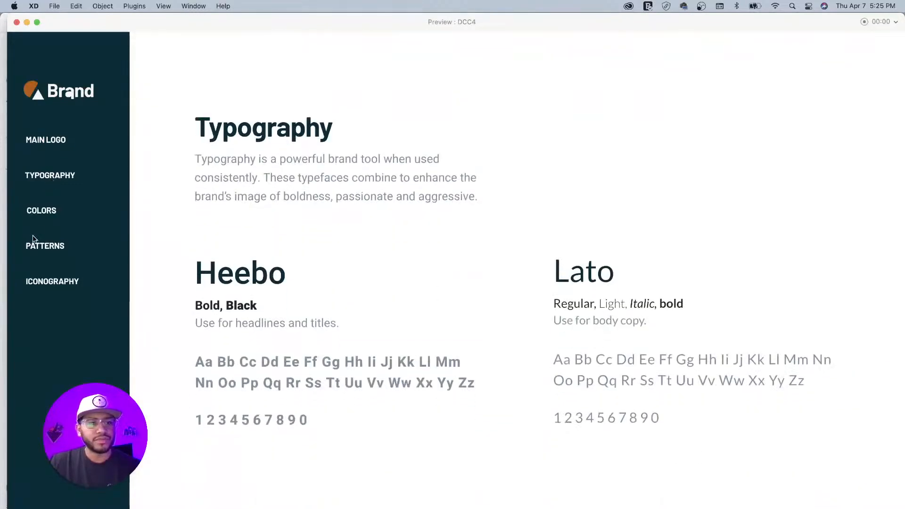
click(44, 210)
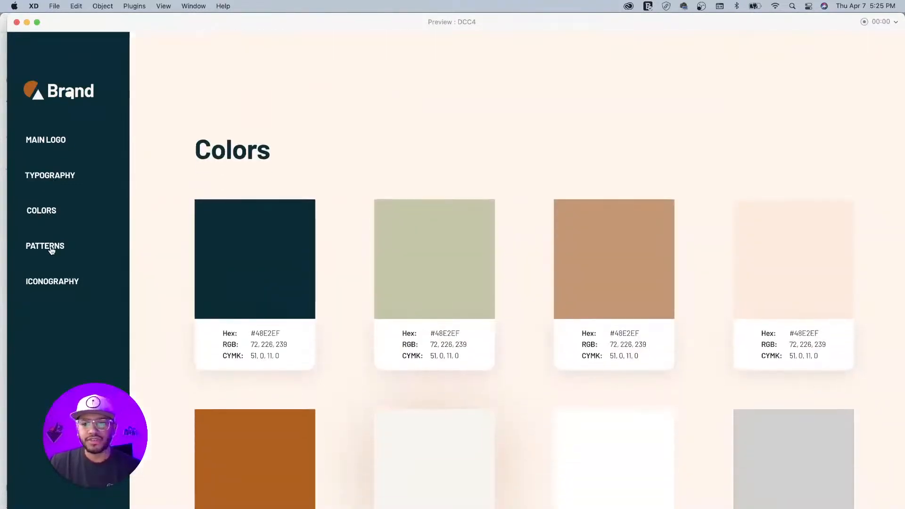
click(56, 250)
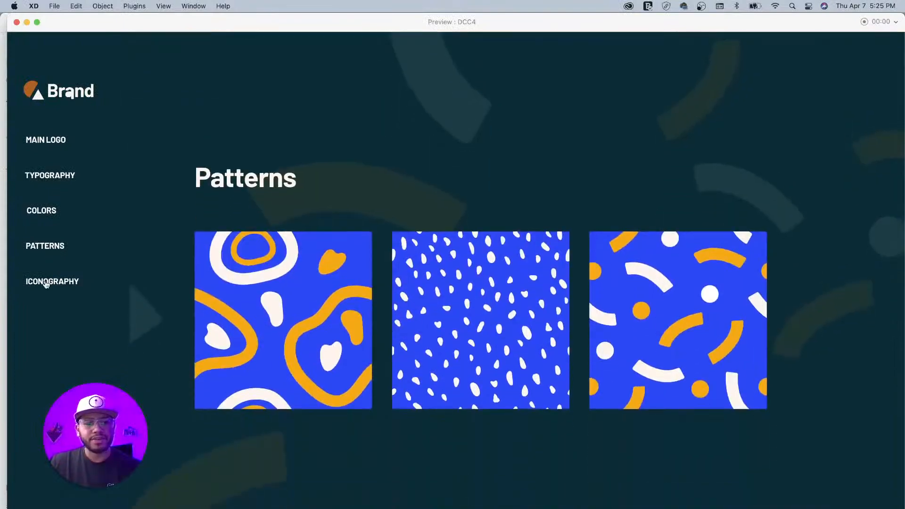
click(47, 282)
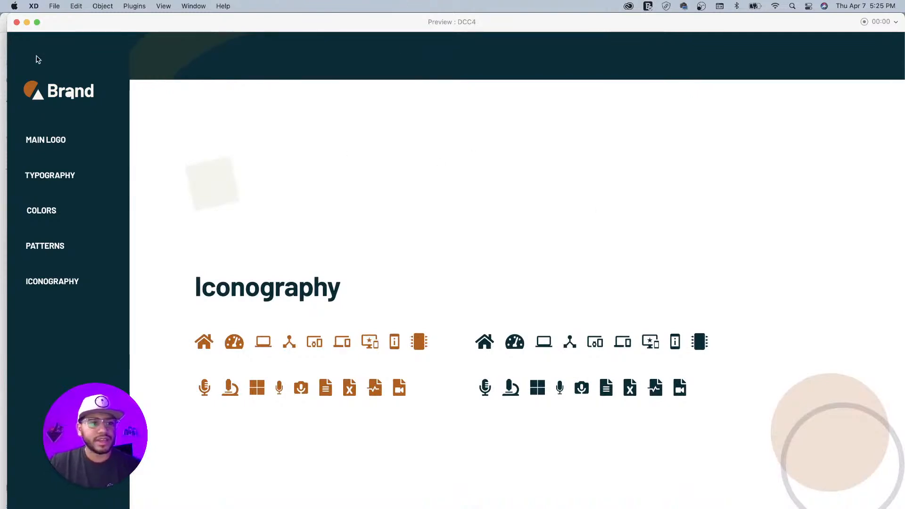
click(16, 23)
- Reposition and zoom out the canvas, then duplicate the Style Guide artboard and delete the copy
click(472, 96)
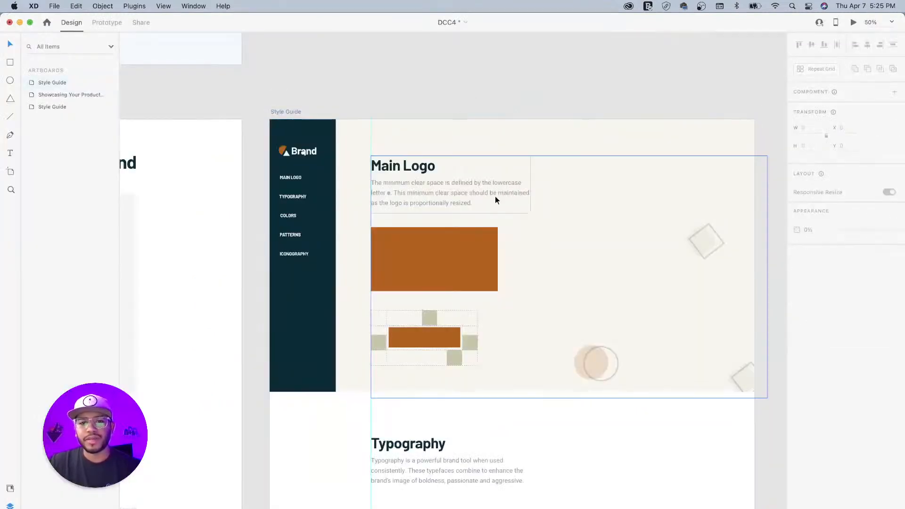
drag(473, 117, 466, 201)
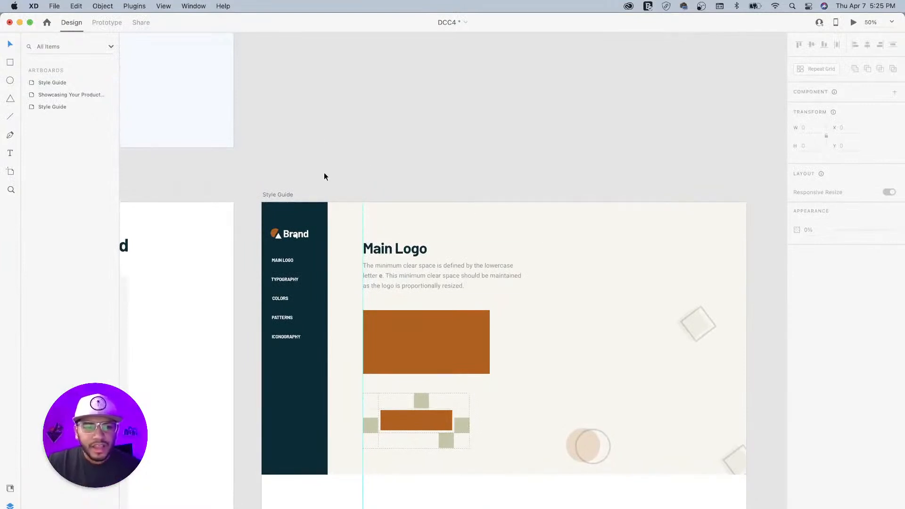
drag(493, 192, 363, 135)
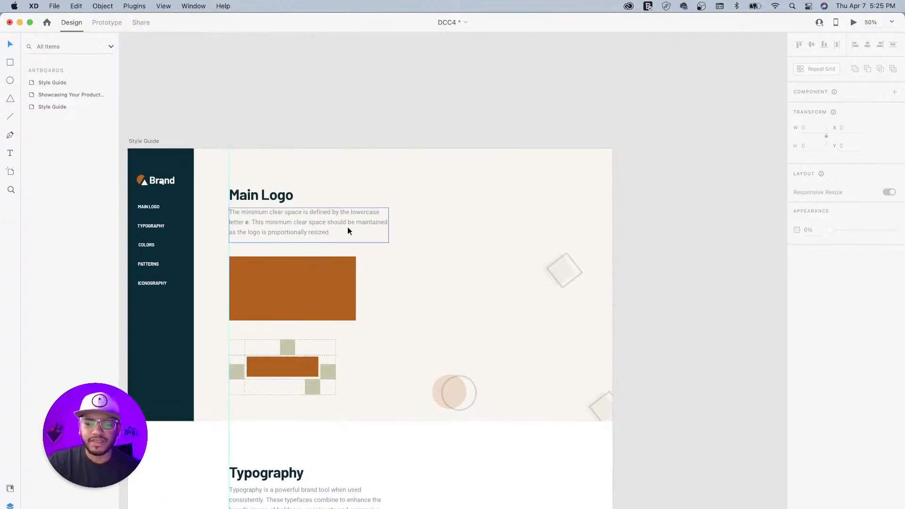
click(153, 142)
key(super+minus)
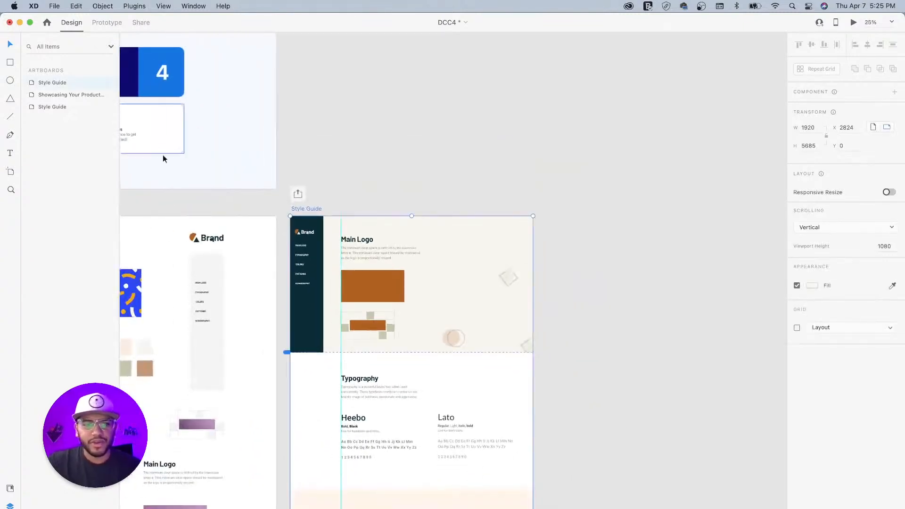
key(super+d)
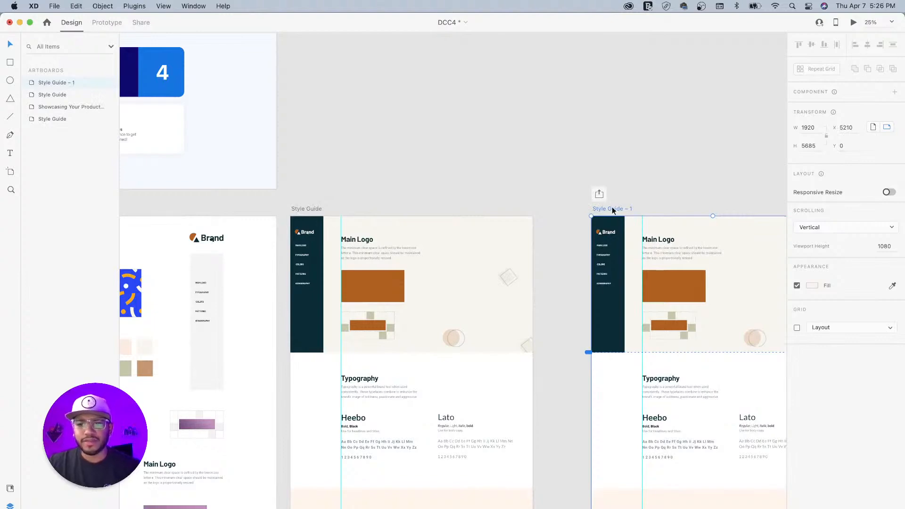
key(BackSpace)
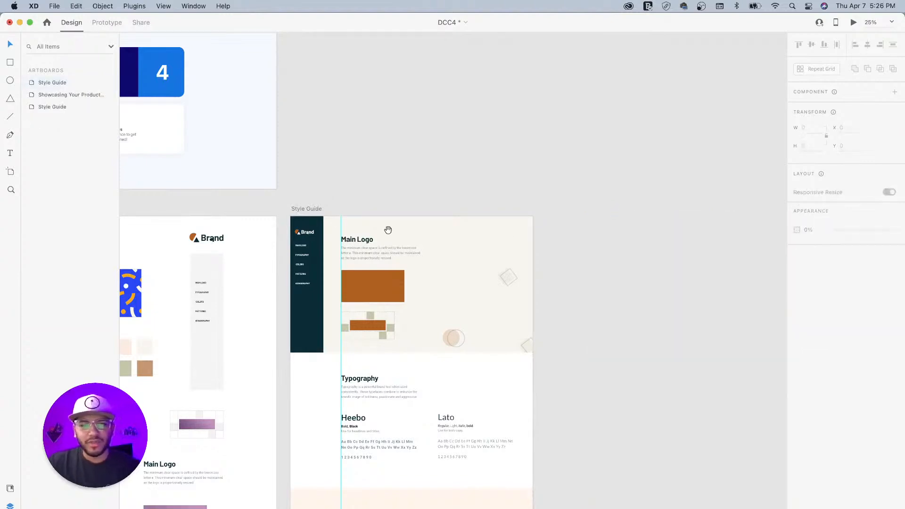
- Zoom back to 50% on the Style Guide artboard, then switch to Chrome's Behance challenge page
drag(404, 240, 433, 219)
key(super+equal)
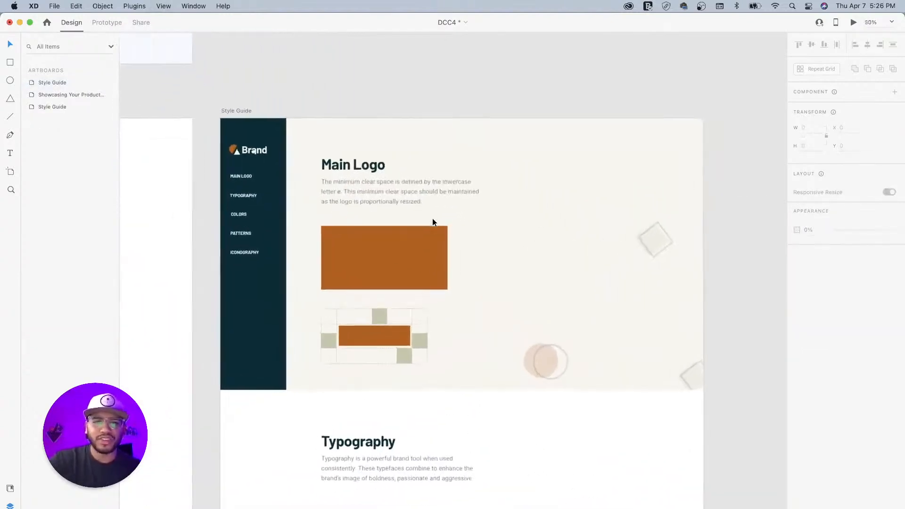
click(236, 111)
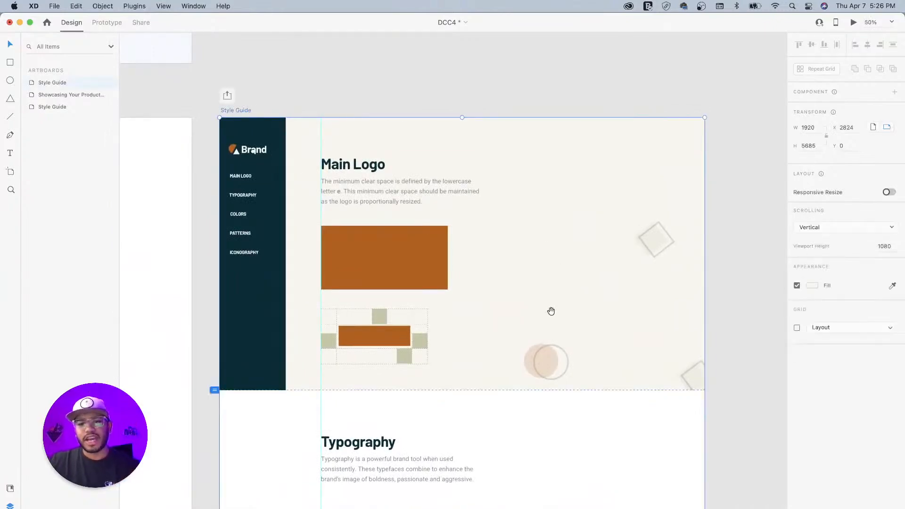
scroll(557, 299, down, 10)
scroll(553, 331, up, 10)
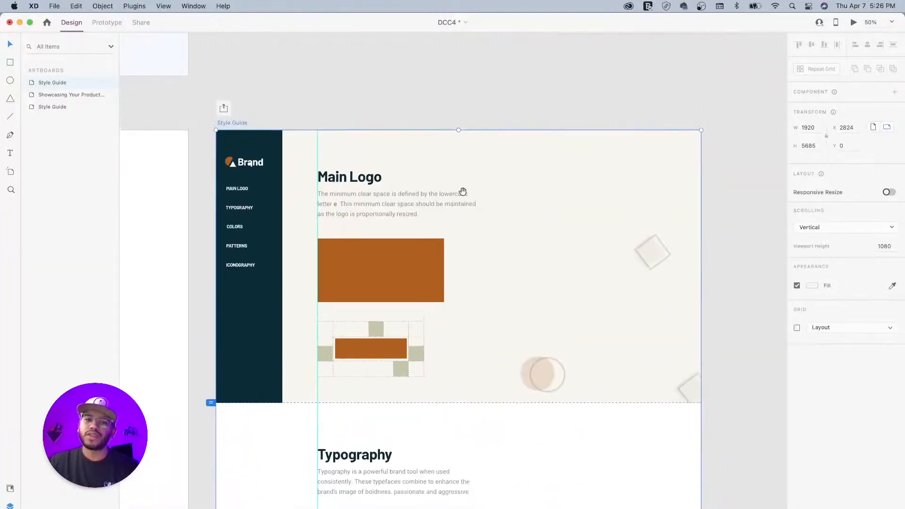
scroll(461, 195, up, 1)
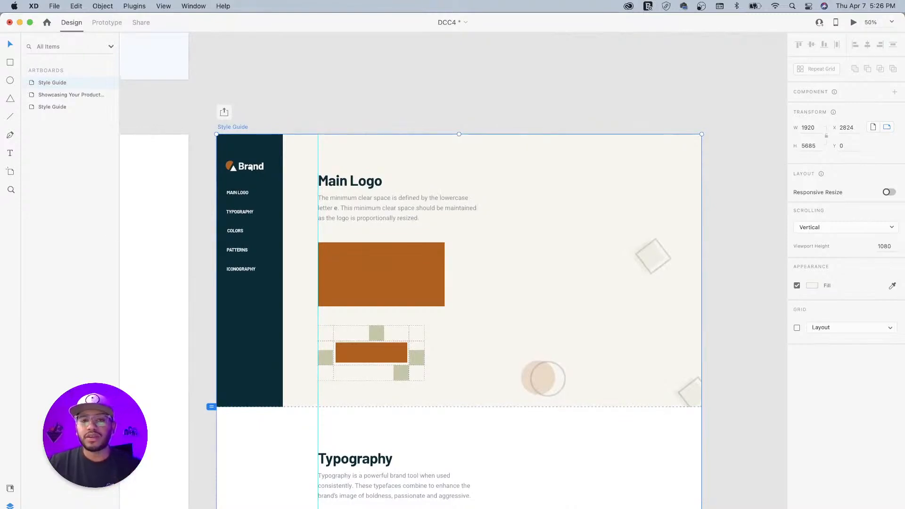
key(super+Tab)
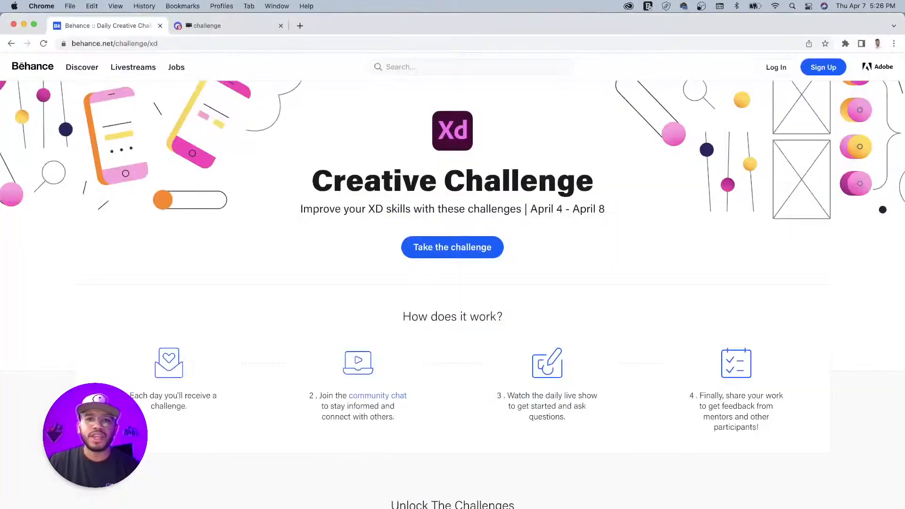
- Open the Discord challenge channel tab and scroll back through the posted submissions
click(252, 28)
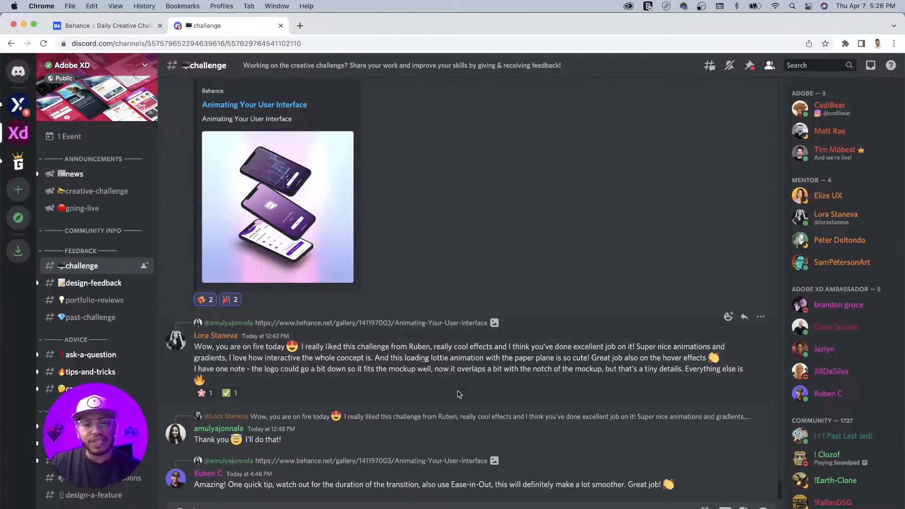
scroll(448, 385, up, 6)
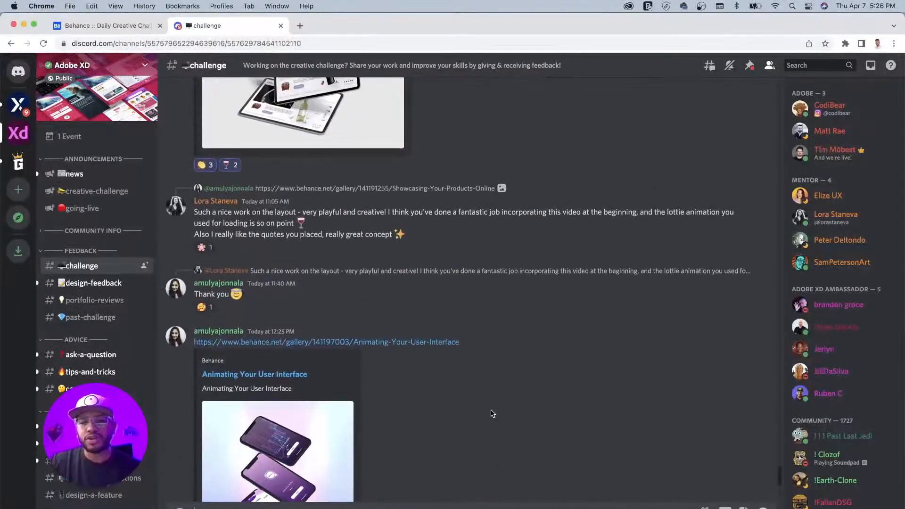
scroll(476, 412, up, 5)
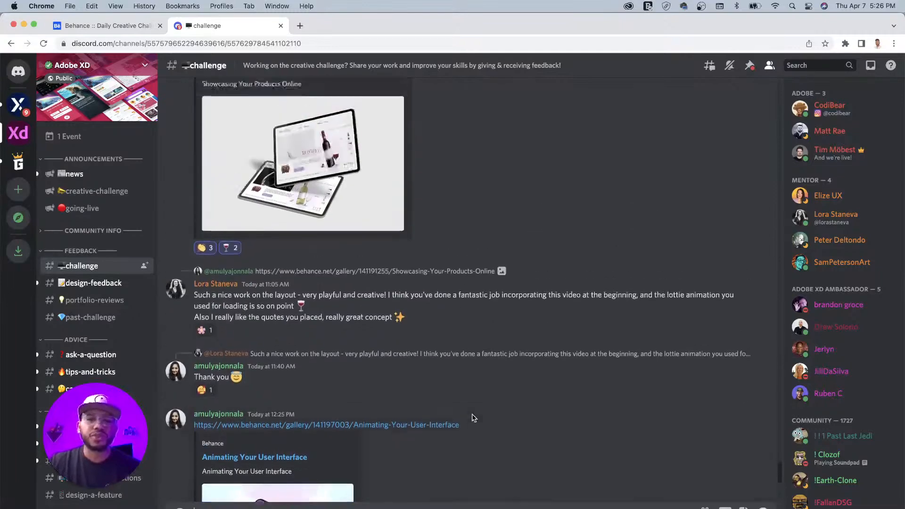
scroll(495, 337, up, 10)
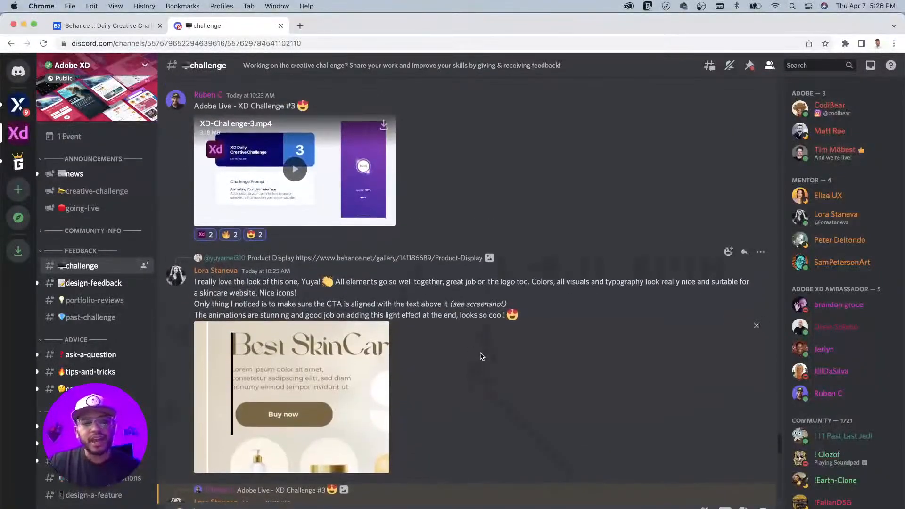
scroll(490, 346, up, 10)
scroll(481, 353, down, 1)
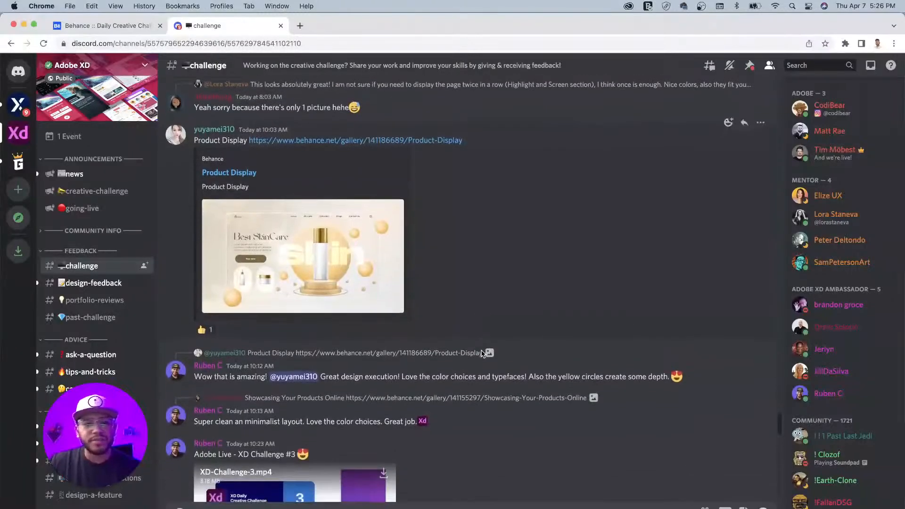
- Enlarge and close the Product Display image, then scroll down through the feedback
click(313, 252)
click(561, 103)
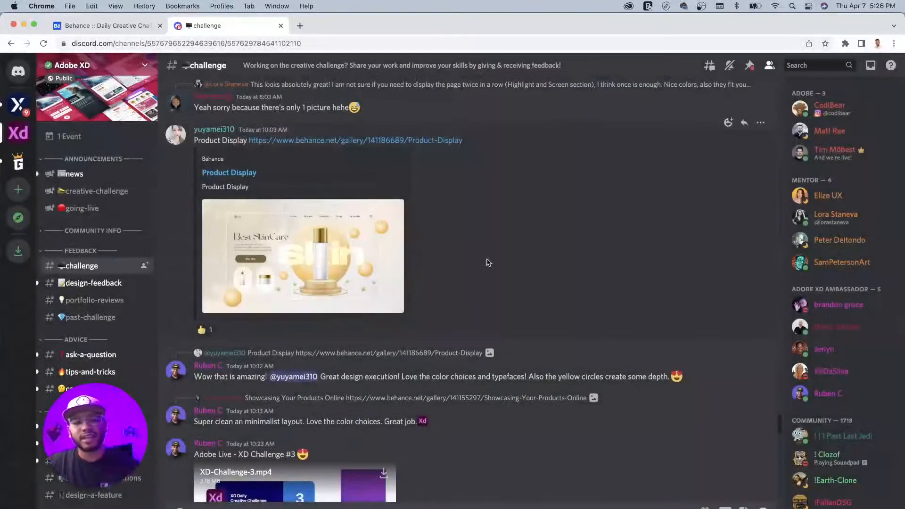
scroll(487, 264, down, 15)
scroll(487, 262, down, 1)
scroll(487, 262, down, 10)
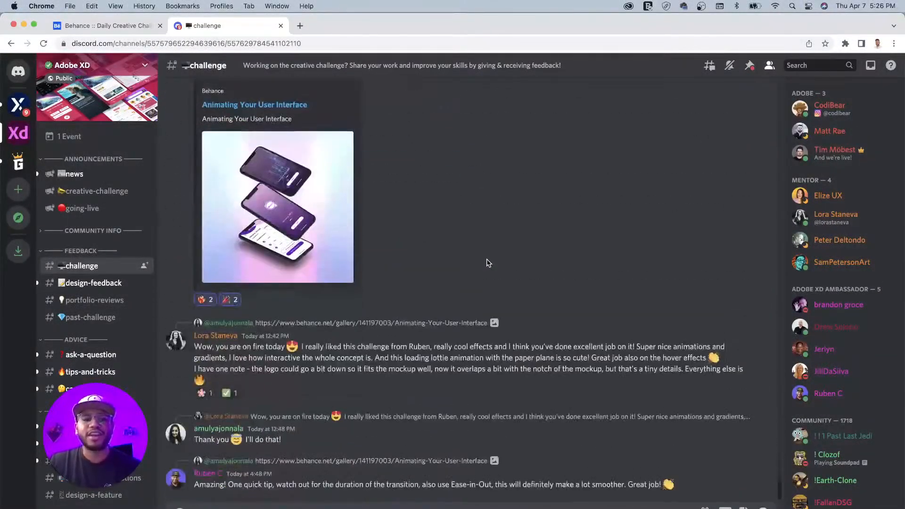